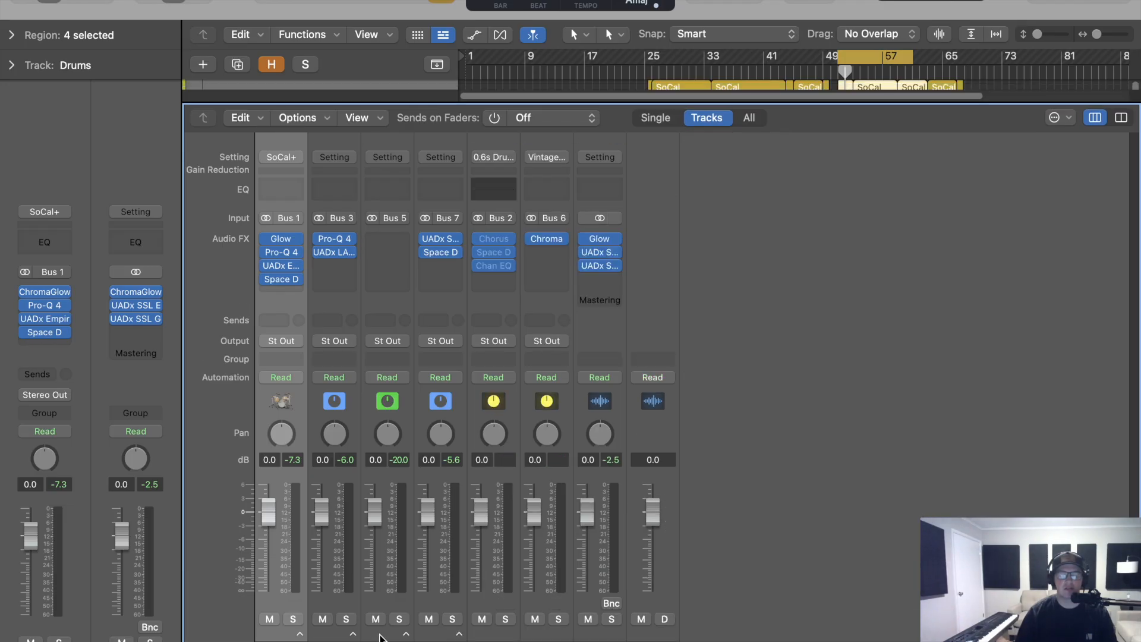
Insert a mono Amp Designer on the Rhythm L and Rhythm R channels inside the Bus 3 stack and solo both channels
left_click(353, 634)
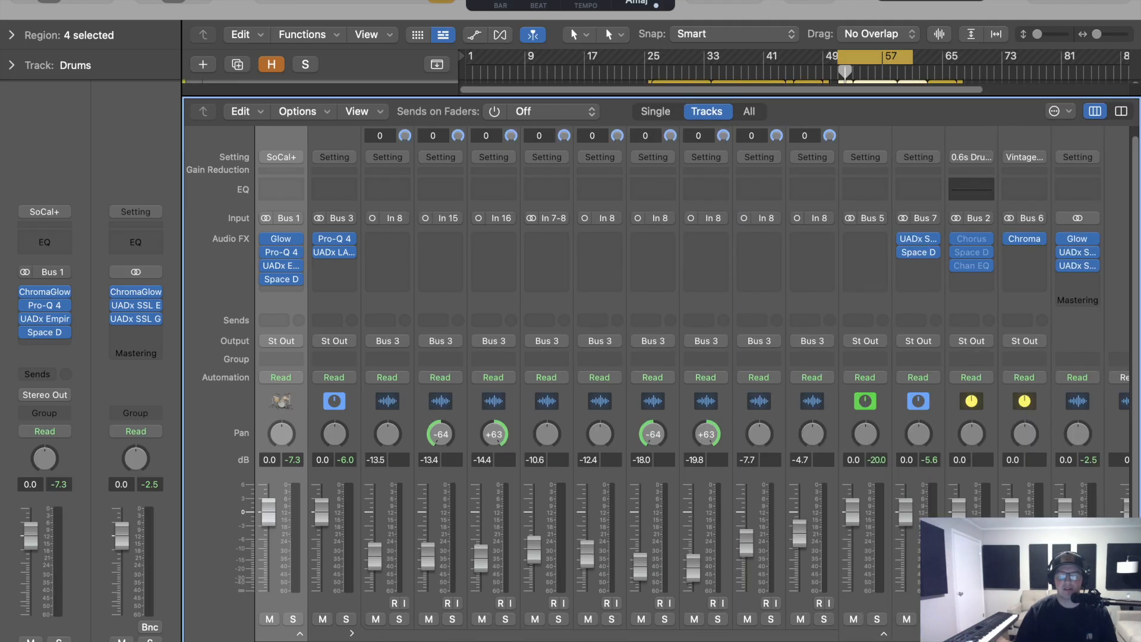
scroll(692, 383, "right", 3)
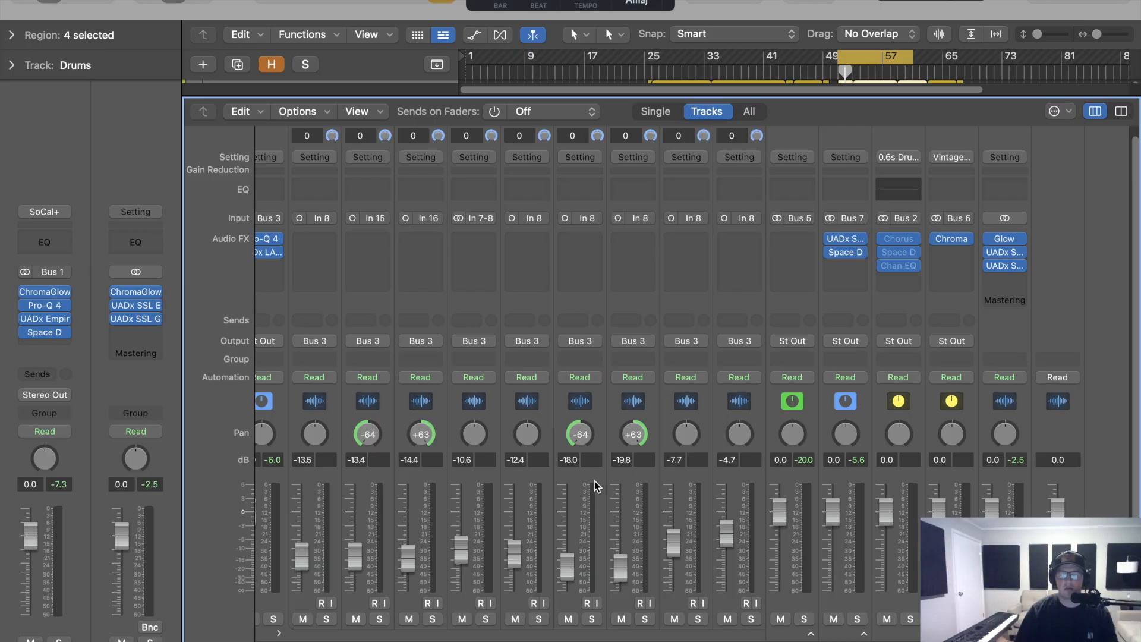
left_click(588, 508)
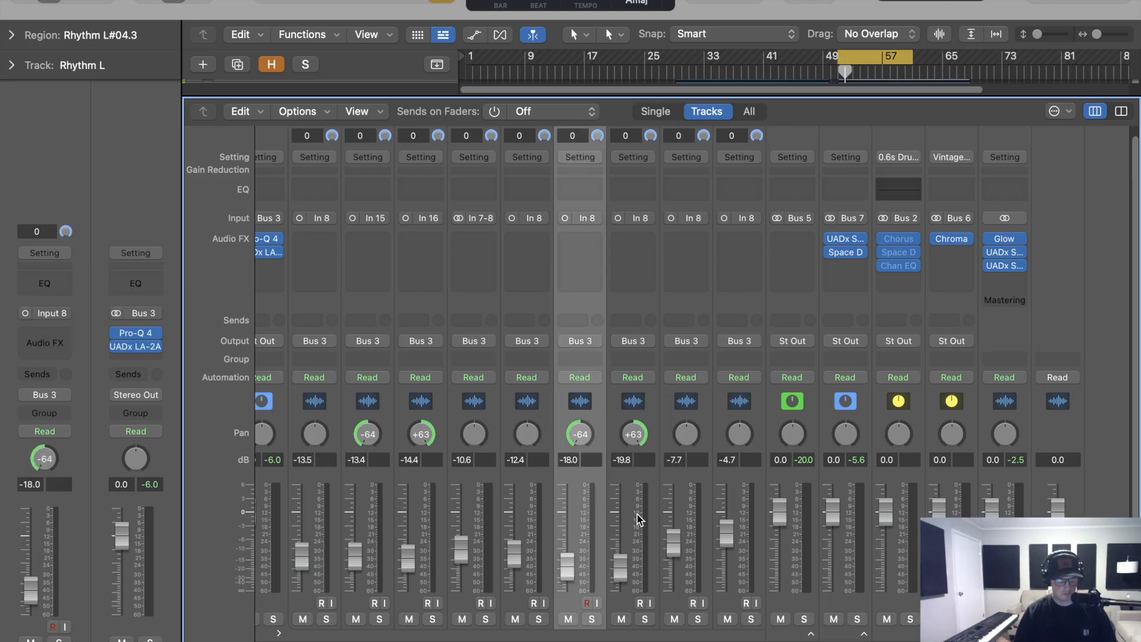
left_click(642, 508, "shift")
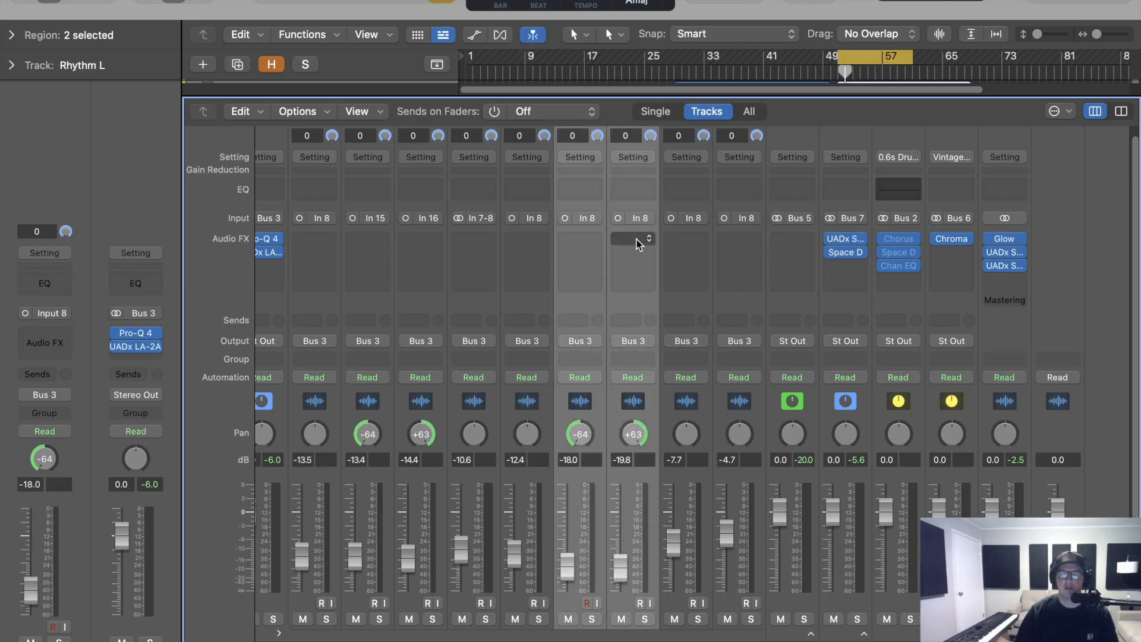
left_click(636, 241)
mouse_move(687, 378)
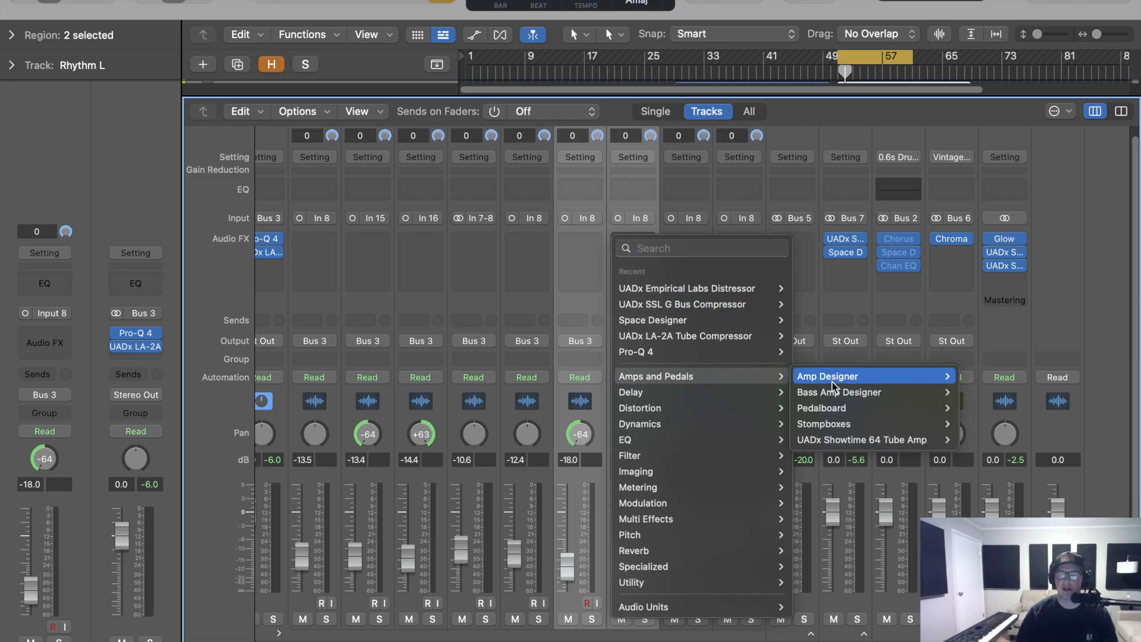
left_click(978, 375)
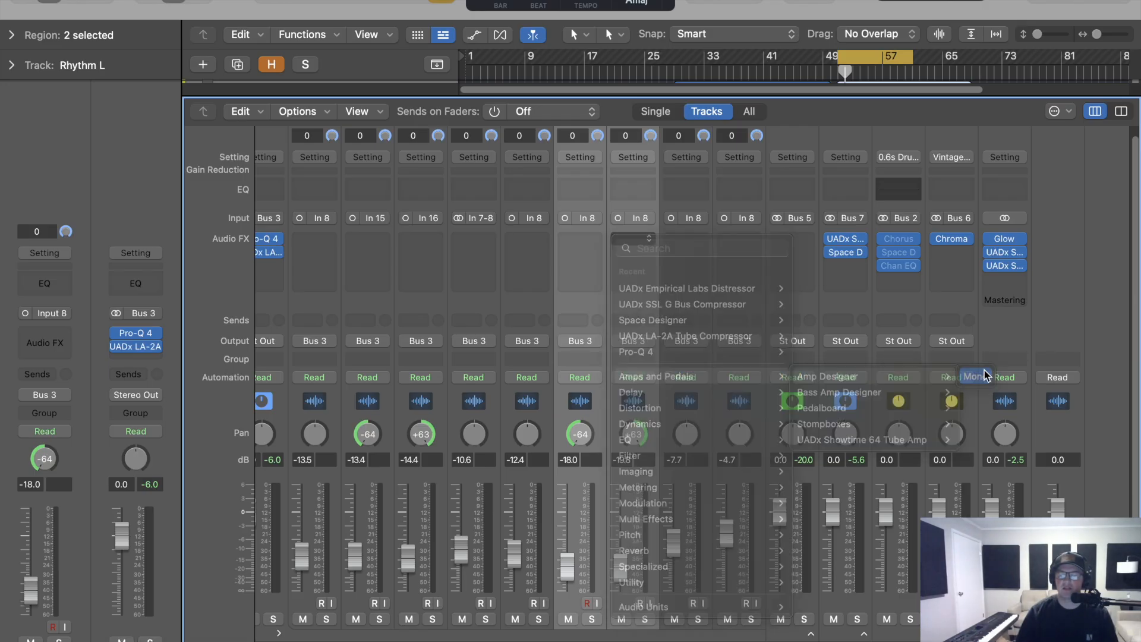
key("s")
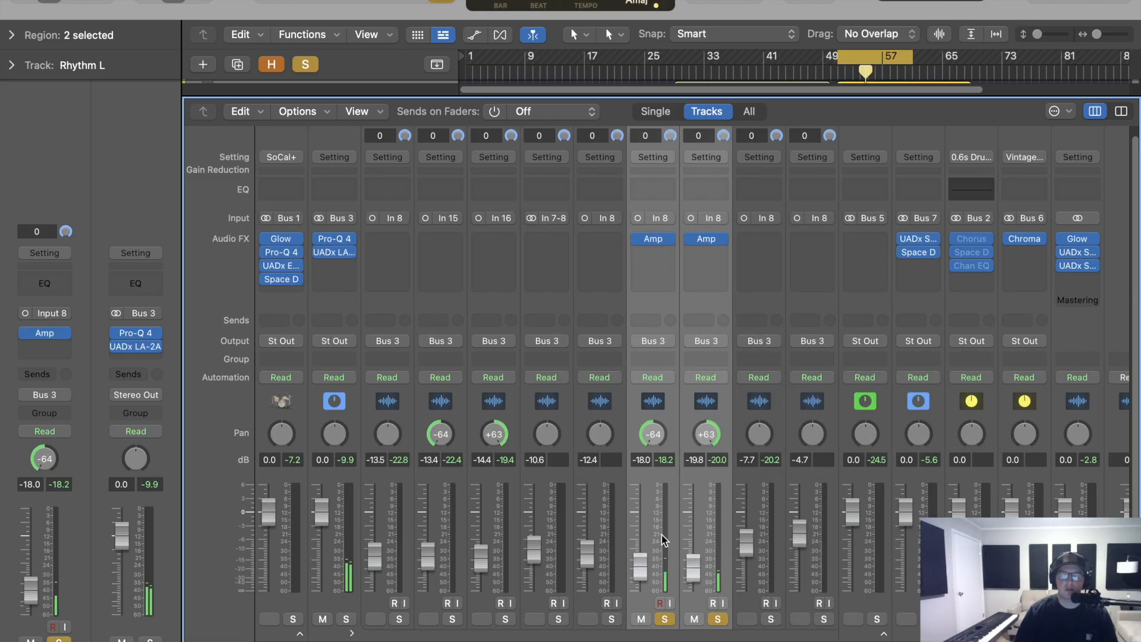
Load the Original Nashville clean preset in Rhythm R's Amp Designer
left_click(655, 238)
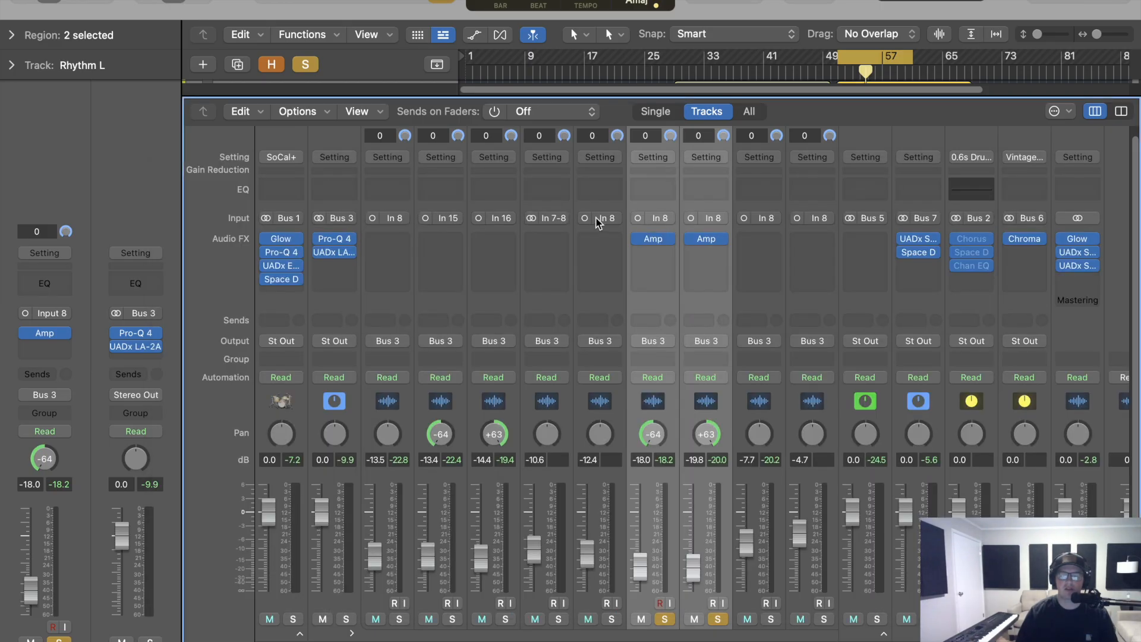
left_click(167, 170)
left_click(707, 242)
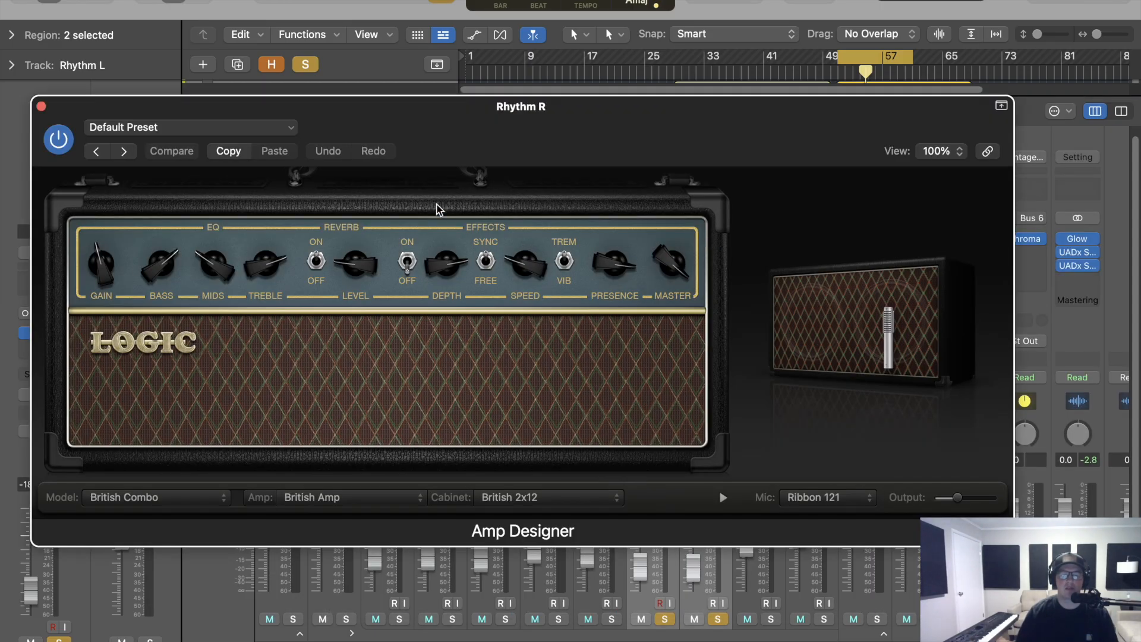
left_click(183, 130)
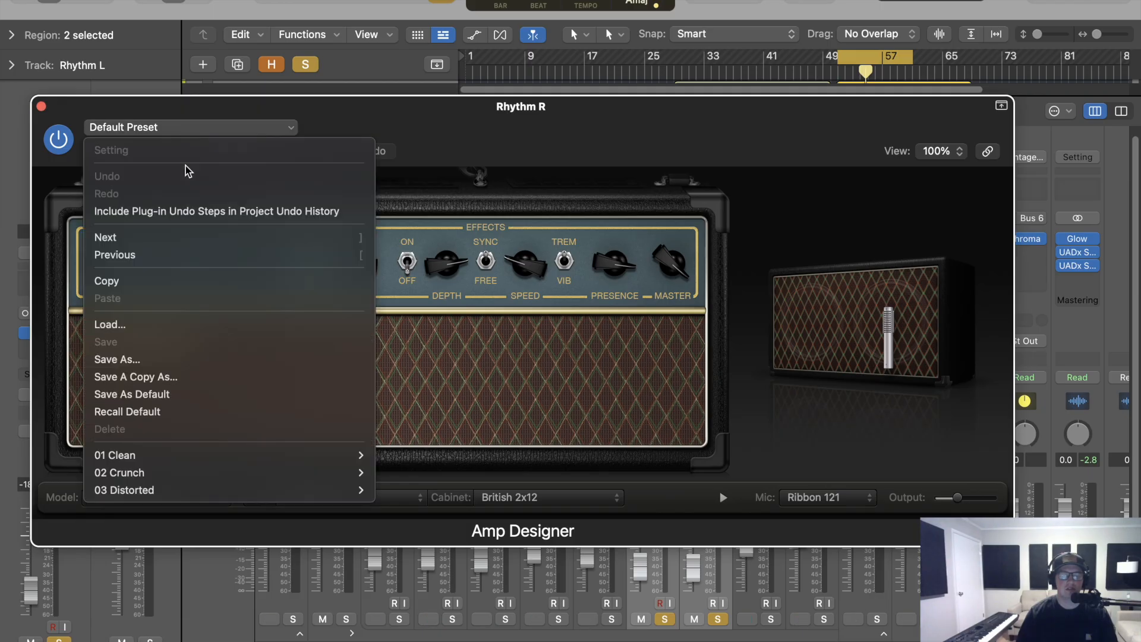
mouse_move(206, 453)
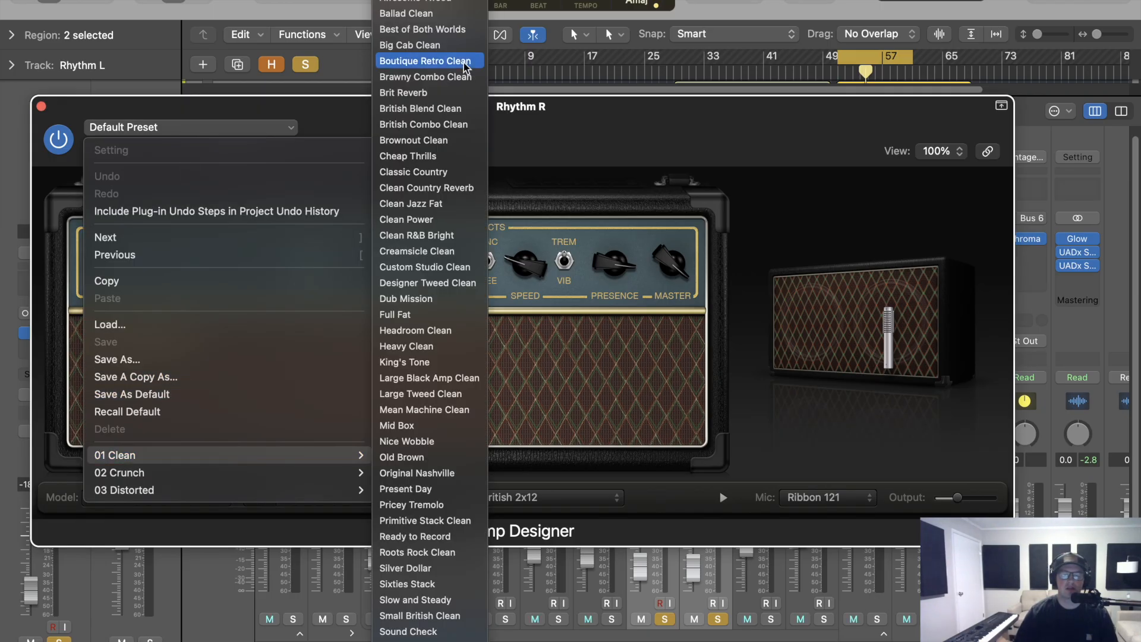
left_click(418, 474)
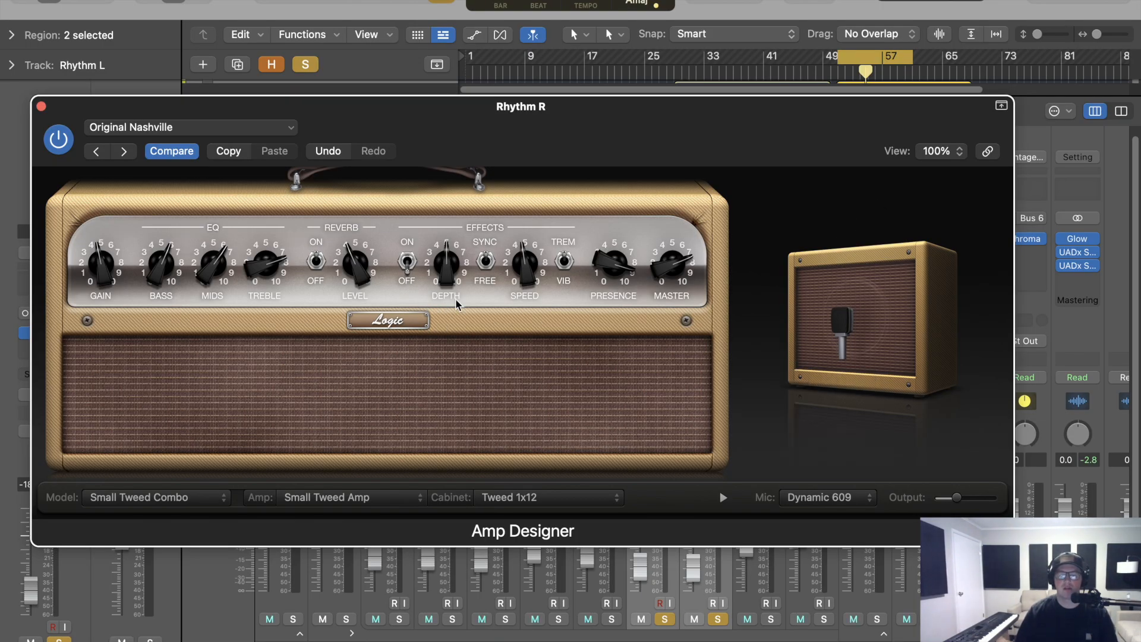
Switch off the built-in reverb in the Amp Designer on both Rhythm R and Rhythm L
left_click(319, 261)
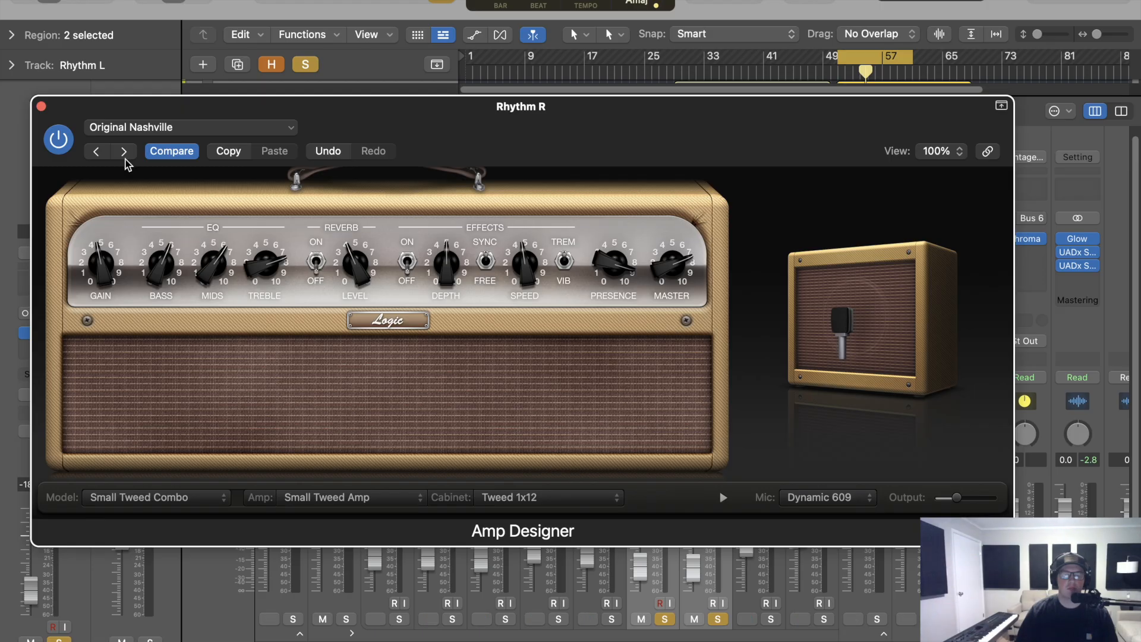
left_click(41, 108)
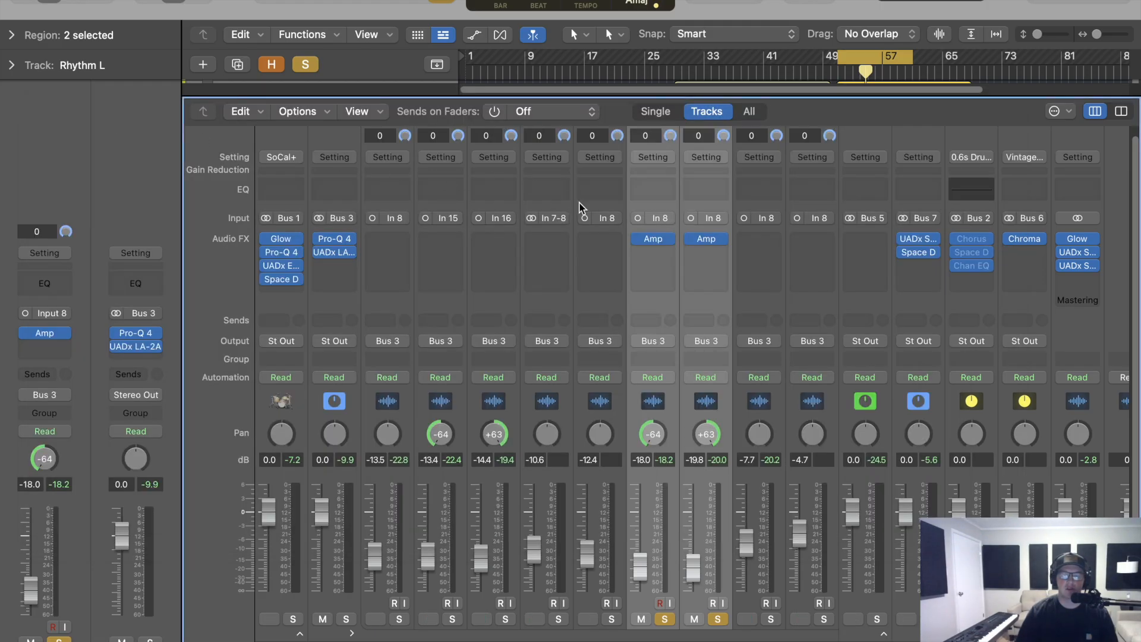
left_click(654, 238)
left_click(442, 324)
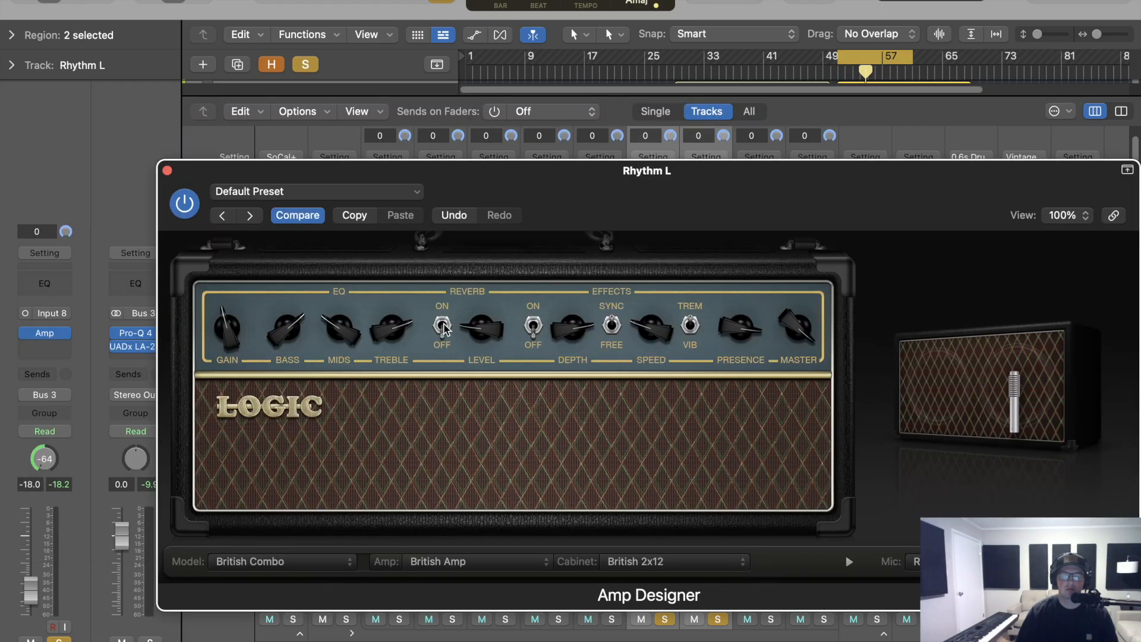
left_click(167, 171)
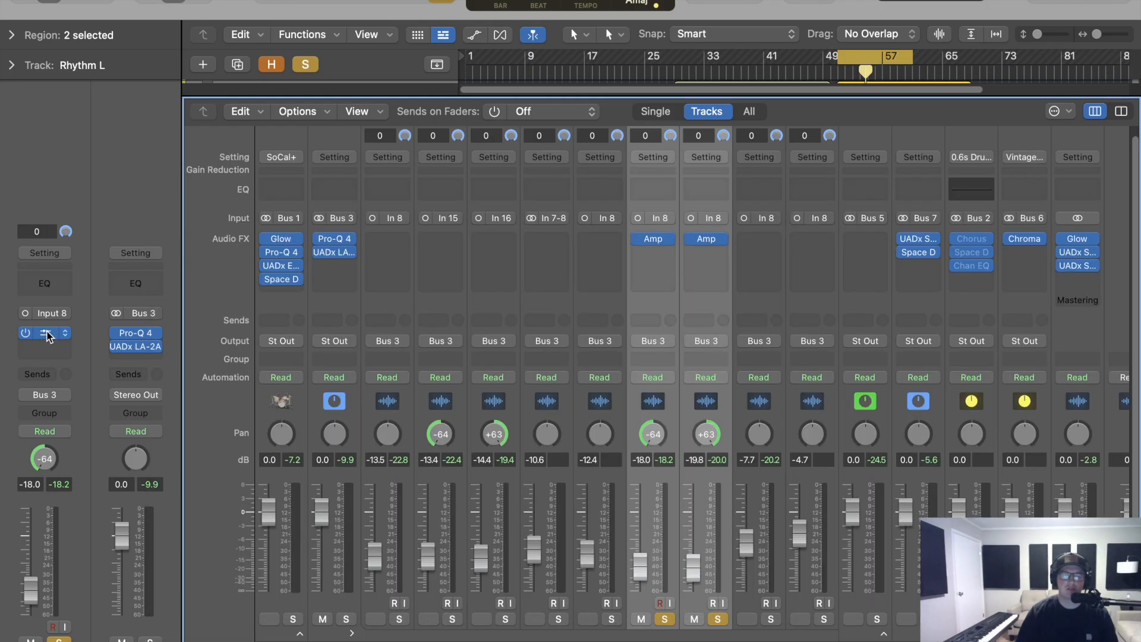
Set the bass, mids and treble of Rhythm R's amp to their middle positions and close its window
left_click(706, 240)
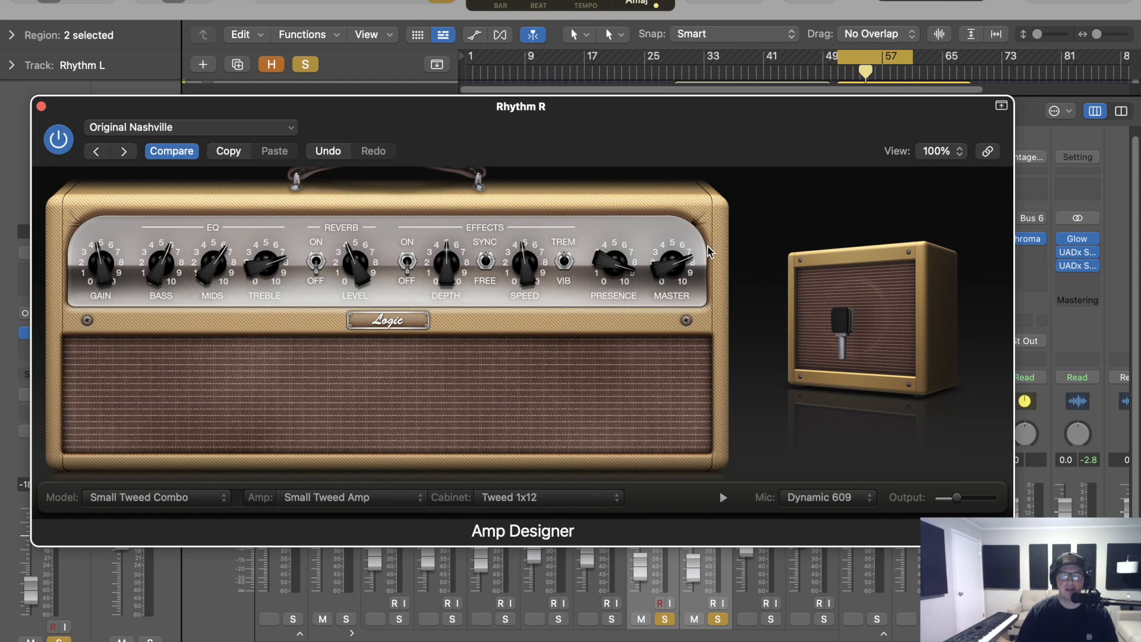
left_click_drag(154, 268, 208, 298)
mouse_move(260, 263)
left_mouse_down()
mouse_move(260, 306)
mouse_move(259, 283)
left_mouse_up()
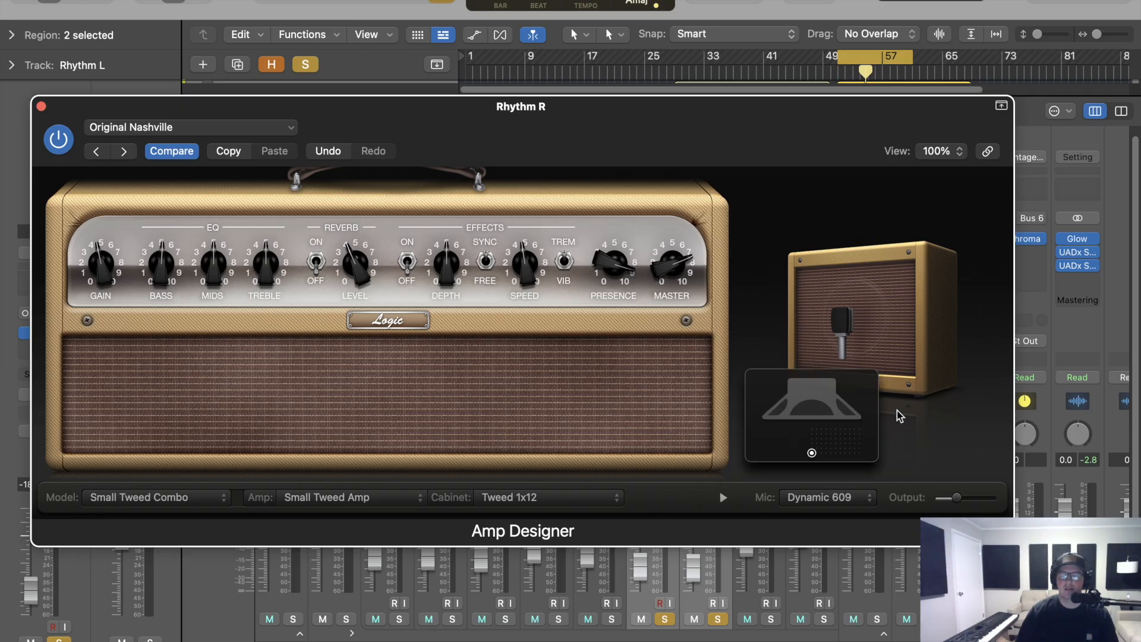
mouse_move(860, 338)
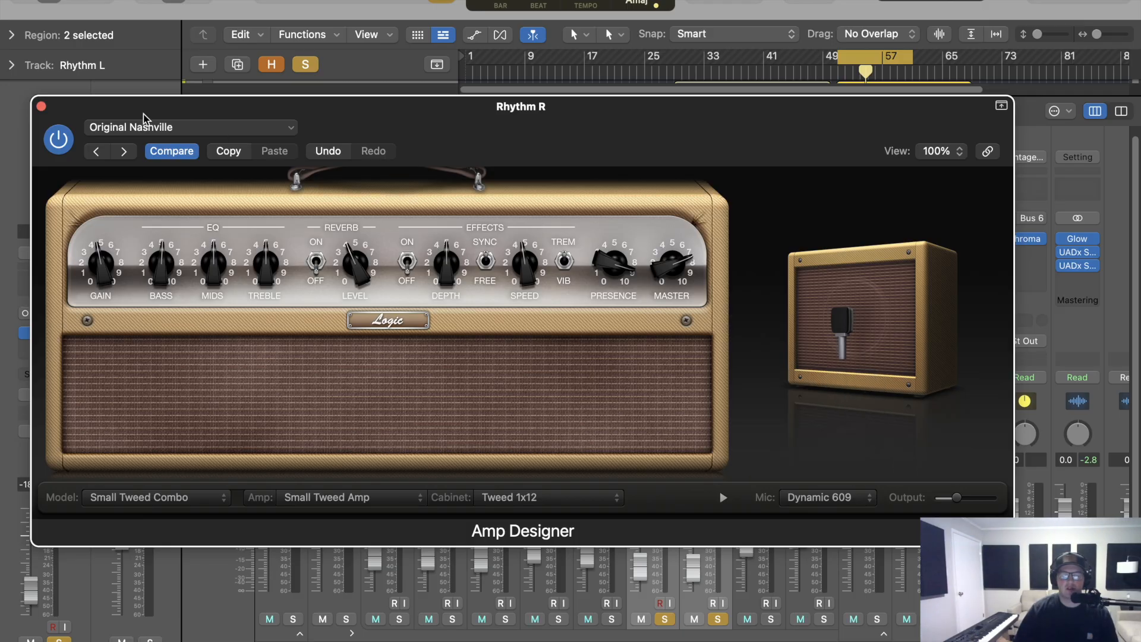
left_click(41, 107)
Change the Rhythm L amp's microphone to Condenser 87 and move it off-centre and farther from the speaker
mouse_move(661, 241)
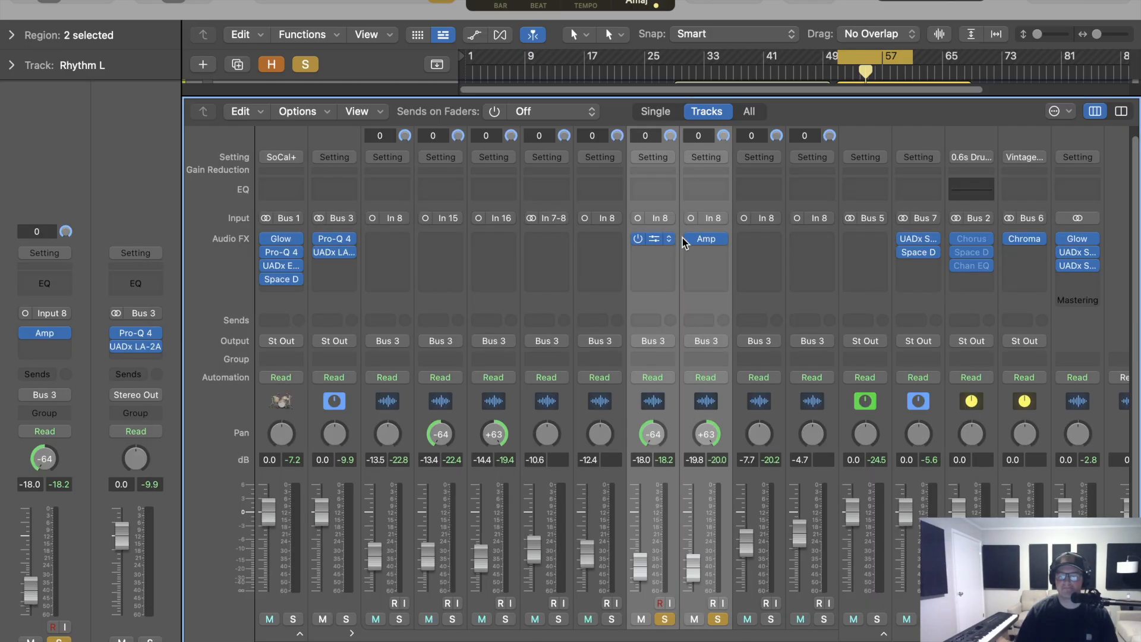
left_click(683, 238)
mouse_move(912, 364)
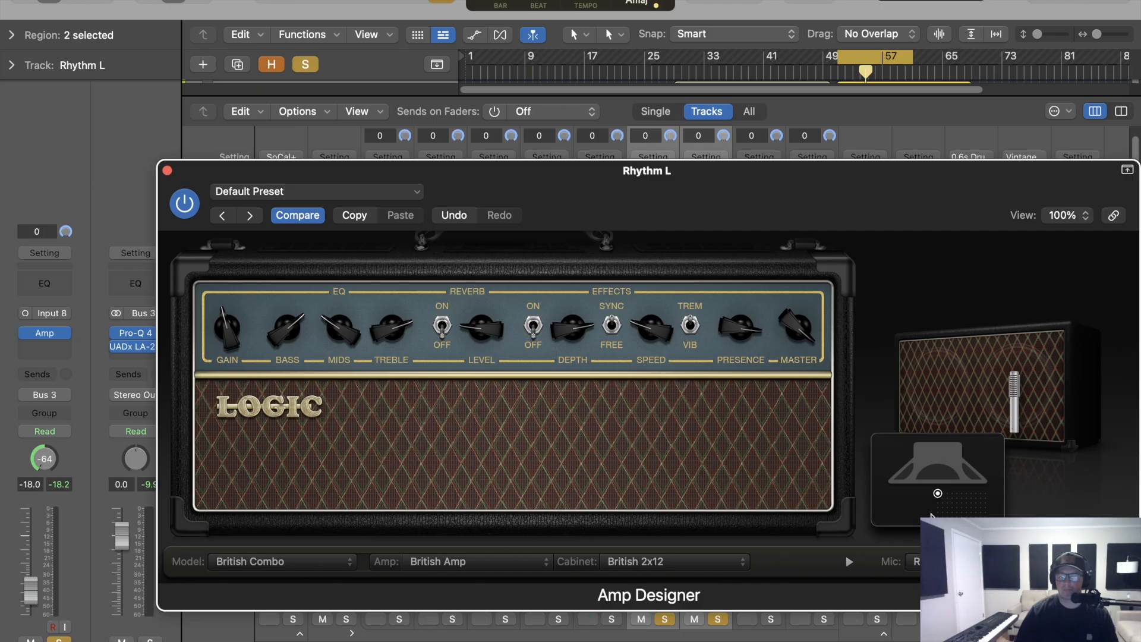
left_click(916, 561)
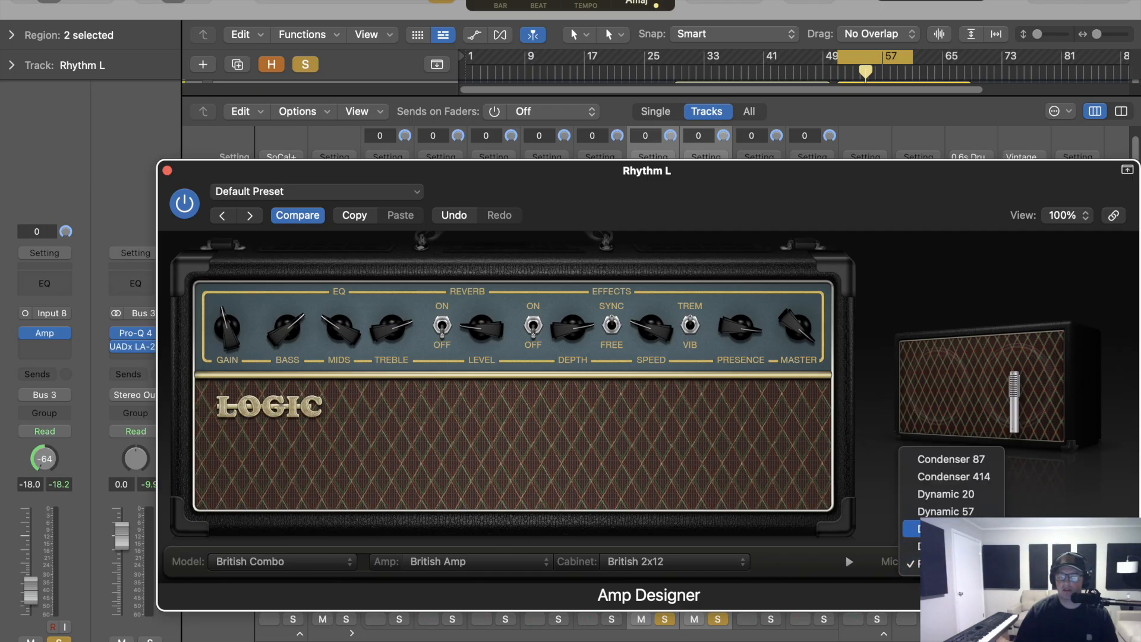
left_click(945, 460)
mouse_move(957, 496)
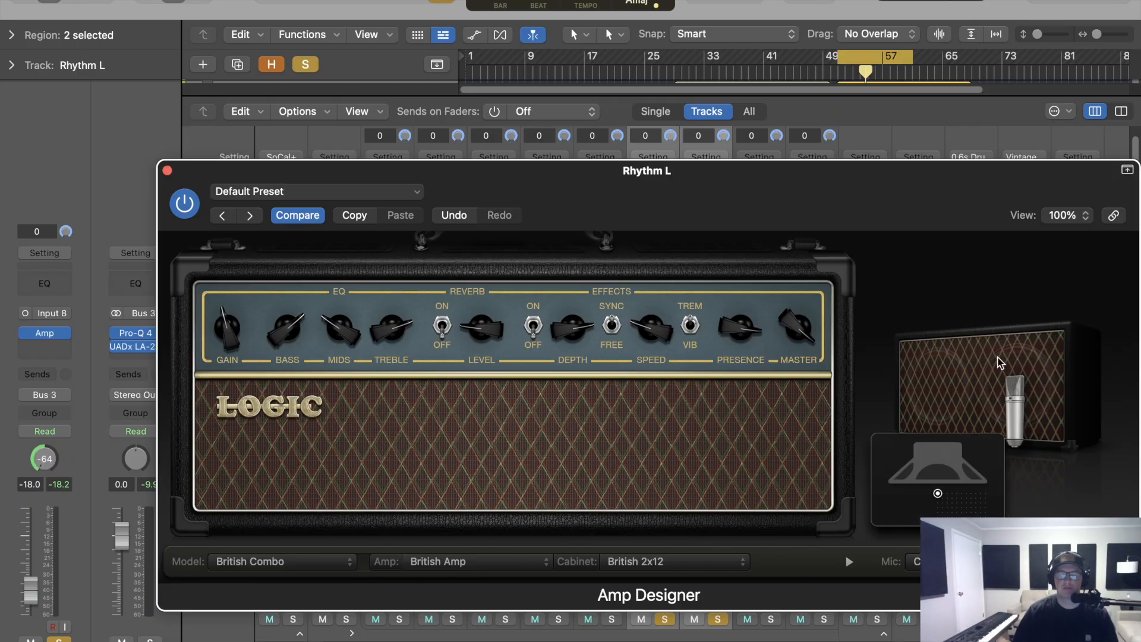
left_click_drag(938, 493, 961, 507)
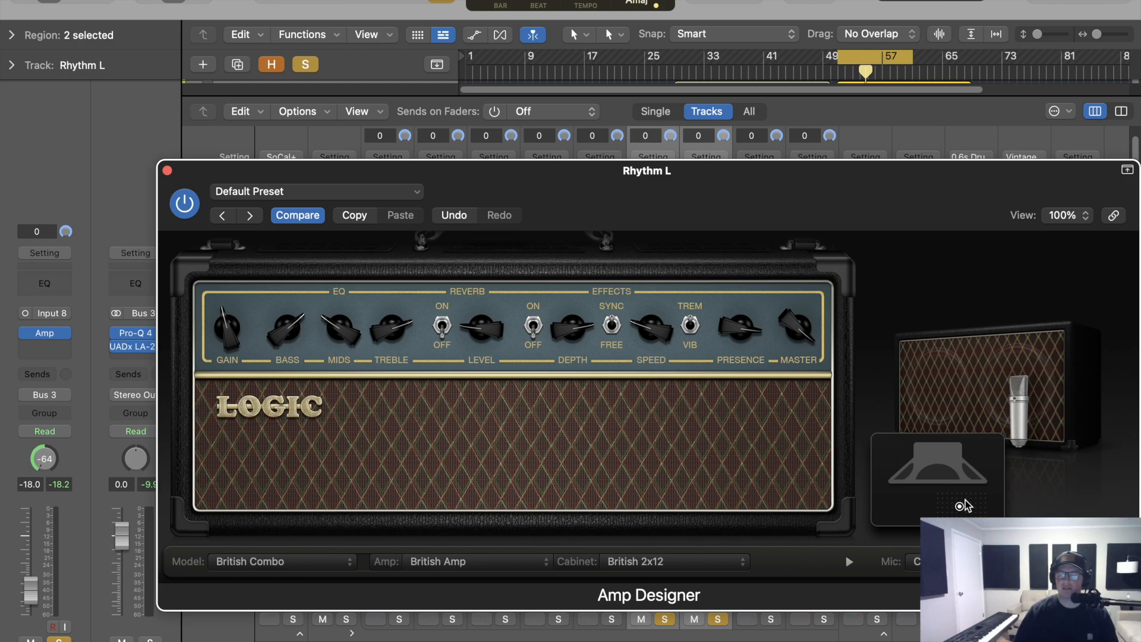
Show both Amp Designer windows together at 65% and 70% view and set Rhythm L's bass, mids and treble to their middle positions
left_click_drag(624, 213, 134, 279)
left_click(705, 244)
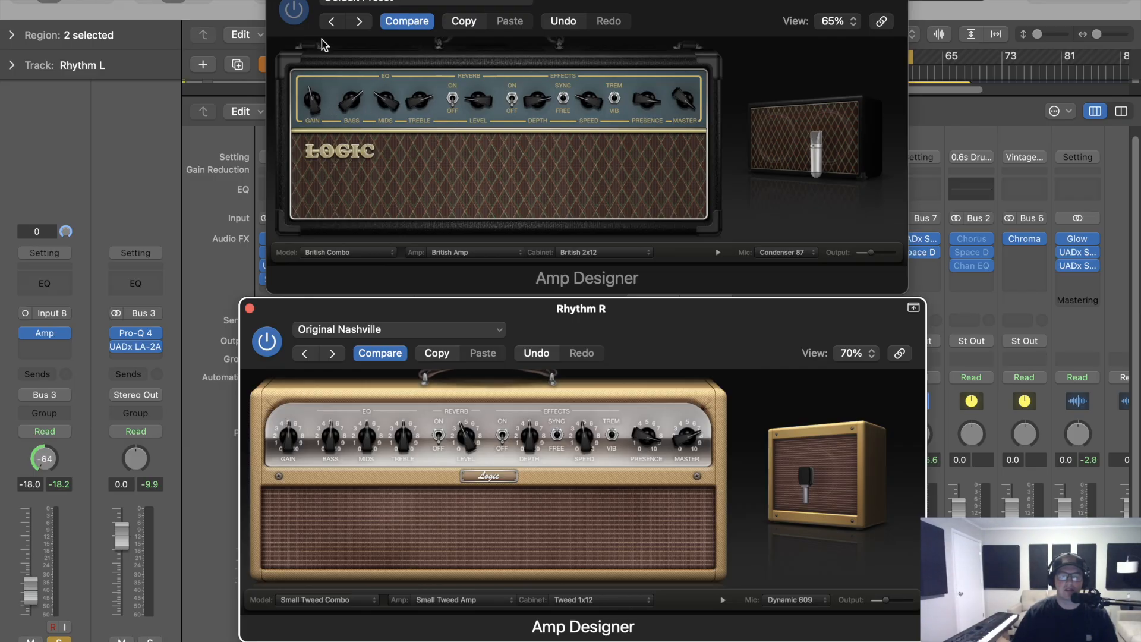
left_click(315, 101)
left_click_drag(351, 100, 416, 132)
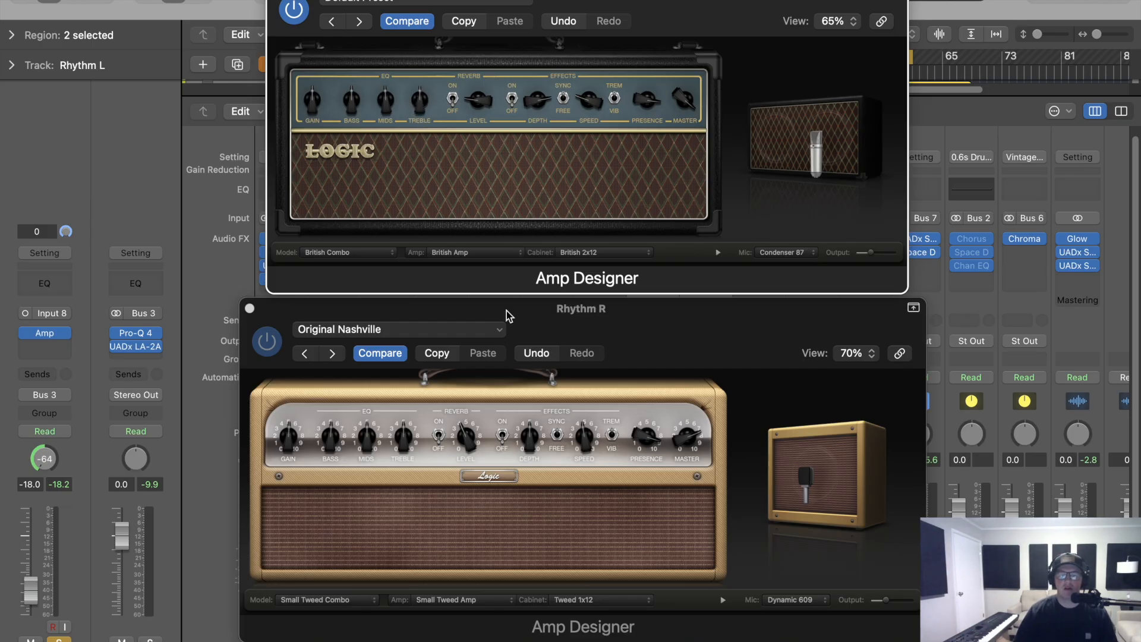
Check the microphone placement in front of the cabinets of the Rhythm L and Rhythm R amps
mouse_move(784, 226)
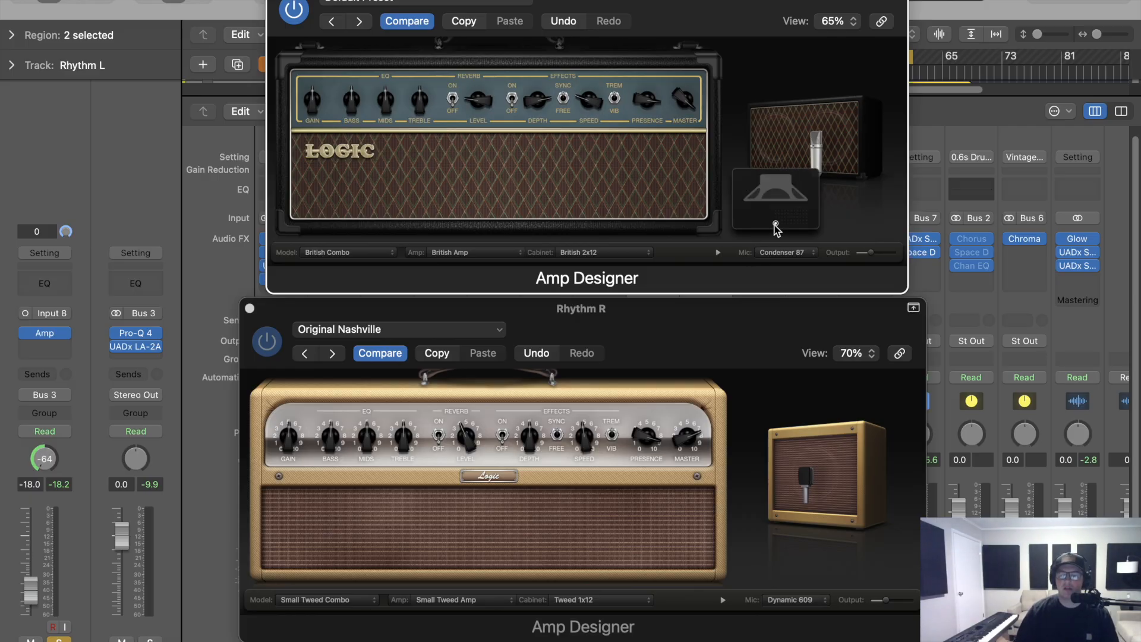
left_click(786, 572)
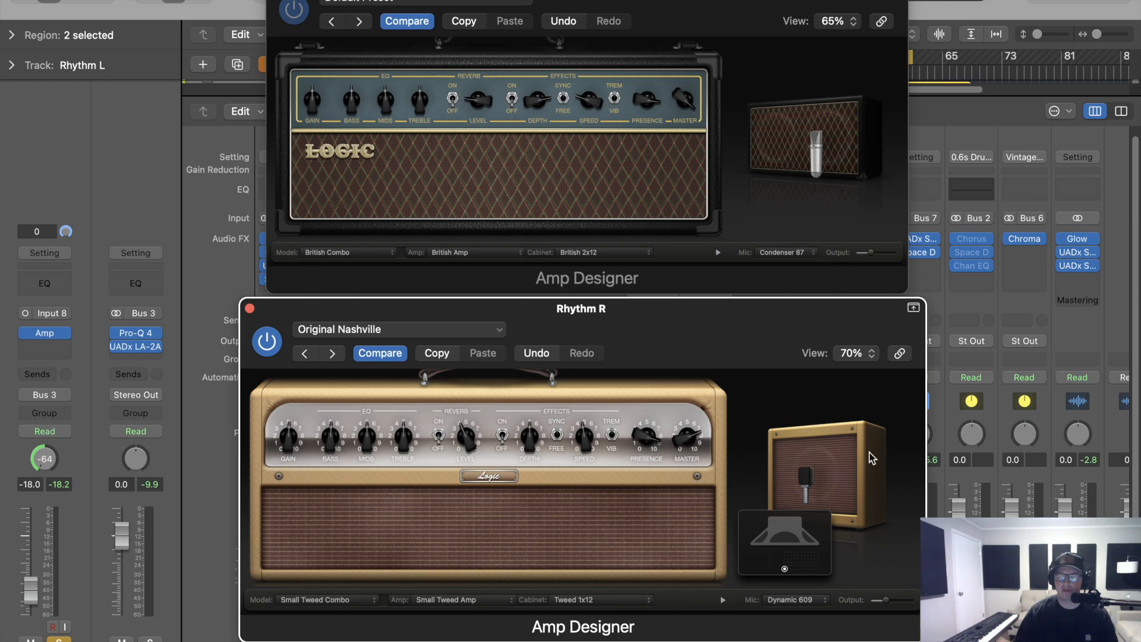
mouse_move(846, 149)
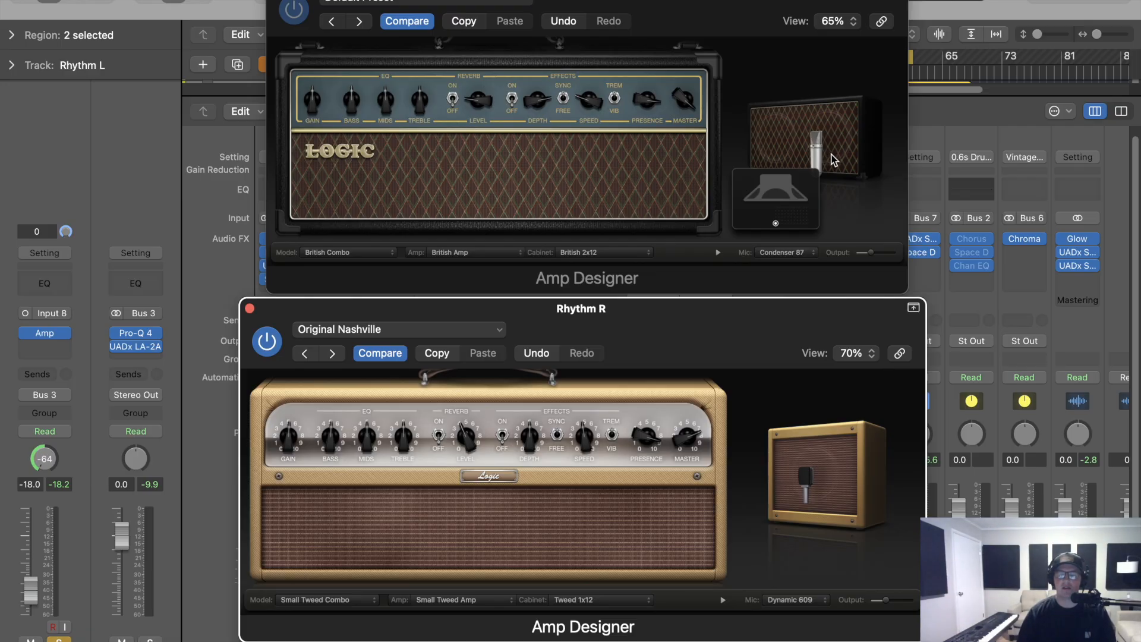
mouse_move(869, 482)
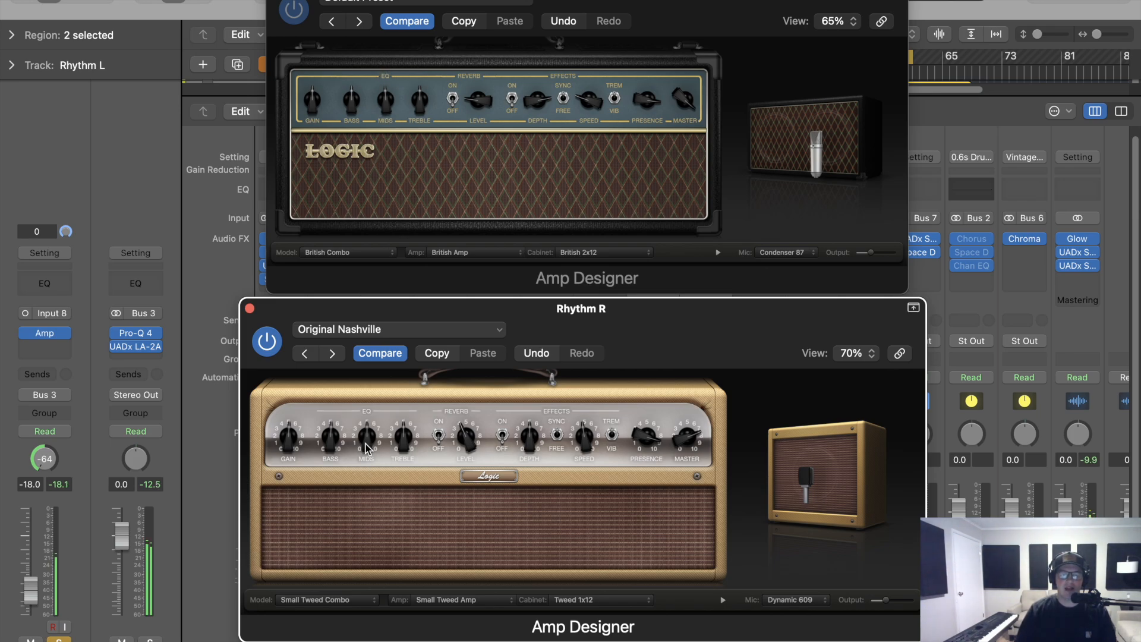
Raise the mids and treble on the Rhythm R amp, lower them slightly on the Rhythm L amp, and close both amp windows
left_click_drag(366, 450, 359, 429)
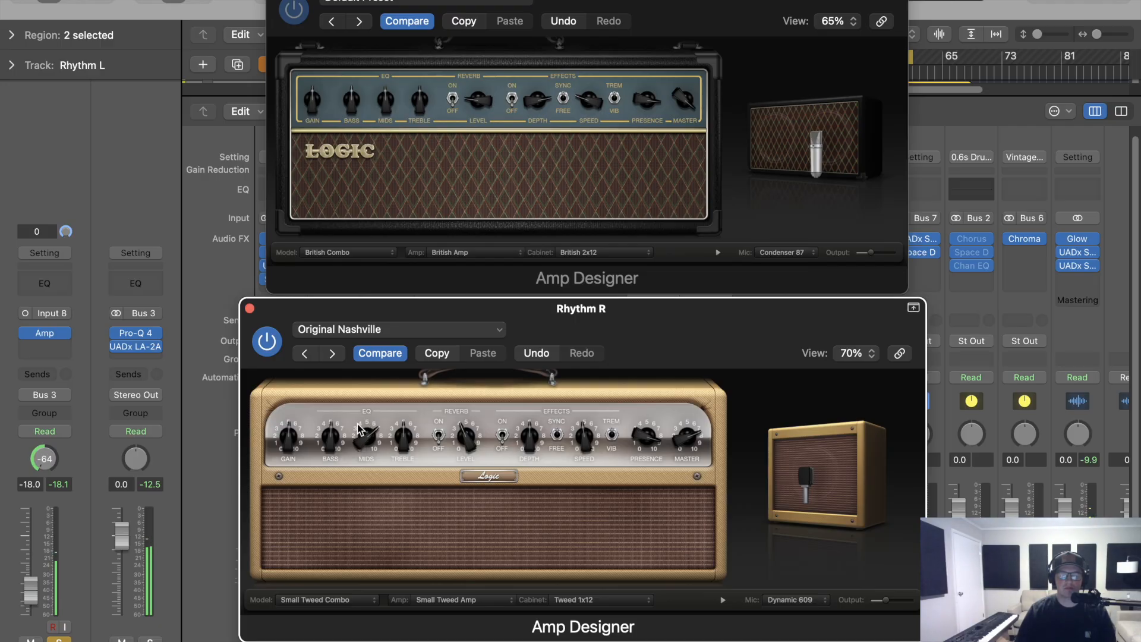
left_click_drag(405, 441, 391, 428)
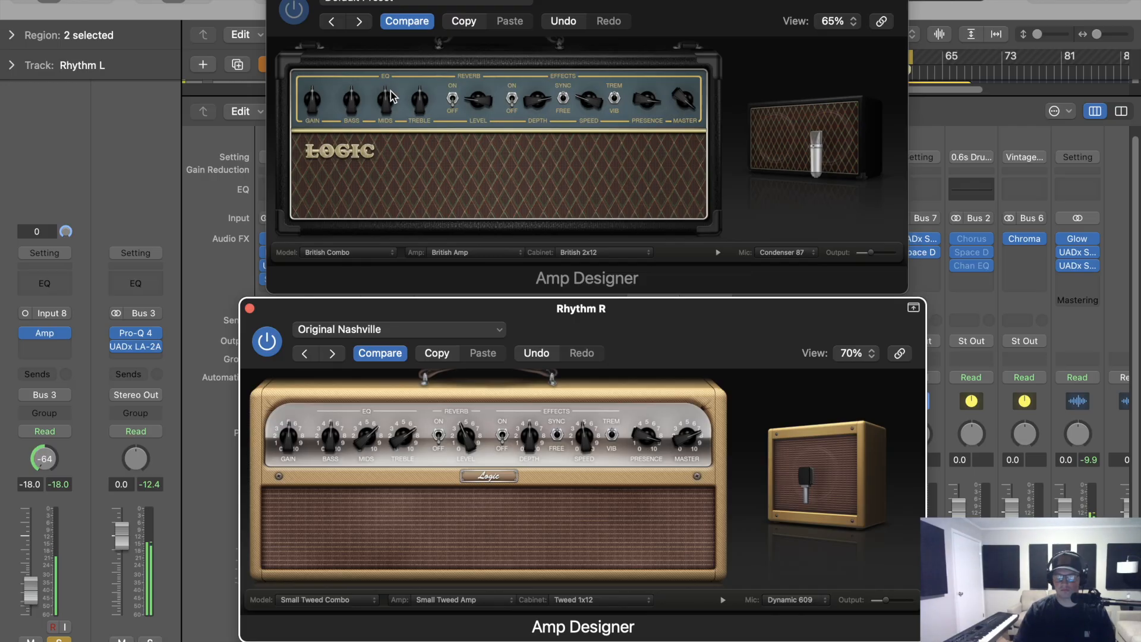
left_click_drag(419, 100, 416, 102)
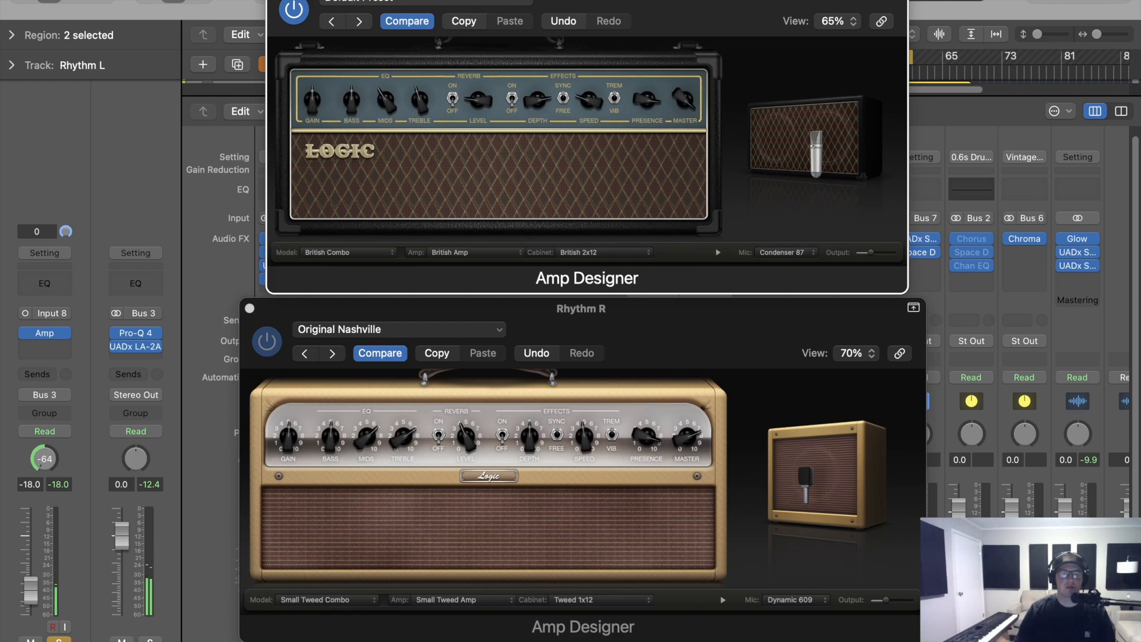
key("super+w")
left_click(250, 308)
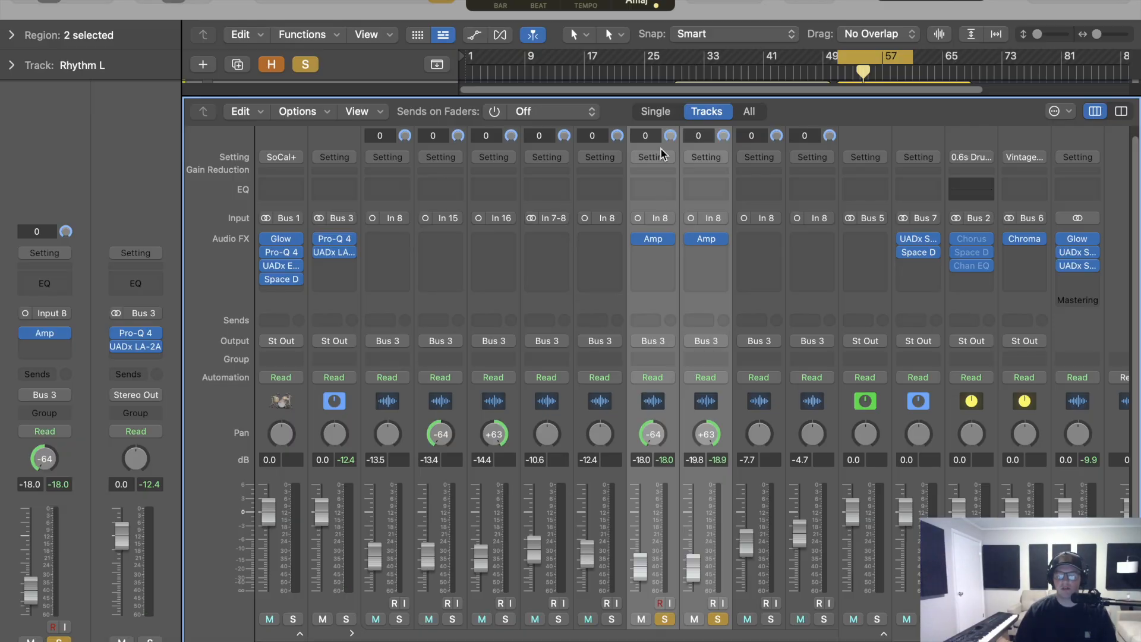
Move the Ambient EG track below Rhythm R, directly above the Lead tracks, and return to the mixer
left_click(752, 240)
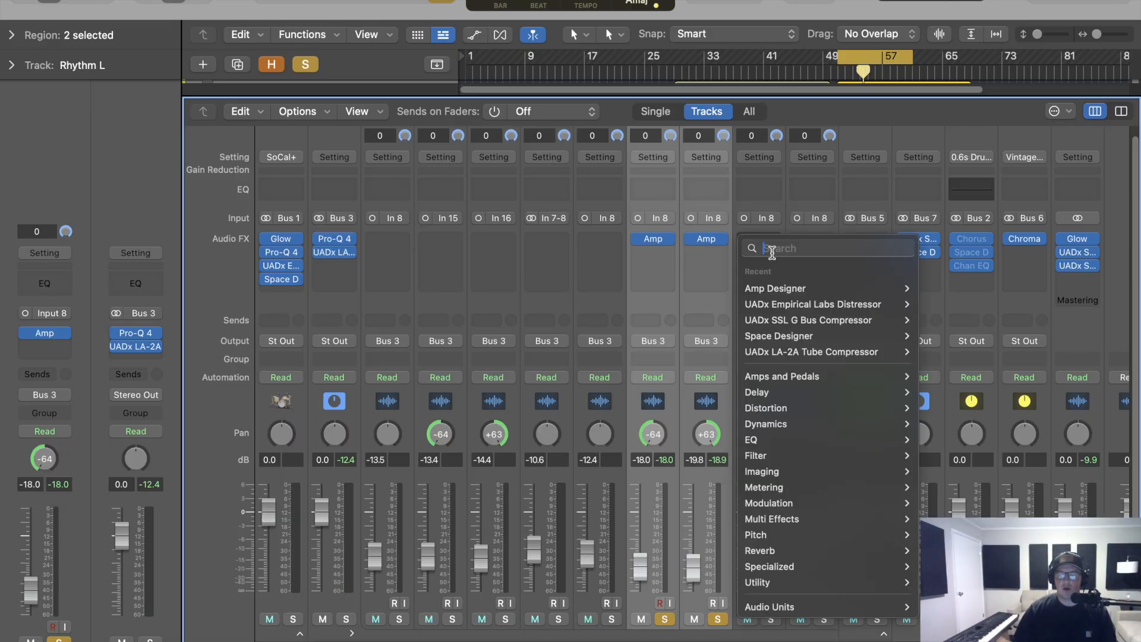
left_click(843, 191)
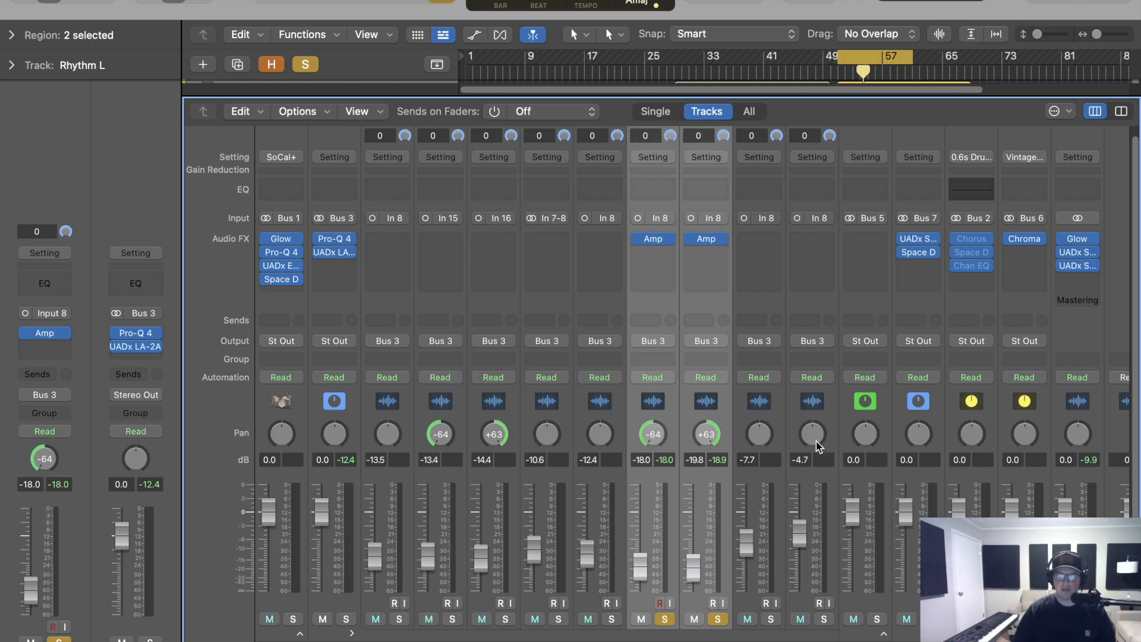
left_click(609, 571)
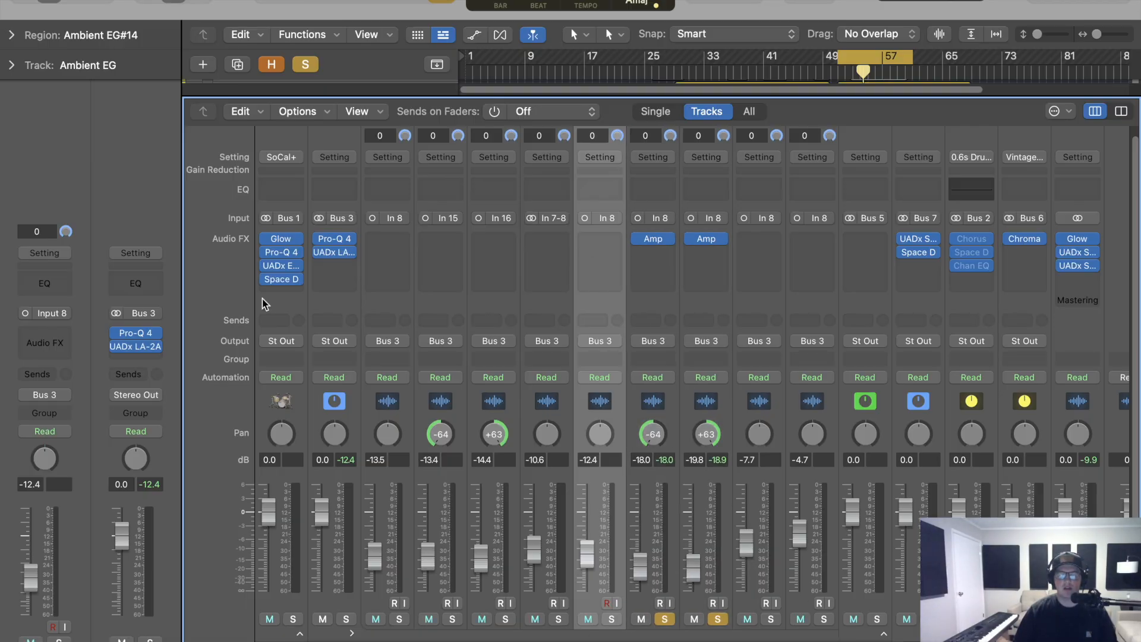
key("x")
left_click_drag(245, 162, 240, 310)
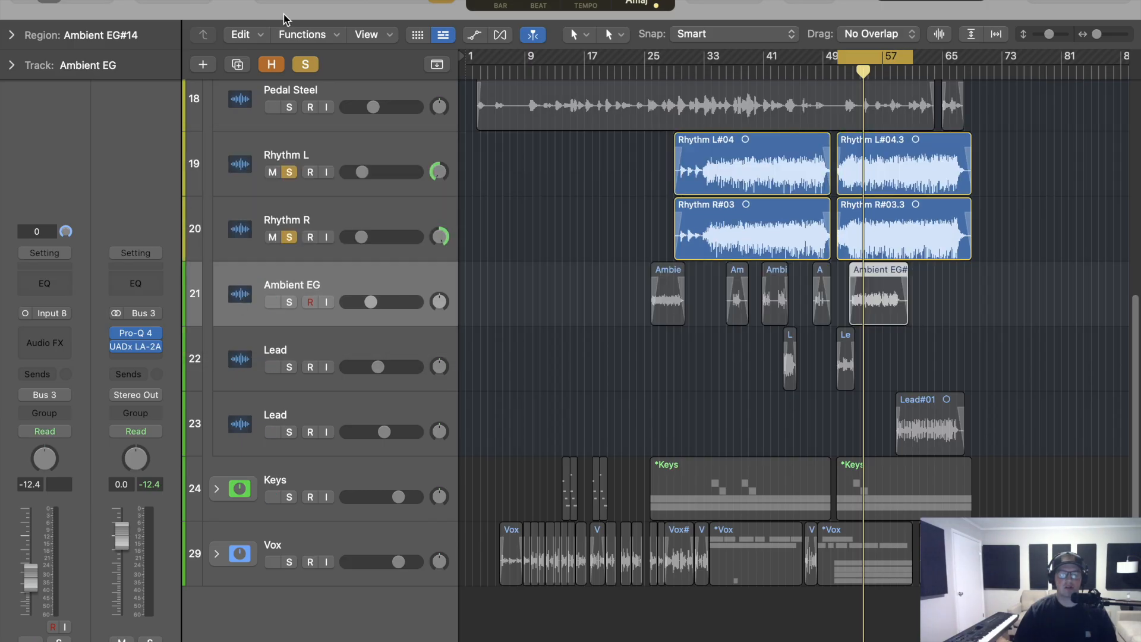
key("x")
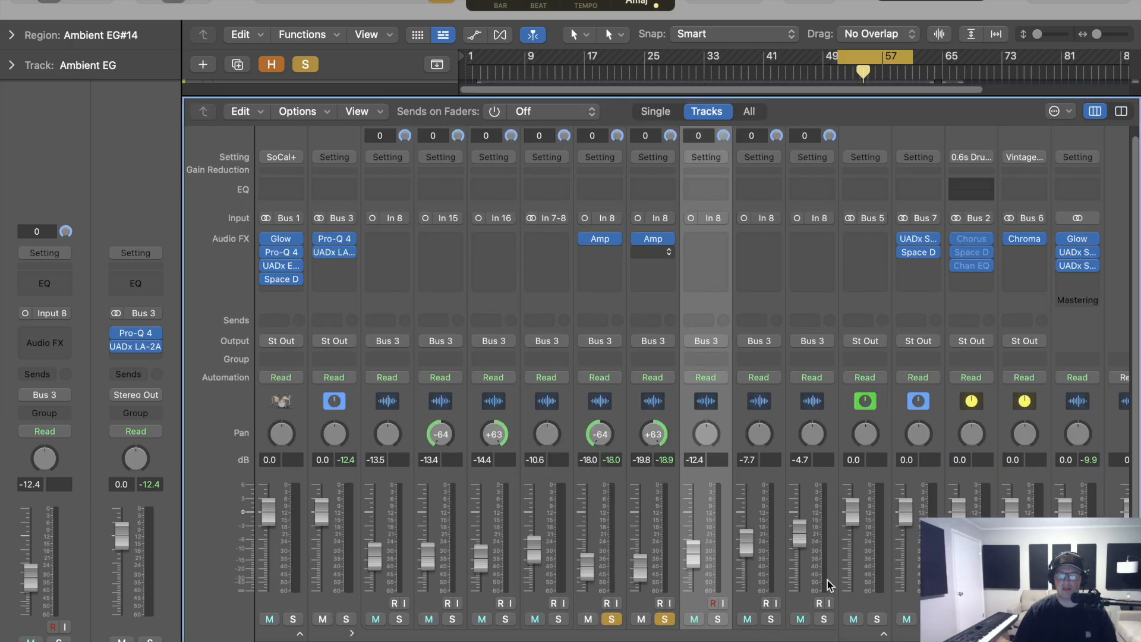
Insert Amp Designer on the Ambient EG and both Lead channels, and load the Original Nashville preset on Ambient EG
left_click(819, 559, "shift")
left_click(721, 241)
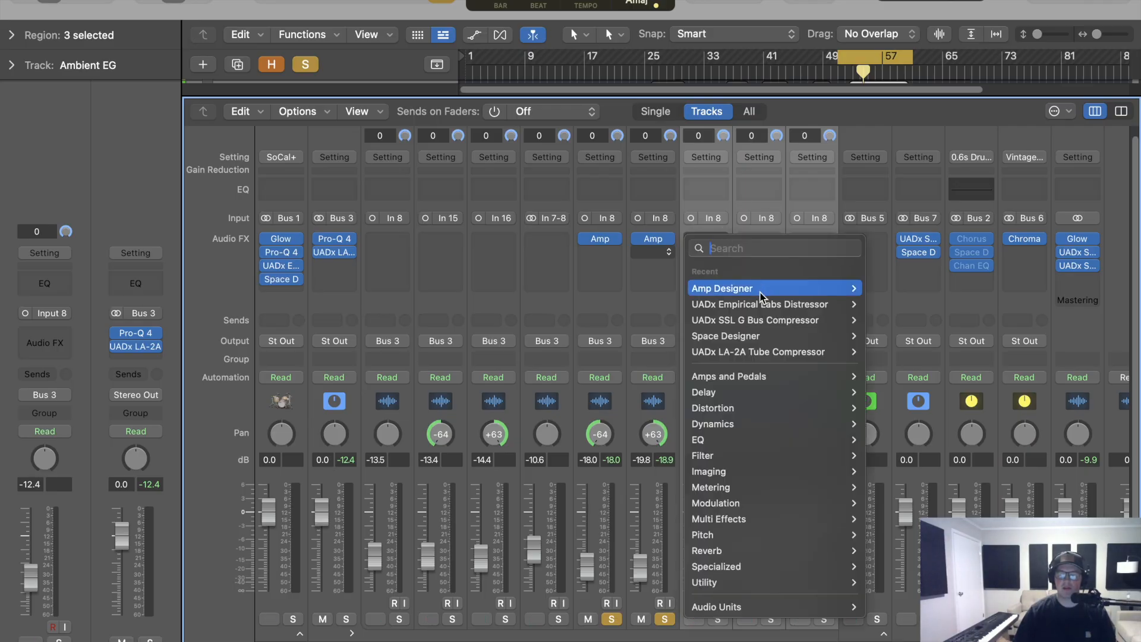
mouse_move(767, 288)
left_click(891, 288)
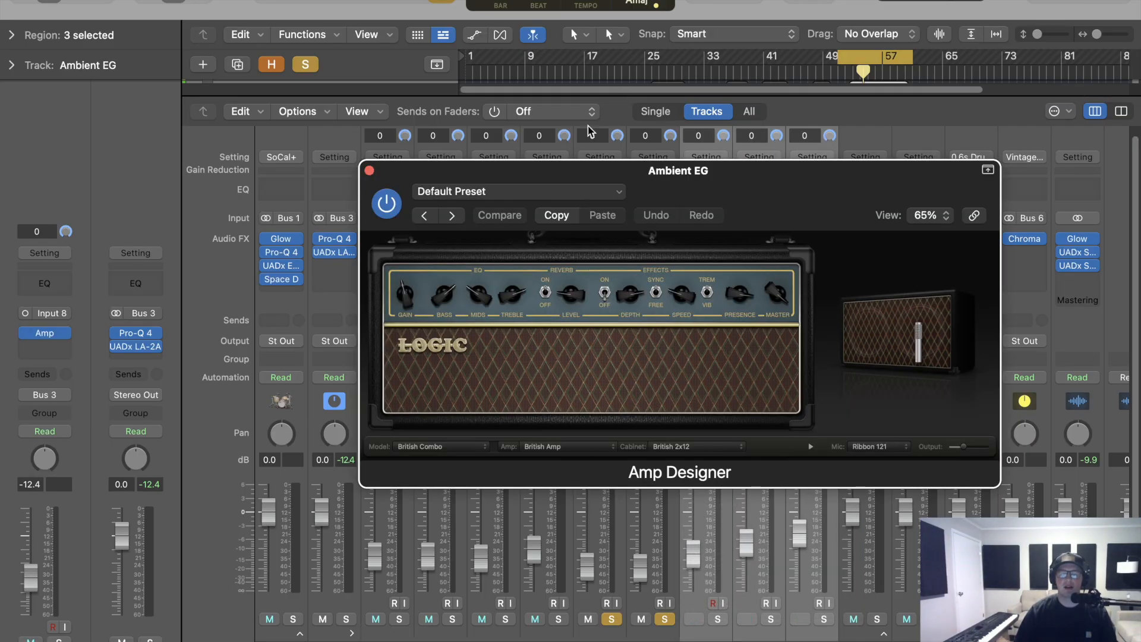
left_click_drag(594, 178, 538, 102)
Switch the Ambient EG amp's microphone to Condenser 87, set bass, mids and treble to their middle positions, and close its window
mouse_move(857, 254)
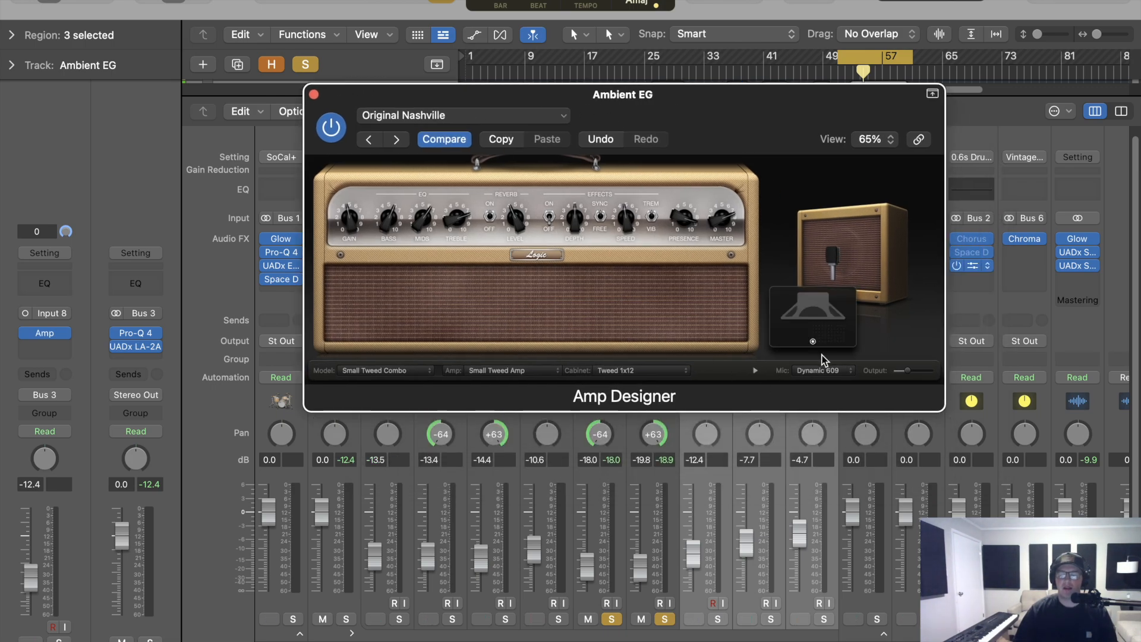
left_click(832, 372)
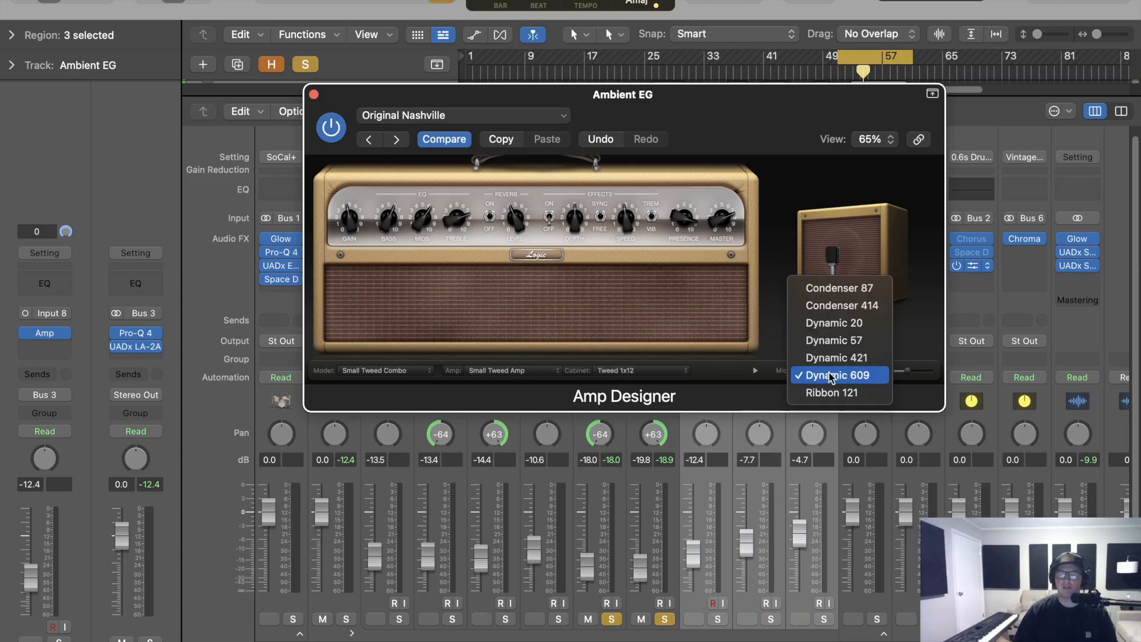
left_click(866, 288)
mouse_move(867, 257)
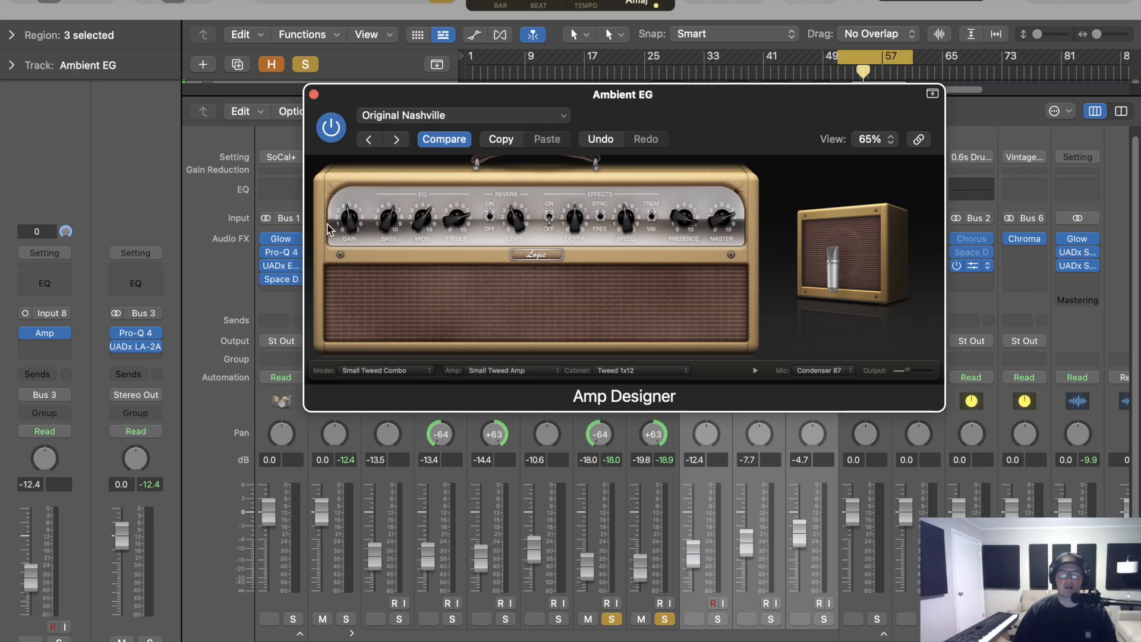
left_click_drag(349, 220, 450, 248)
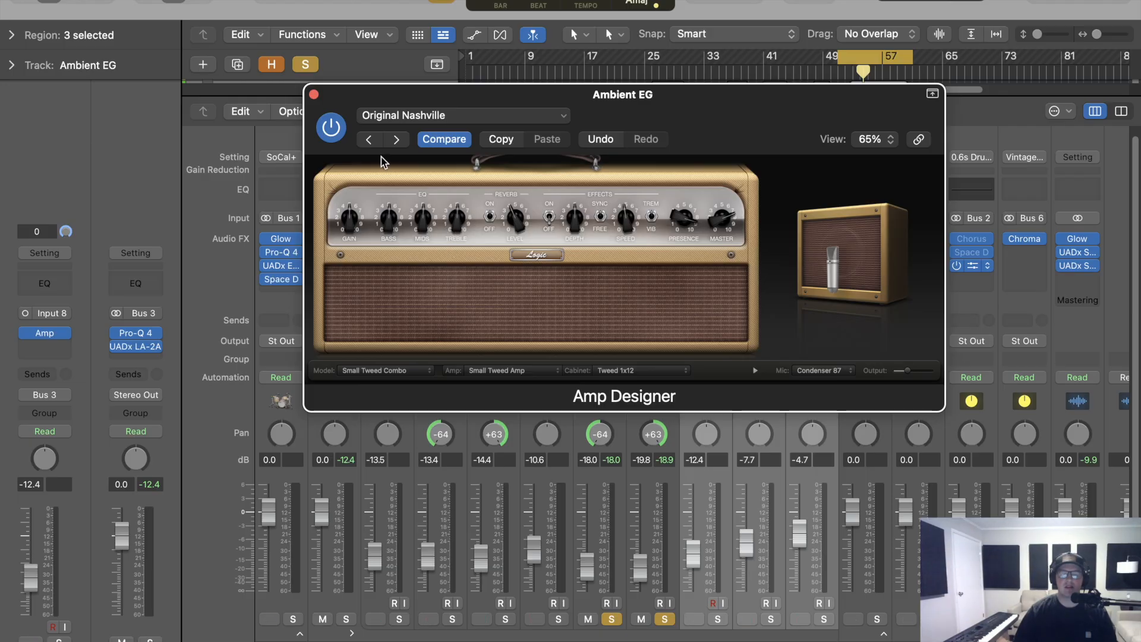
left_click(314, 93)
Clear the solos on the Rhythm L, Rhythm R, Ambient EG and Lead channels
left_click(718, 619)
left_click(665, 620)
left_click(612, 619)
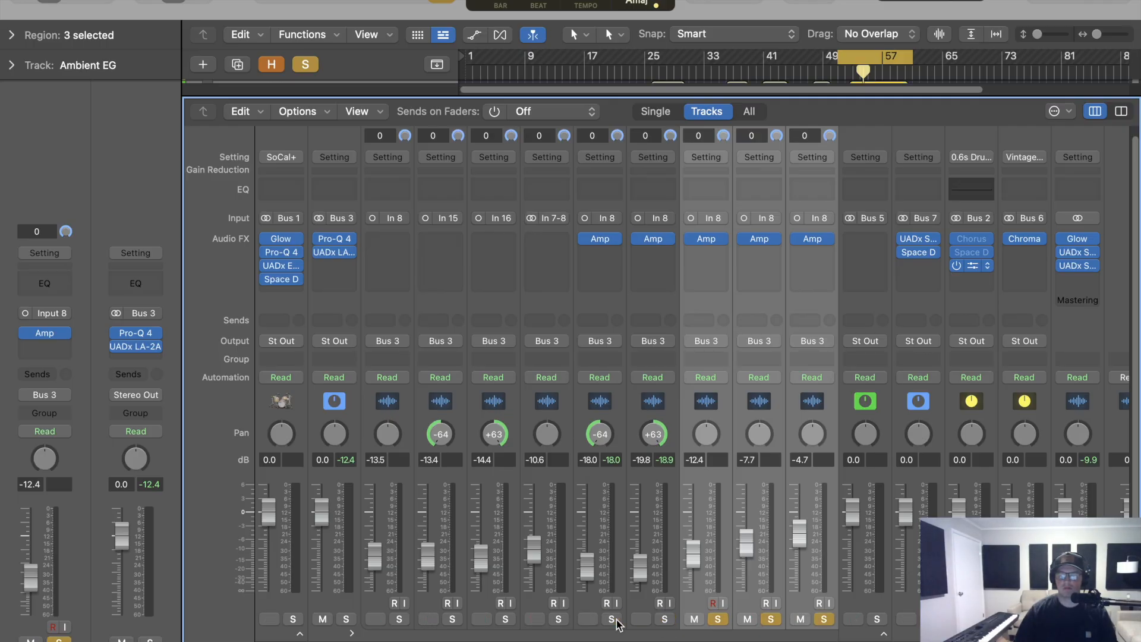
left_click(823, 619)
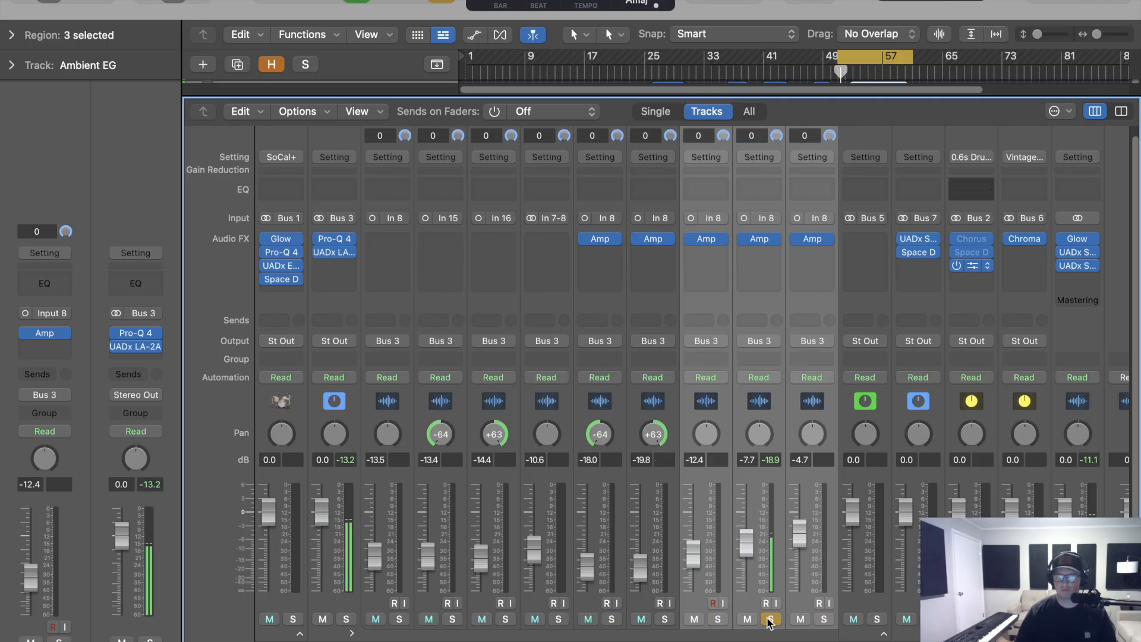
left_click(824, 619)
left_click(823, 619)
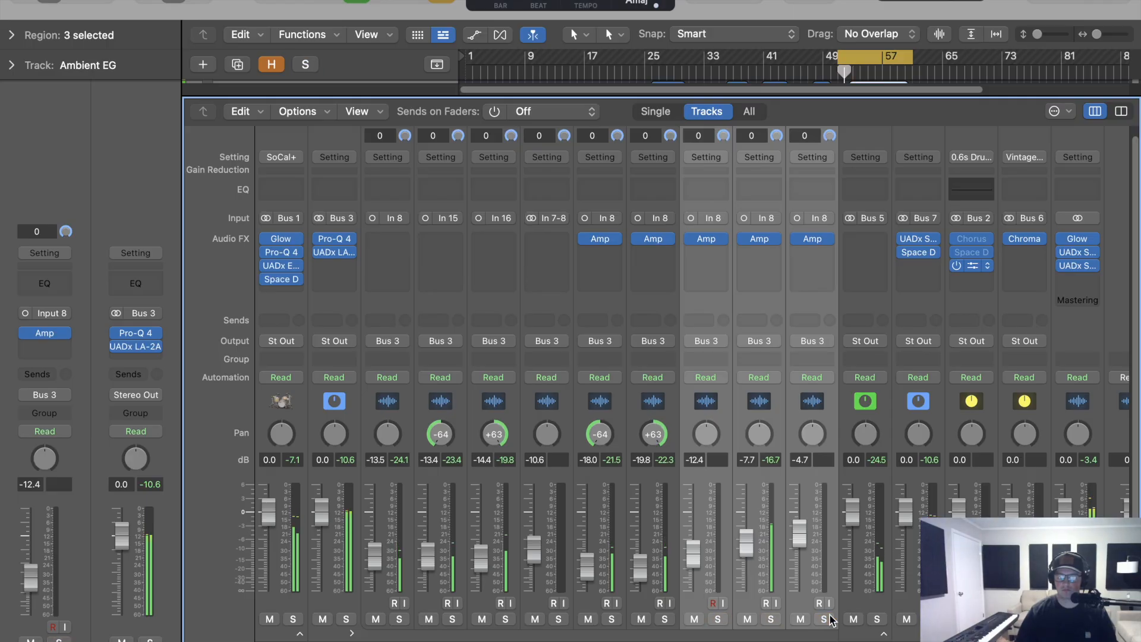
Solo the Ambient EG channel during playback, raise the mids on its amp, and close the amp window
left_click(724, 586)
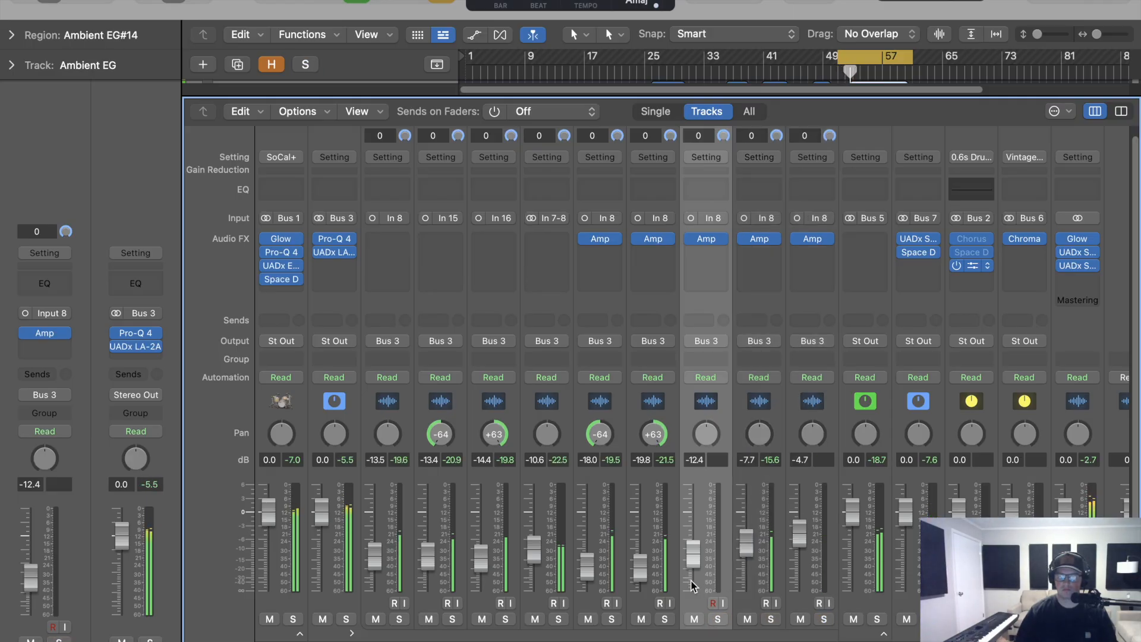
left_click(719, 620)
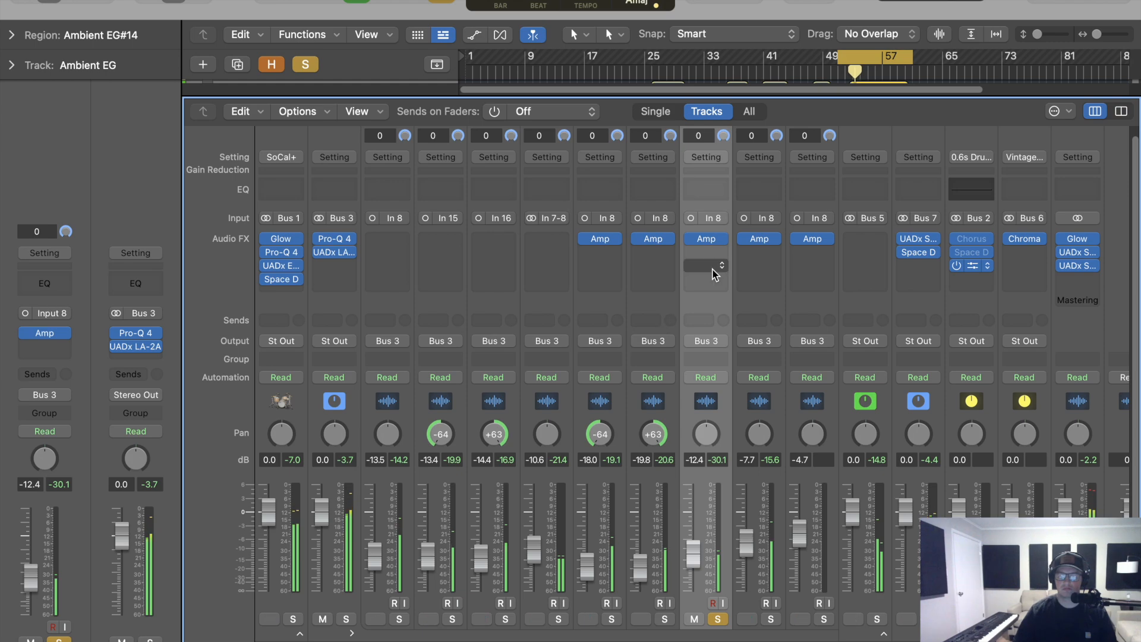
left_click(707, 239)
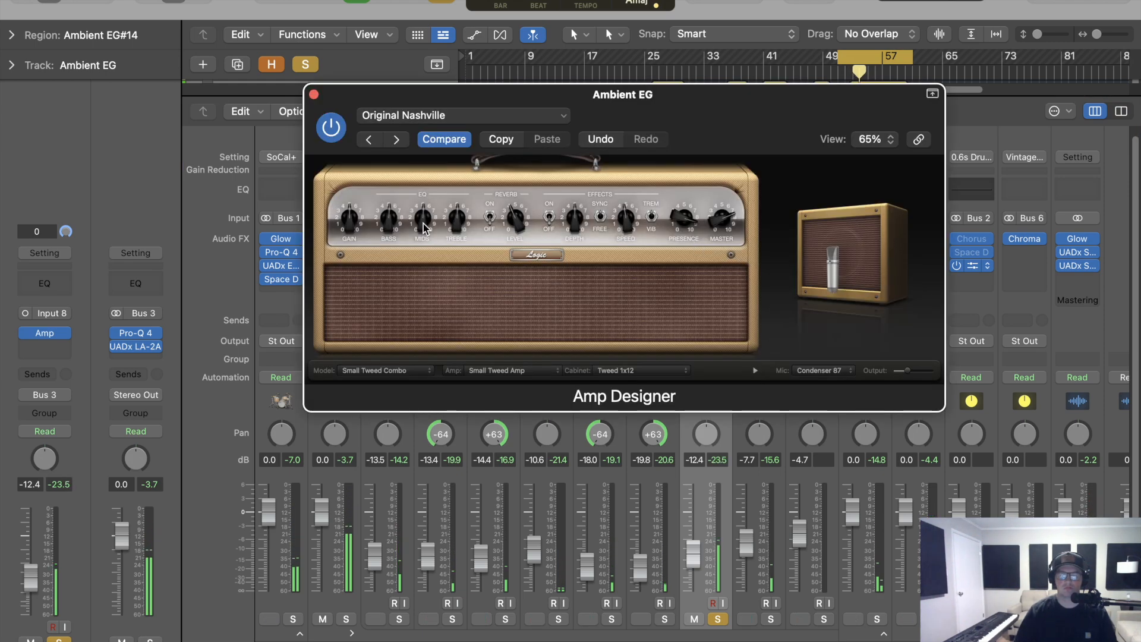
mouse_move(422, 227)
left_mouse_down()
mouse_move(452, 221)
mouse_move(444, 208)
mouse_move(451, 237)
left_mouse_up()
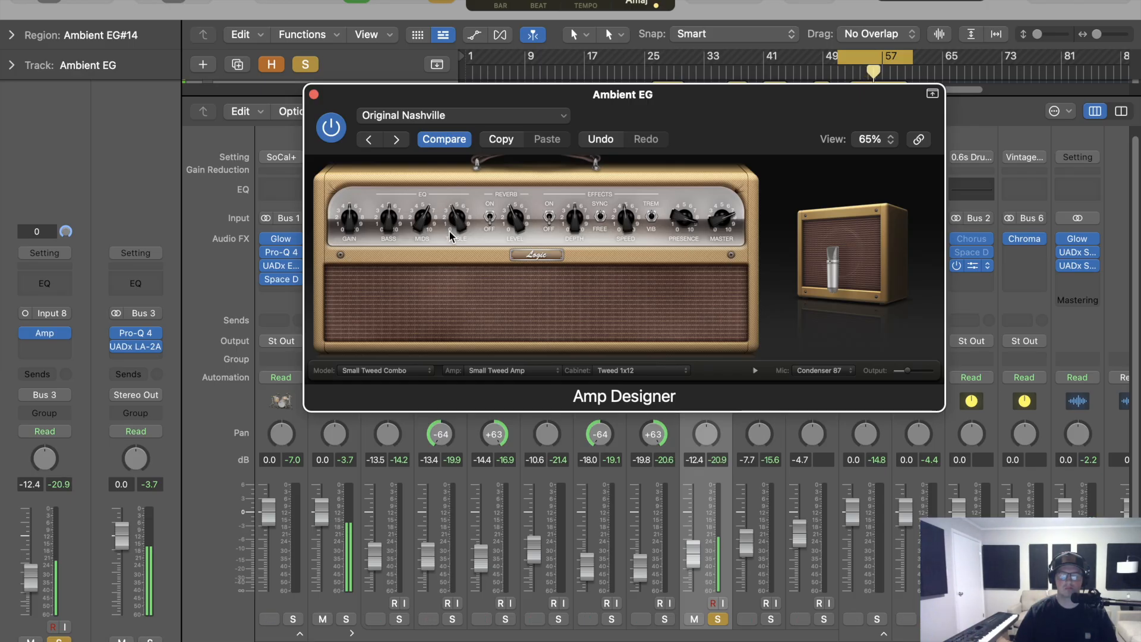
left_click_drag(417, 229, 414, 218)
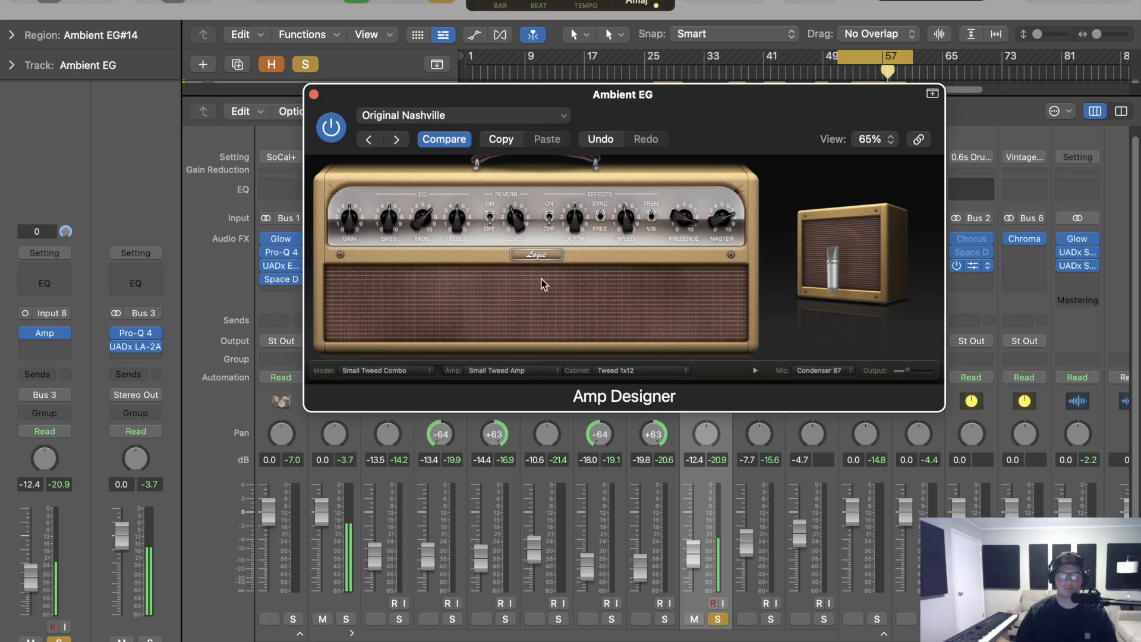
left_click(314, 94)
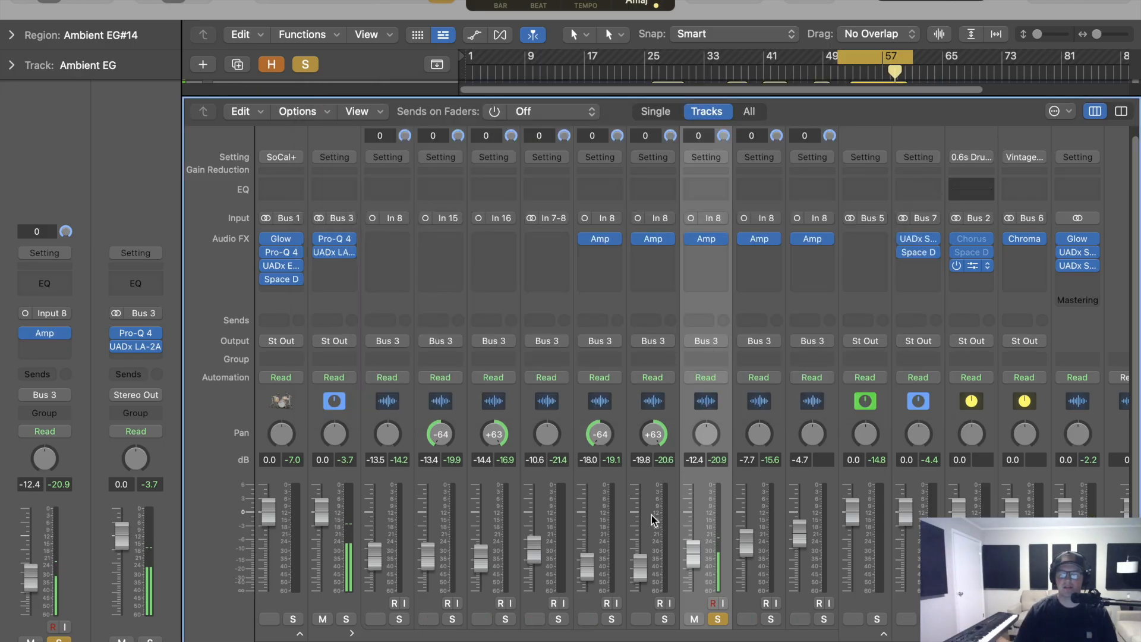
Solo the last Lead channel, move the cycle range to start at about bar 57, and load Original Nashville on its amp
left_click(823, 619)
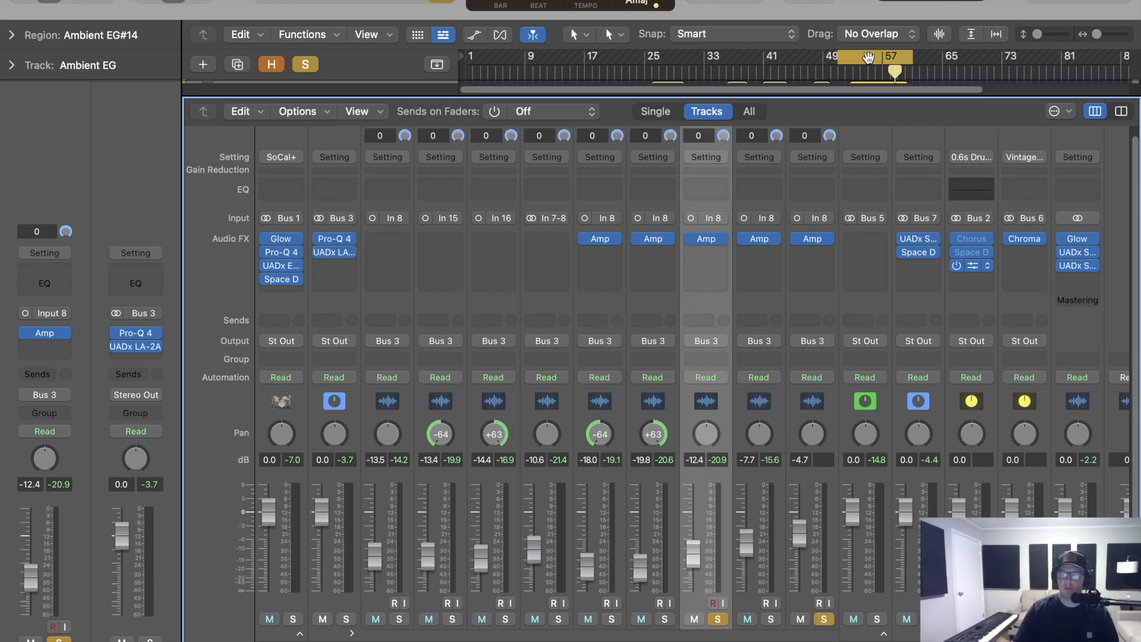
left_click_drag(869, 57, 891, 55)
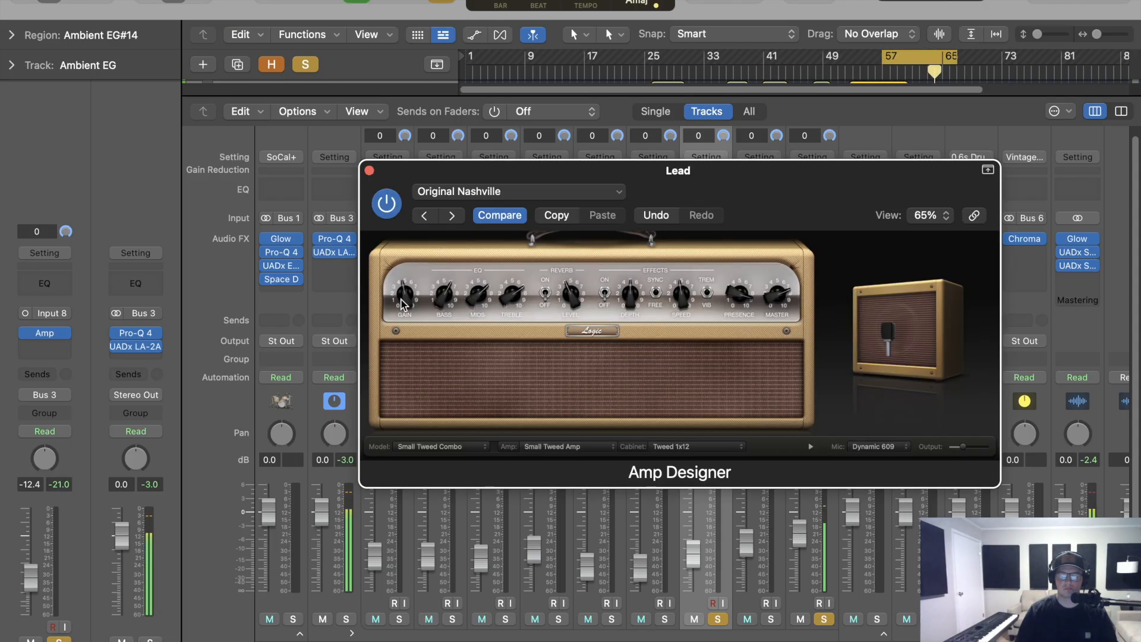
left_click(369, 171)
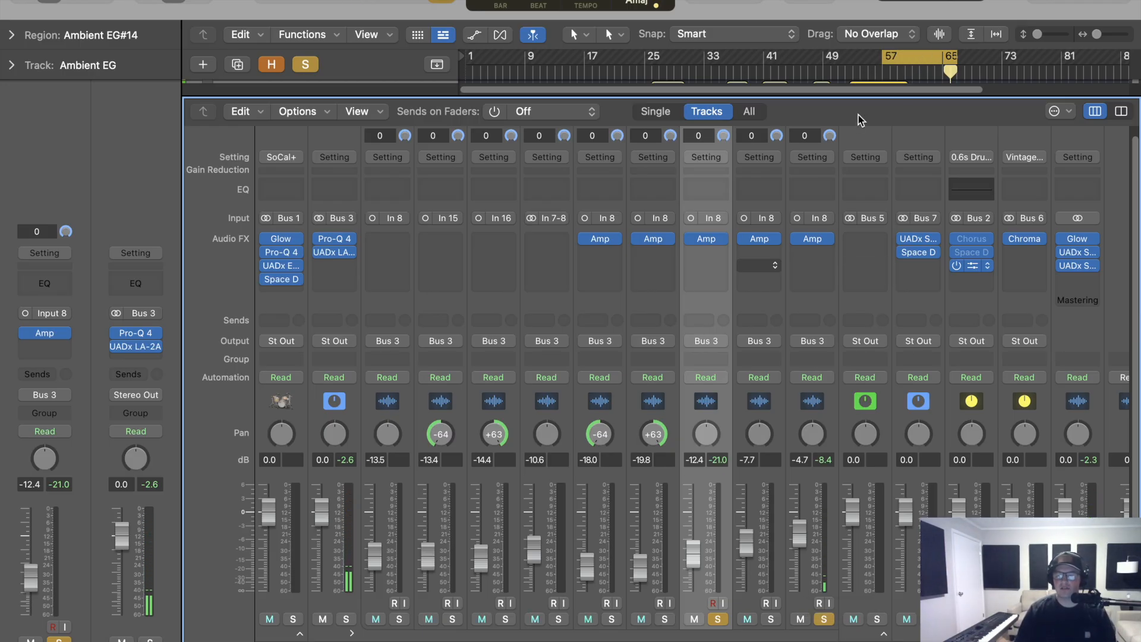
Copy the Amp Designer settings from the last Lead channel and paste them into the first Lead channel's amp
left_click(810, 239)
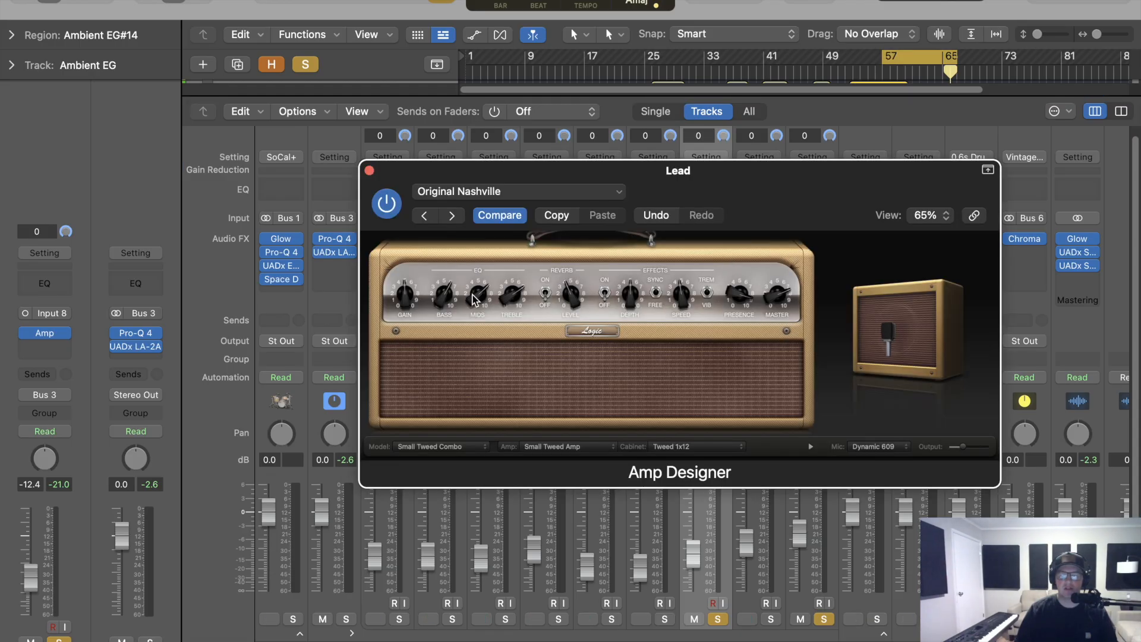
left_click(369, 170)
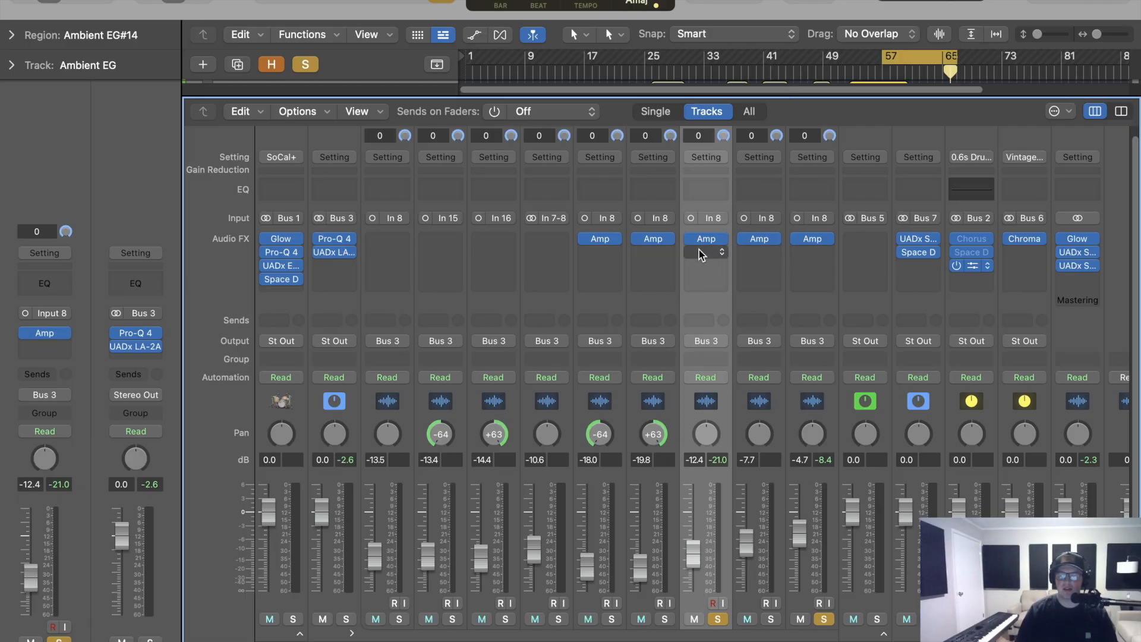
left_click(814, 240)
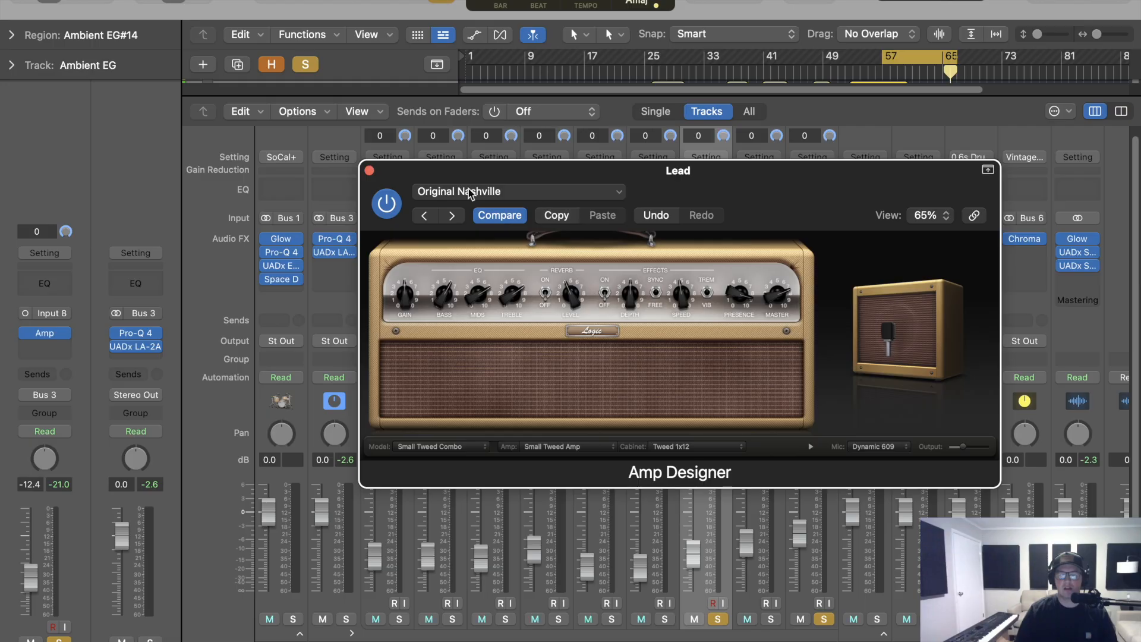
left_click(369, 171)
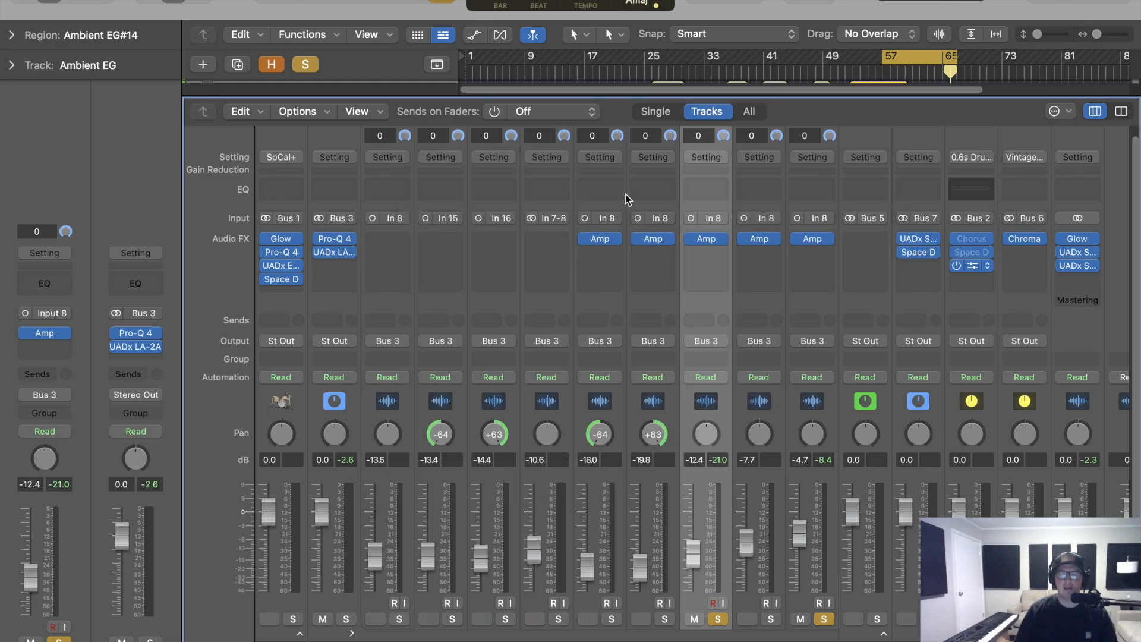
left_click(760, 238)
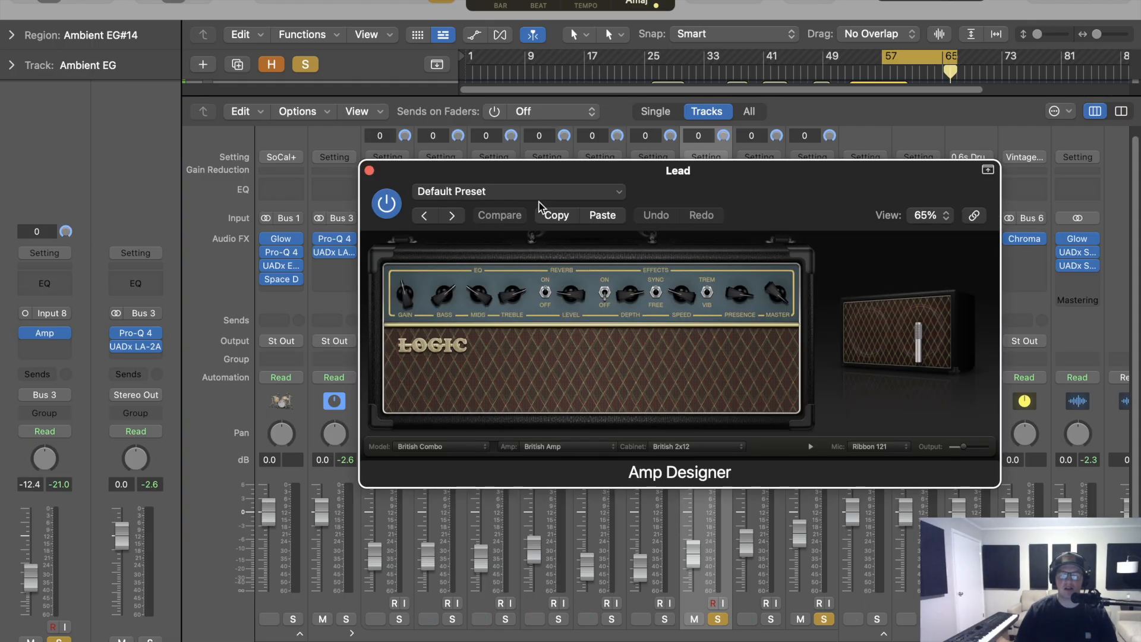
left_click(602, 215)
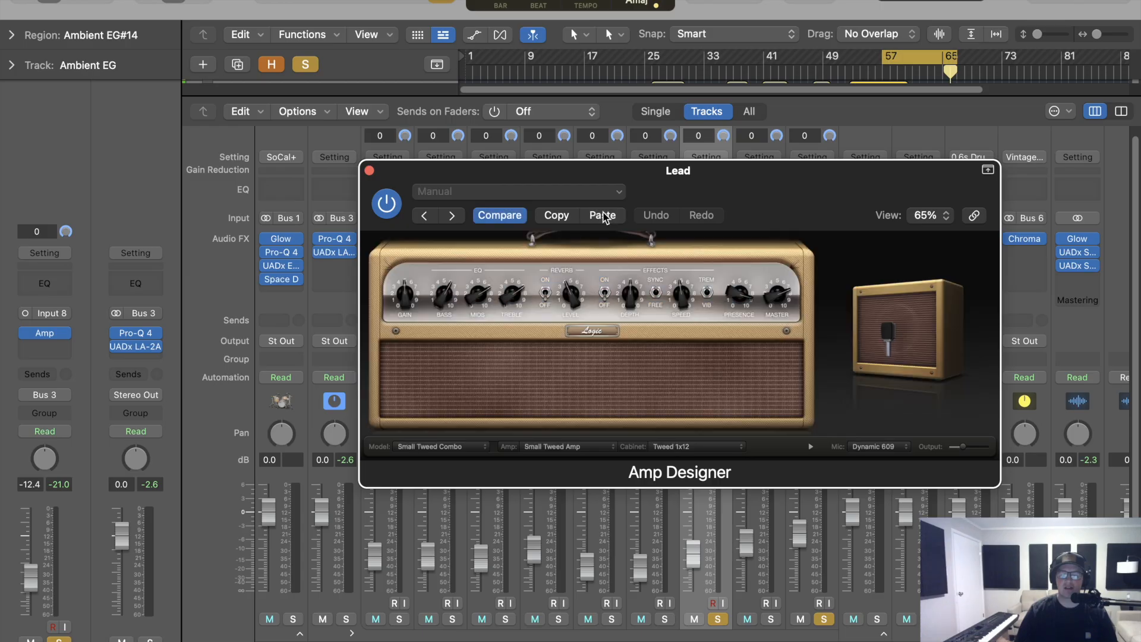
left_click(368, 171)
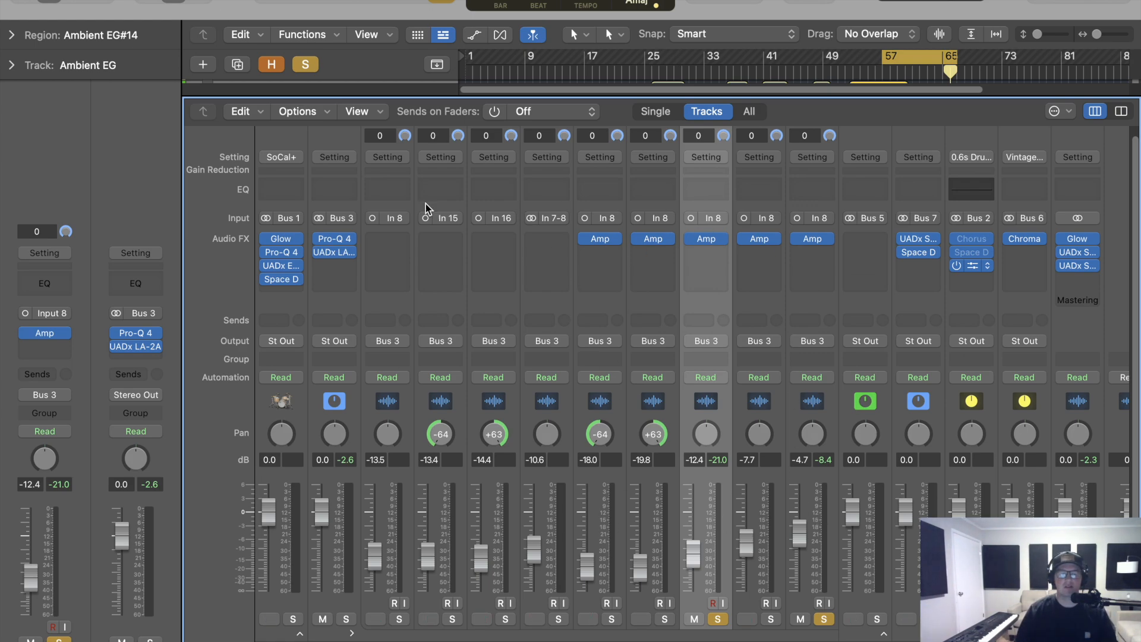
Turn off all solos and move the cycle range back to start at about bar 50 for full-mix playback
left_click(305, 65)
left_click_drag(900, 57, 856, 57)
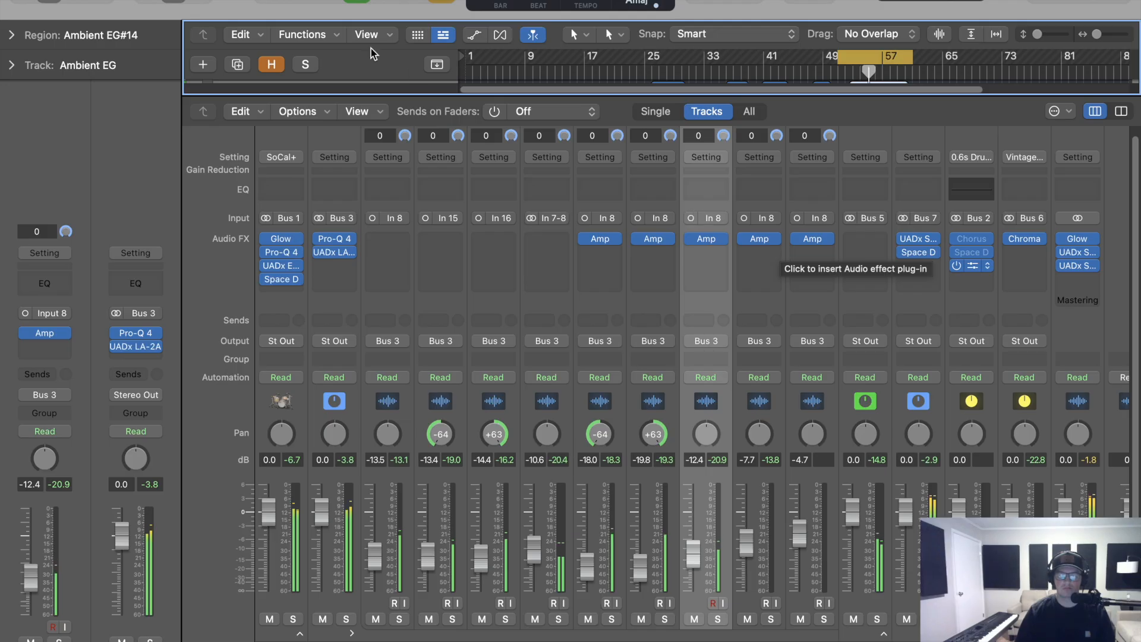
key("x")
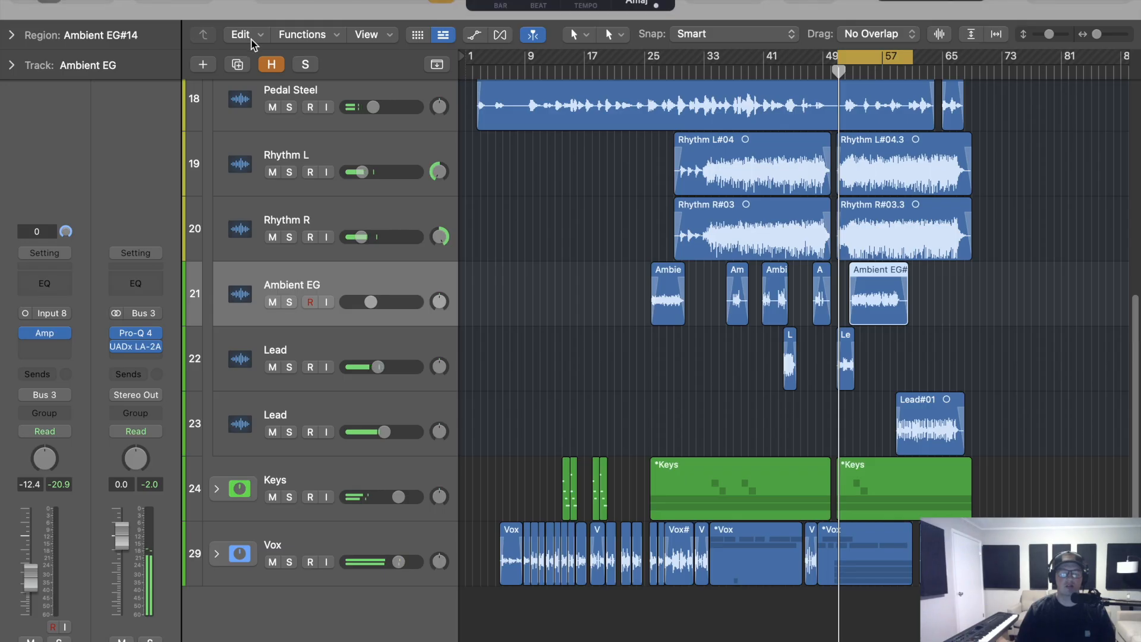
key("x")
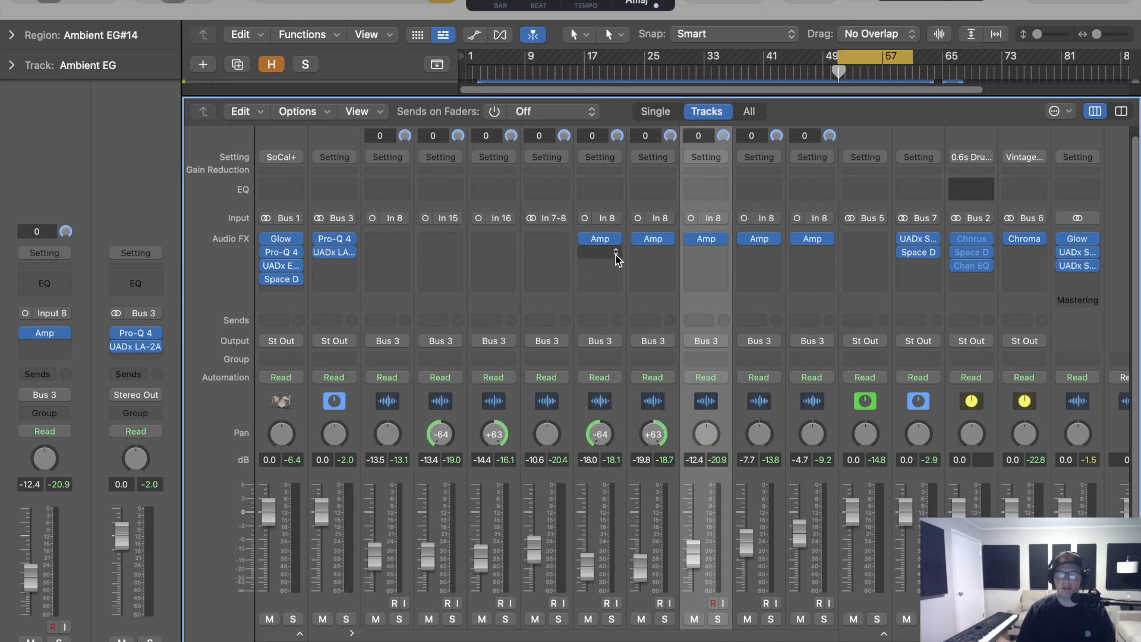
Select the five amp-equipped guitar channels from Rhythm L to the last Lead and insert a UADx 1176 FET Compressor on all of them
left_click(618, 566)
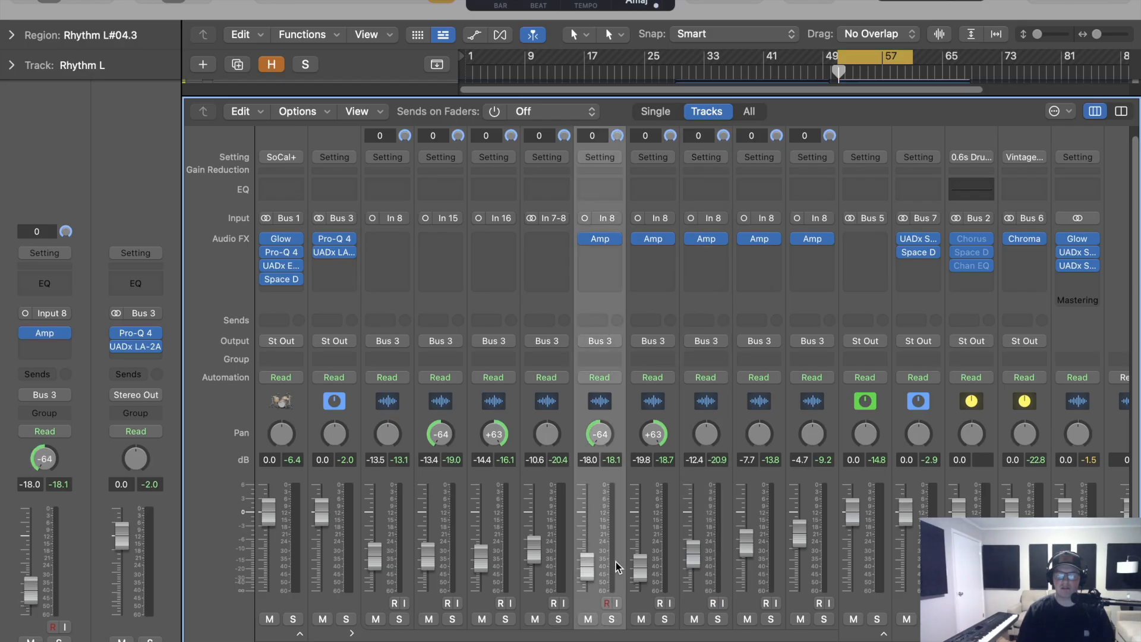
left_click(830, 568)
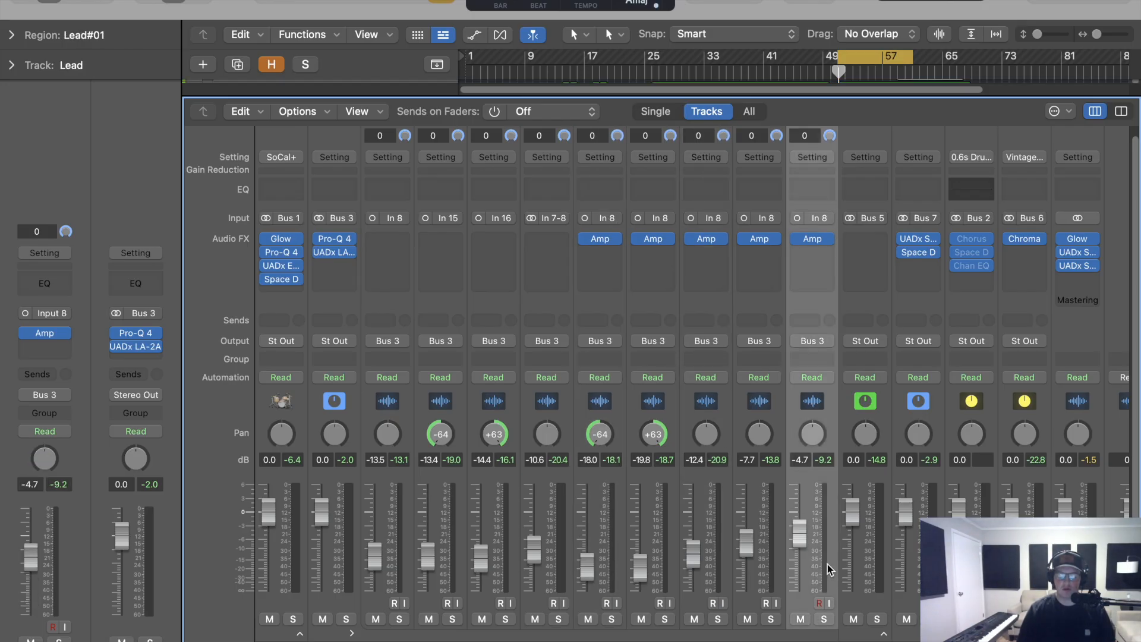
left_click(614, 533, "shift")
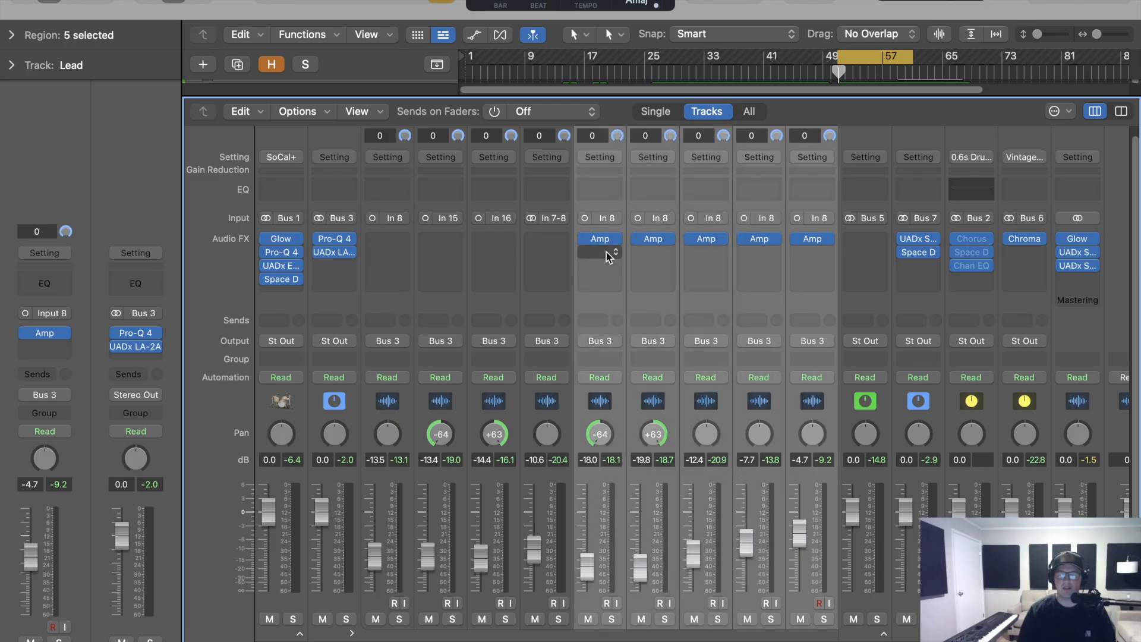
left_click(600, 252)
mouse_move(651, 313)
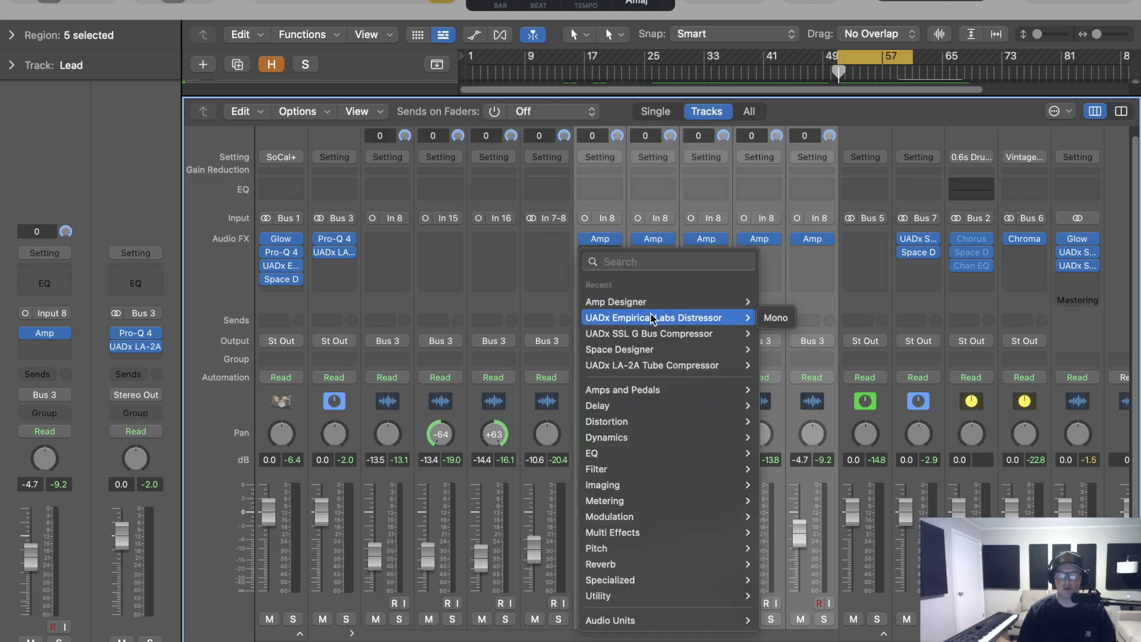
mouse_move(722, 632)
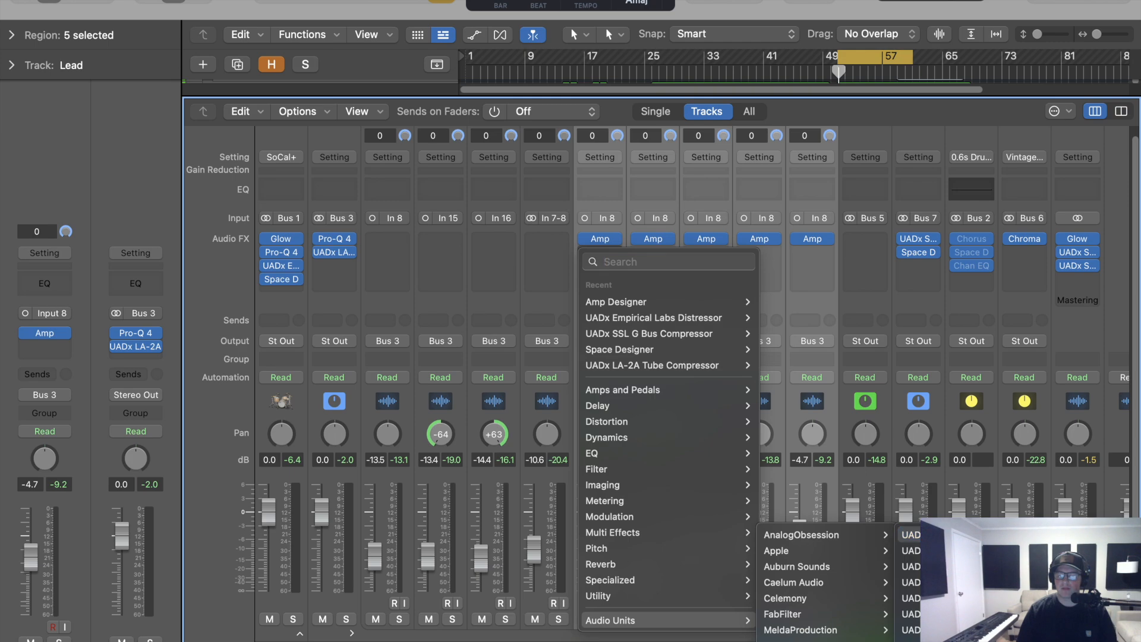
left_click(974, 535)
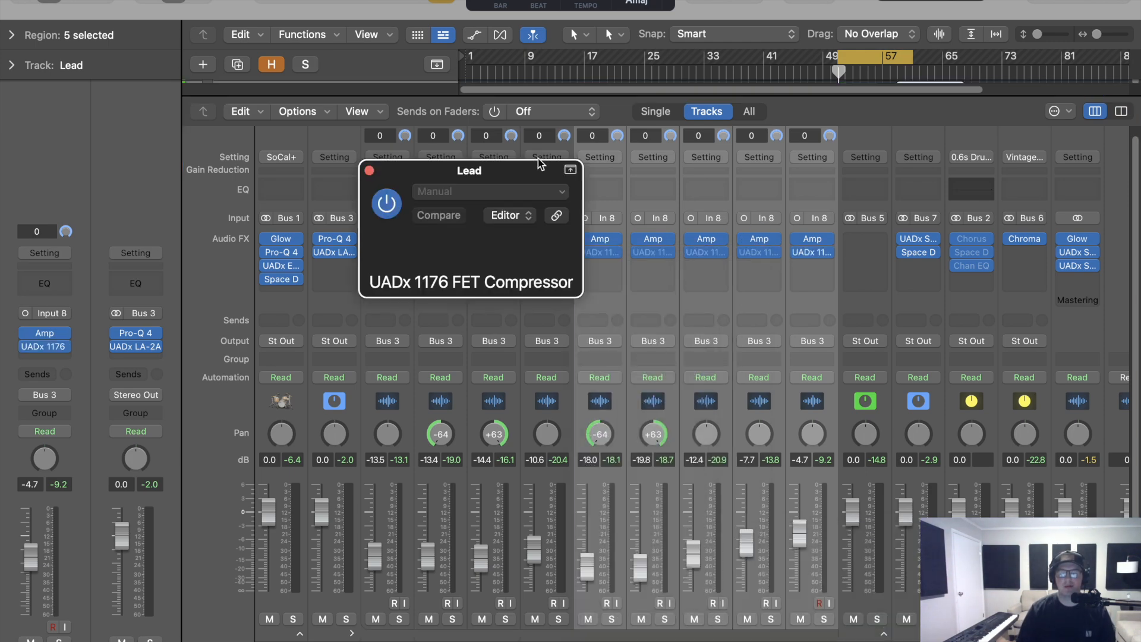
key("super+w")
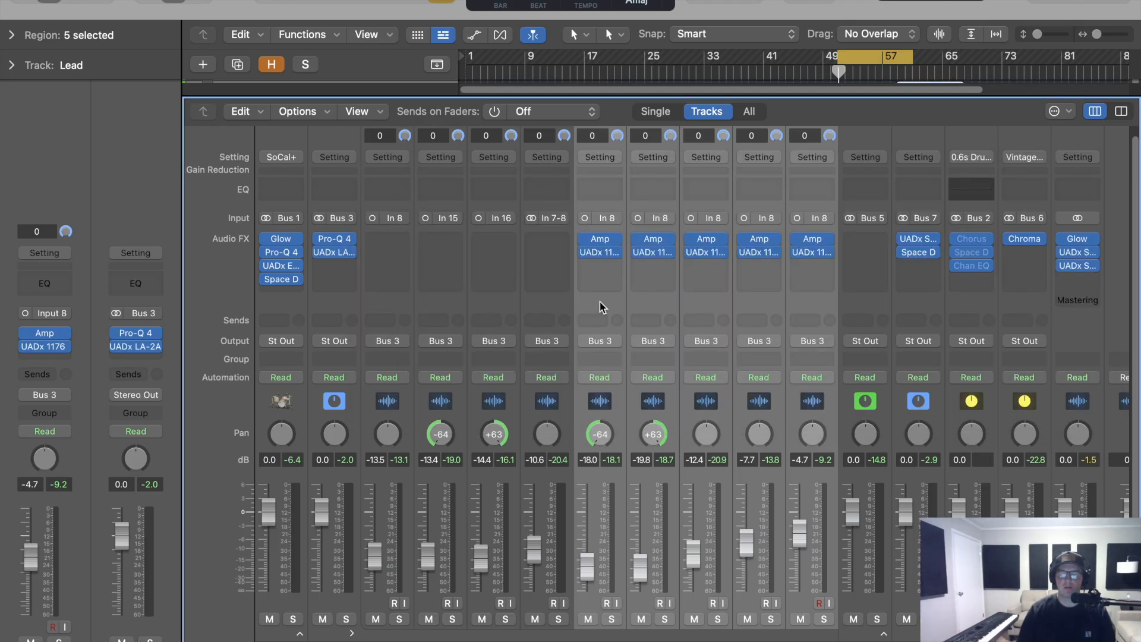
Open the 1176 compressors of Rhythm L and Rhythm R with both channels soloed, and align their windows one above the other
left_click(601, 252)
left_click_drag(813, 202, 392, 90)
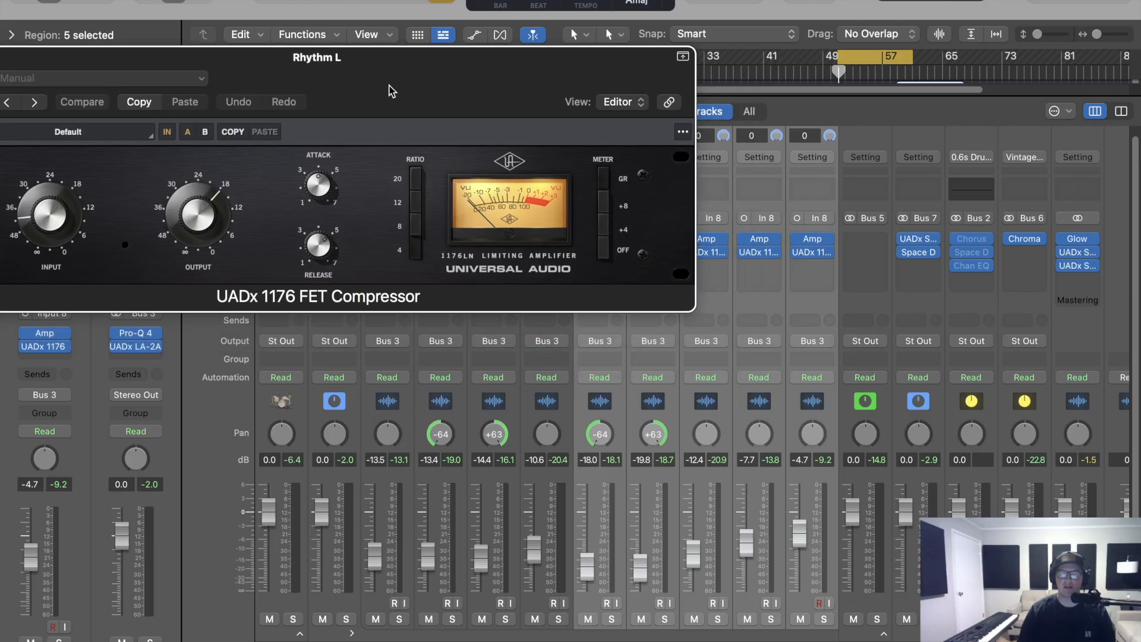
left_click_drag(494, 85, 354, 177)
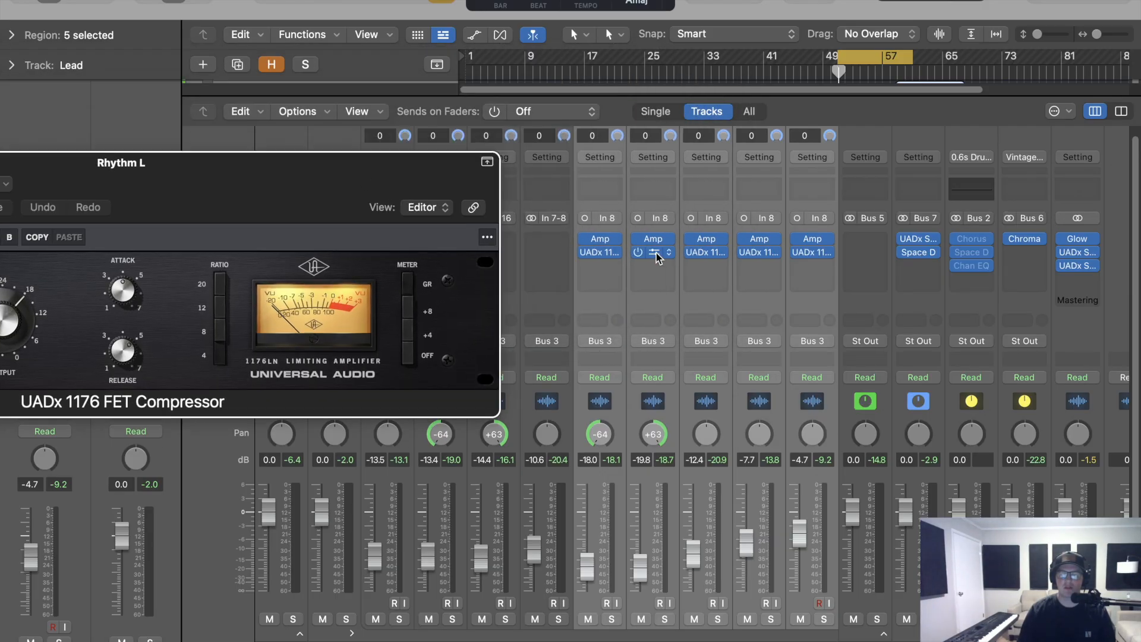
left_click(657, 256)
left_click_drag(706, 189, 644, 335)
left_click_drag(343, 169, 823, 14)
left_click_drag(816, 343, 754, 315)
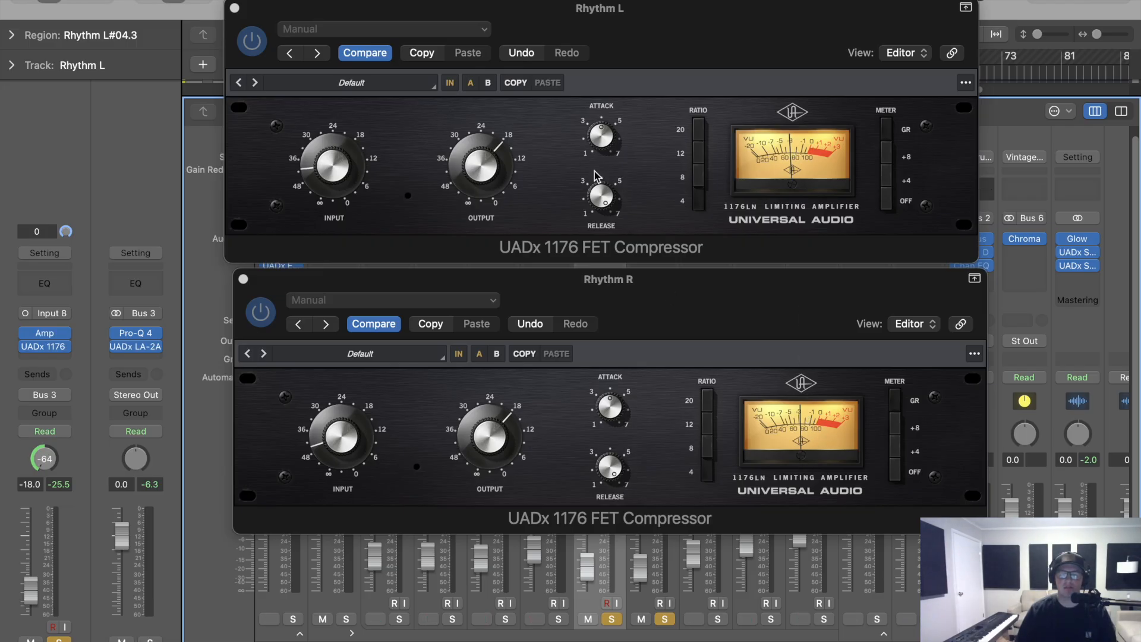
left_click(602, 201)
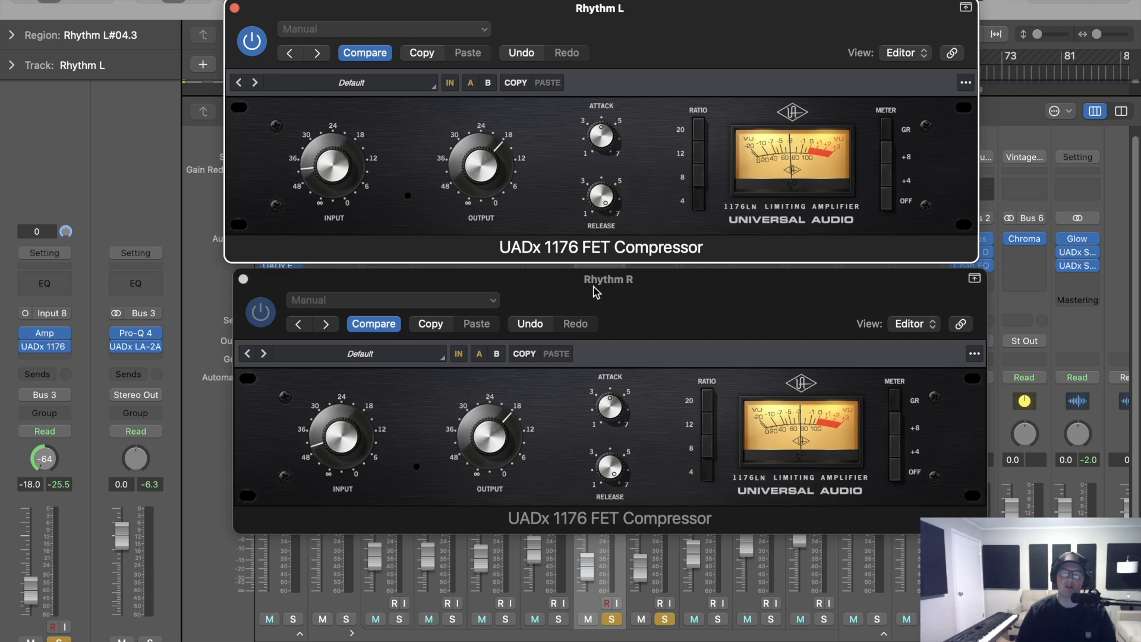
left_click_drag(583, 281, 575, 280)
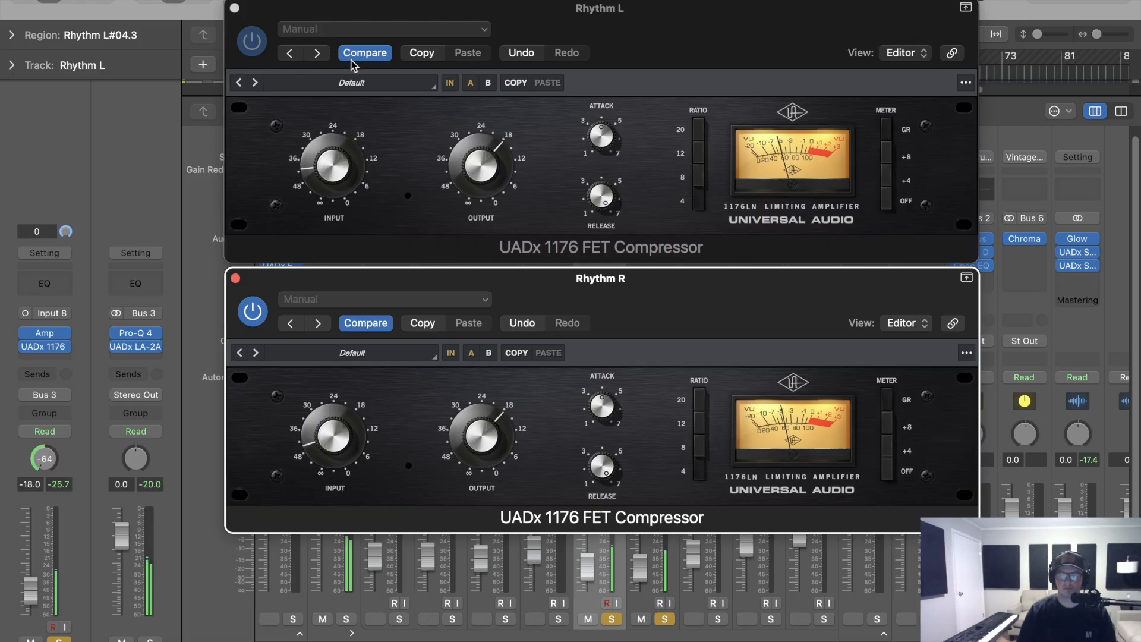
Raise the input on Rhythm R's 1176 to match Rhythm L's and compare both compressors bypassed and active
left_click_drag(317, 444, 317, 435)
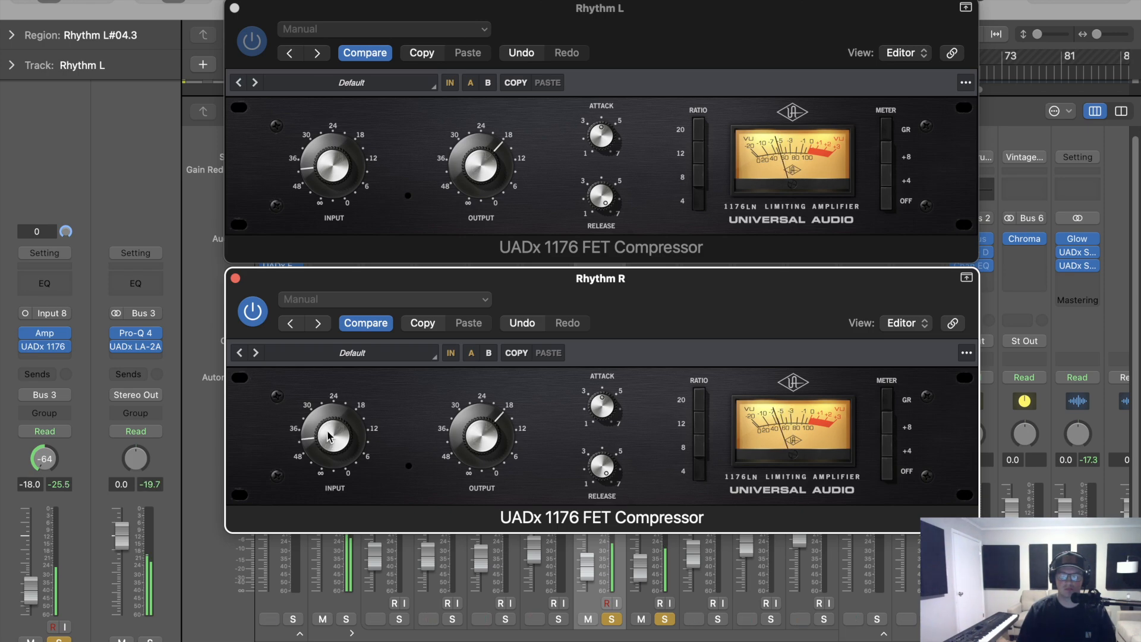
left_click(250, 42)
left_click(252, 311)
left_click(252, 311)
left_click(251, 41)
Raise the output to about 12 on both the Rhythm L and Rhythm R 1176 compressors and close their windows
left_click_drag(476, 167, 473, 139)
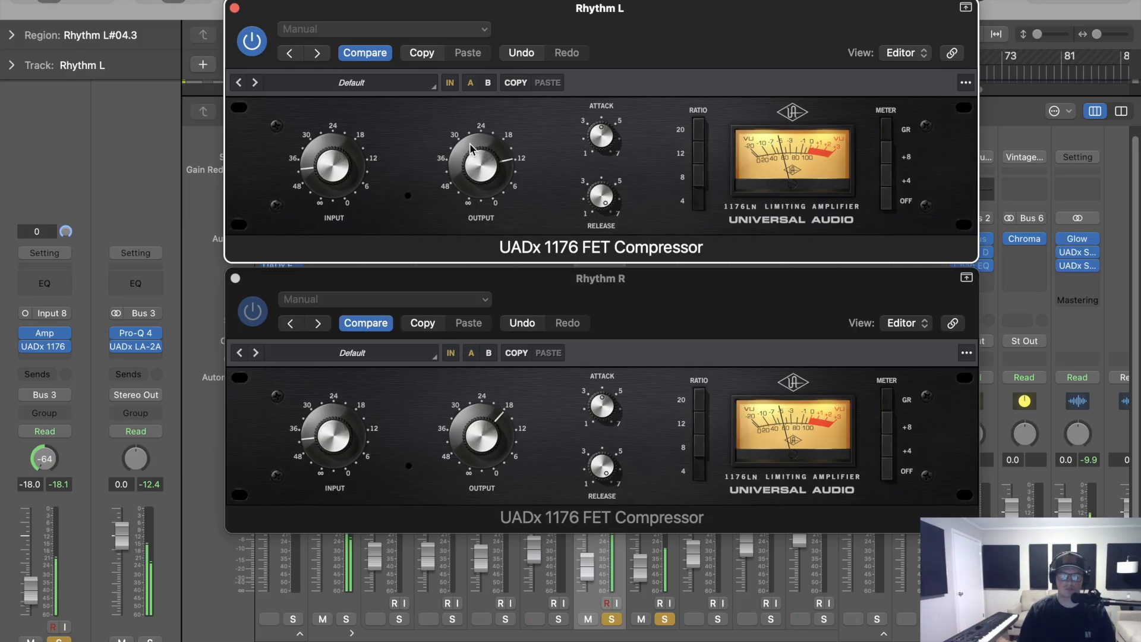
left_click_drag(479, 433, 469, 421)
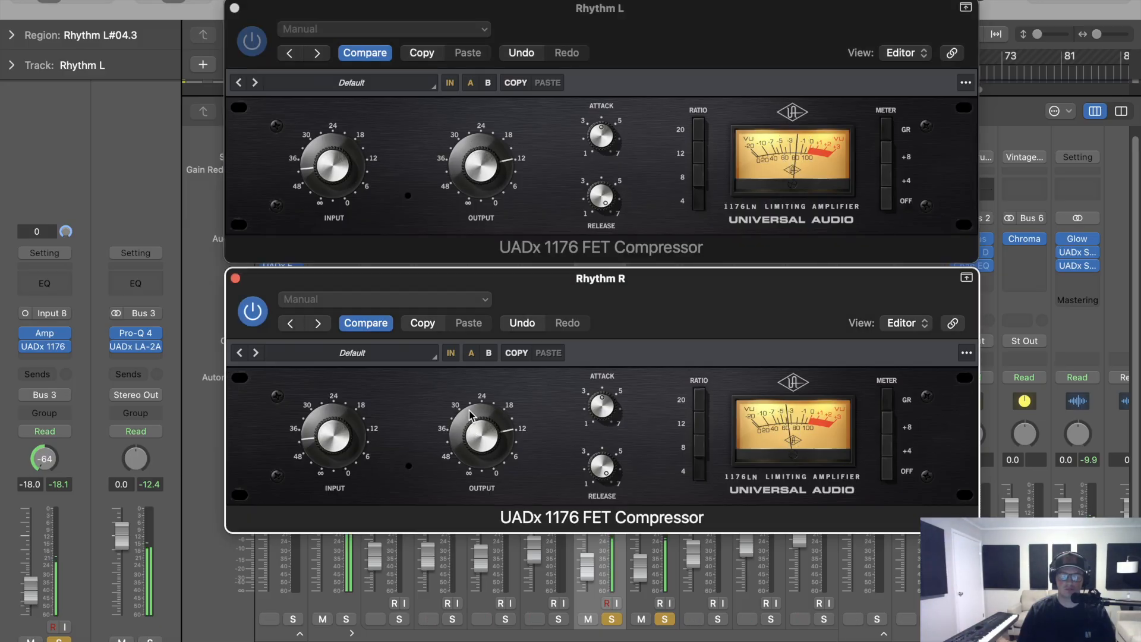
left_click(235, 7)
left_click(235, 278)
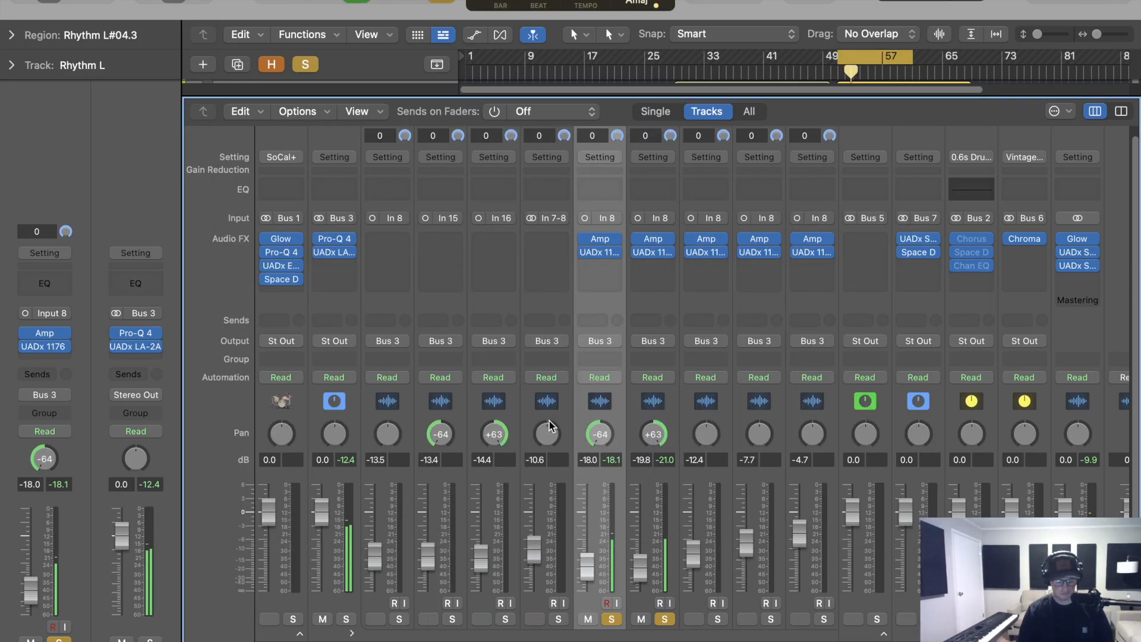
Select both rhythm channels, compare them with the 1176 compressors bypassed and active, and review Rhythm L's compressor settings
left_click(664, 522, "shift")
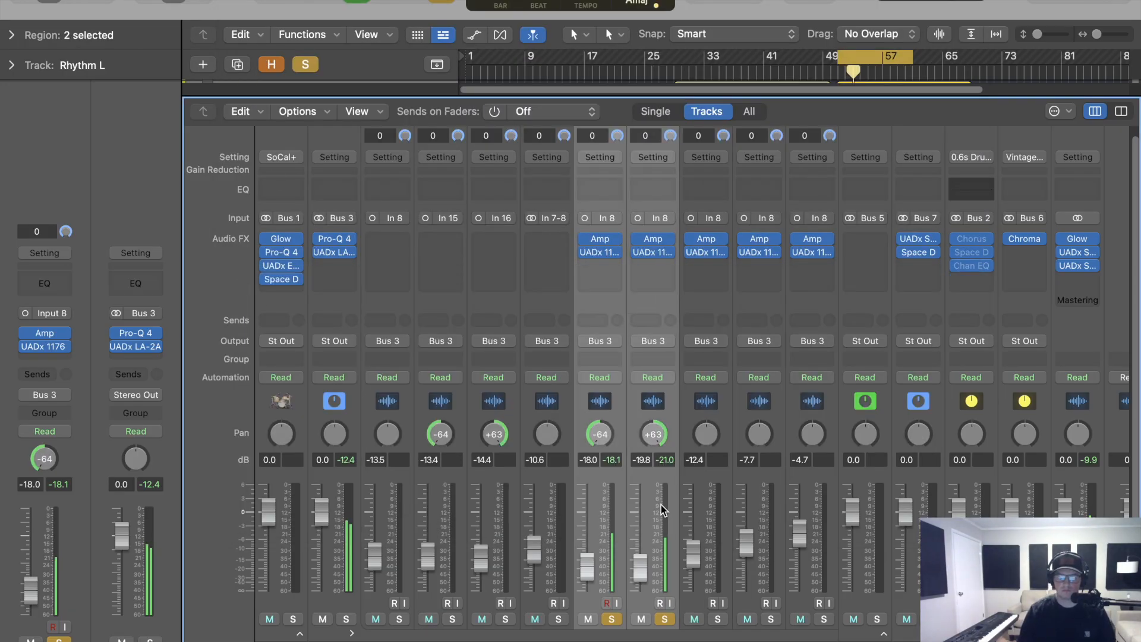
left_click(639, 253)
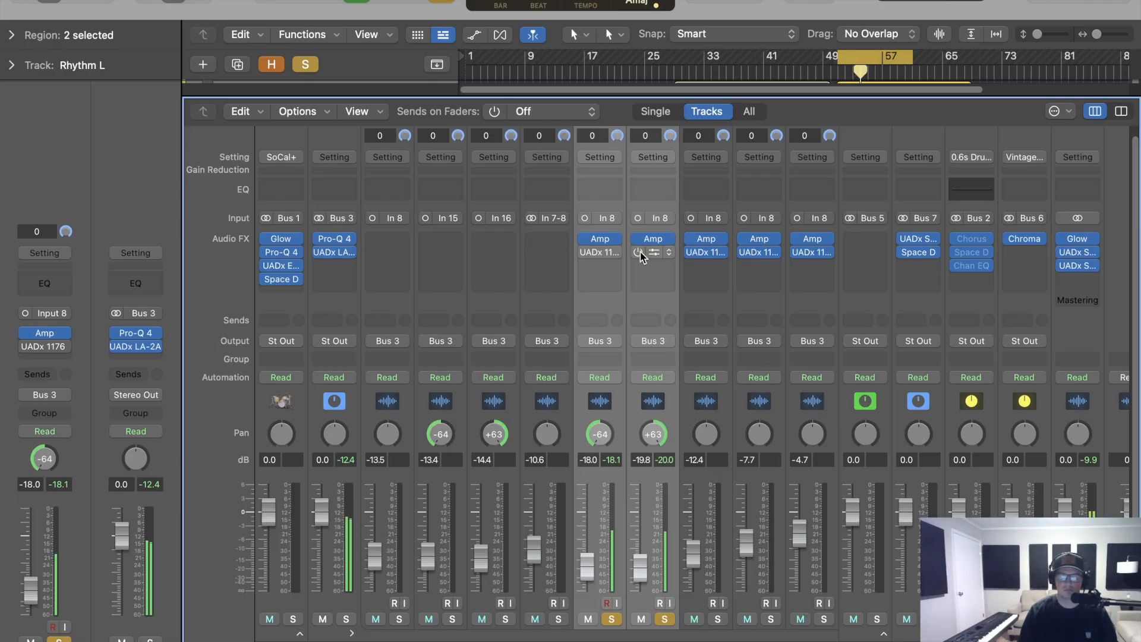
left_click(639, 253)
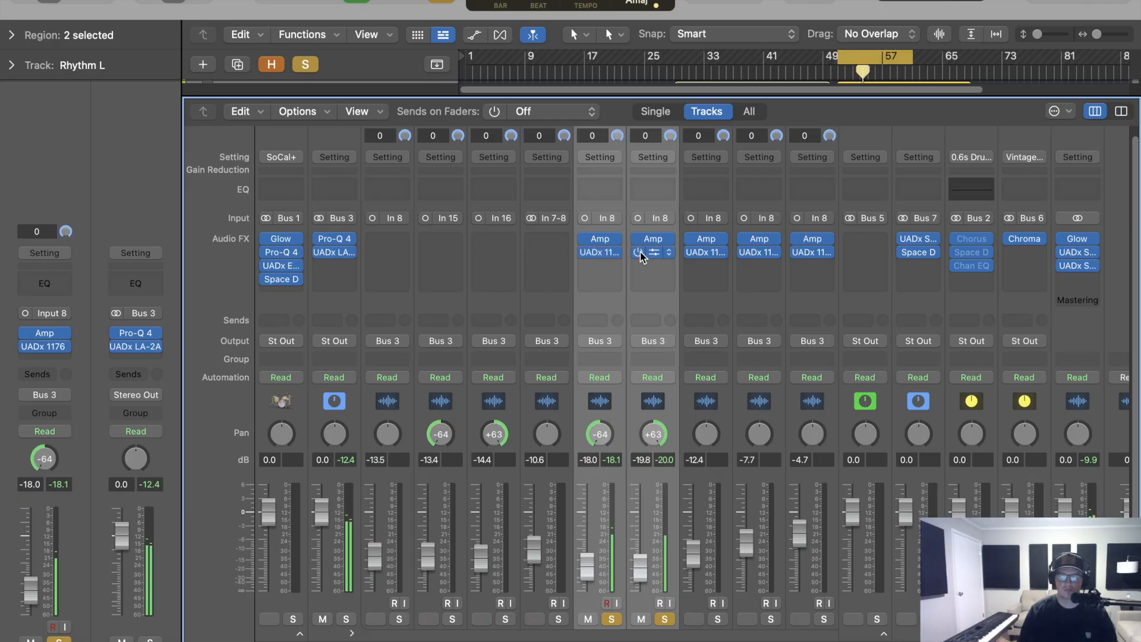
left_click(603, 254)
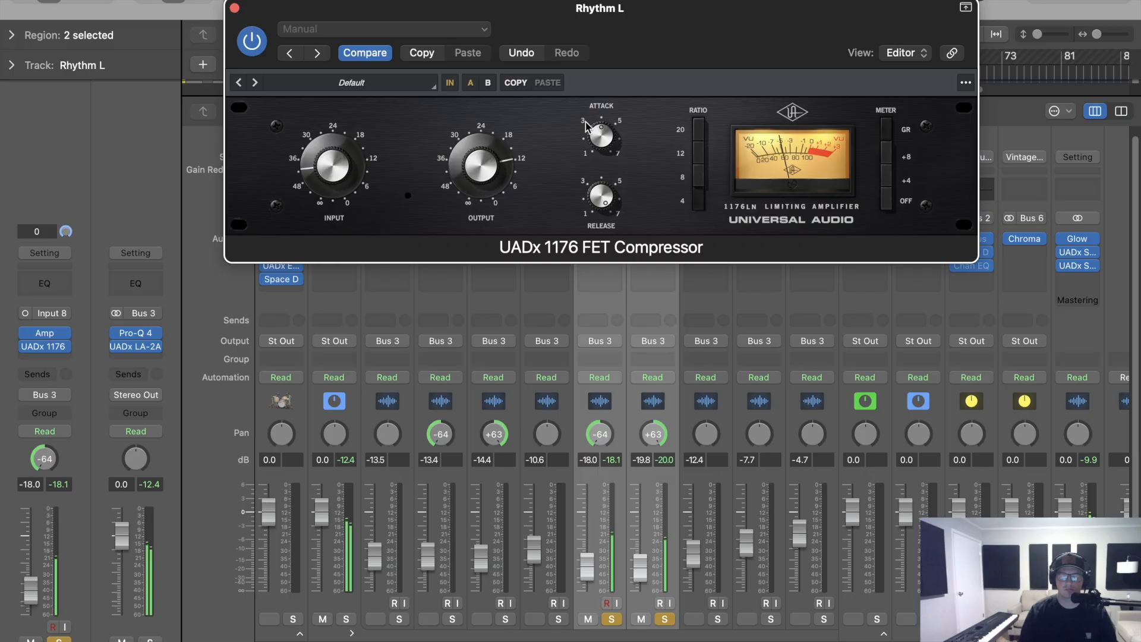
left_click(235, 8)
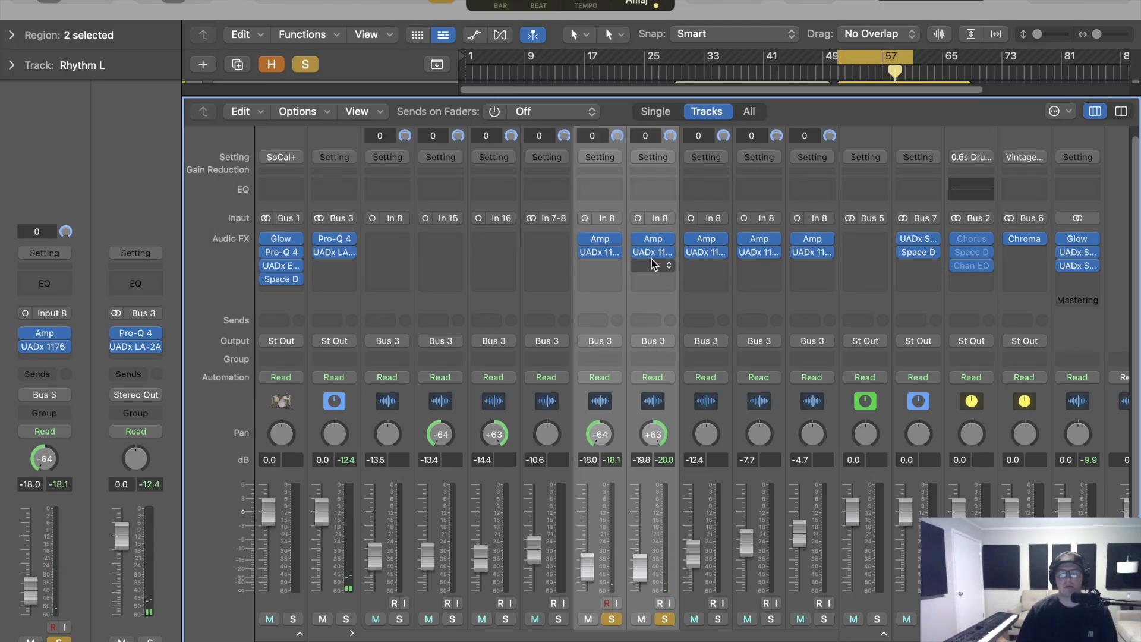
Insert a FabFilter Pro-Q 4 after the 1176 compressor on both selected rhythm channels
left_click(609, 268)
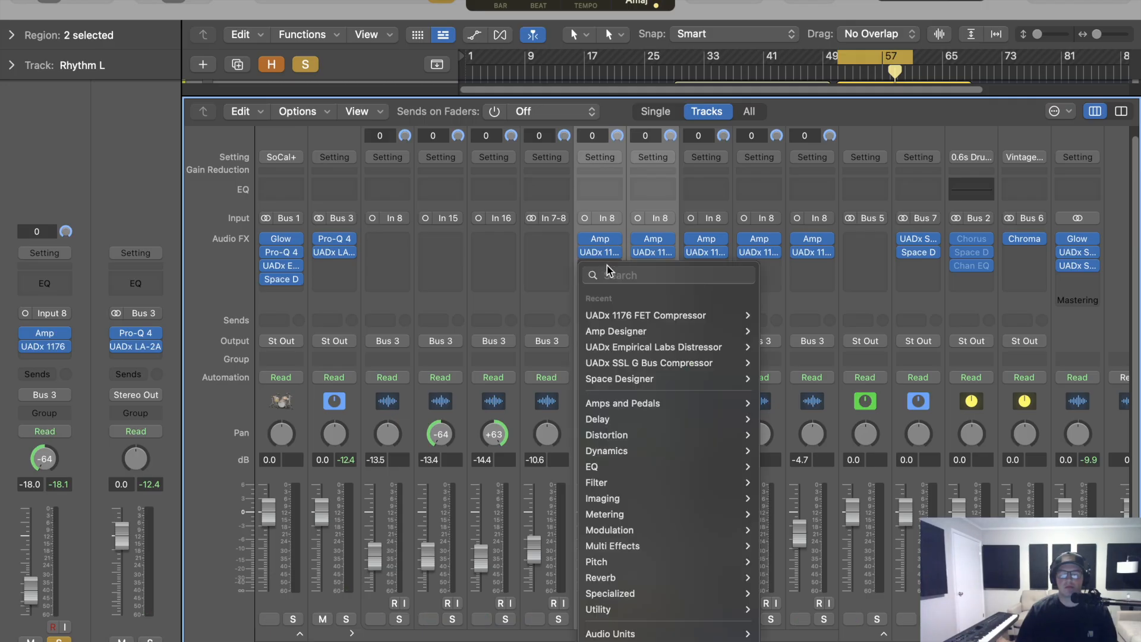
mouse_move(652, 464)
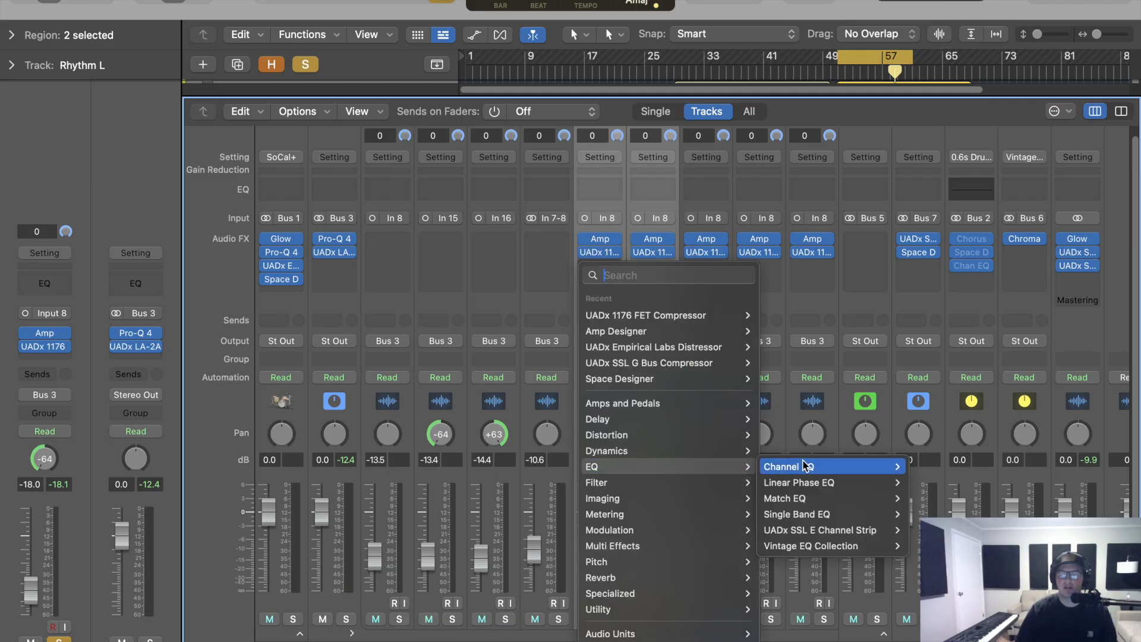
mouse_move(657, 634)
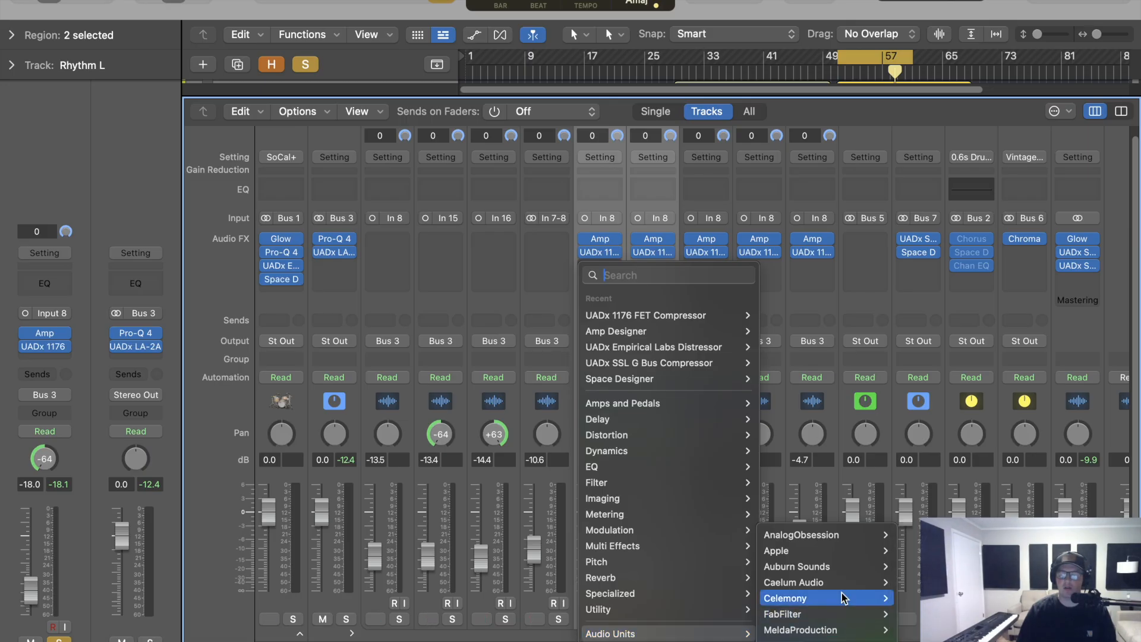
mouse_move(832, 614)
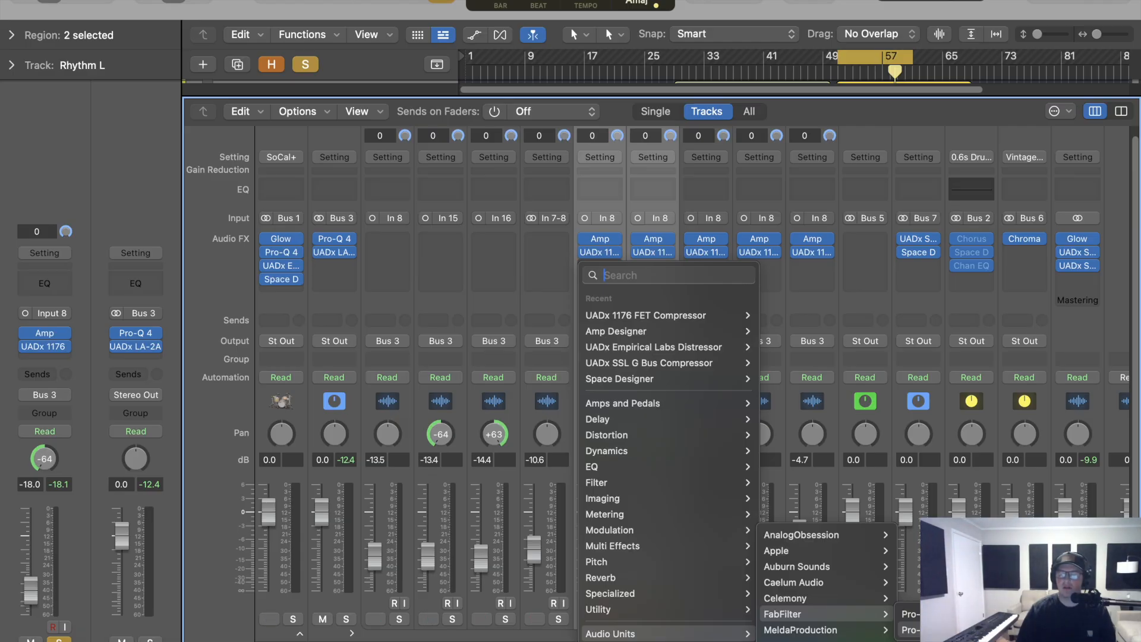
left_click(927, 630)
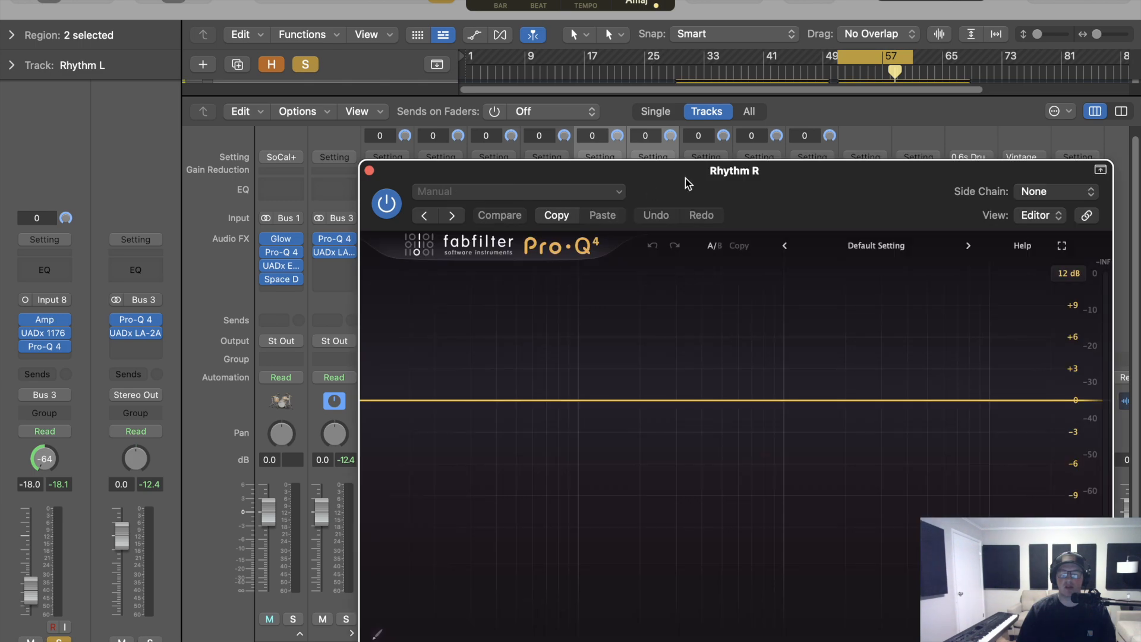
Rearrange the Rhythm L and Rhythm R Pro-Q 4 windows, close Rhythm L's, and keep Rhythm R's fully in view
left_click_drag(682, 178, 1052, 353)
left_click(599, 269)
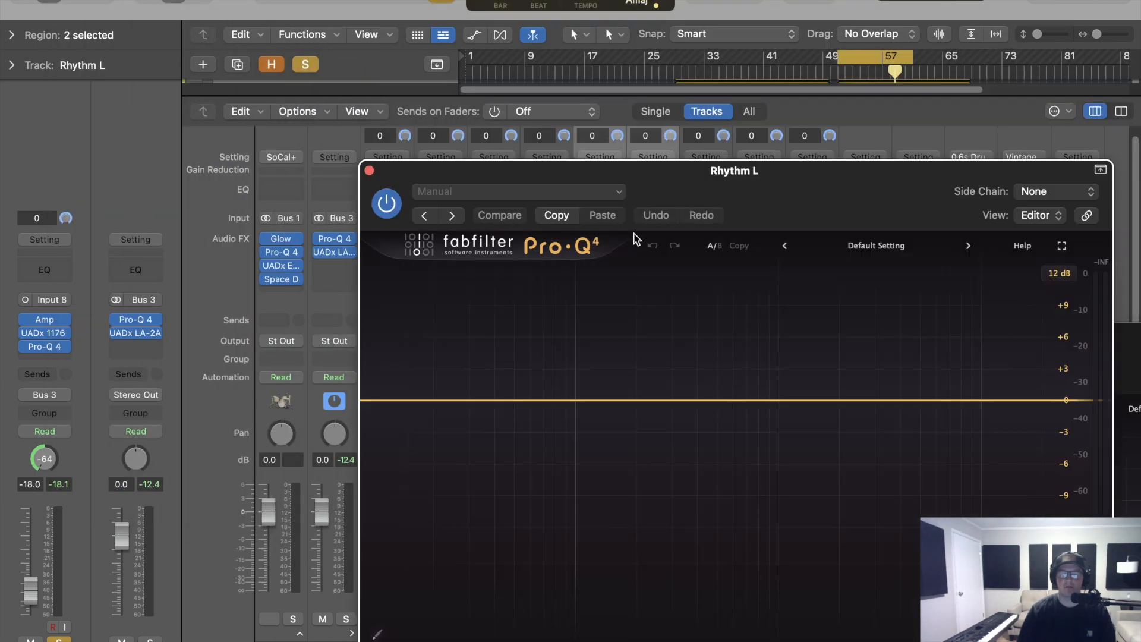
left_click_drag(764, 194, 397, 38)
left_click_drag(1035, 385, 940, 113)
left_click_drag(472, 27, 391, 43)
left_click_drag(952, 75, 944, 44)
left_click_drag(846, 20, 542, 85)
left_click_drag(408, 20, 776, 0)
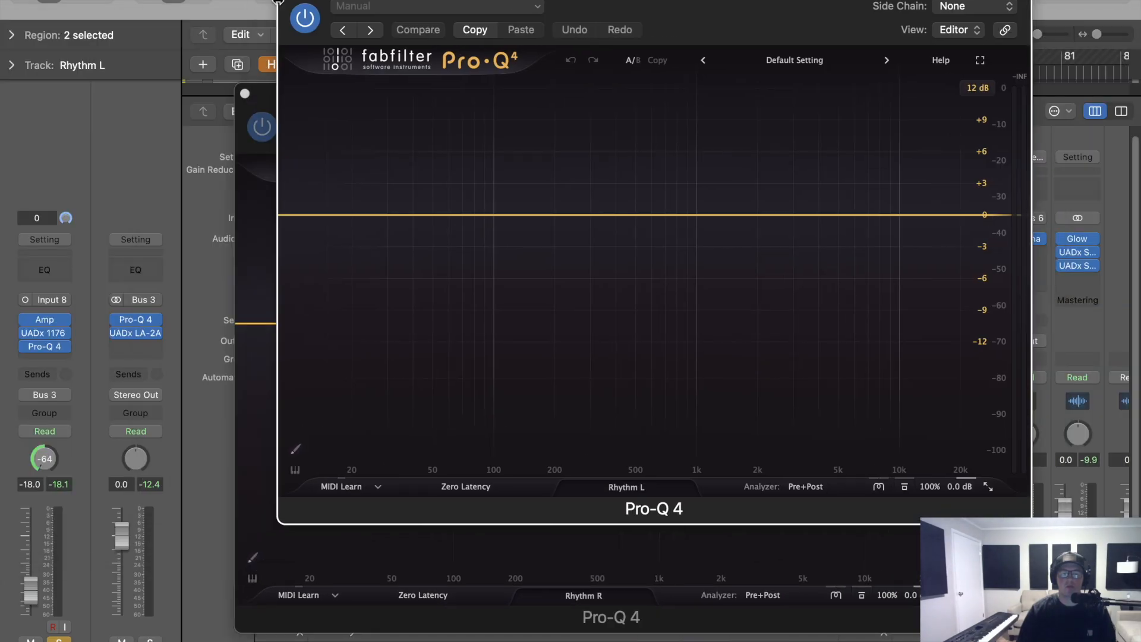
left_click(288, 0)
left_click_drag(632, 107, 630, 79)
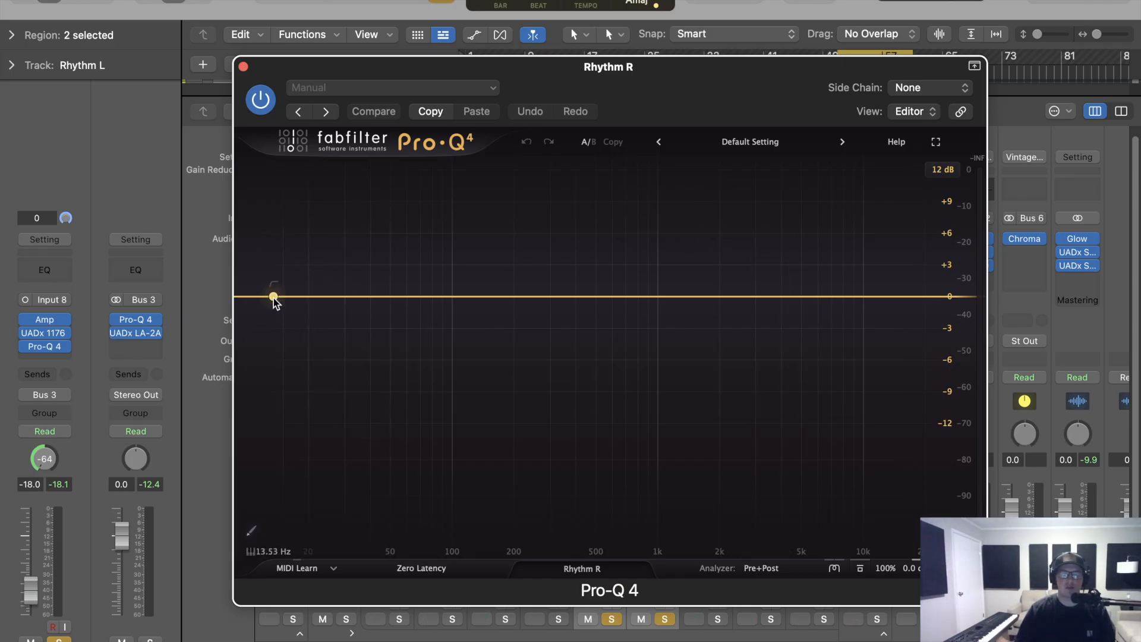
Add a 12 dB/oct low cut at about 150 Hz to Rhythm R's Pro-Q 4 and start playback
left_click_drag(277, 299, 490, 301)
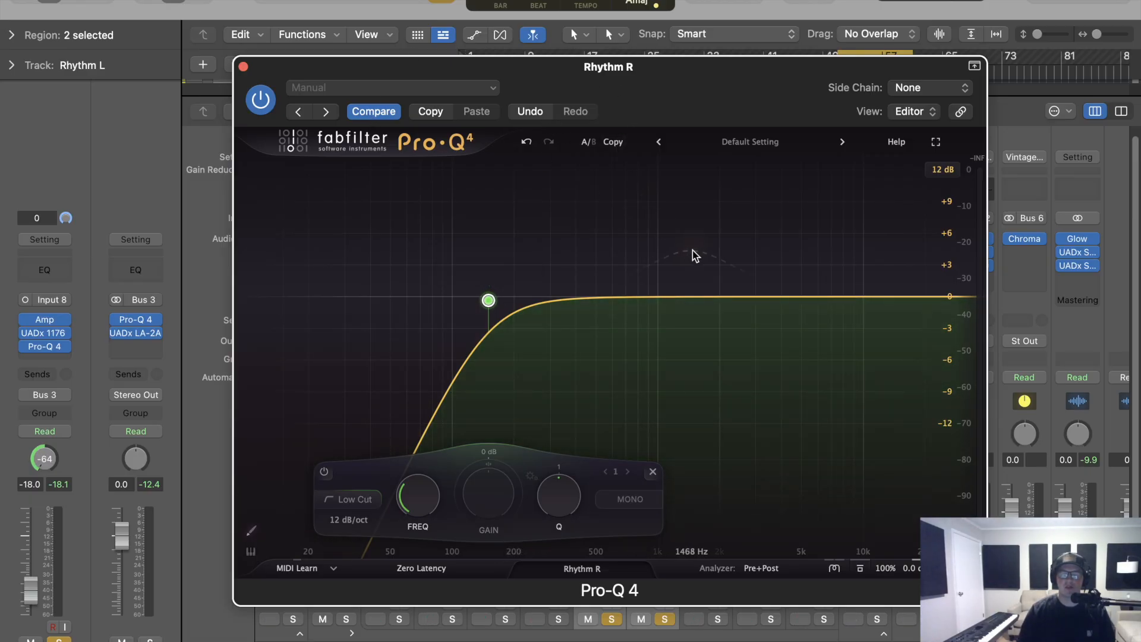
key("space")
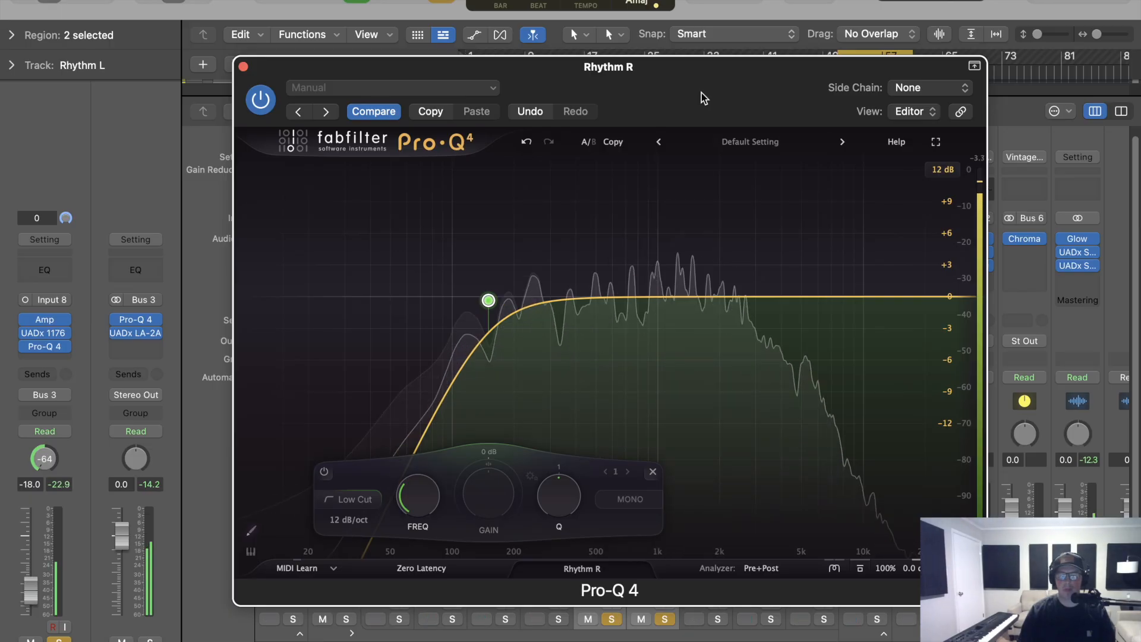
left_click_drag(701, 97, 704, 39)
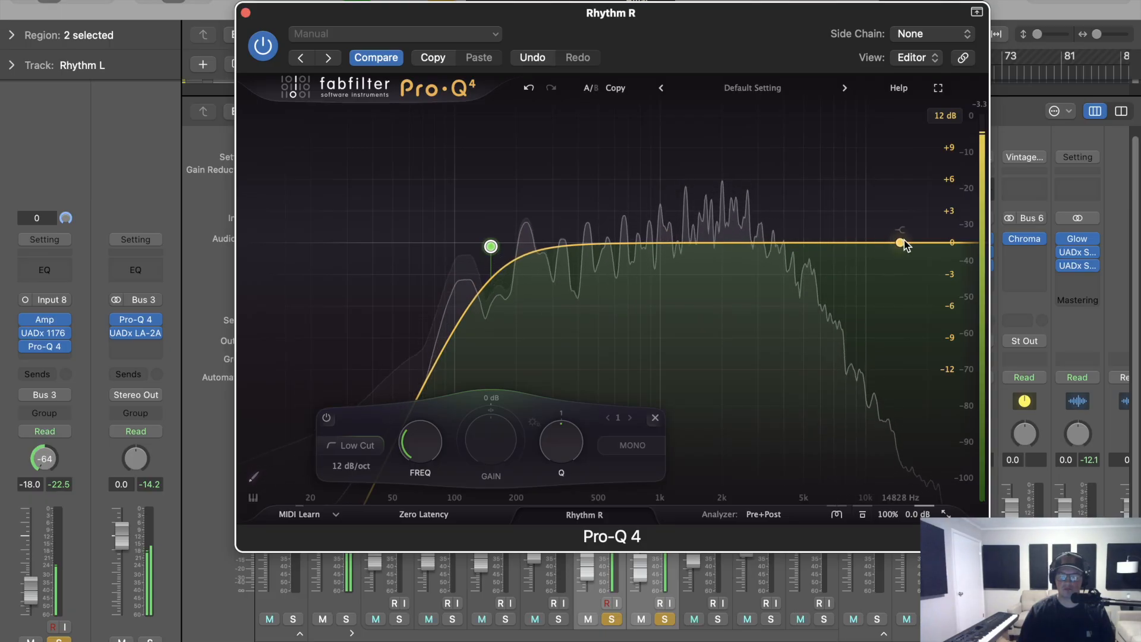
Add a high shelf at 4617.7 Hz to Rhythm R's Pro-Q 4 and set its gain to +1.33 dB
left_click_drag(859, 241, 796, 168)
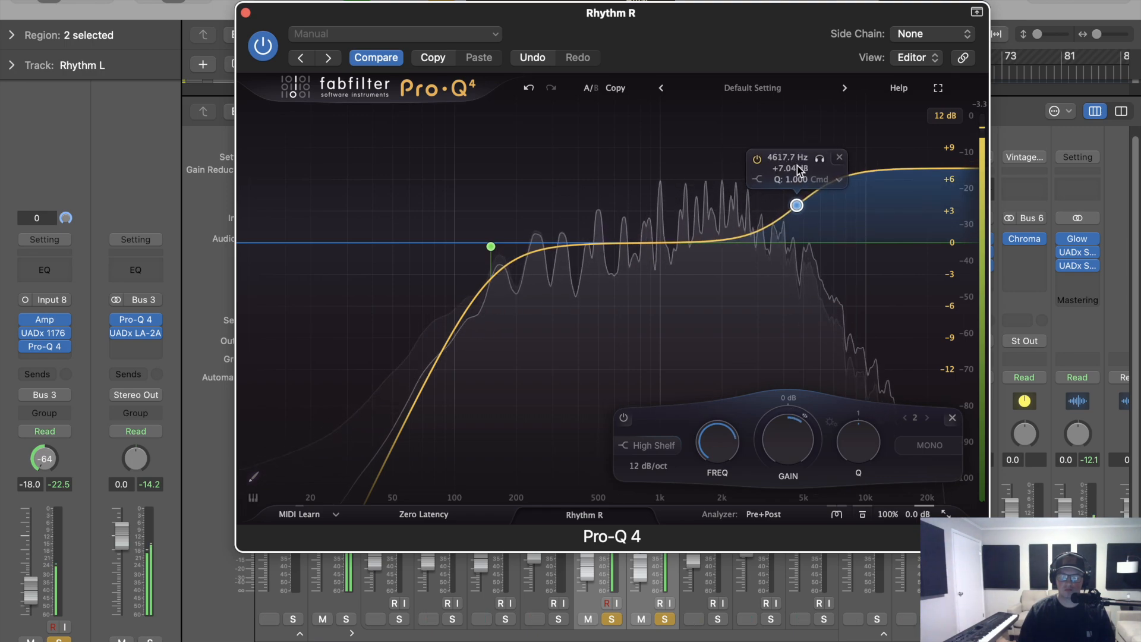
scroll(768, 476, "down", 10)
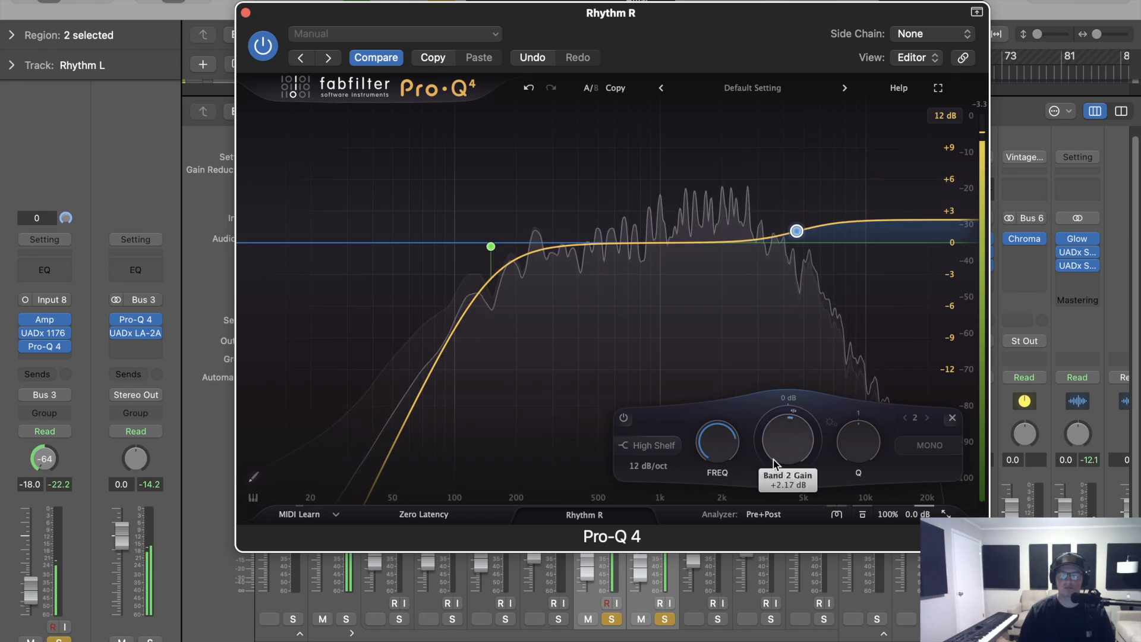
left_click_drag(768, 473, 761, 478)
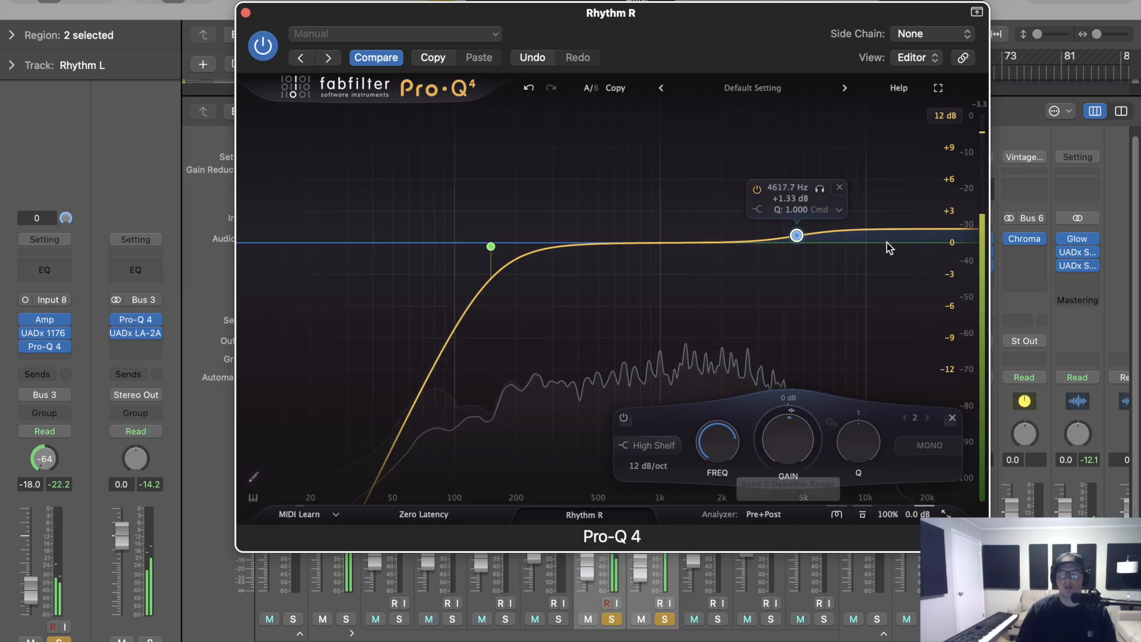
Set the high shelf's gain to +1.54 dB on Rhythm R's Pro-Q 4 and start playback
left_click_drag(770, 438, 769, 448)
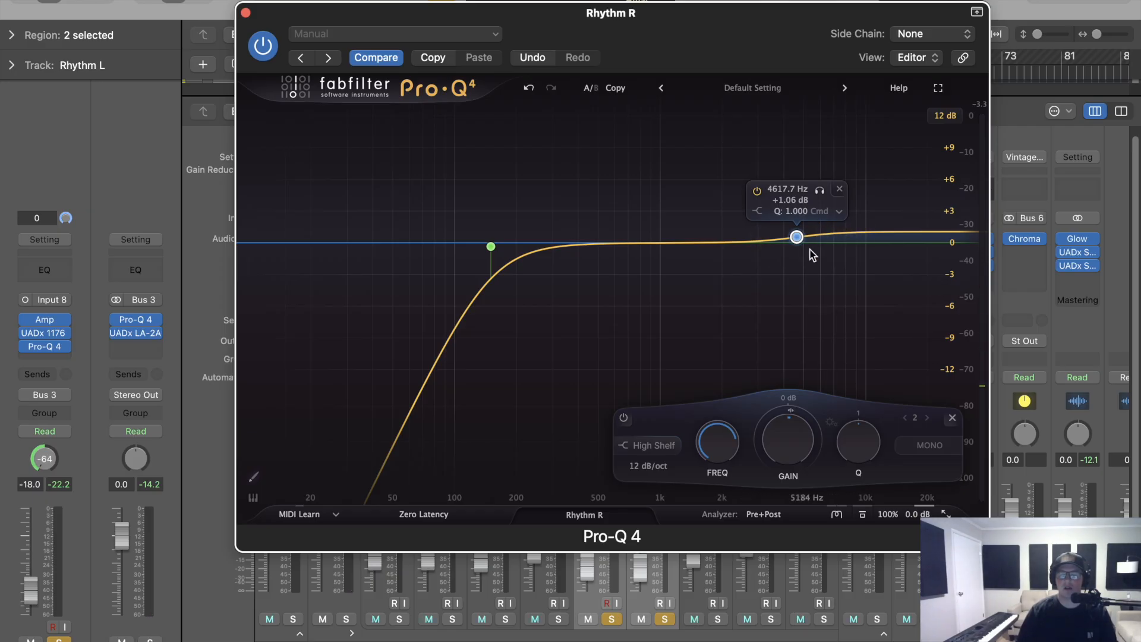
mouse_move(781, 434)
left_mouse_down()
mouse_move(788, 419)
mouse_move(776, 428)
left_mouse_up()
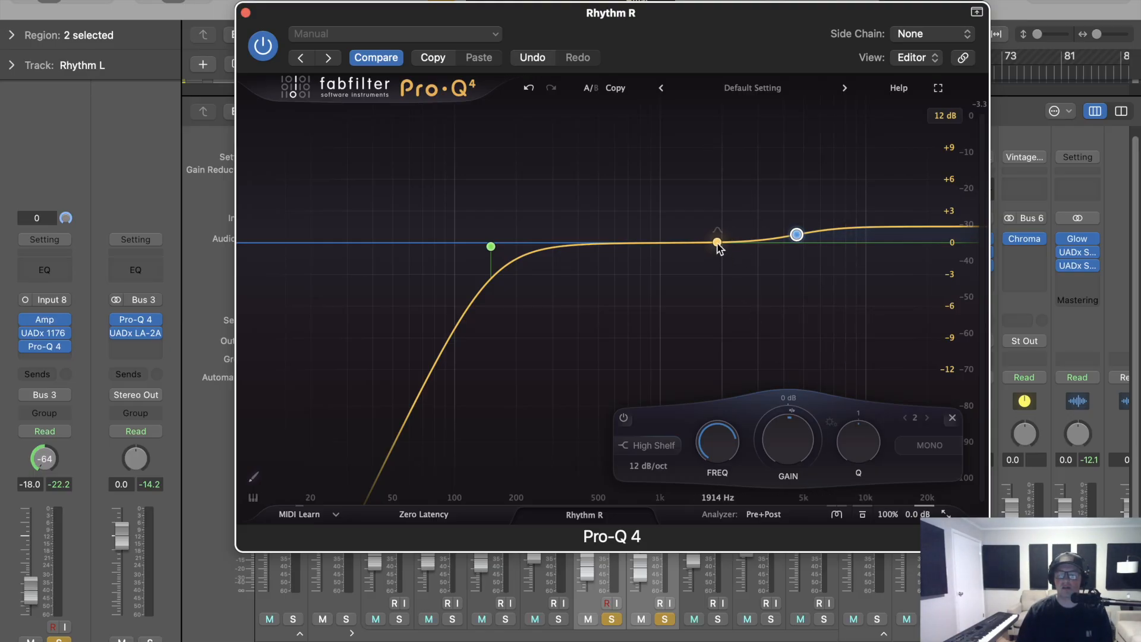
key("space")
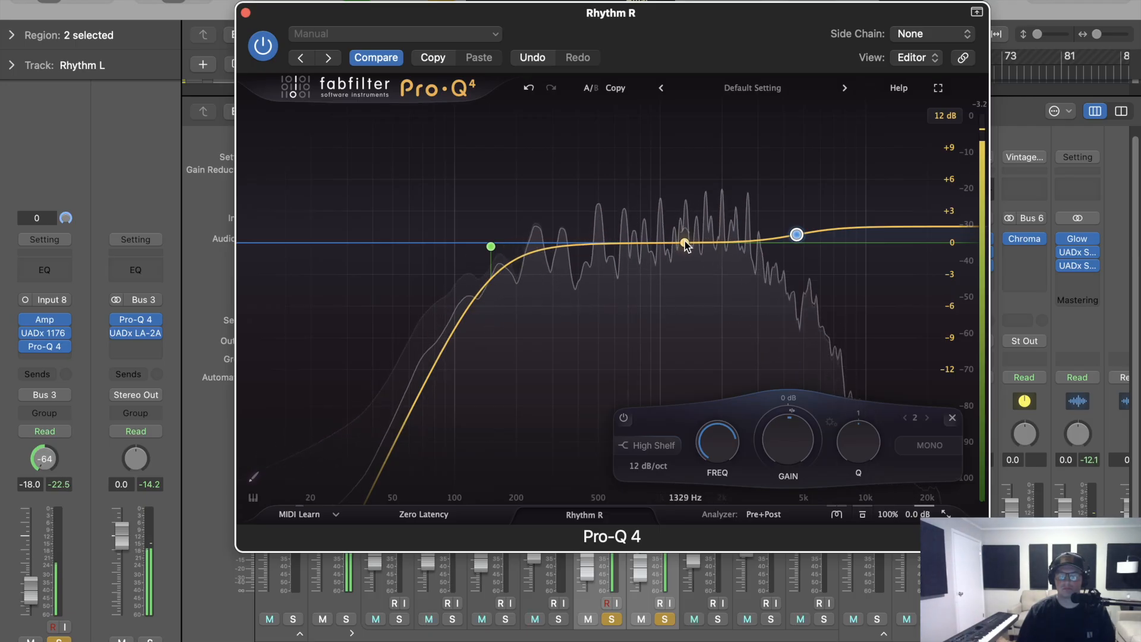
Add a bell band at 1326.4 Hz to Rhythm R's Pro-Q 4 with +1.22 dB gain and a Q of 1.514
left_click_drag(671, 243, 684, 174)
left_click_drag(678, 436, 662, 484)
mouse_move(749, 437)
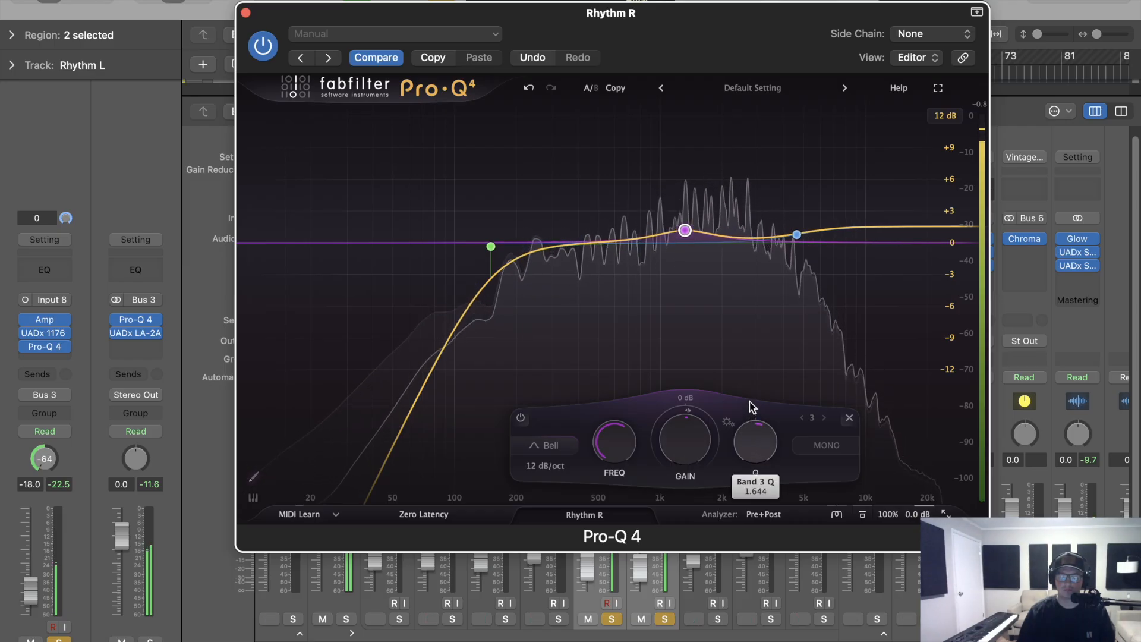
mouse_move(686, 235)
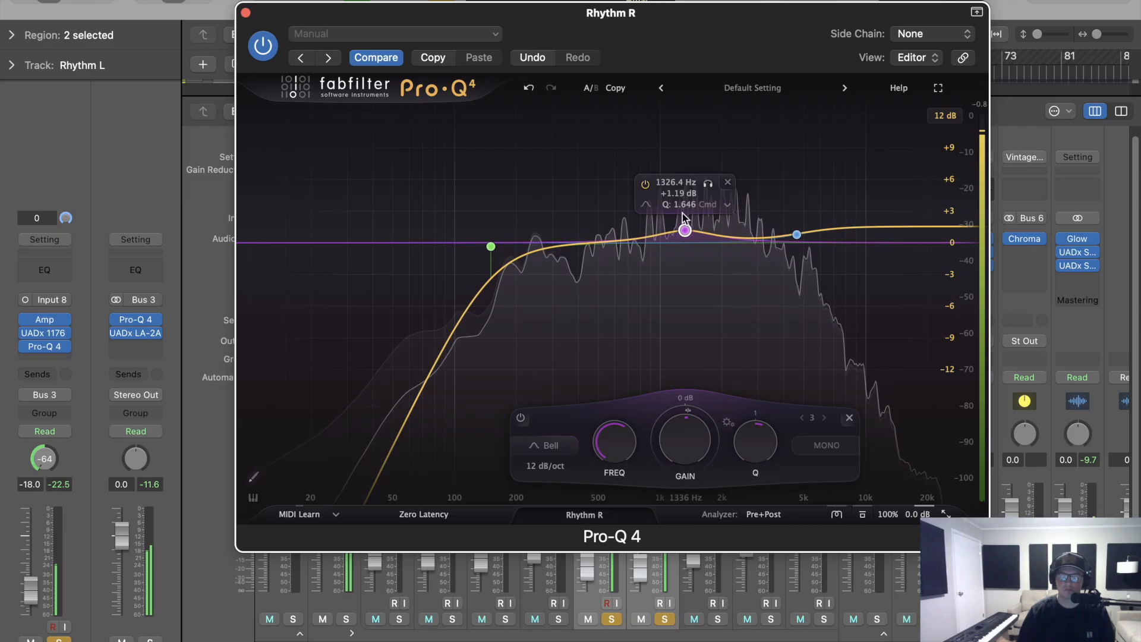
mouse_move(676, 444)
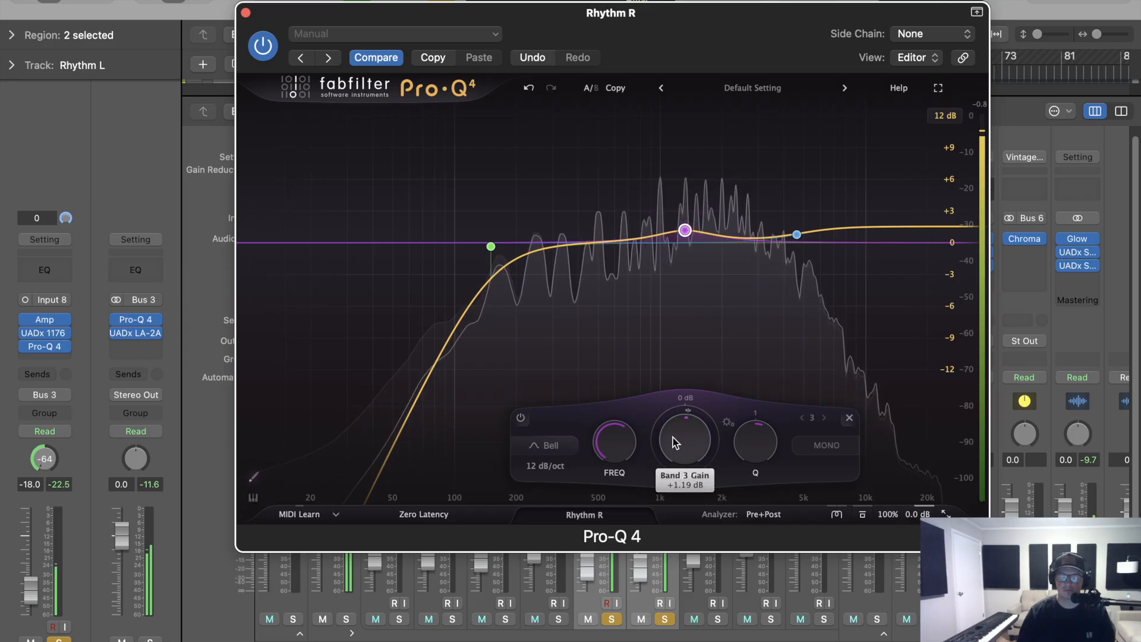
left_click_drag(672, 433, 672, 430)
mouse_move(710, 236)
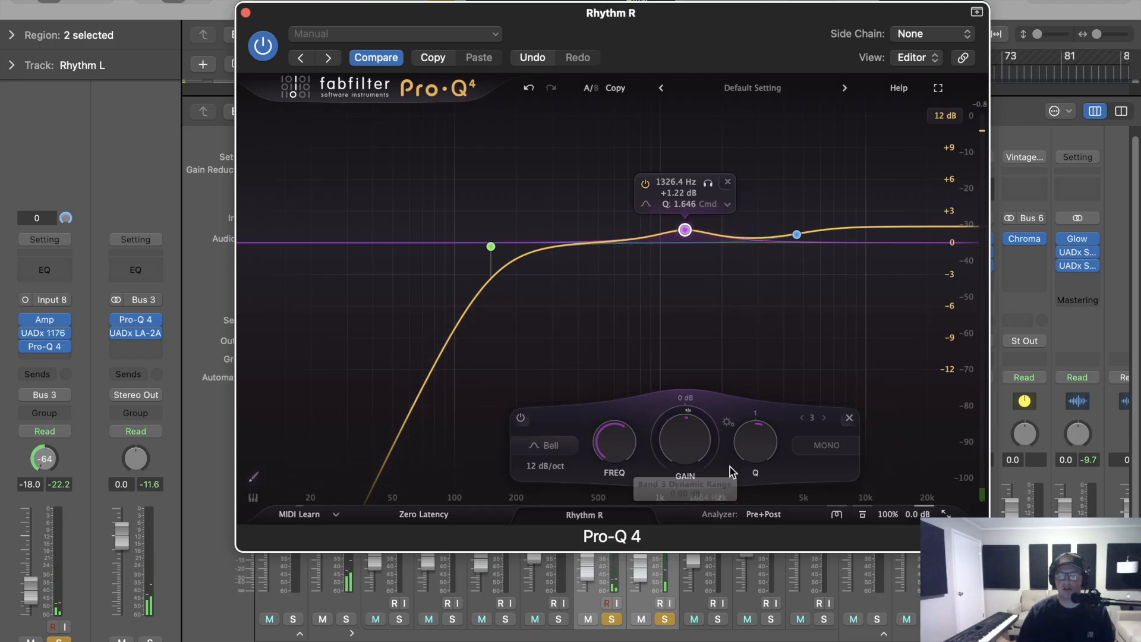
left_click_drag(750, 435, 742, 458)
mouse_move(693, 236)
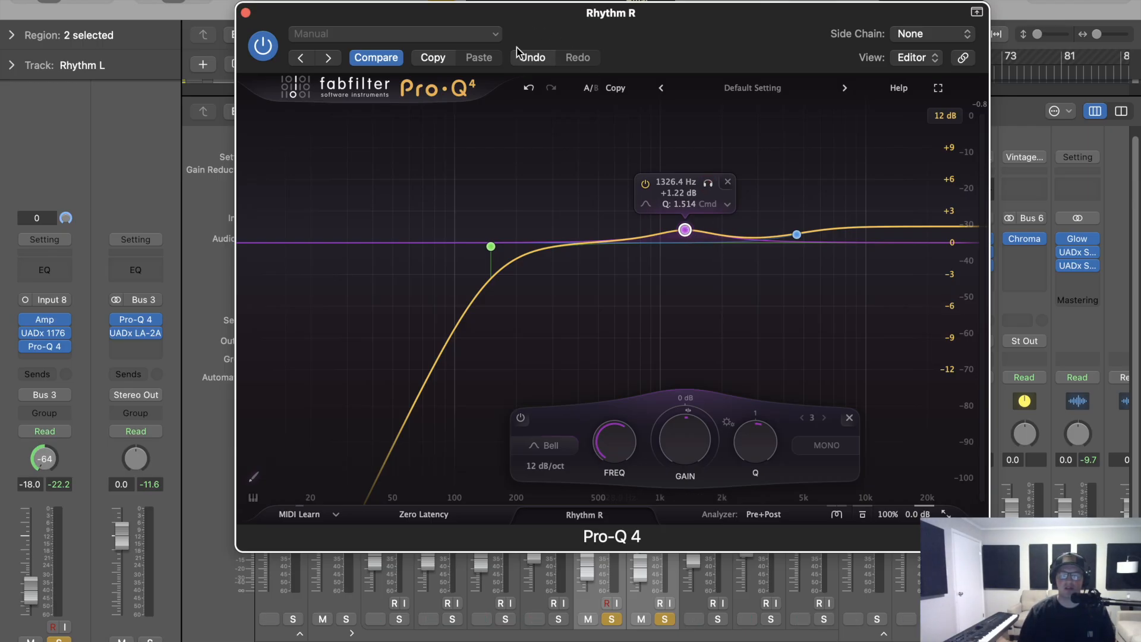
Solo Rhythm R alone to audition its 1326.4 Hz bell and high shelf bands in isolation, and restore Rhythm L's solo
left_click(611, 618)
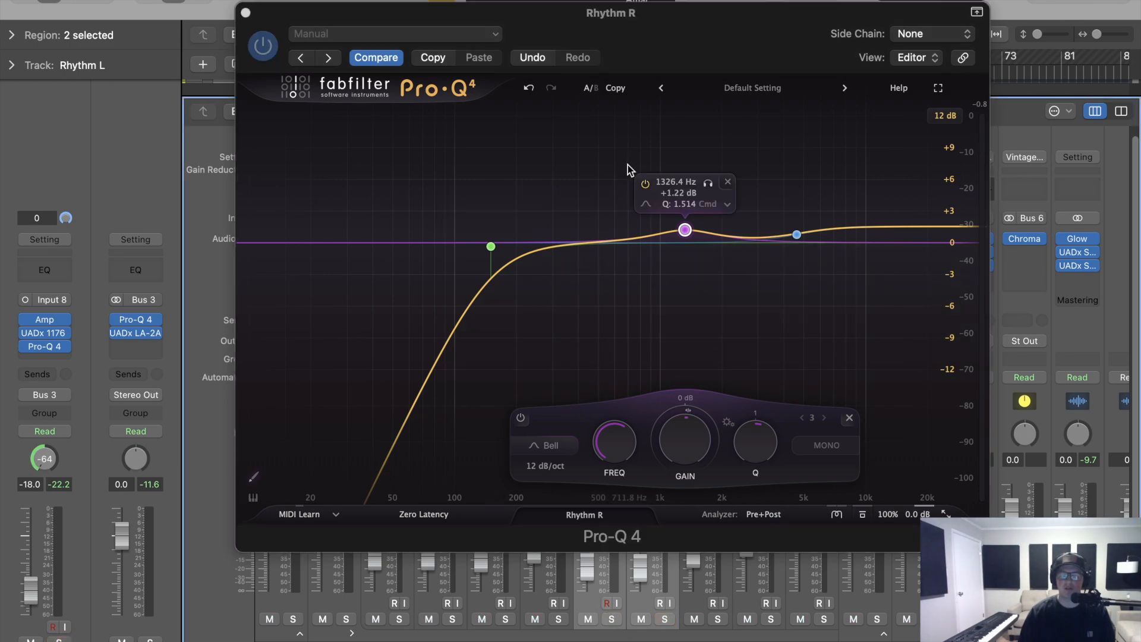
left_click(668, 629)
left_click(665, 619)
left_click(712, 192)
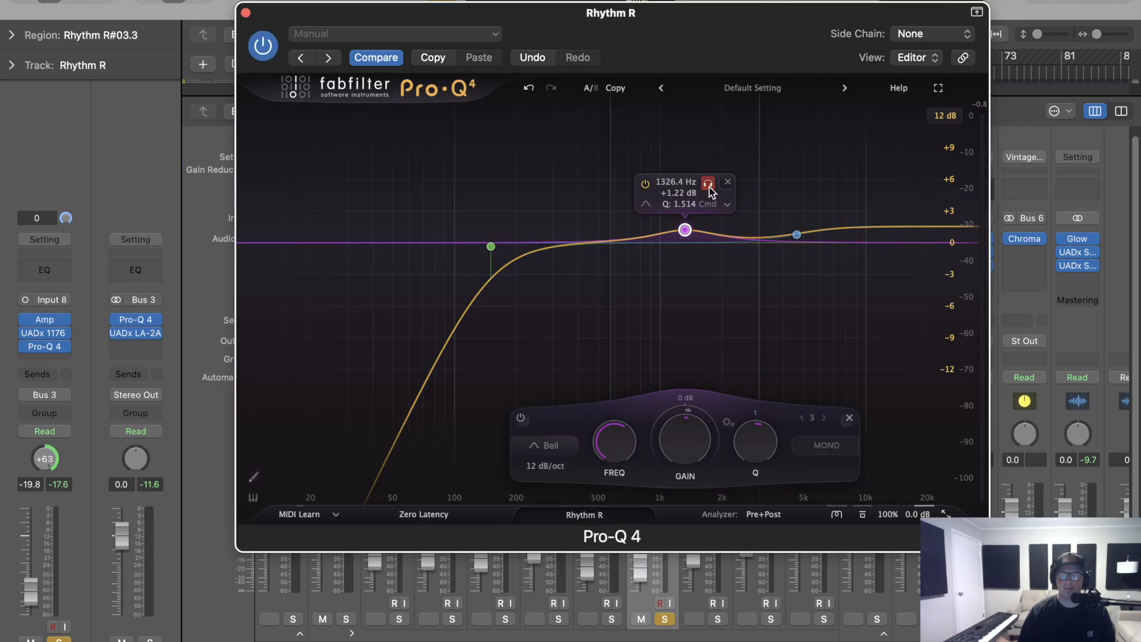
key("space")
left_click(712, 192)
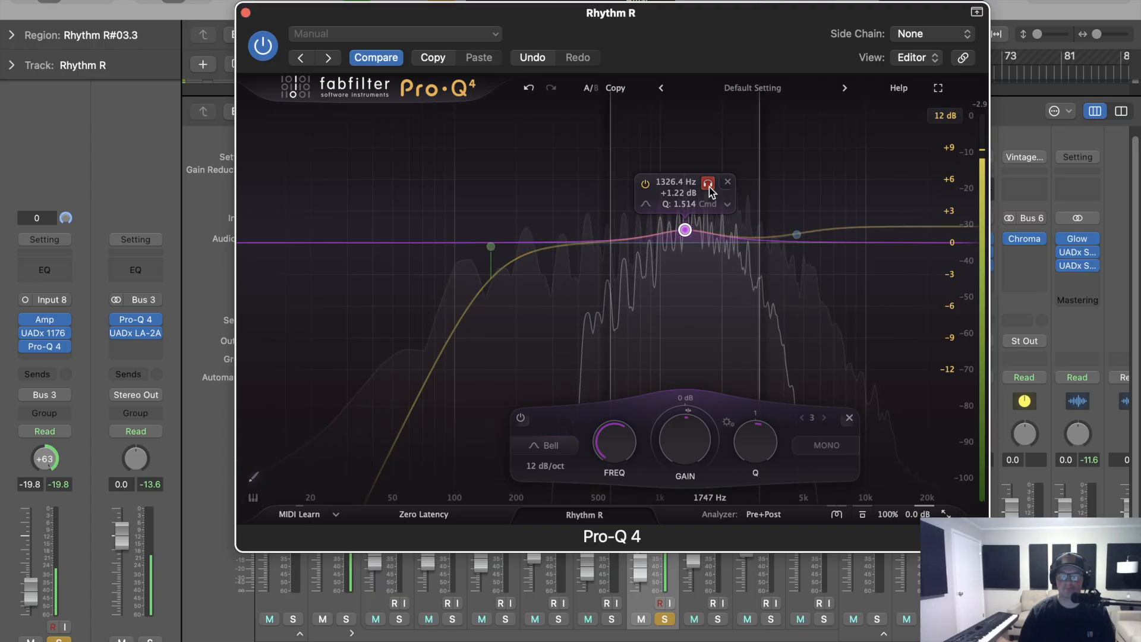
left_click(708, 187)
left_click(820, 189)
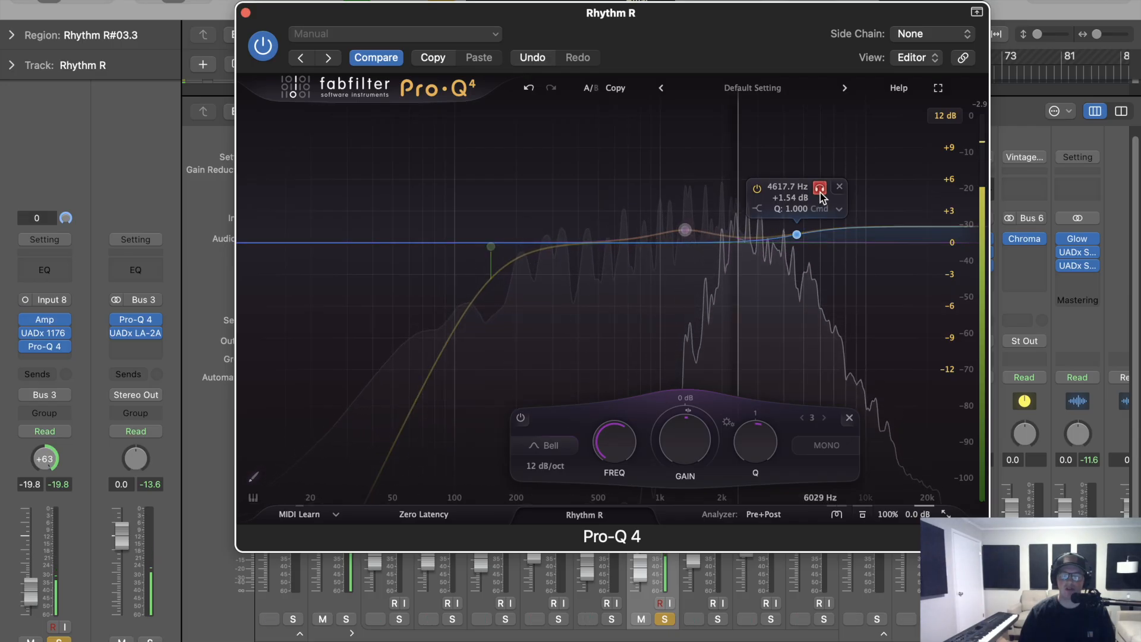
left_click(821, 190)
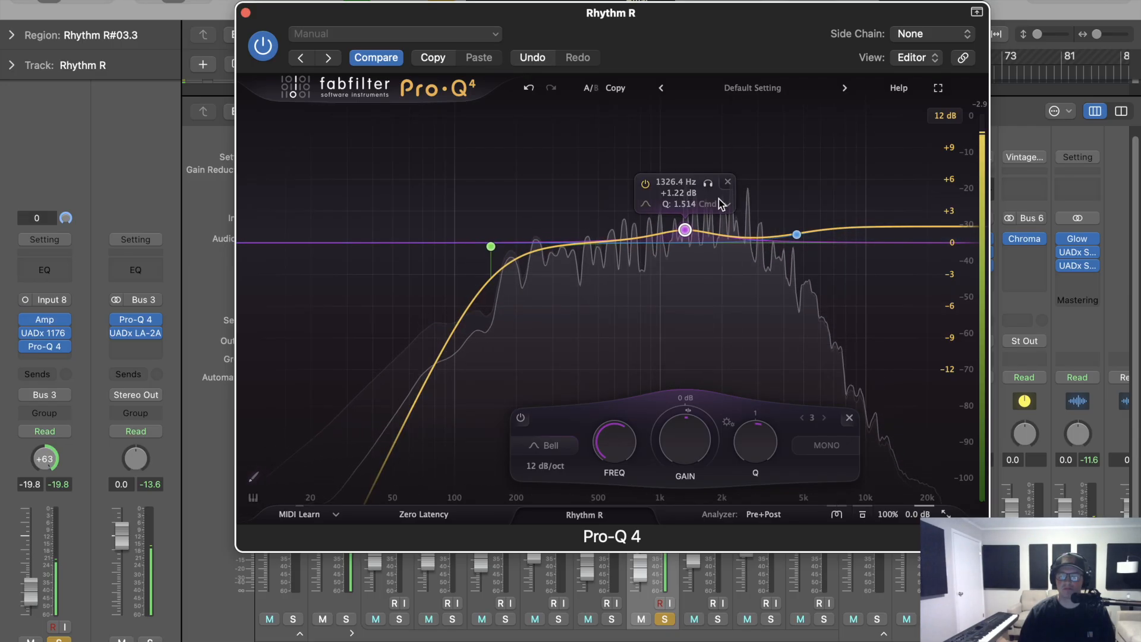
left_click(711, 188)
left_click(711, 188)
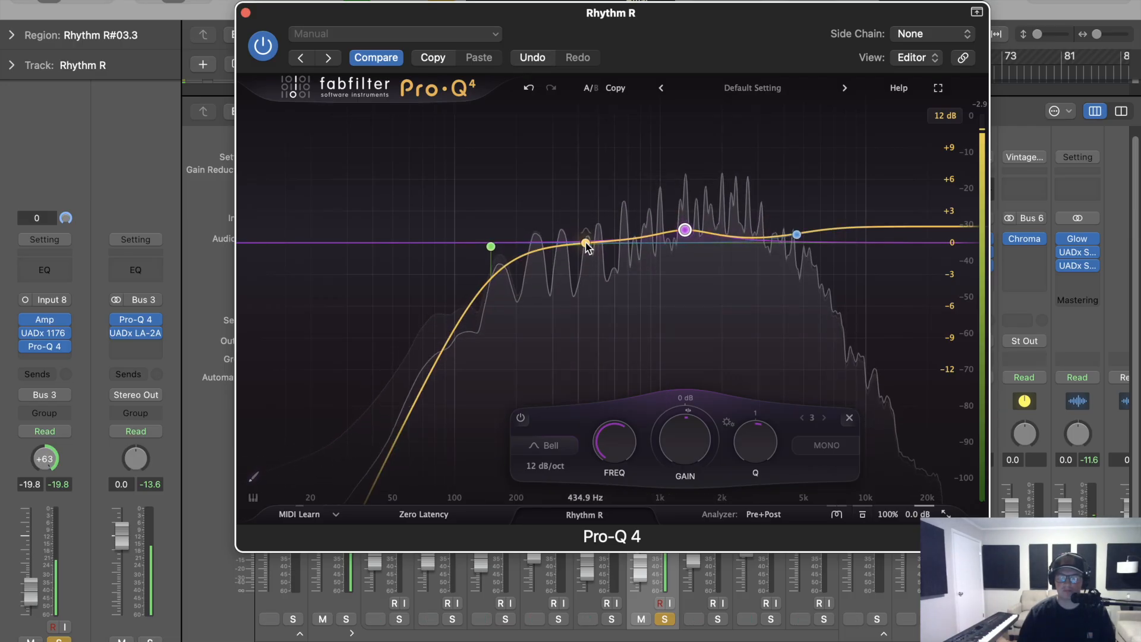
left_click(611, 619)
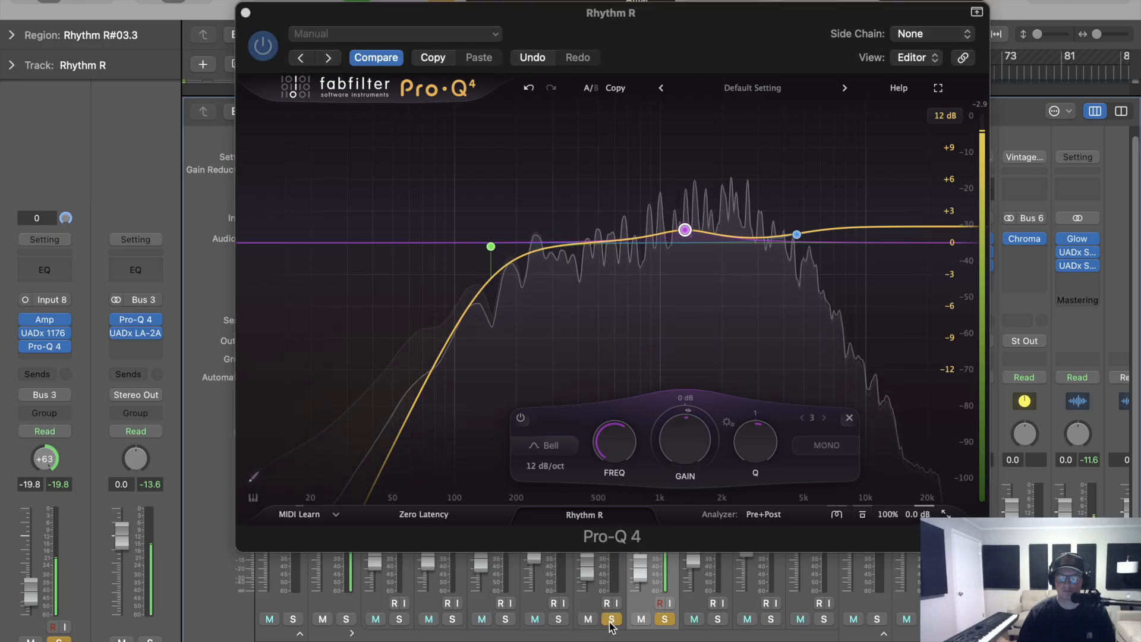
Add a bell cut at 462.37 Hz with -1.24 dB gain to Rhythm R's Pro-Q 4 and audition that band
mouse_move(650, 344)
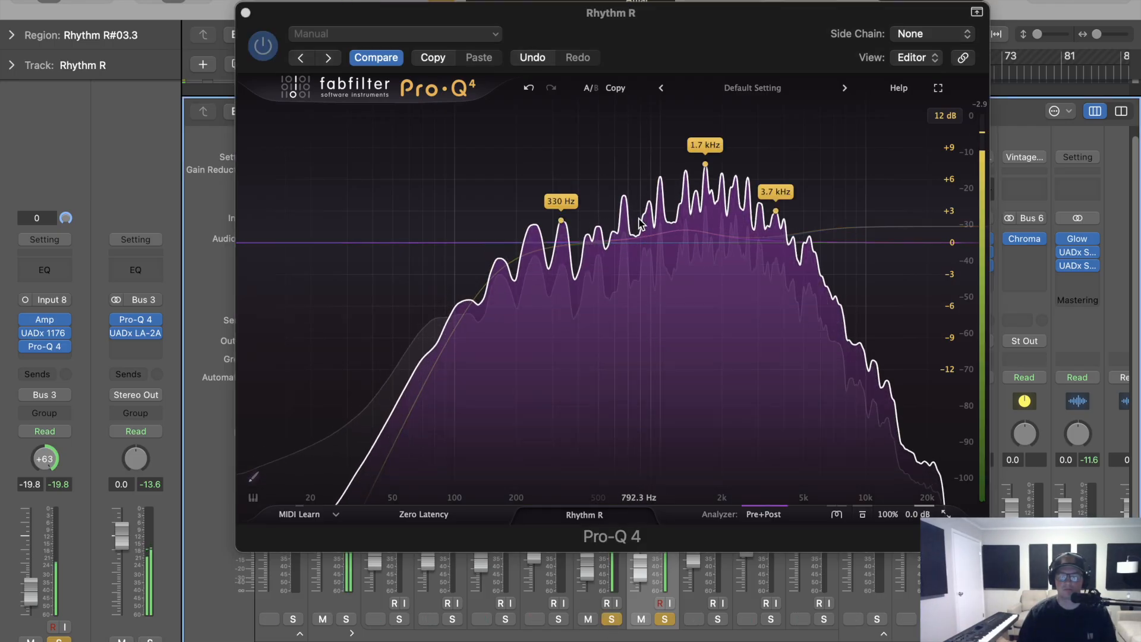
left_click_drag(593, 243, 593, 256)
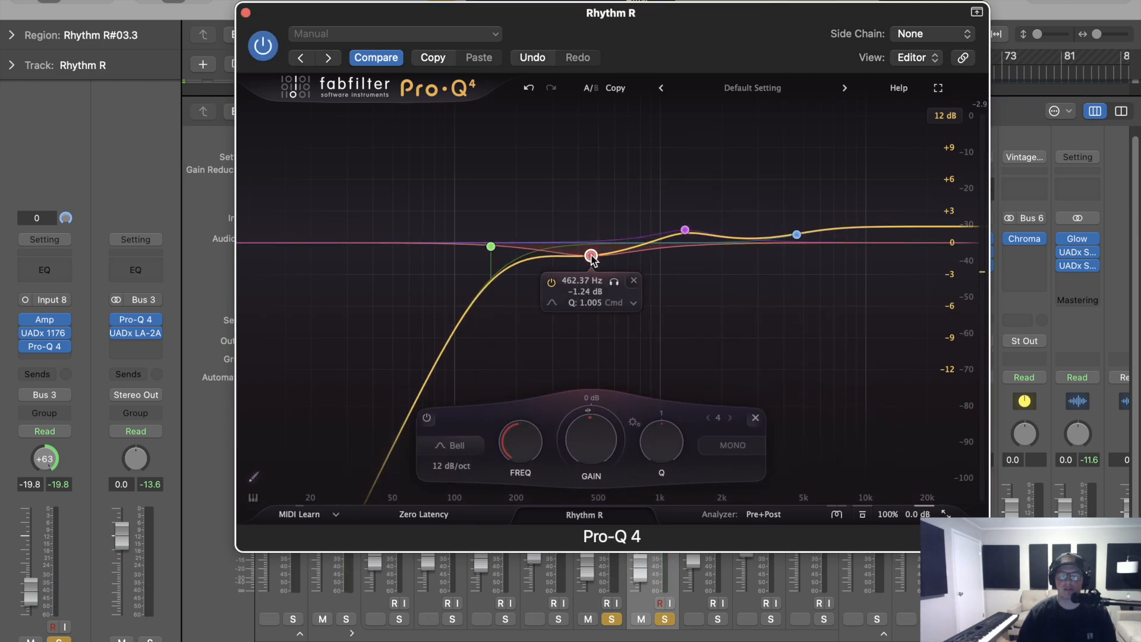
left_click(615, 282)
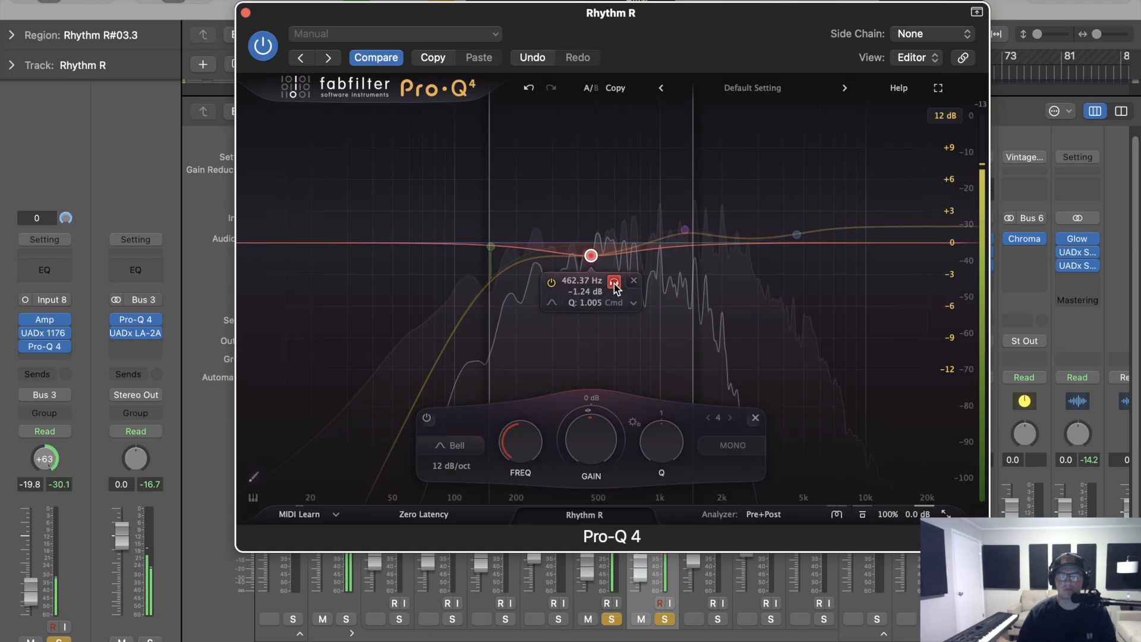
left_click(614, 284)
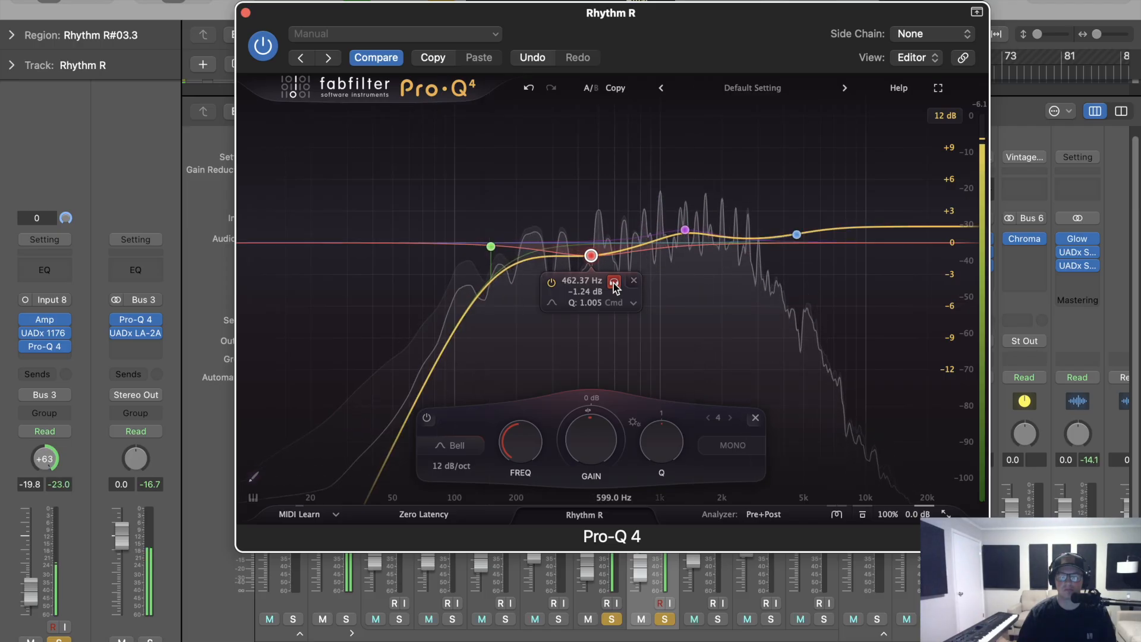
Compare the sound with Rhythm L's solo off and on, and stop playback
left_click(612, 619)
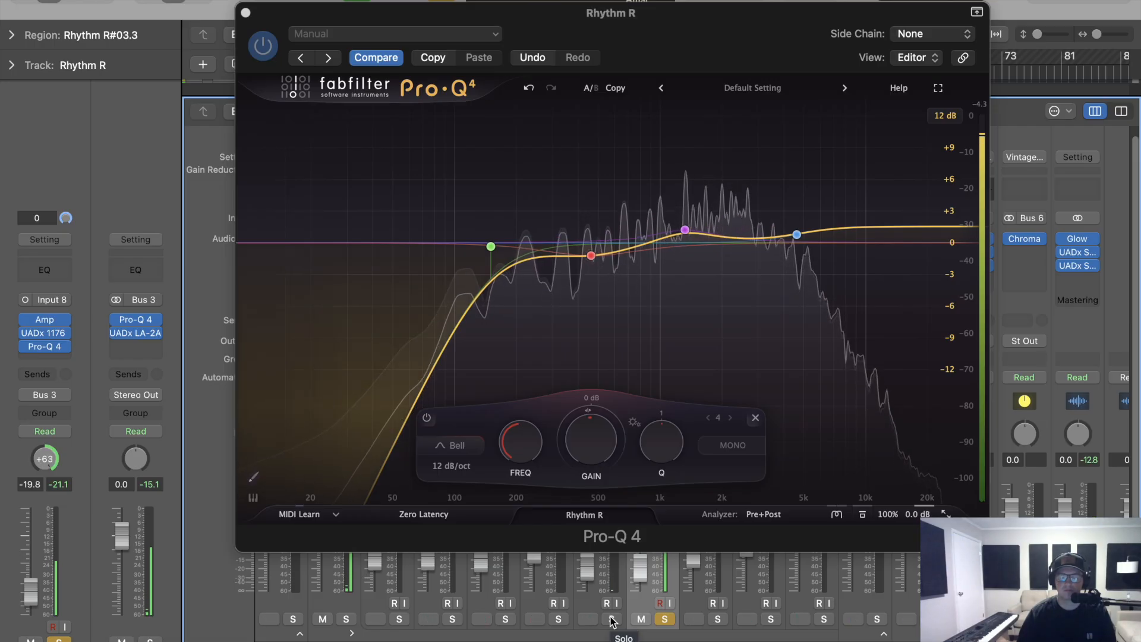
left_click(612, 620)
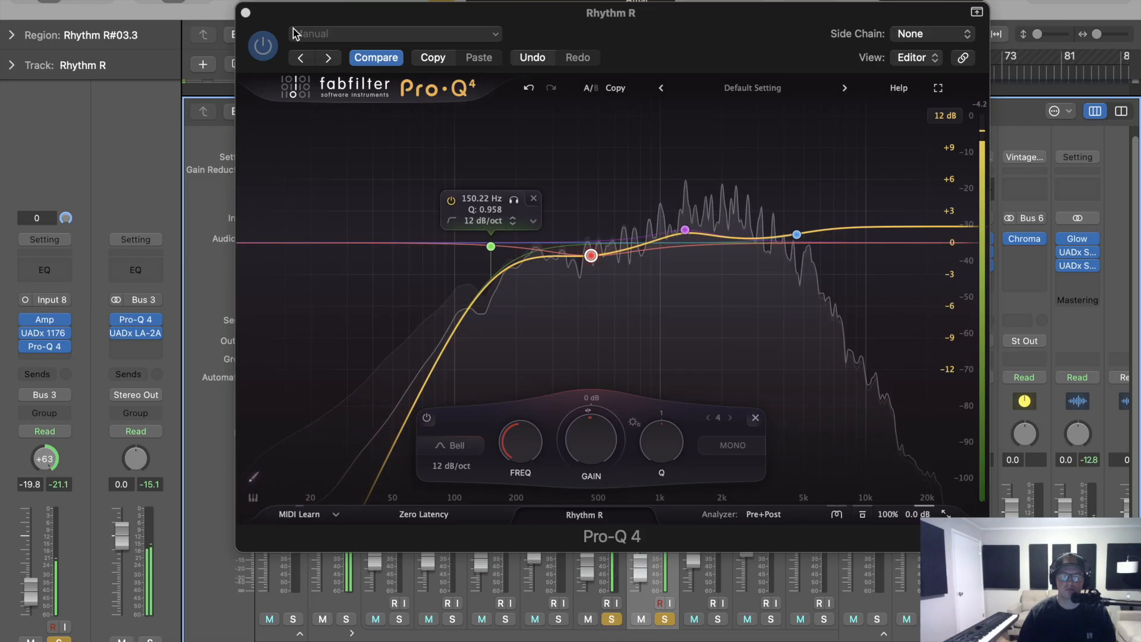
key("space")
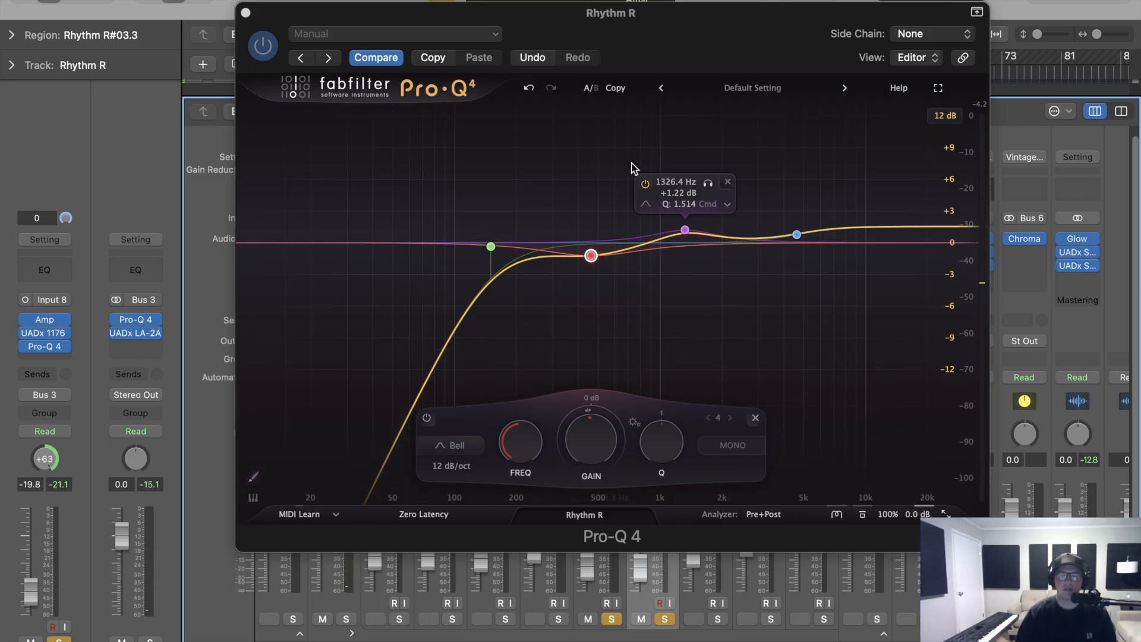
Close Rhythm R's Pro-Q 4 and add a 12 dB/oct low cut at 168.76 Hz in Rhythm L's Pro-Q 4
left_click(246, 13)
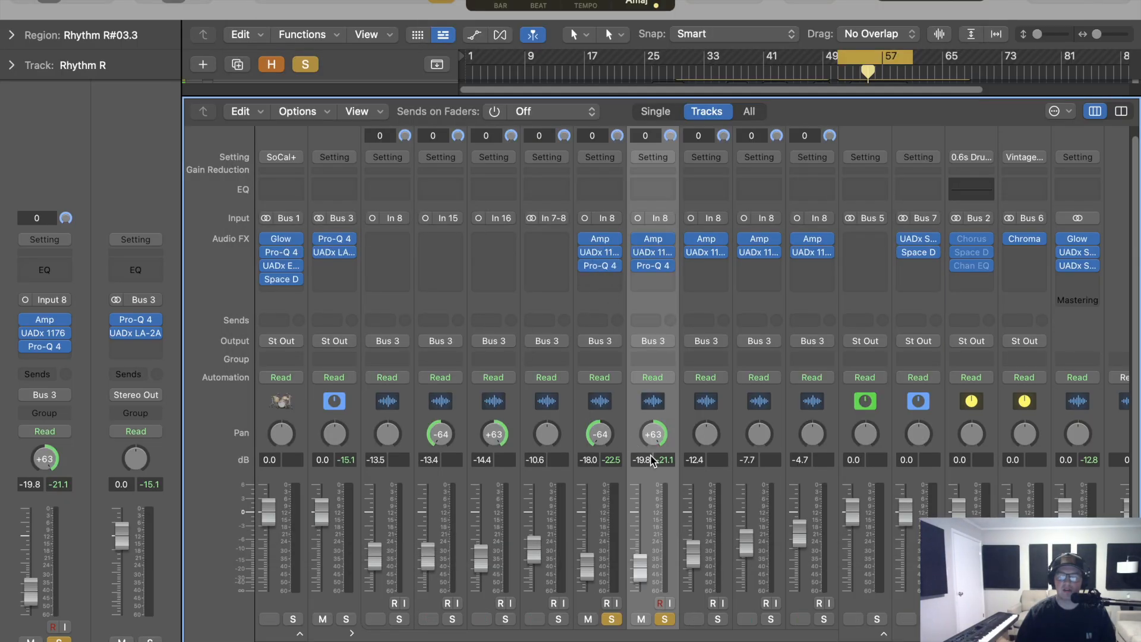
left_click(600, 266)
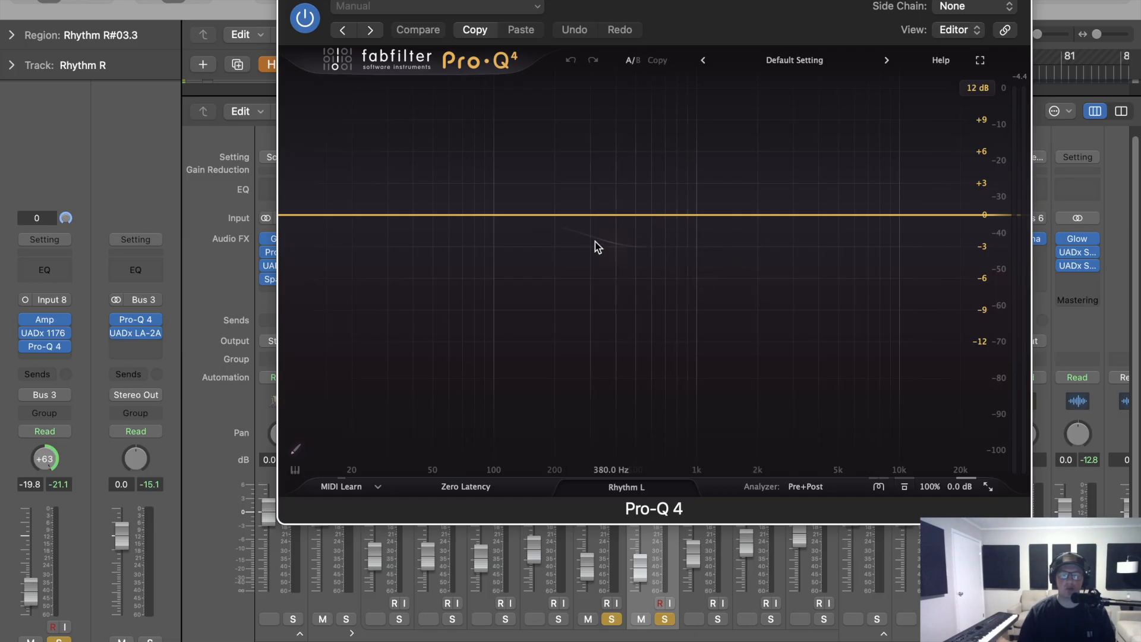
left_click_drag(308, 214, 539, 220)
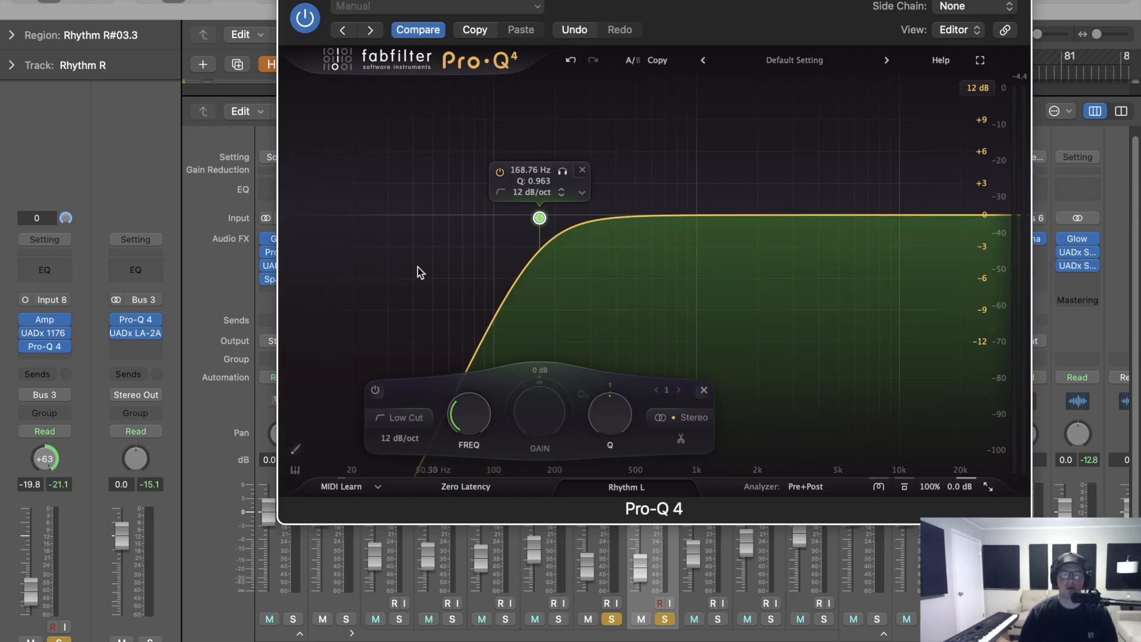
During playback, add a high shelf at 4859.6 Hz with -1.64 dB gain to Rhythm L's Pro-Q 4
key("space")
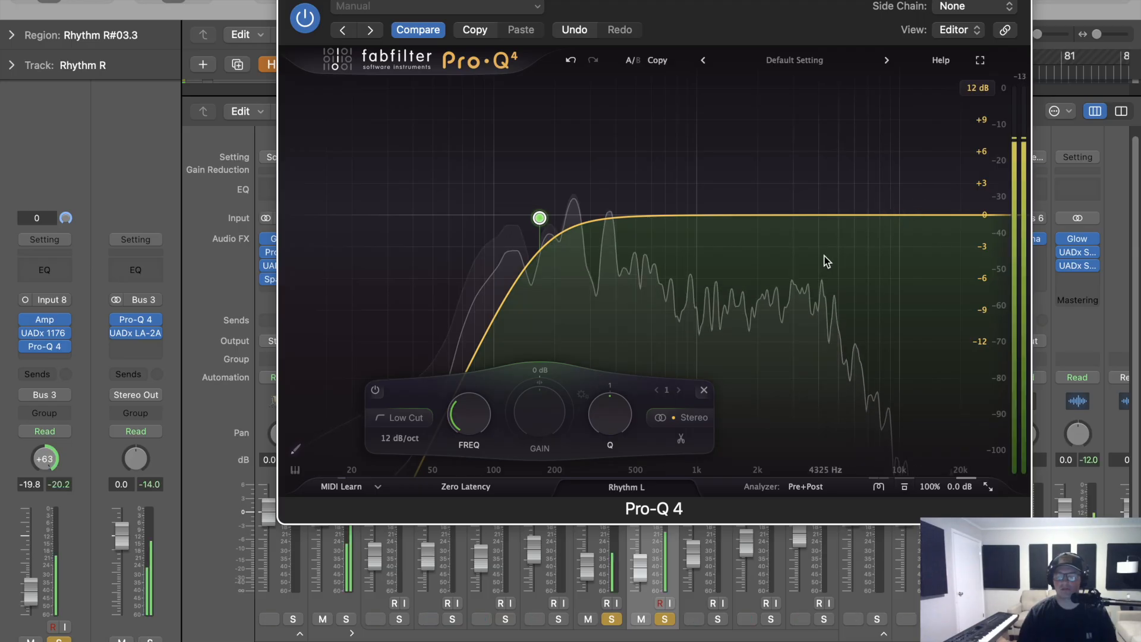
mouse_move(790, 232)
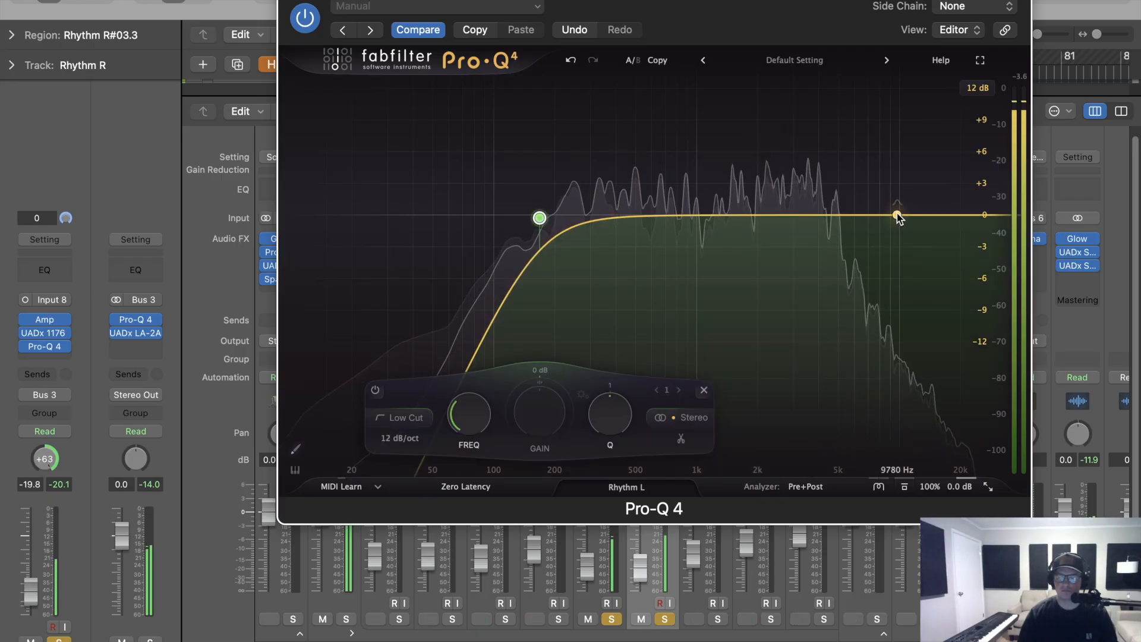
left_click_drag(897, 217, 838, 225)
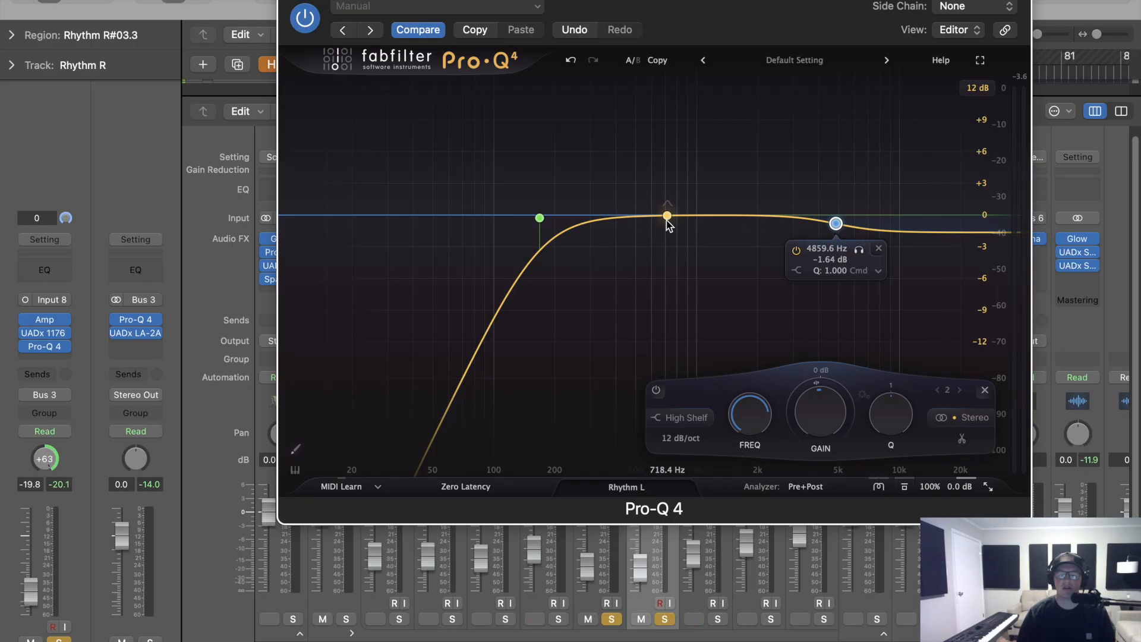
Resume playback and add a bell cut just above 500 Hz with -1.13 dB gain to Rhythm L's Pro-Q 4
key("space")
left_click_drag(667, 218, 744, 218)
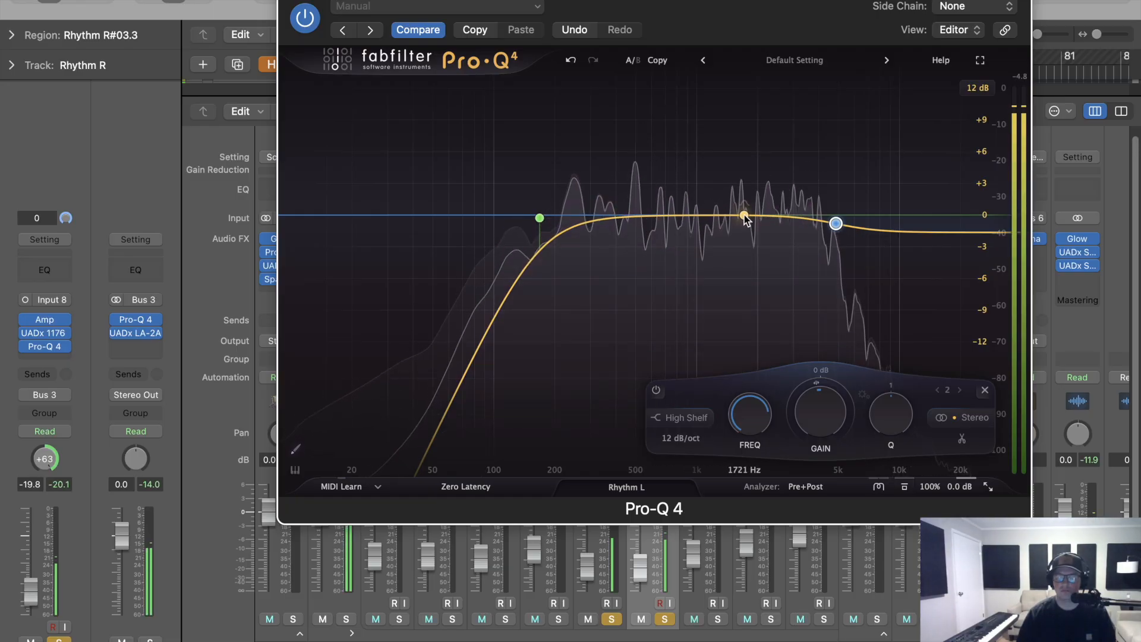
mouse_move(758, 203)
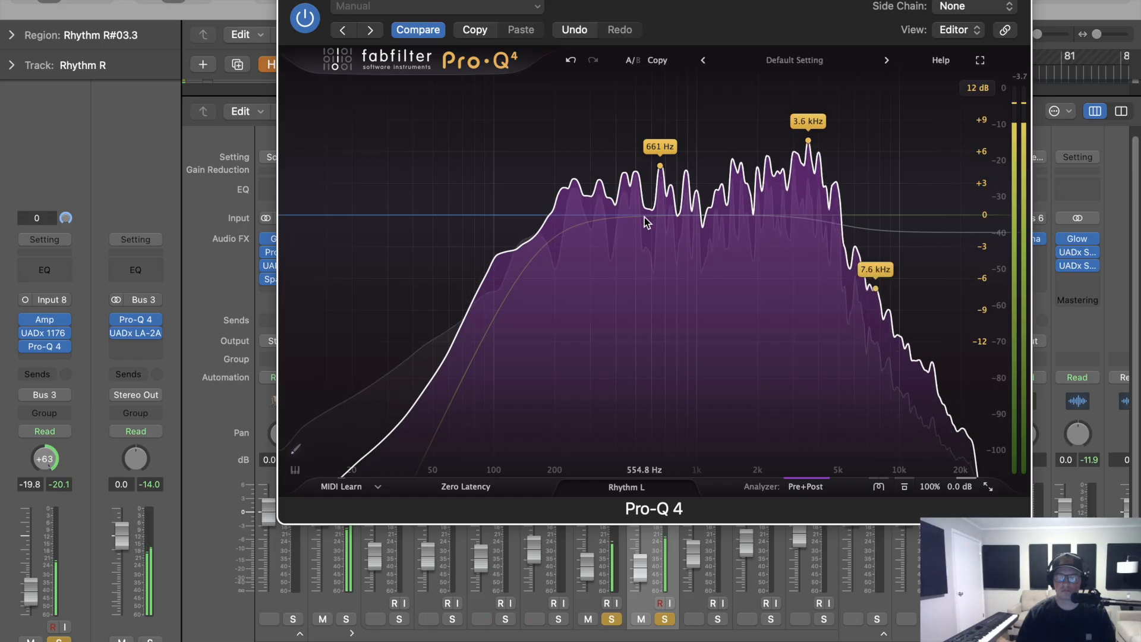
left_click_drag(643, 218, 654, 189)
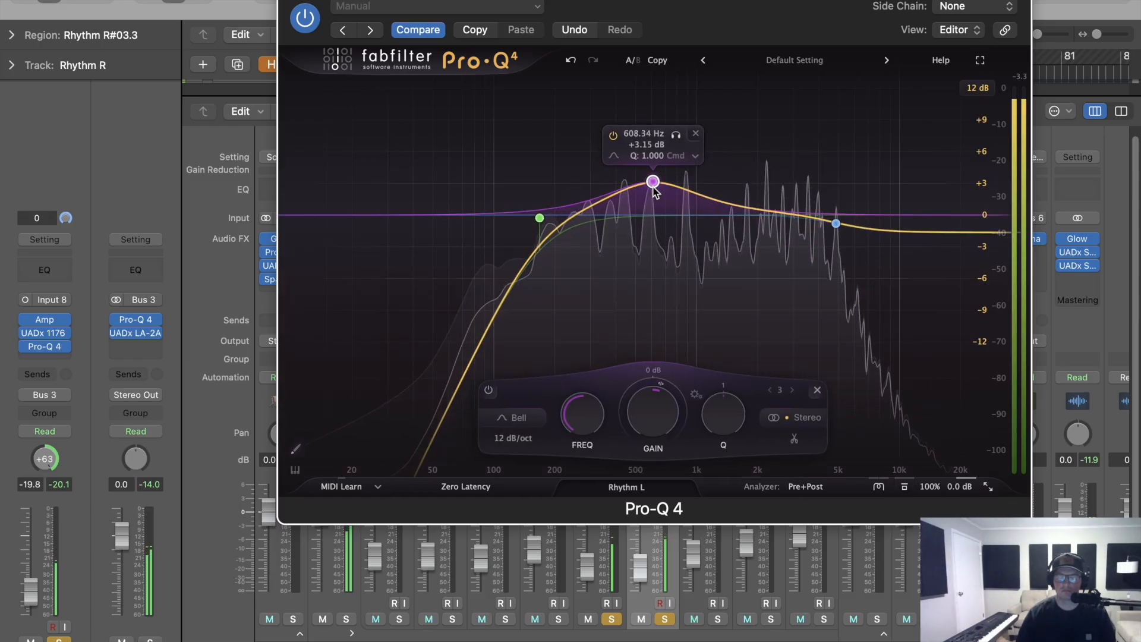
left_click_drag(676, 135, 655, 140)
left_click_drag(633, 395, 592, 463)
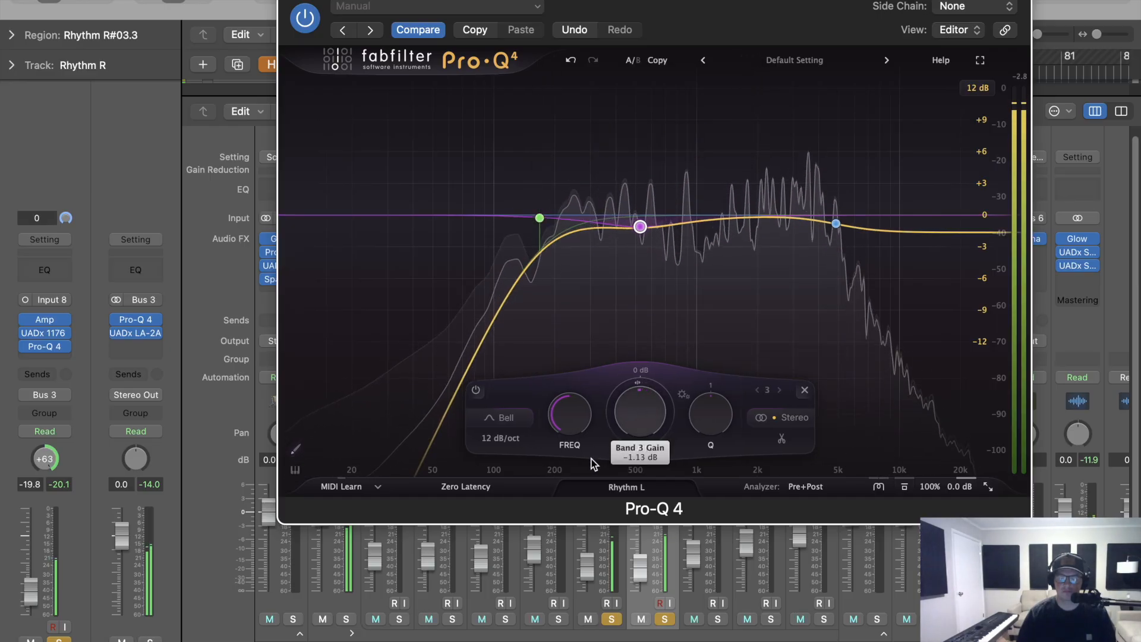
Add a bell boost at 2300.8 Hz with +1.23 dB gain and a Q of 1.144 to Rhythm L's Pro-Q 4
left_click_drag(756, 217, 770, 174)
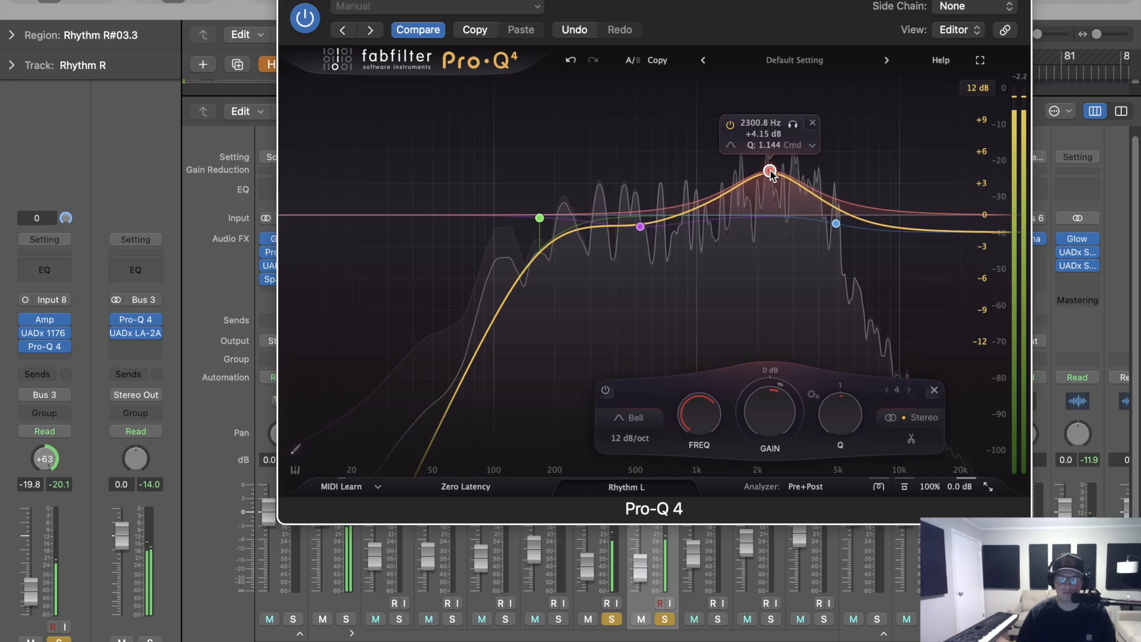
left_click_drag(757, 413, 746, 453)
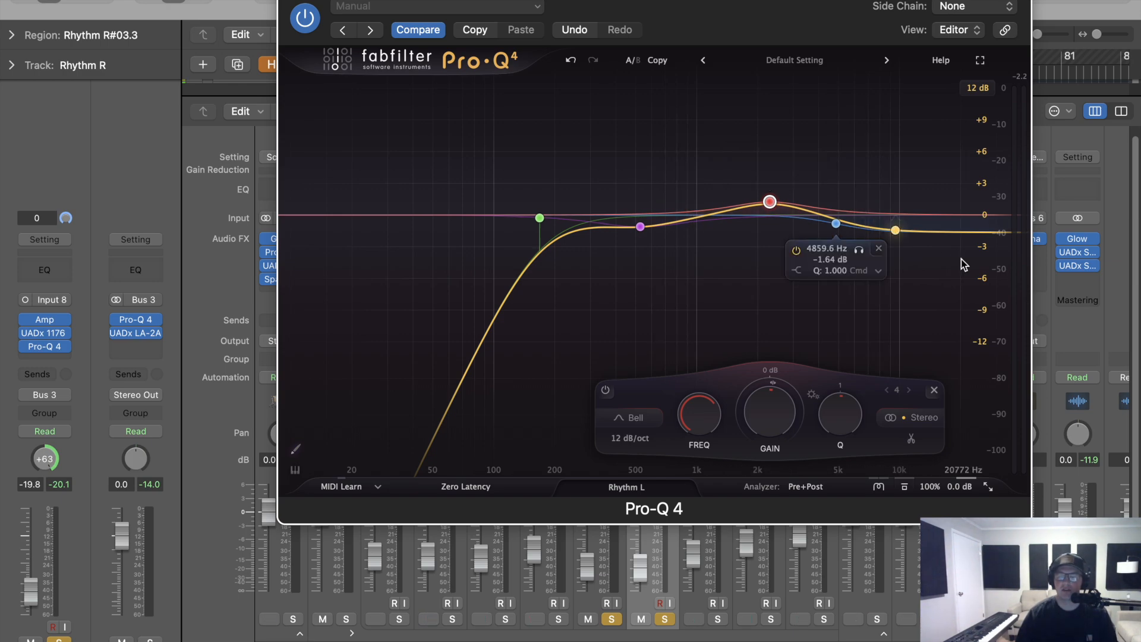
left_click(878, 248)
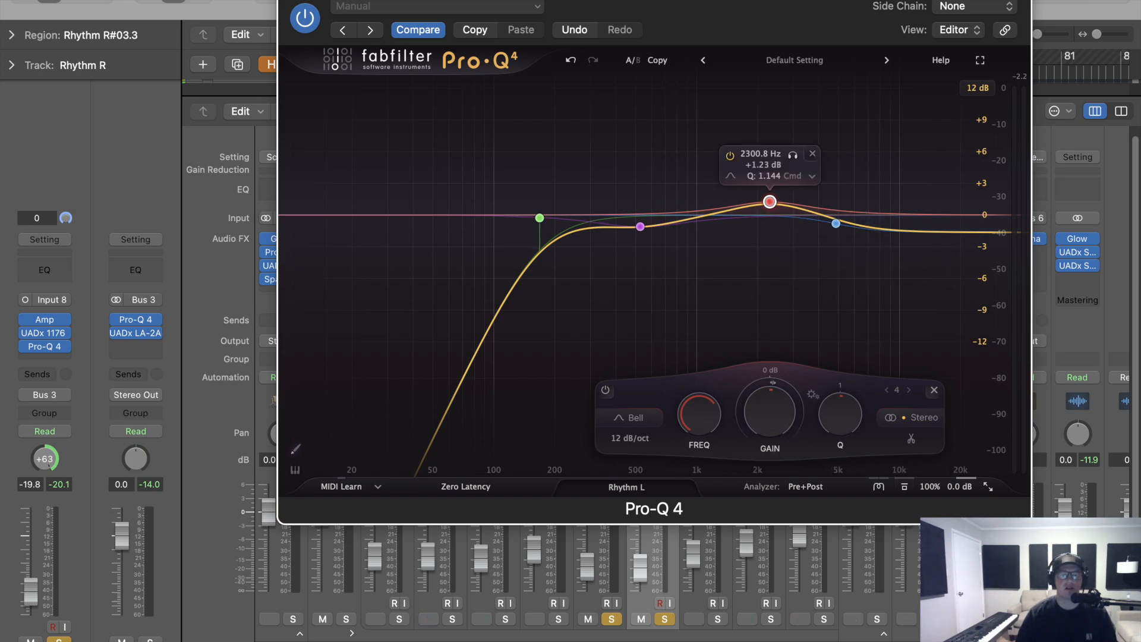
Close Rhythm L's Pro-Q 4, play the soloed rhythm guitars and select both rhythm channels together
left_click(290, 1)
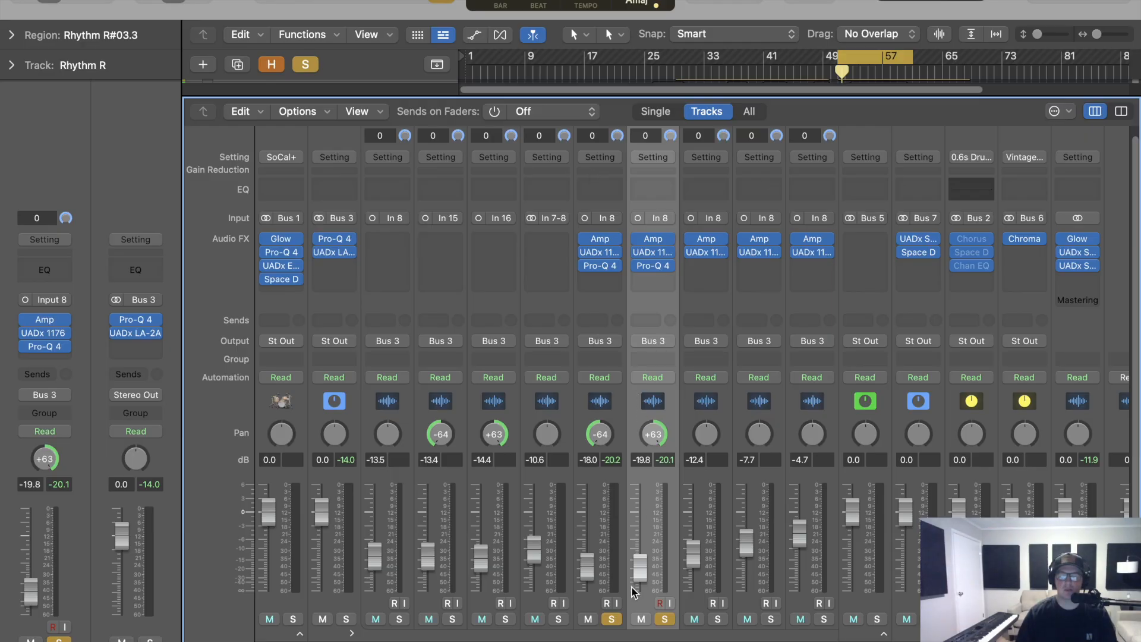
key("space")
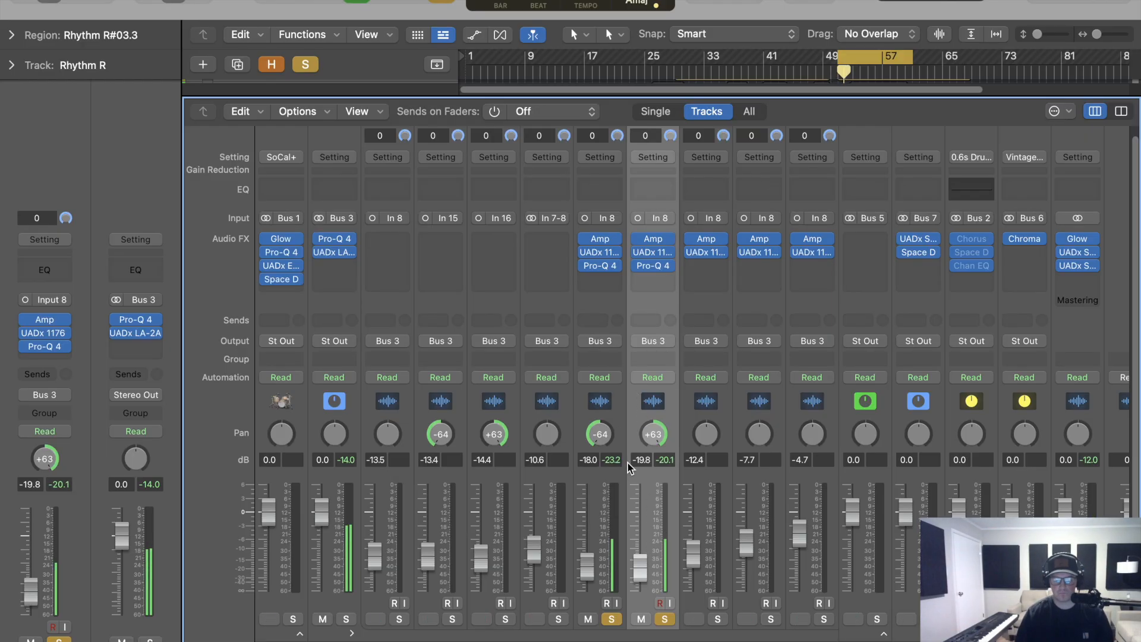
left_click(606, 496, "shift")
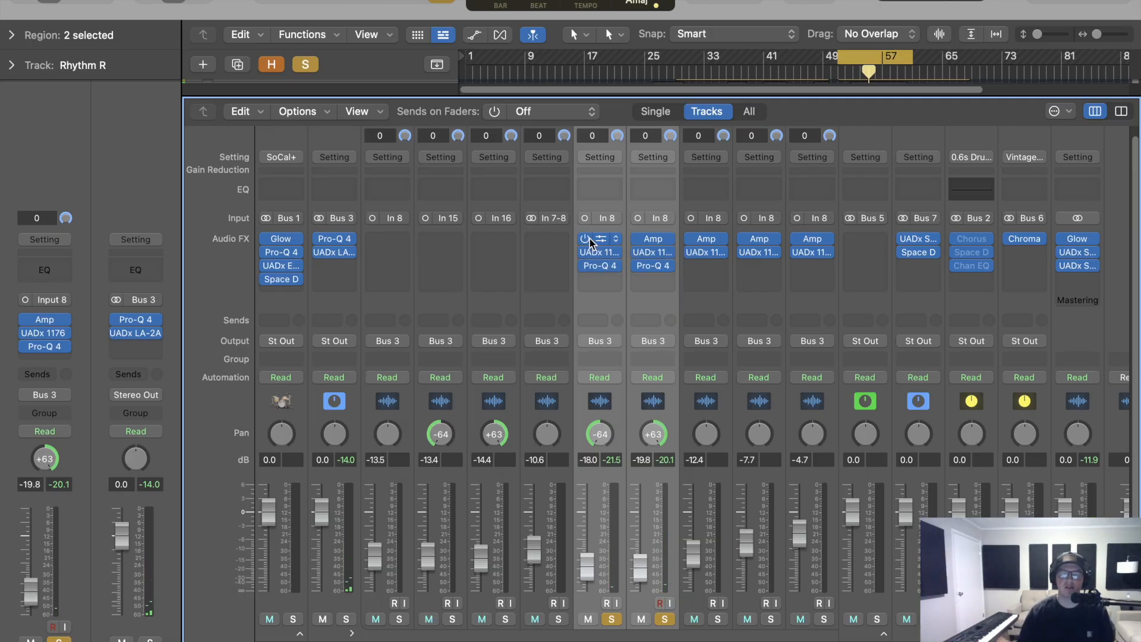
Compare the two rhythm guitars during playback with their Amp, UADx 1176 and Pro-Q 4 inserts bypassed and re-enabled
left_click_drag(585, 240, 592, 271)
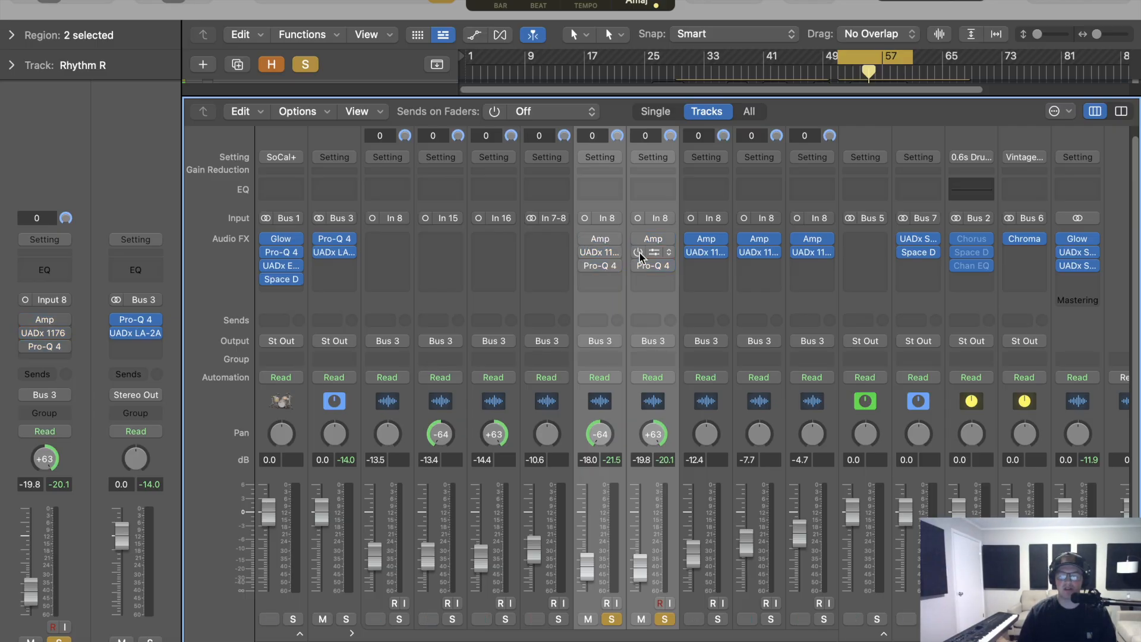
key("space")
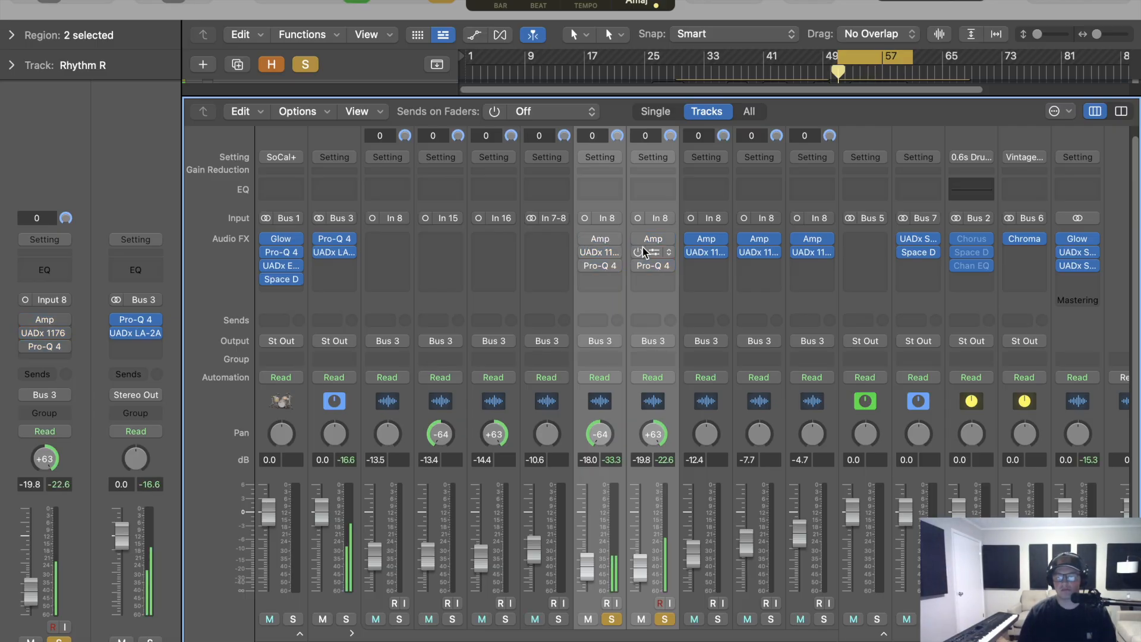
left_click(585, 240, "alt")
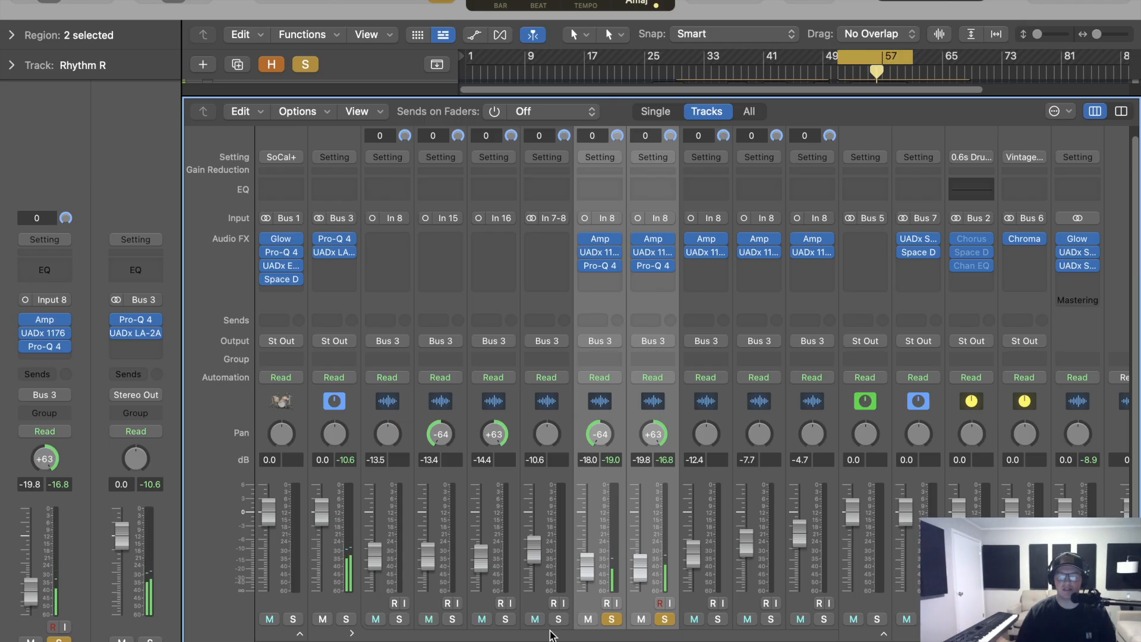
Clear all solos and play the full mix, repeatedly muting and unmuting the rhythm pair to compare its contribution
left_click(306, 65)
key("space")
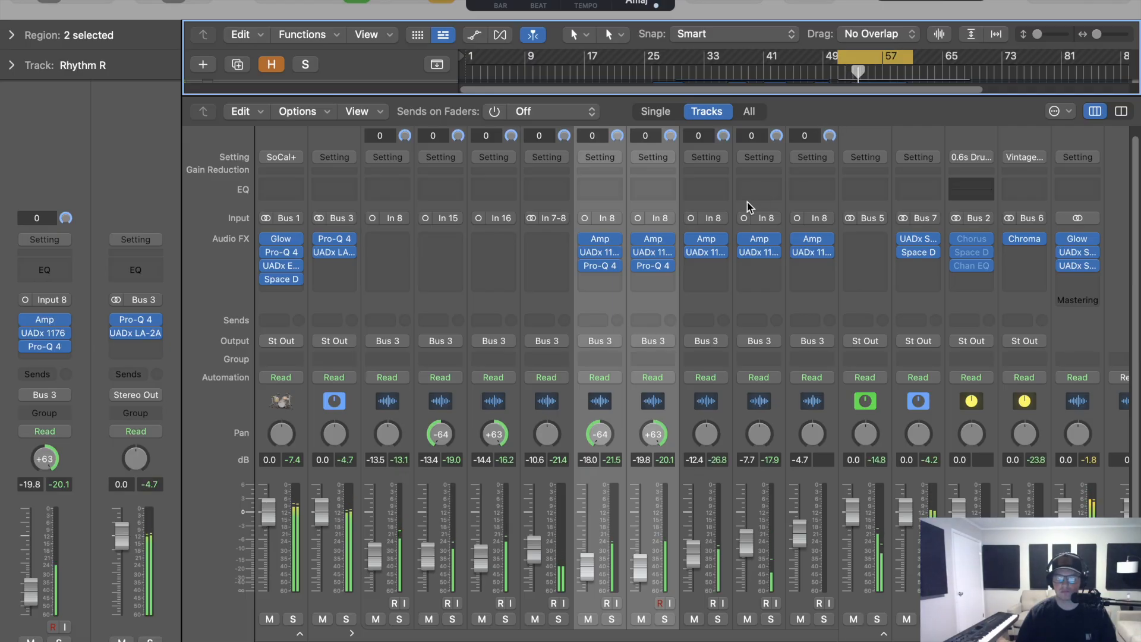
left_click(642, 620)
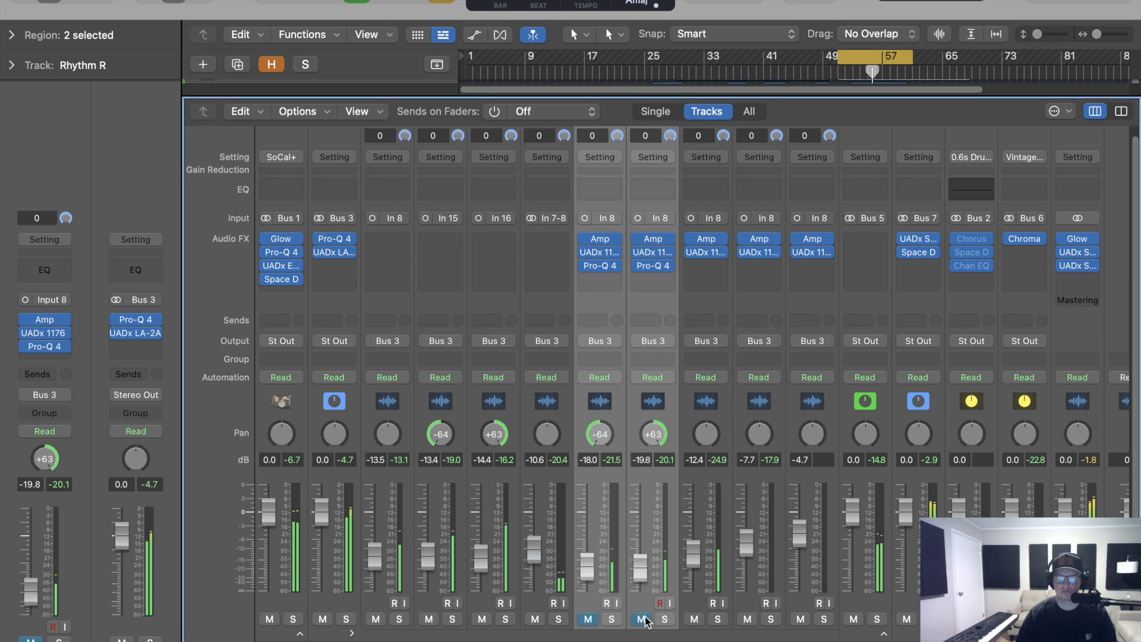
left_click(642, 620)
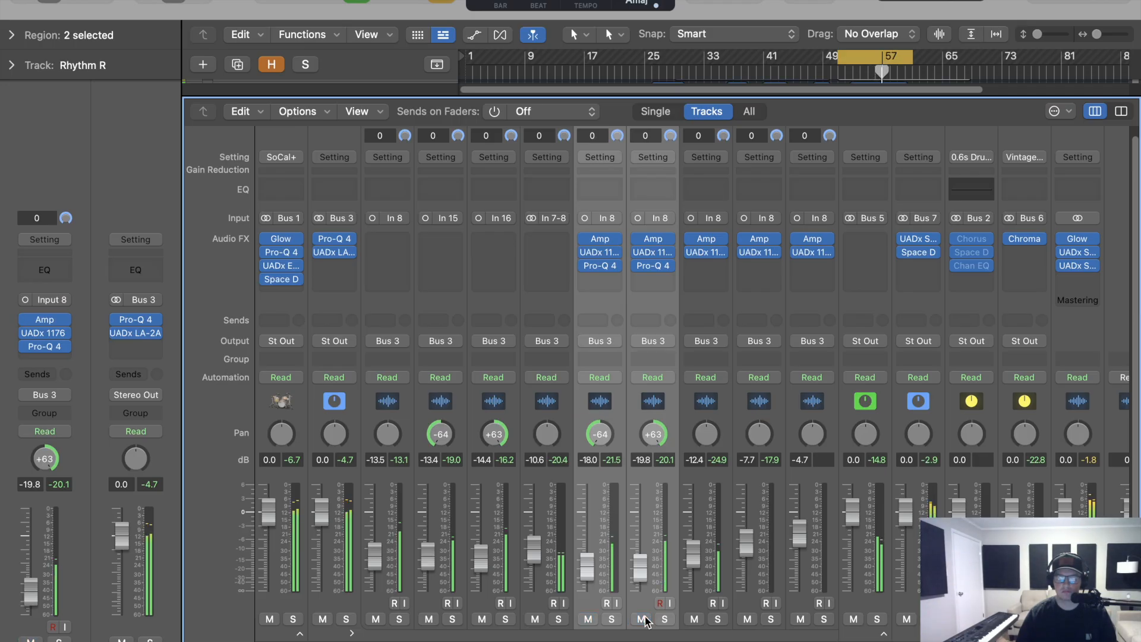
left_click(642, 620)
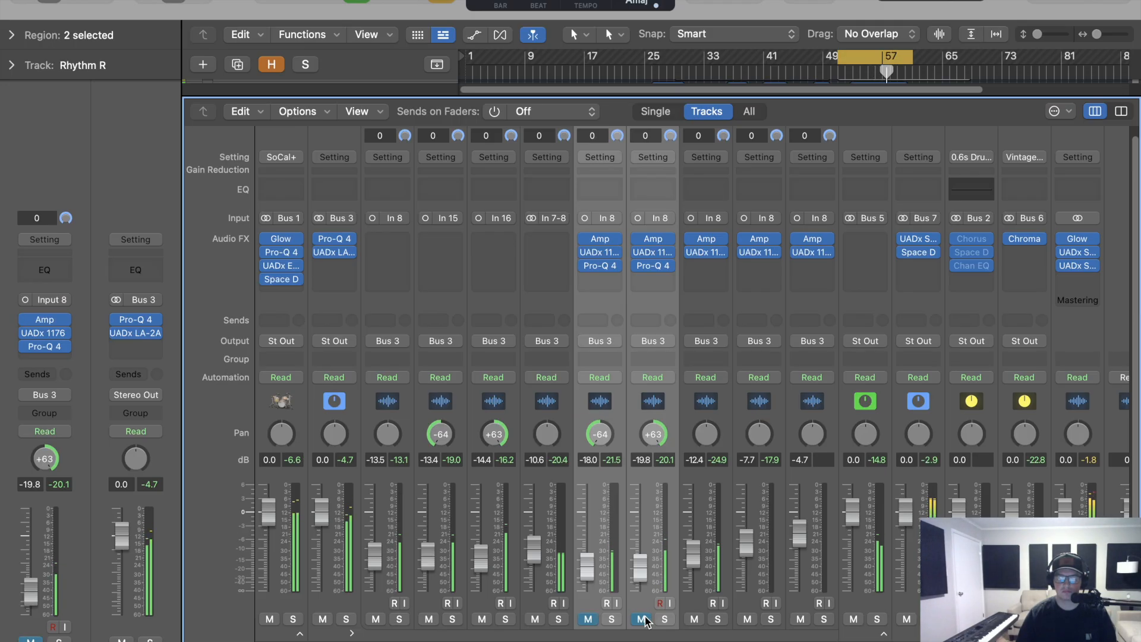
left_click(642, 620)
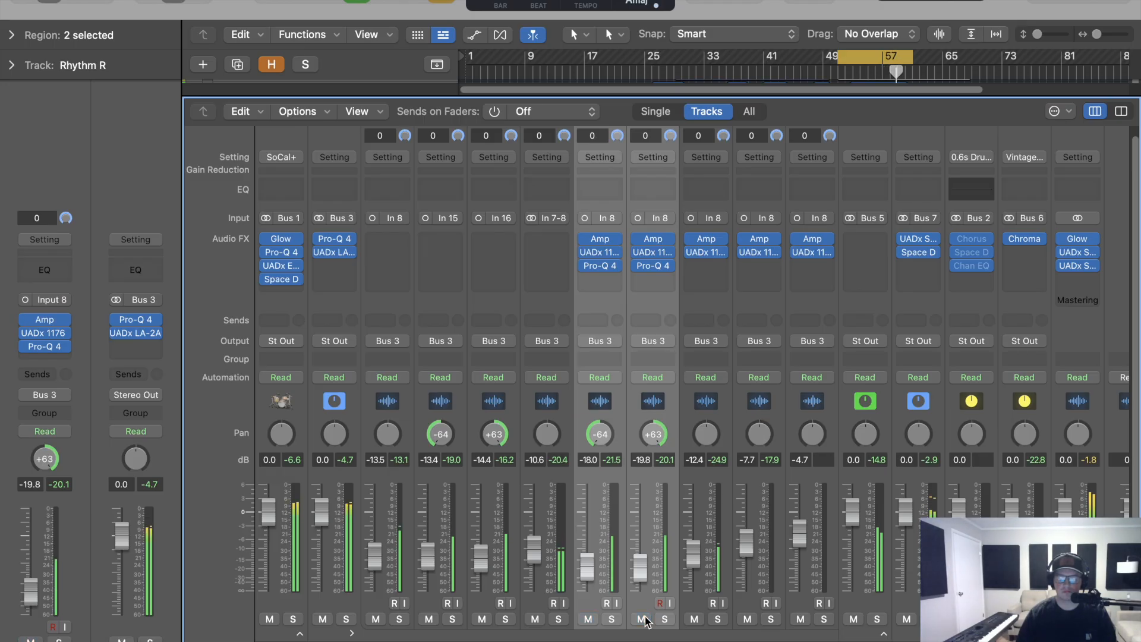
left_click(642, 620)
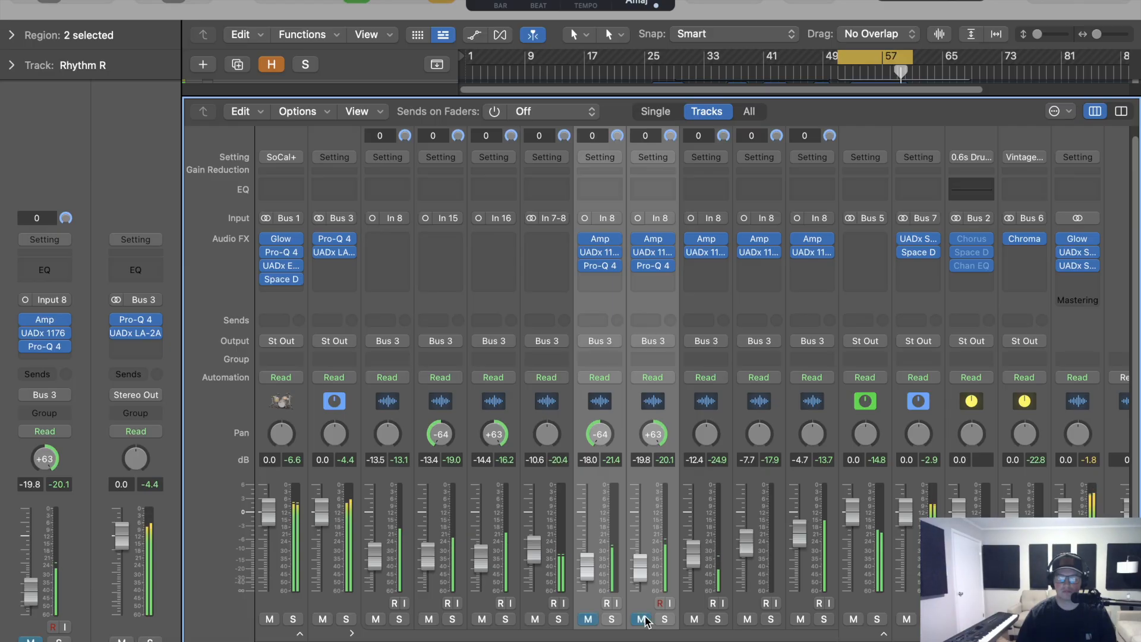
left_click(642, 619)
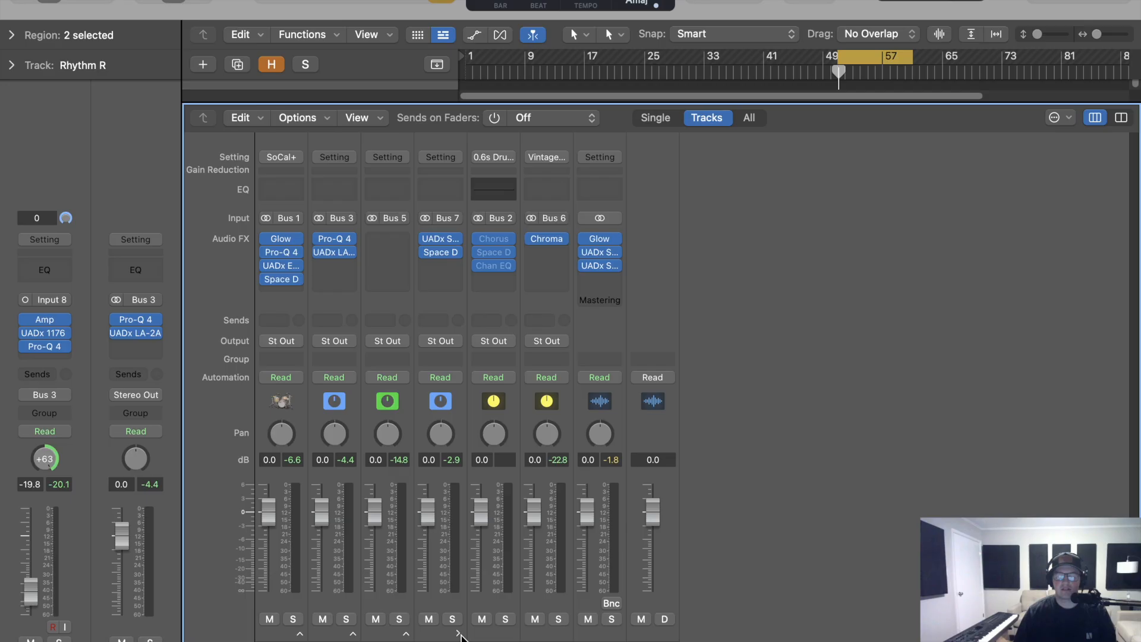
Expand the Bus 7 vocal stack, select the Final Vox channel and start playback
left_click(458, 633)
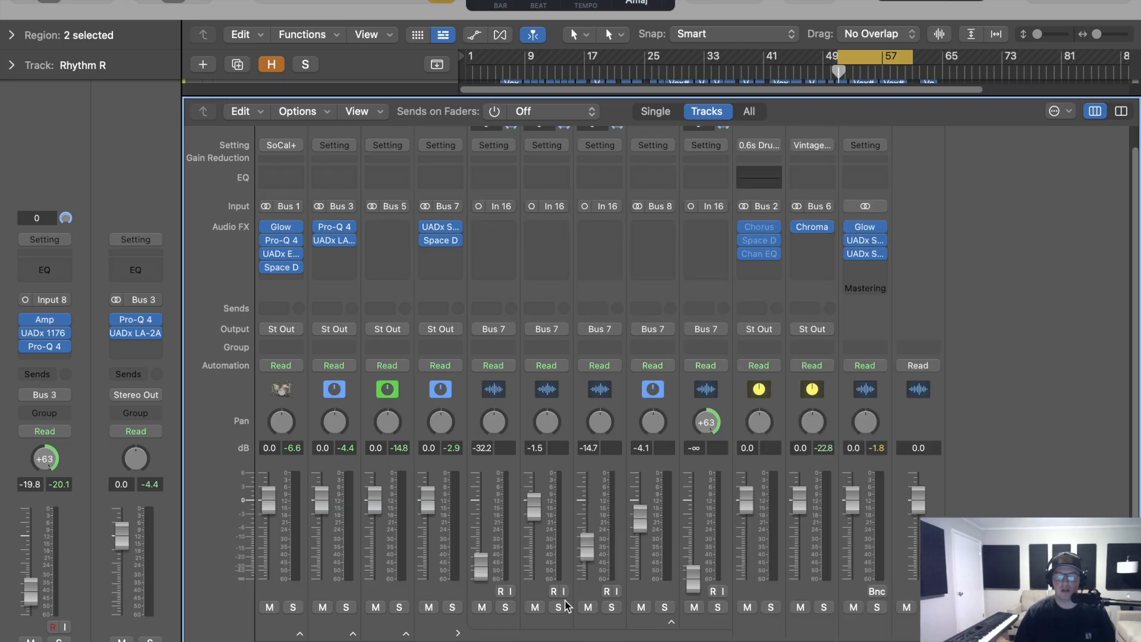
left_click(565, 555)
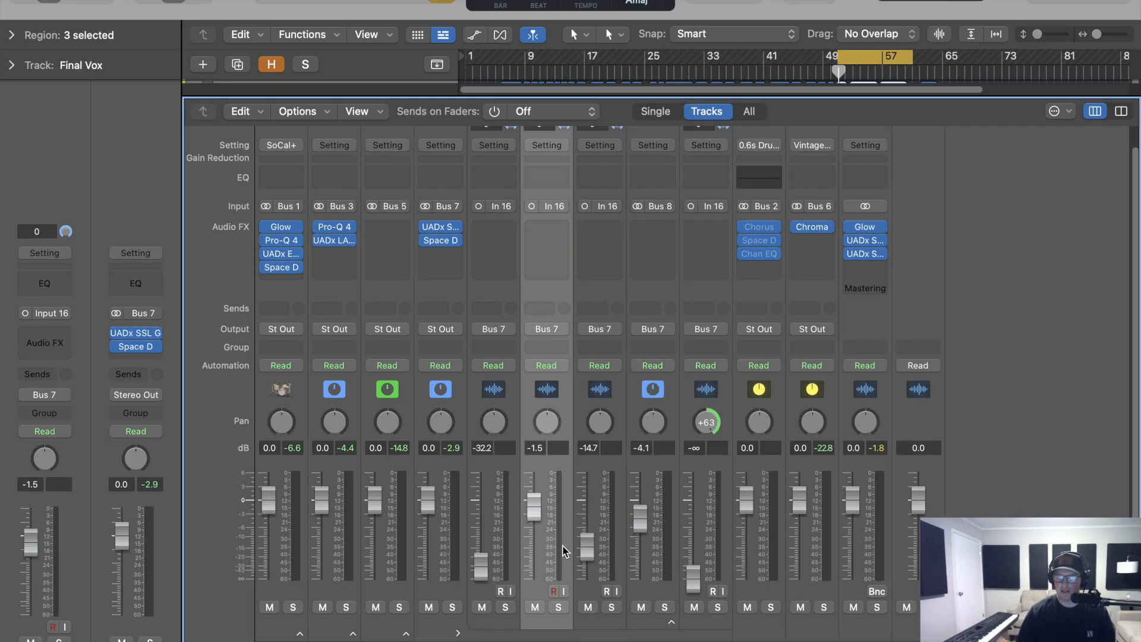
key("space")
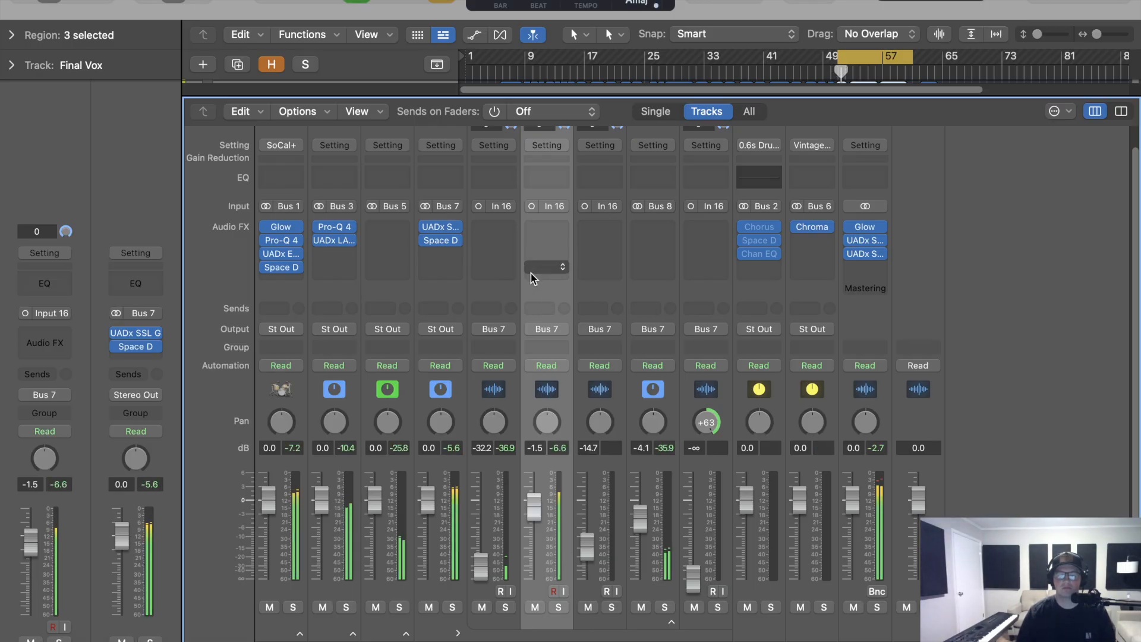
Insert a mono ChromaGlow in Final Vox's first effect slot and move its window higher
left_click(554, 227)
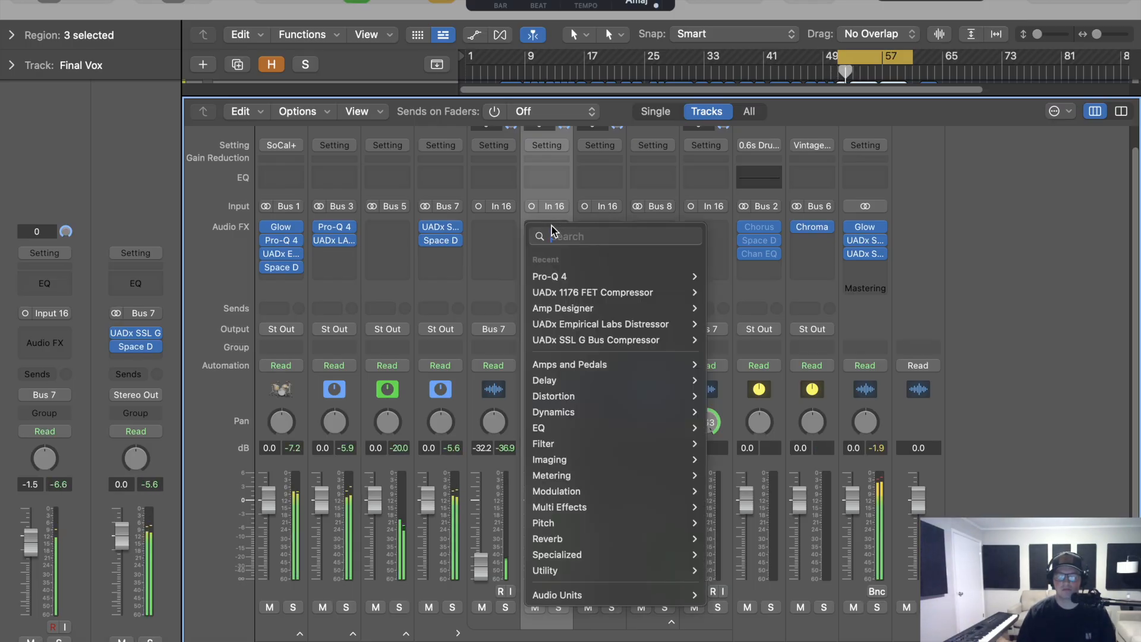
mouse_move(571, 278)
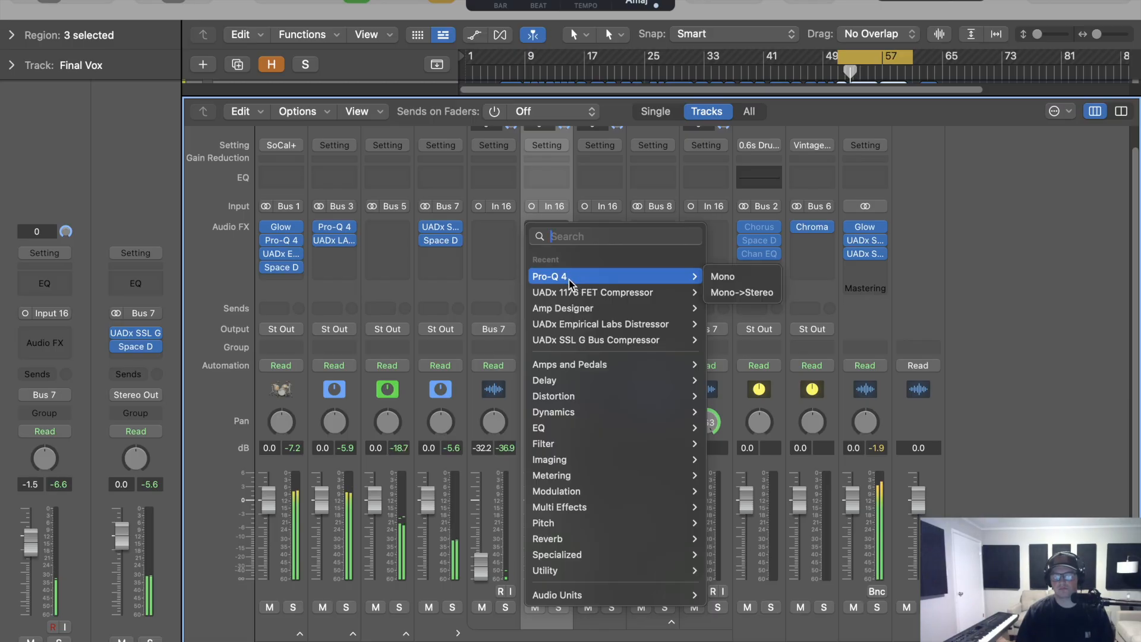
mouse_move(583, 400)
mouse_move(750, 414)
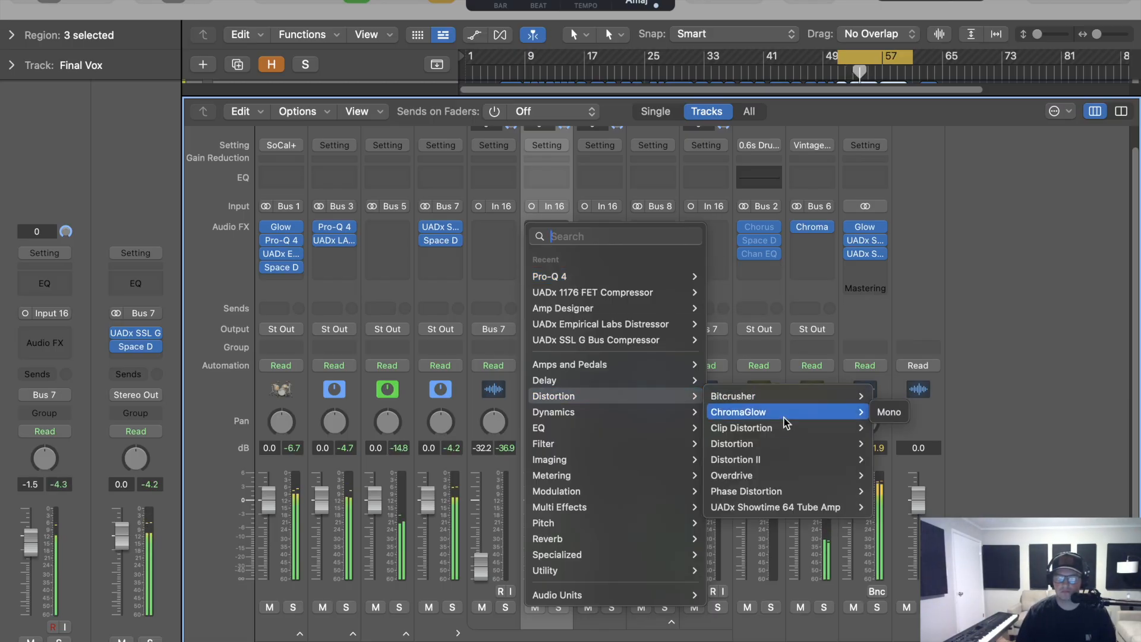
left_click(889, 414)
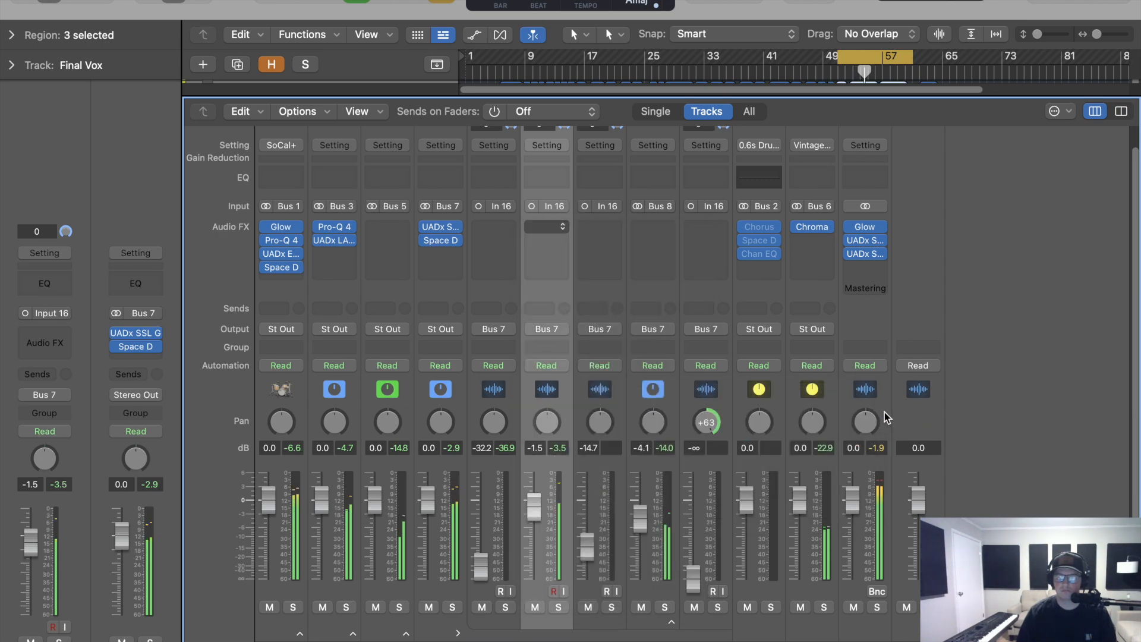
left_click_drag(673, 173, 673, 127)
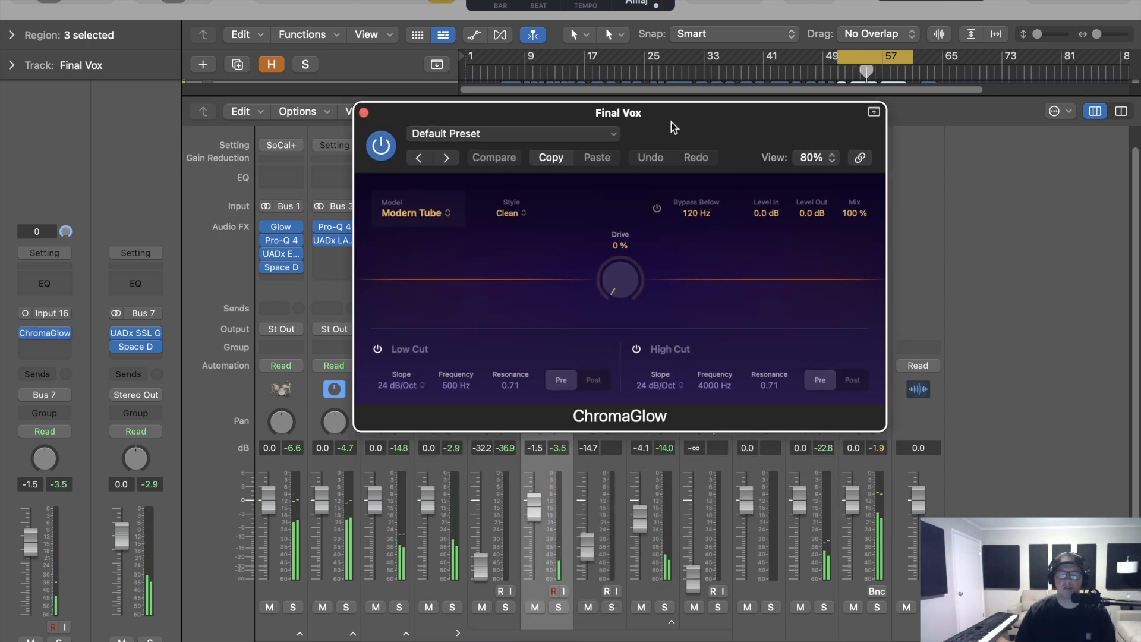
Set Final Vox's ChromaGlow to the Magnetic model with Drive at 23% and Level Out at -2.0 dB
left_click(443, 216)
left_click(429, 270)
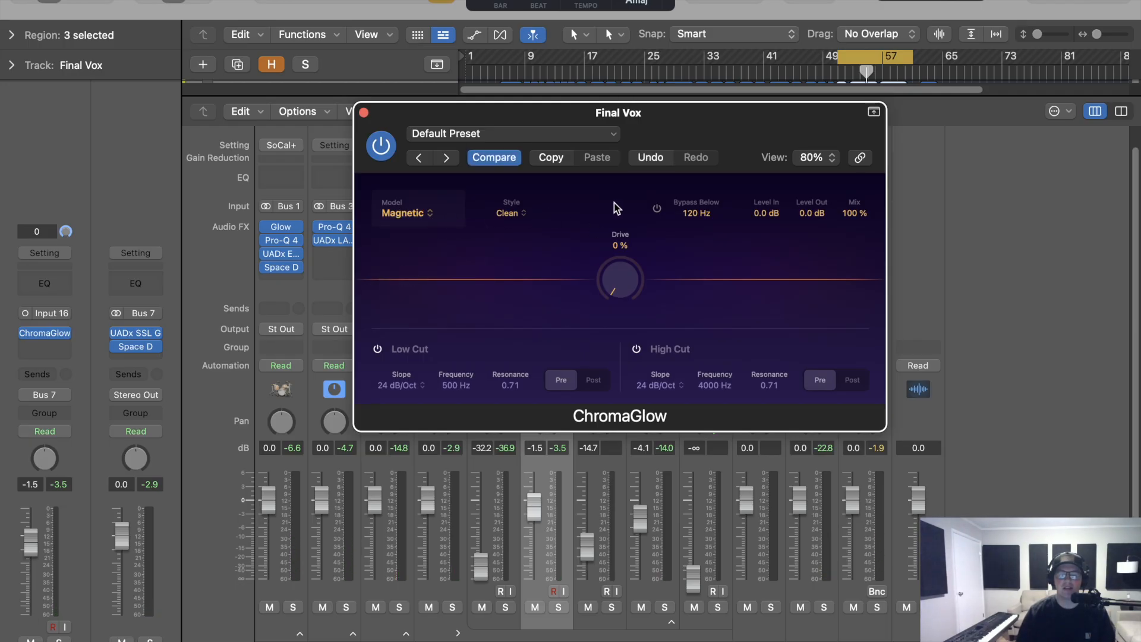
left_click_drag(617, 271, 617, 223)
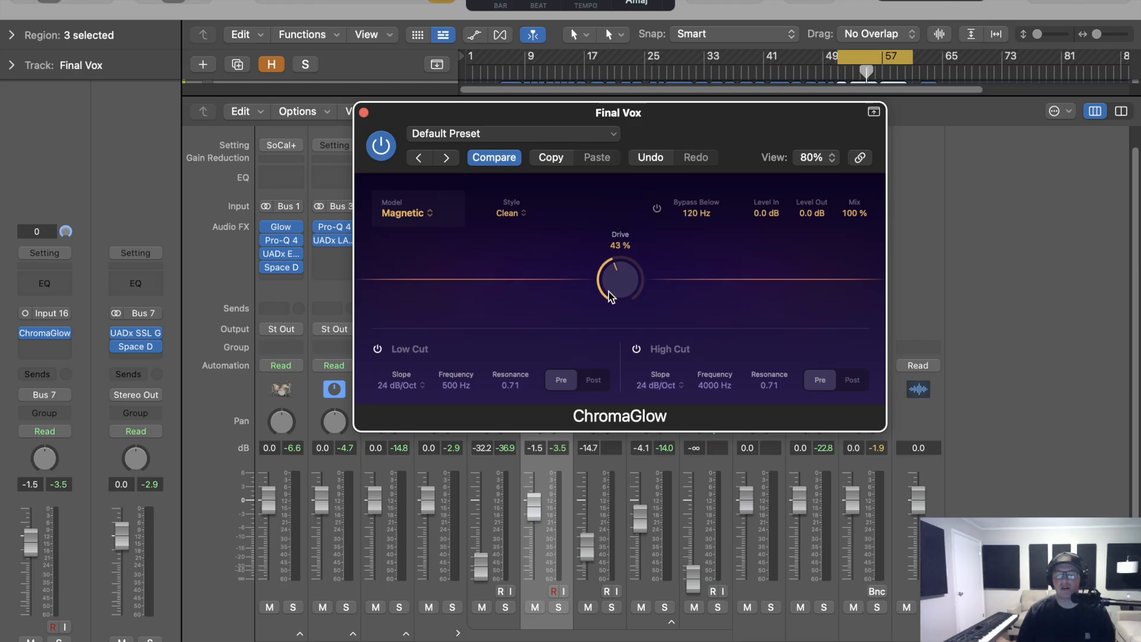
left_click_drag(622, 285, 604, 160)
left_click_drag(632, 258, 587, 409)
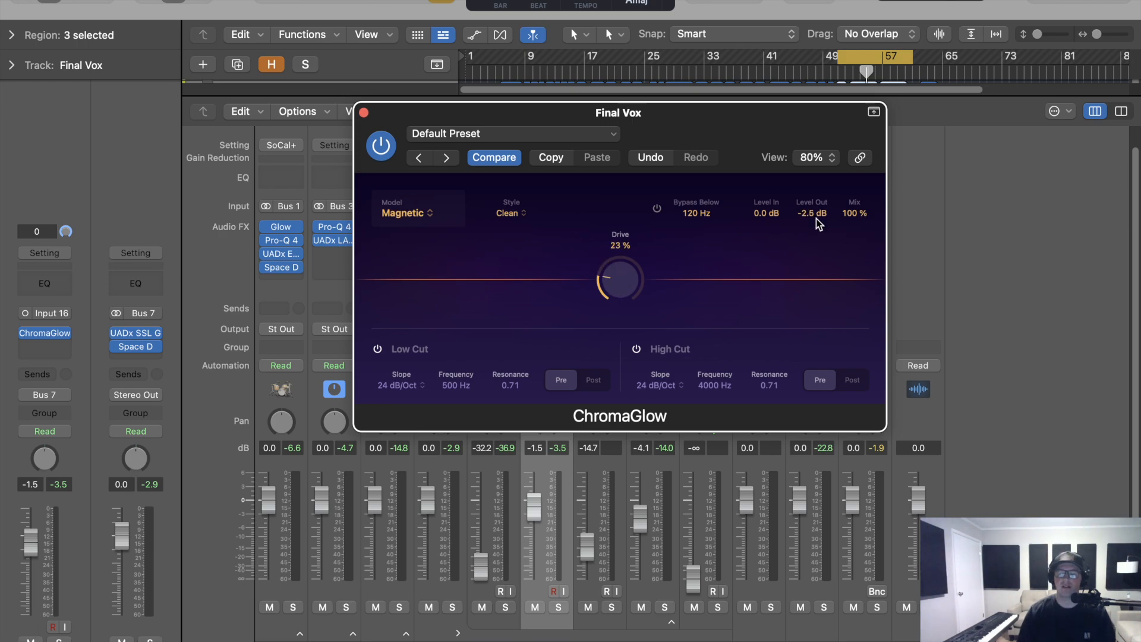
left_click_drag(816, 220, 817, 218)
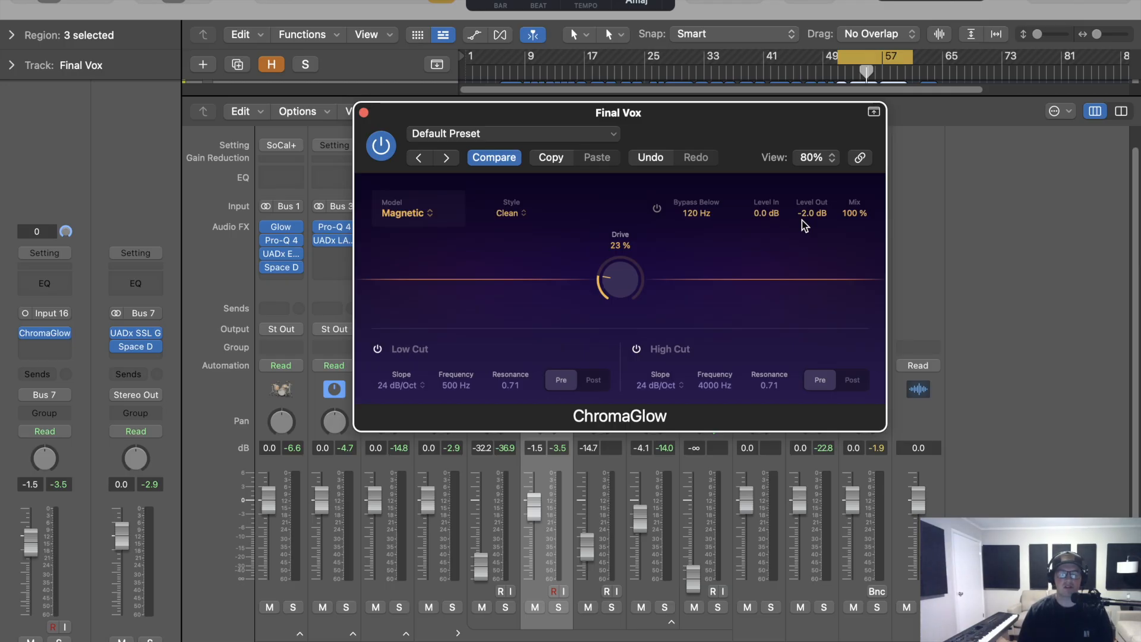
Compare Final Vox with ChromaGlow bypassed and enabled during playback, and set Level Out to -0.1 dB
key("space")
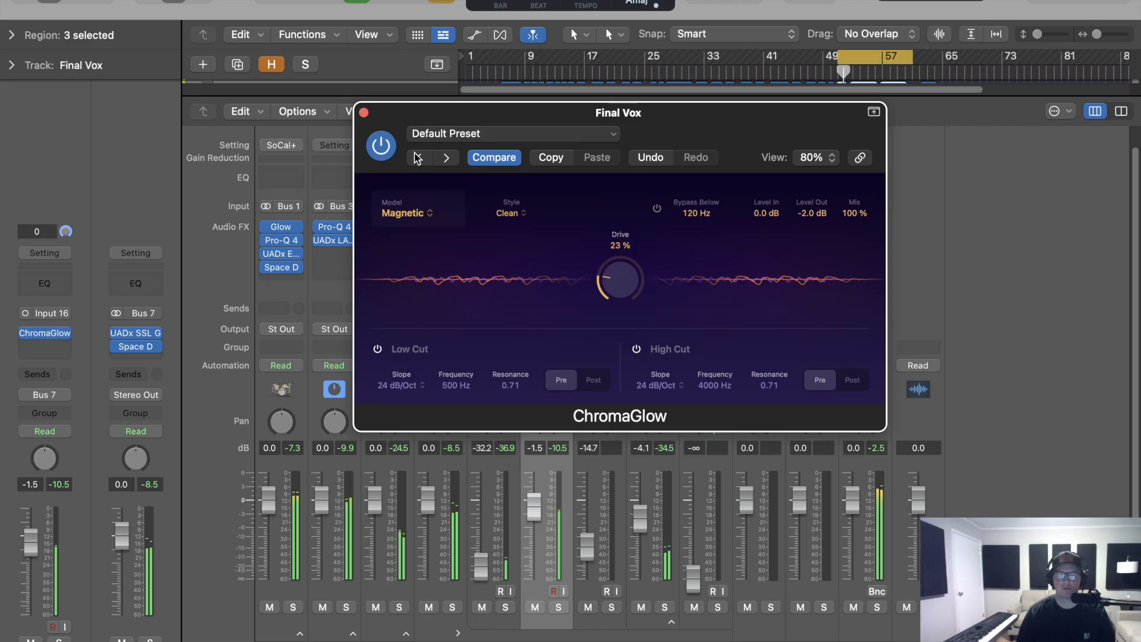
left_click(389, 147)
left_click(391, 148)
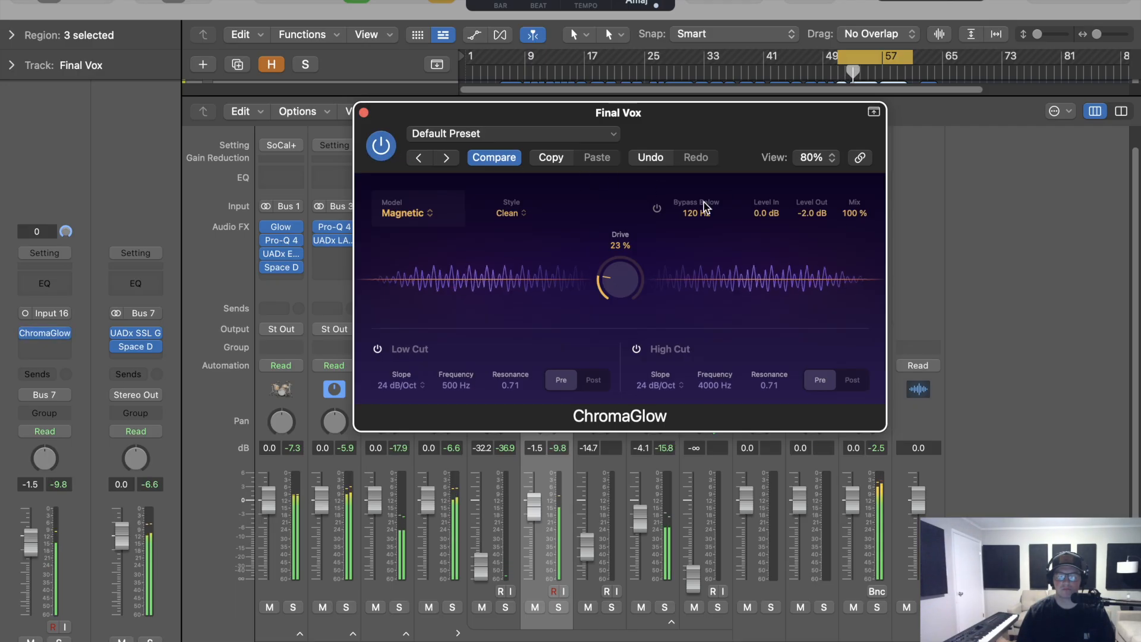
left_click(381, 146)
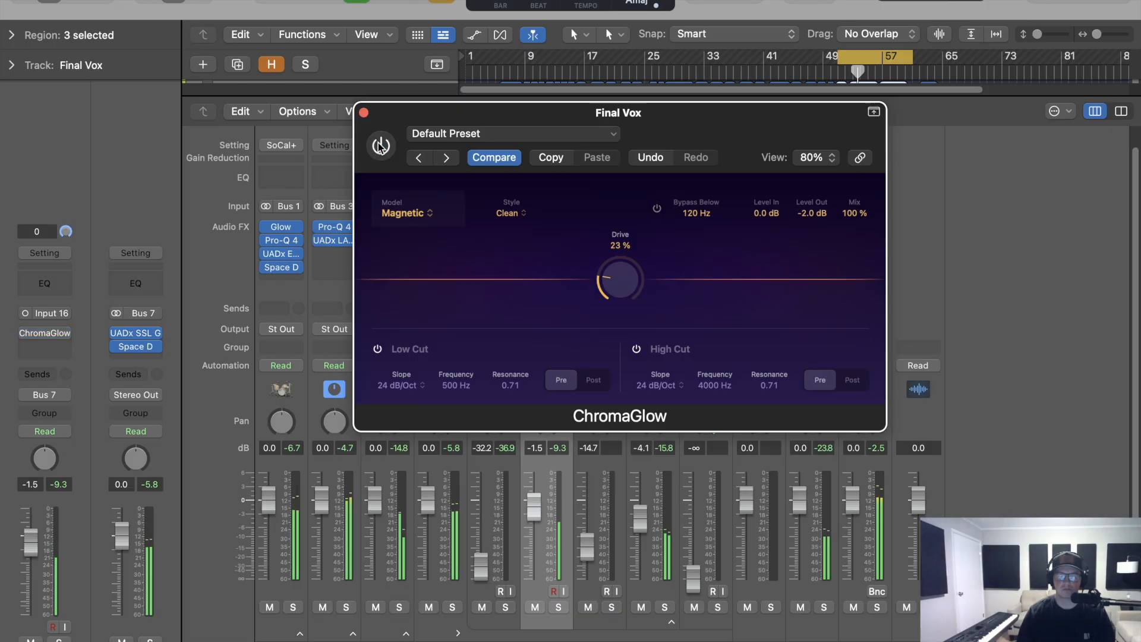
left_click(381, 145)
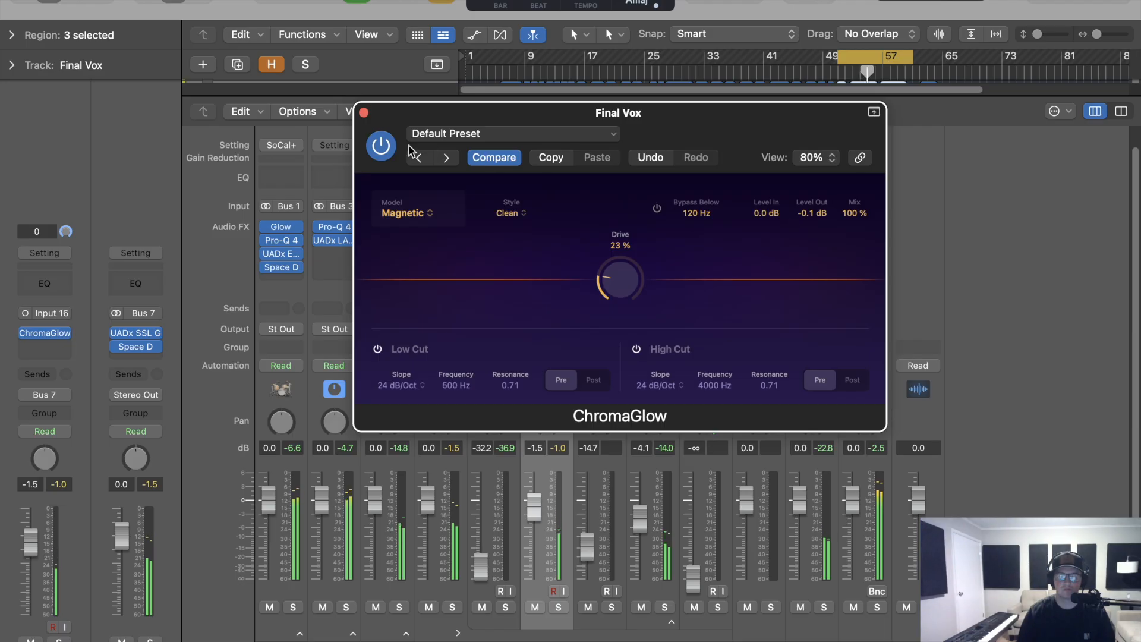
left_click(377, 148)
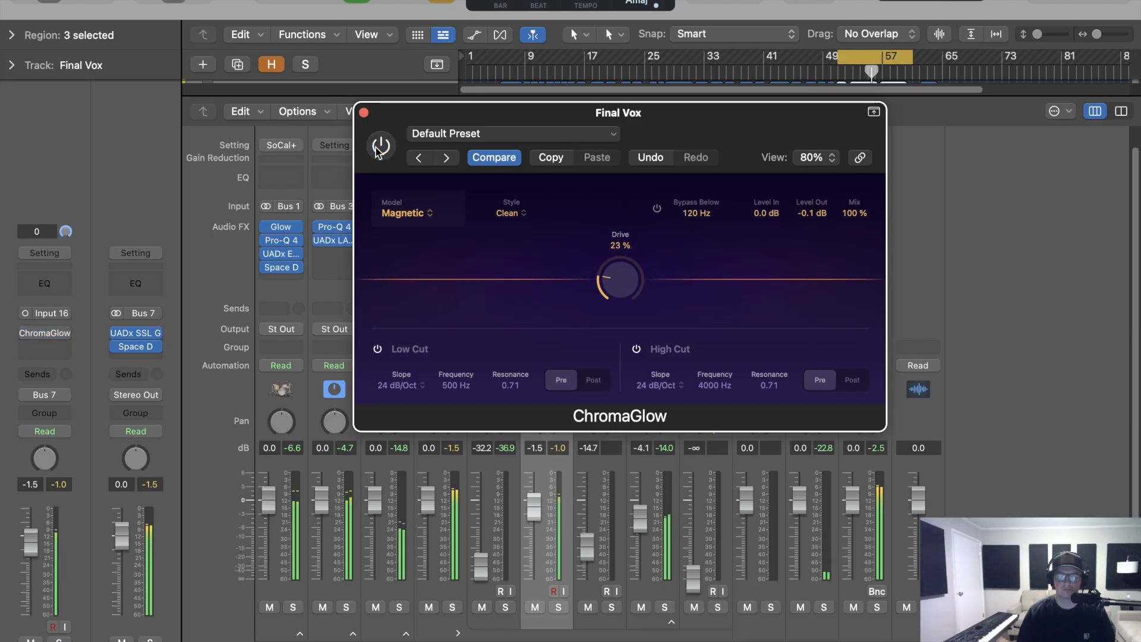
left_click(379, 147)
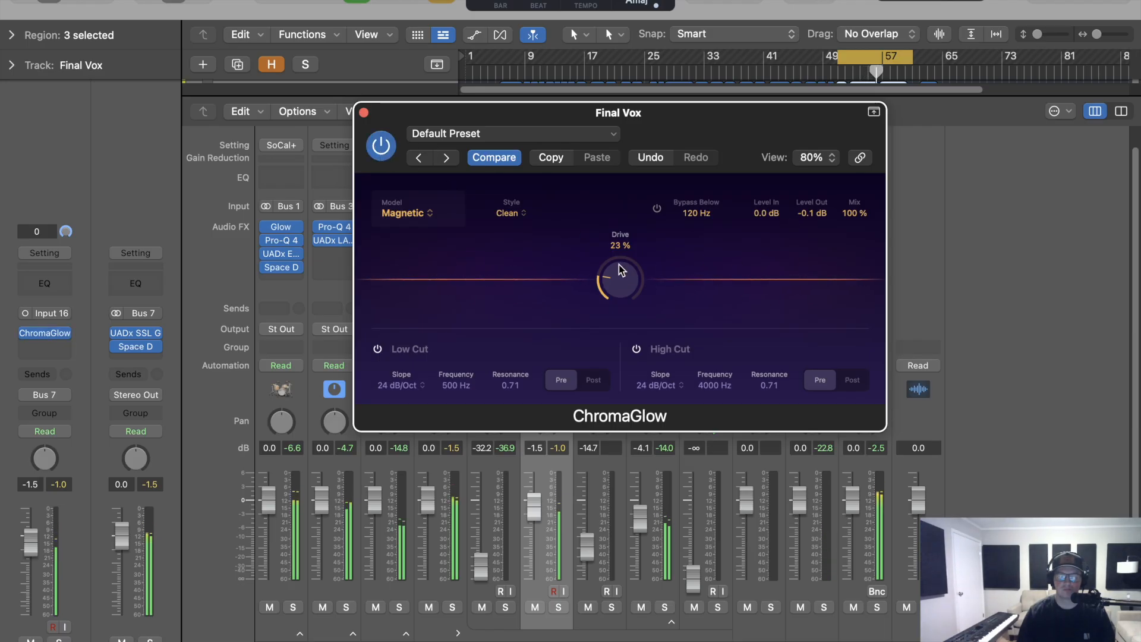
Solo Final Vox and lower ChromaGlow's Mix to about 86%
left_click(559, 608)
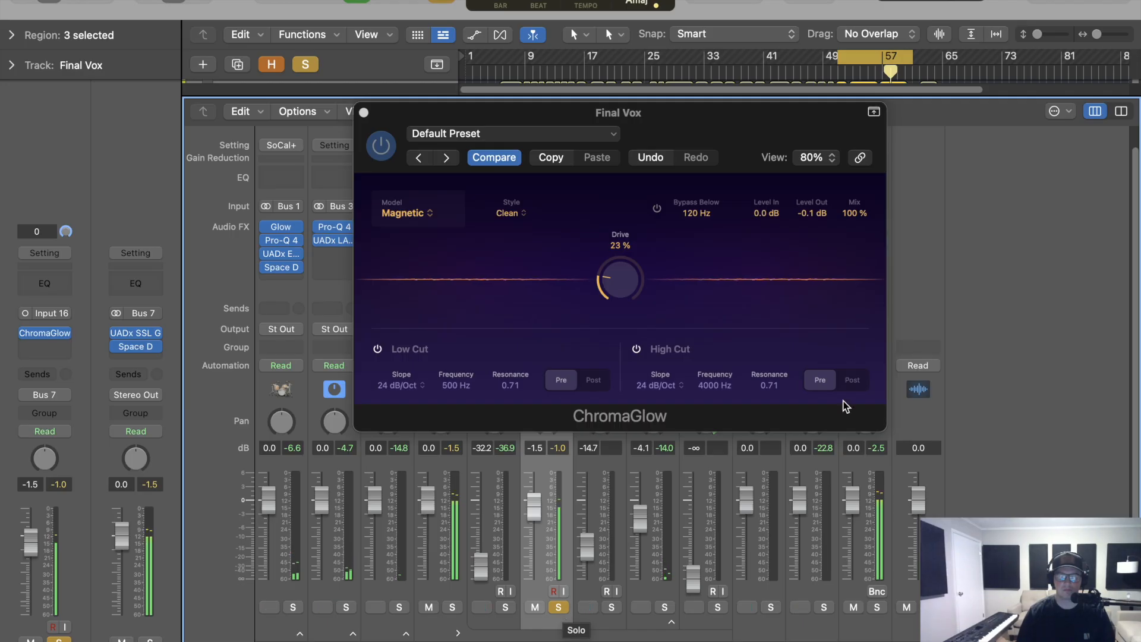
left_click_drag(857, 214, 861, 239)
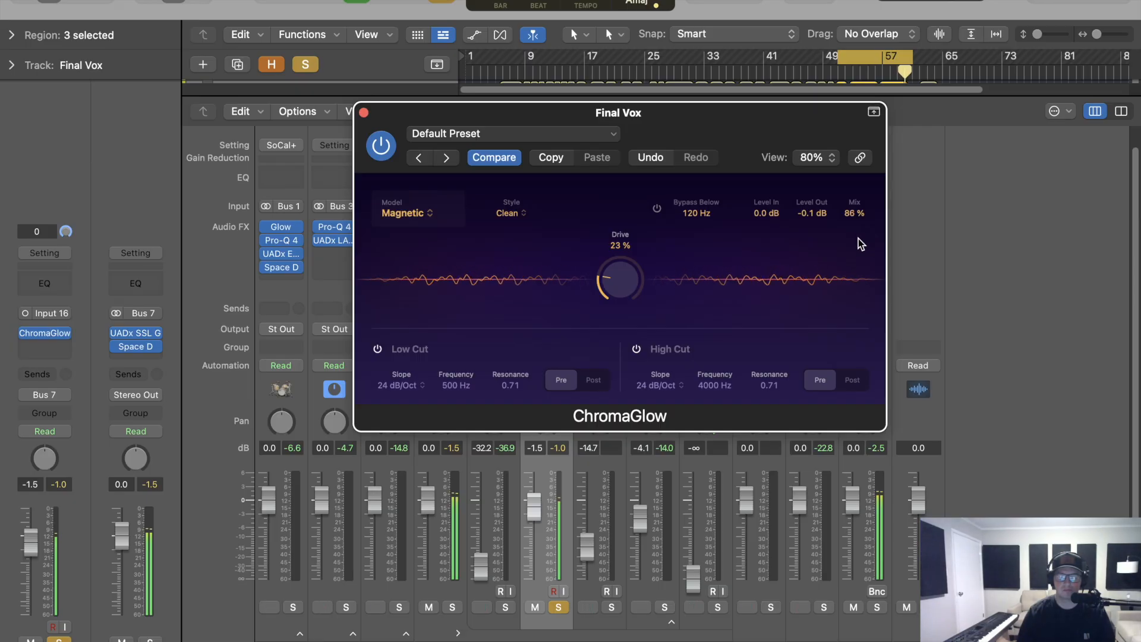
left_click_drag(861, 239, 861, 250)
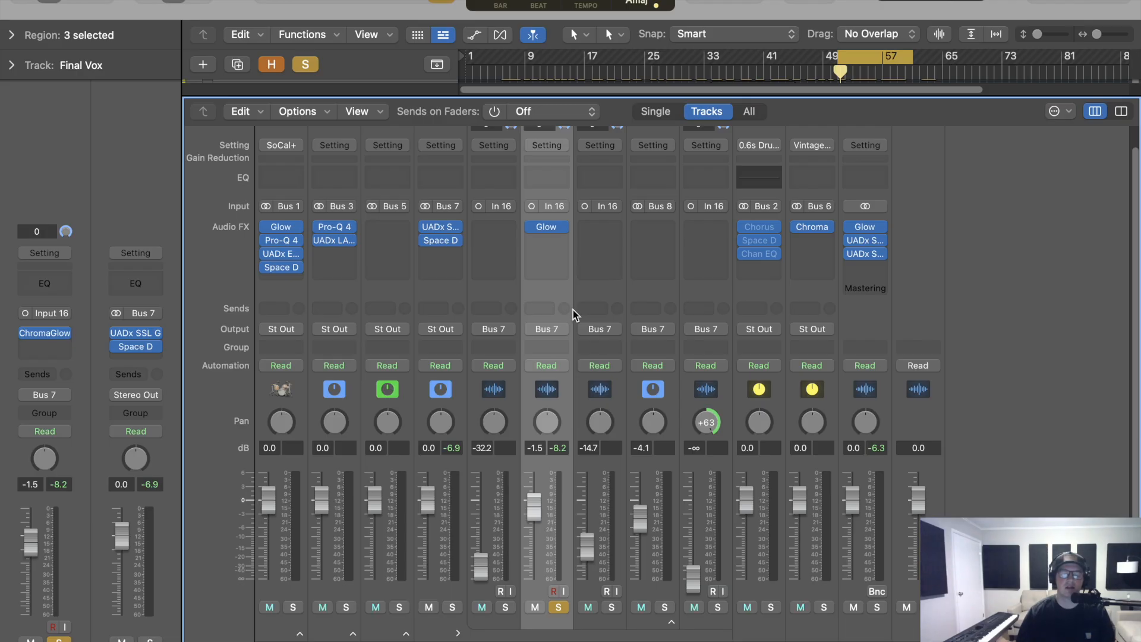
Insert Pro-Q 4 in Final Vox's second effect slot and close its window
left_click(552, 242)
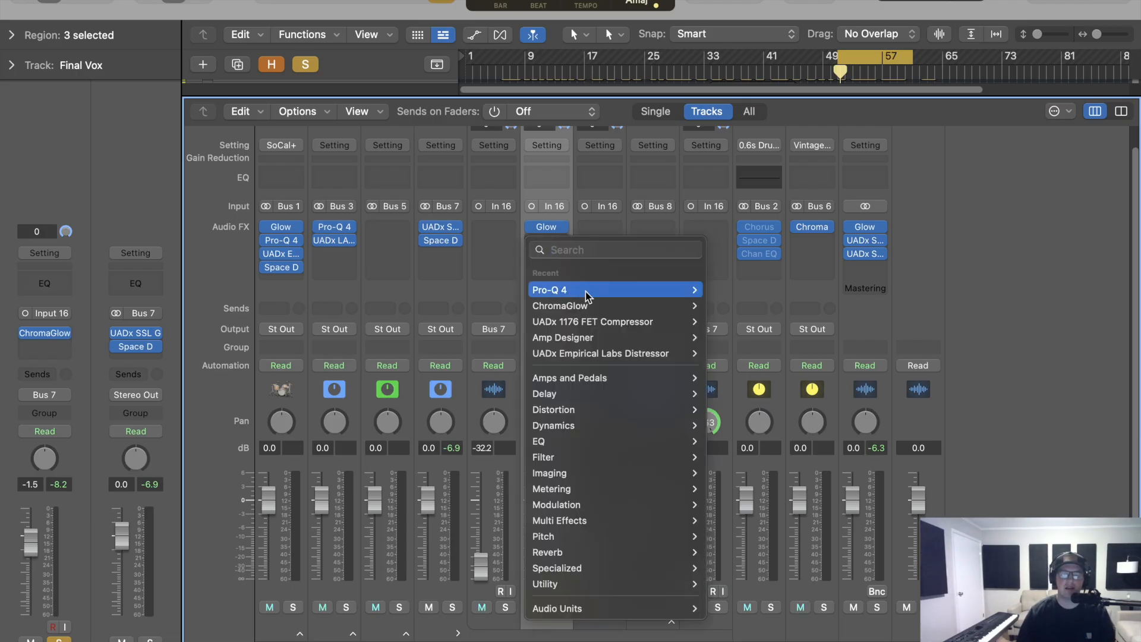
mouse_move(594, 290)
left_click(742, 305)
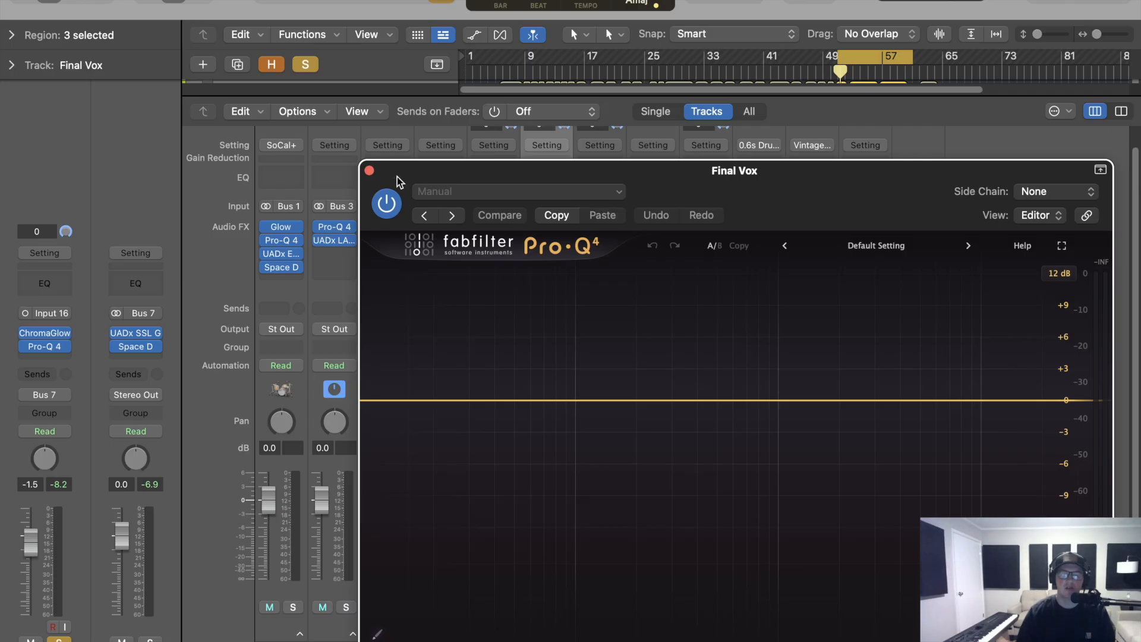
left_click(370, 170)
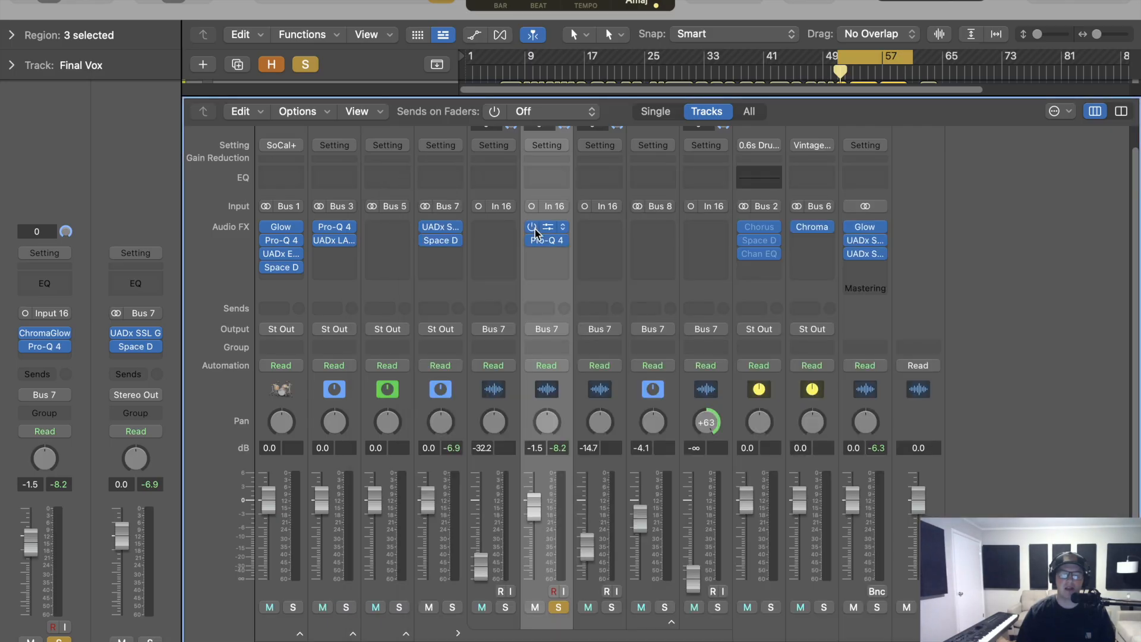
Insert the UADx SSL 4000 E channel strip in Final Vox's third effect slot
left_click(541, 254)
mouse_move(622, 624)
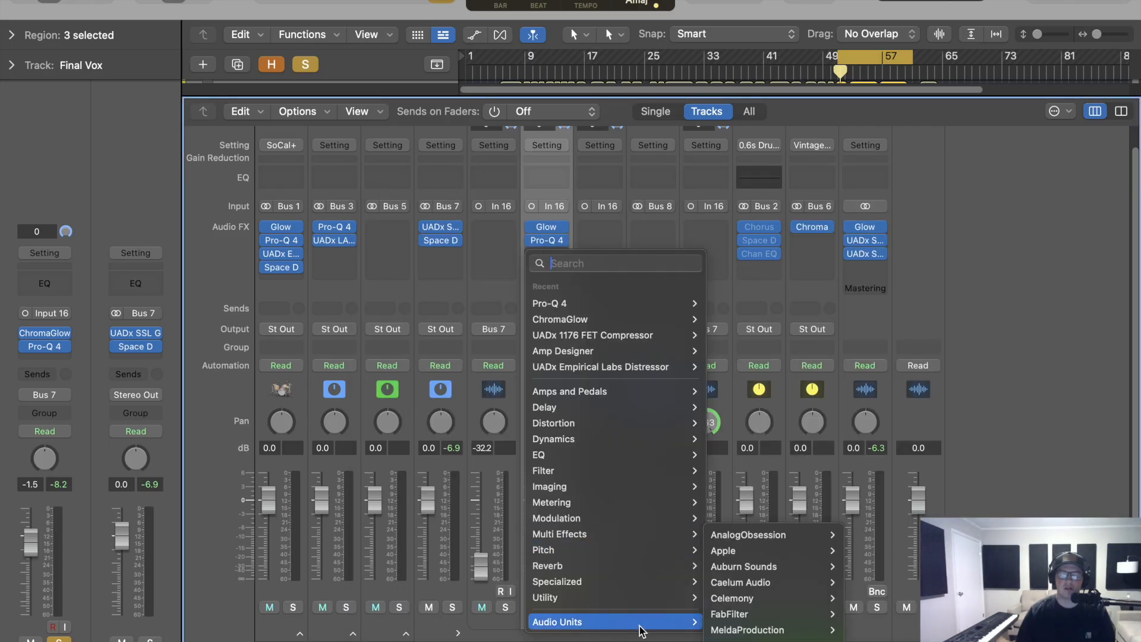
mouse_move(767, 641)
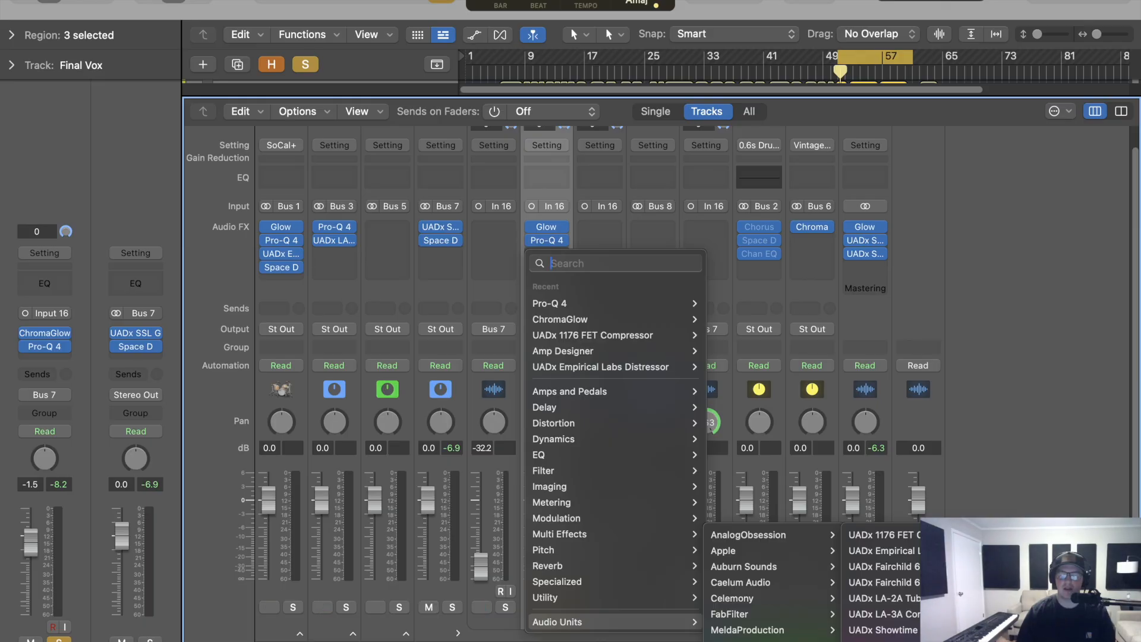
left_click(883, 535)
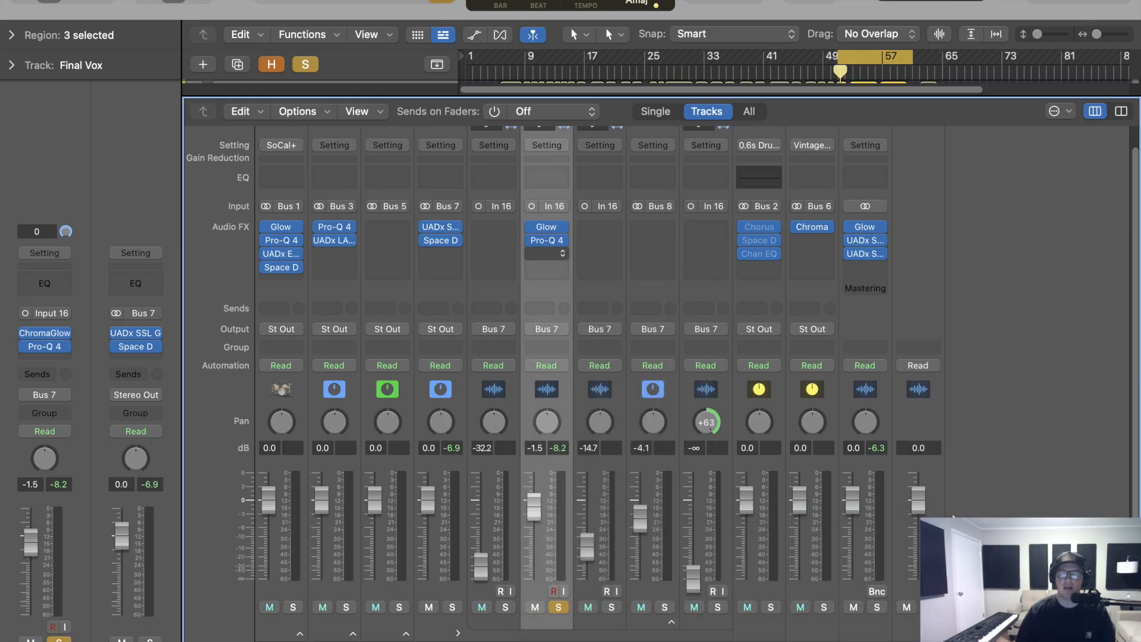
left_click_drag(637, 45, 965, 95)
Reopen Final Vox's Pro-Q 4 and arrange its window side by side with the SSL channel strip
left_click(550, 240)
left_click_drag(740, 173, 358, 14)
left_click_drag(941, 110, 970, 9)
left_click_drag(429, 12, 463, 26)
Add a low cut at about 325 Hz in Pro-Q 4 during playback, and compare it bypassed and enabled
key("space")
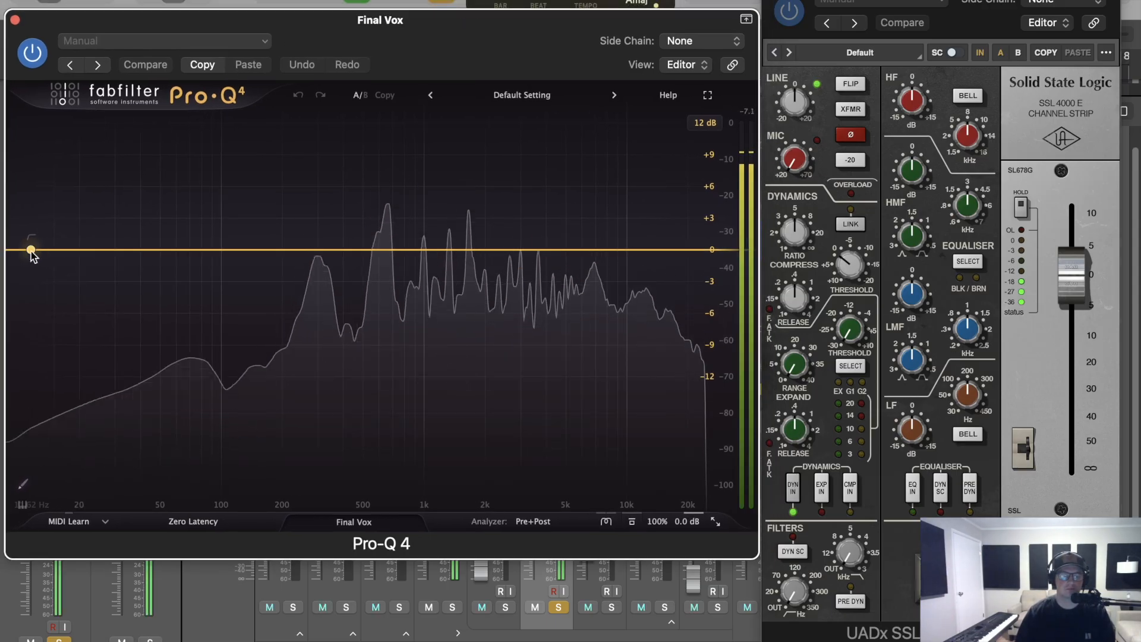
left_click_drag(15, 250, 324, 237)
left_click(348, 190)
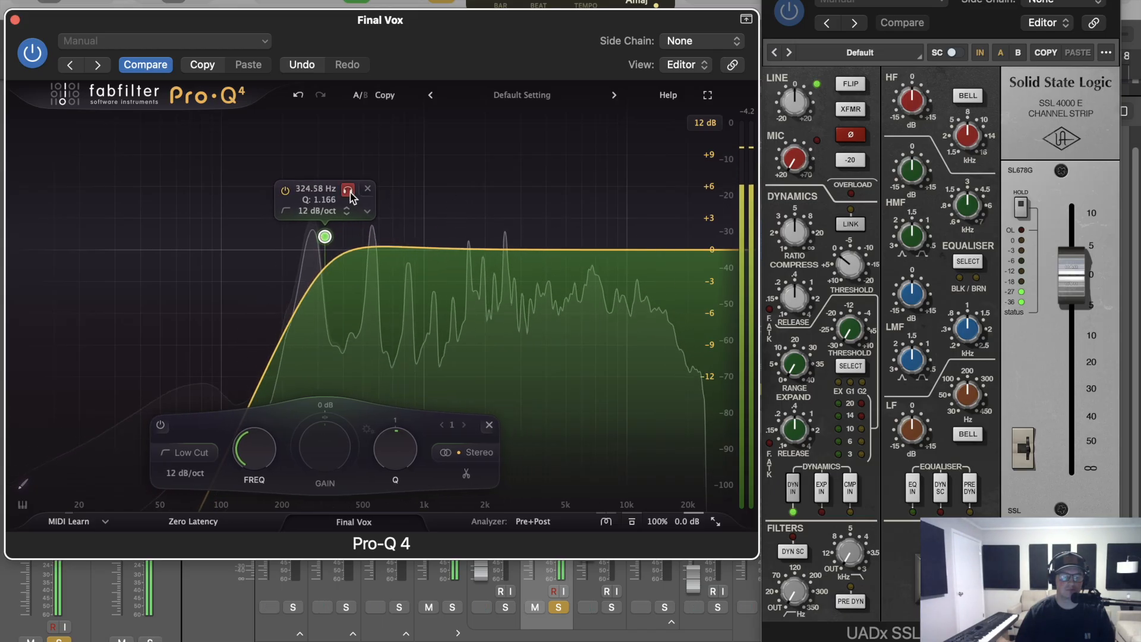
left_click(286, 190)
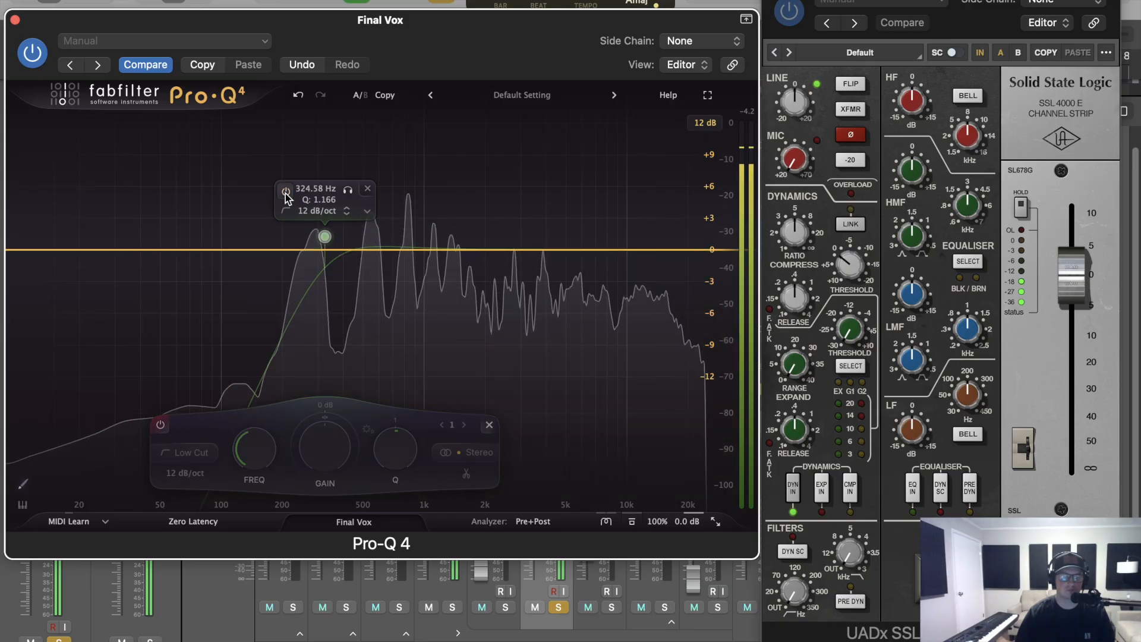
left_click(285, 190)
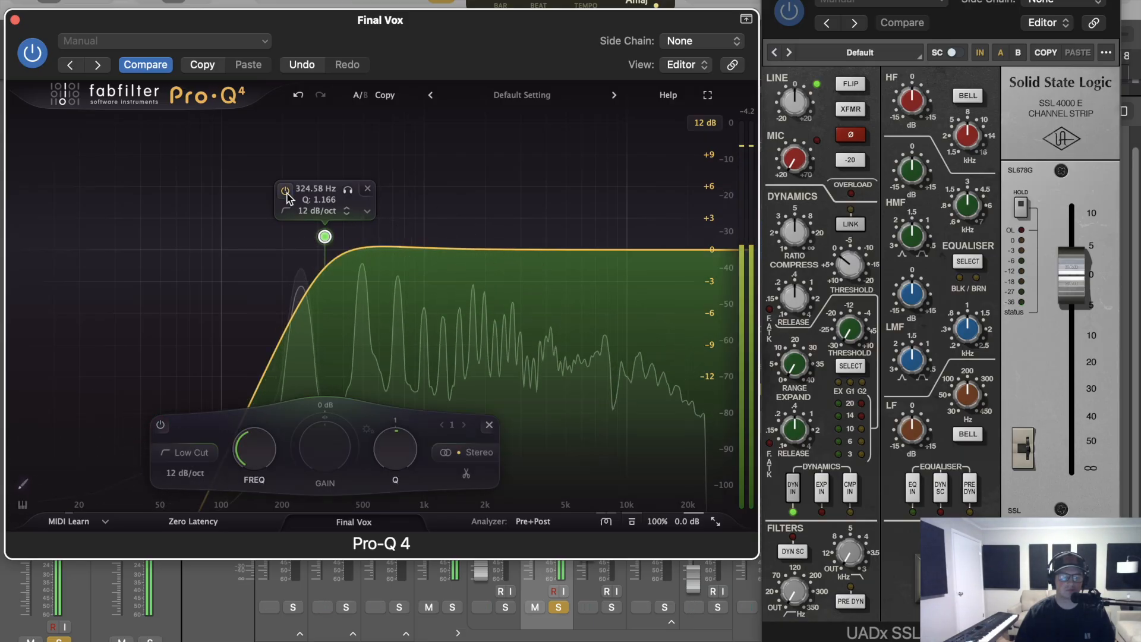
Lower the low cut's frequency to about 290 Hz and set its Q to 1
left_click_drag(325, 237, 315, 236)
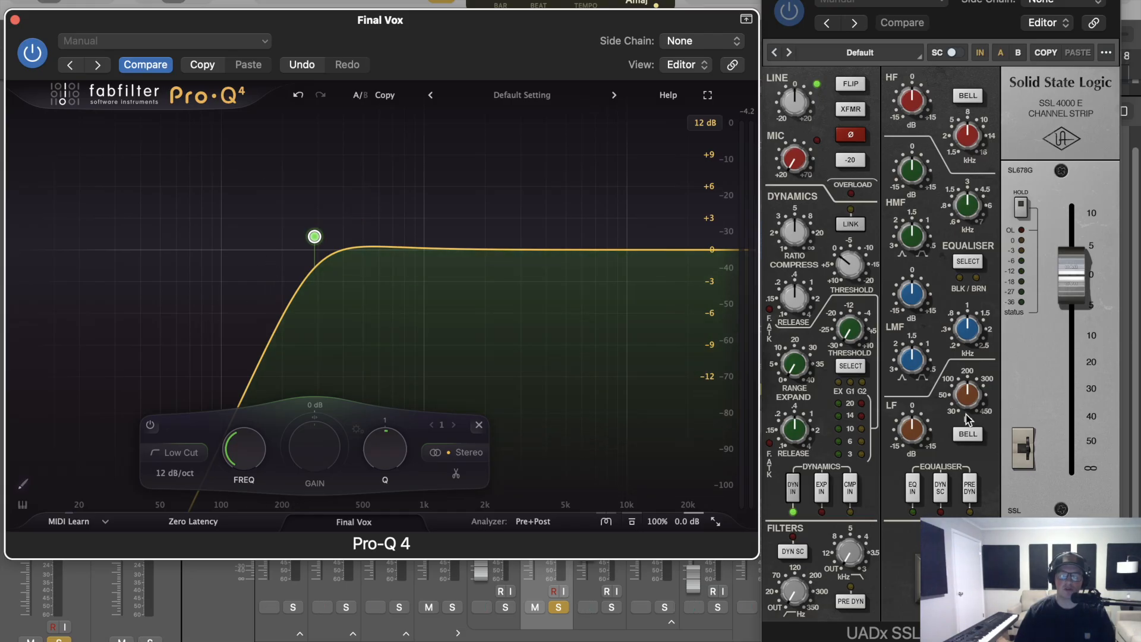
mouse_move(314, 238)
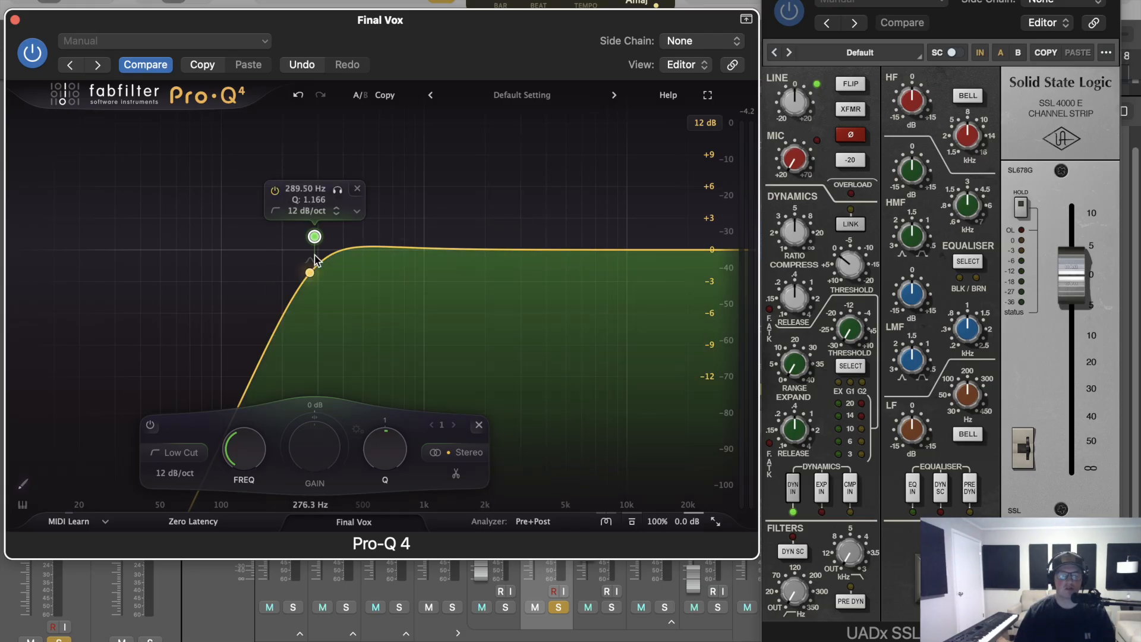
left_click_drag(376, 447, 375, 448)
double_click(381, 448)
type("1")
key("Return")
Set the low cut's slope to 18 dB/oct and fine-tune its frequency during playback
key("space")
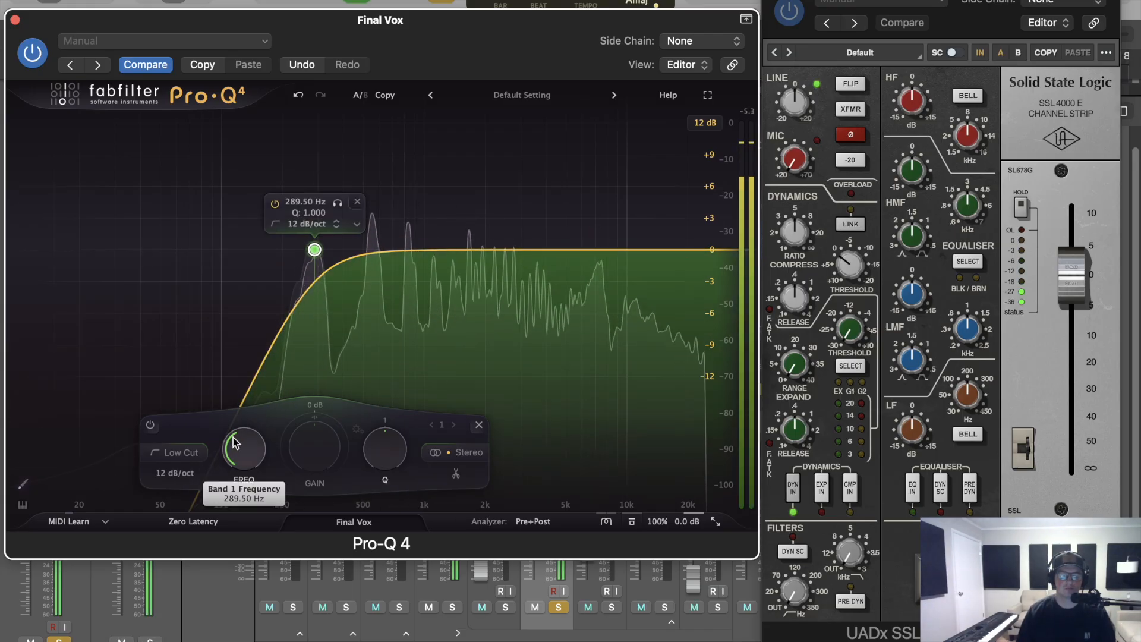
left_click_drag(235, 445, 231, 450)
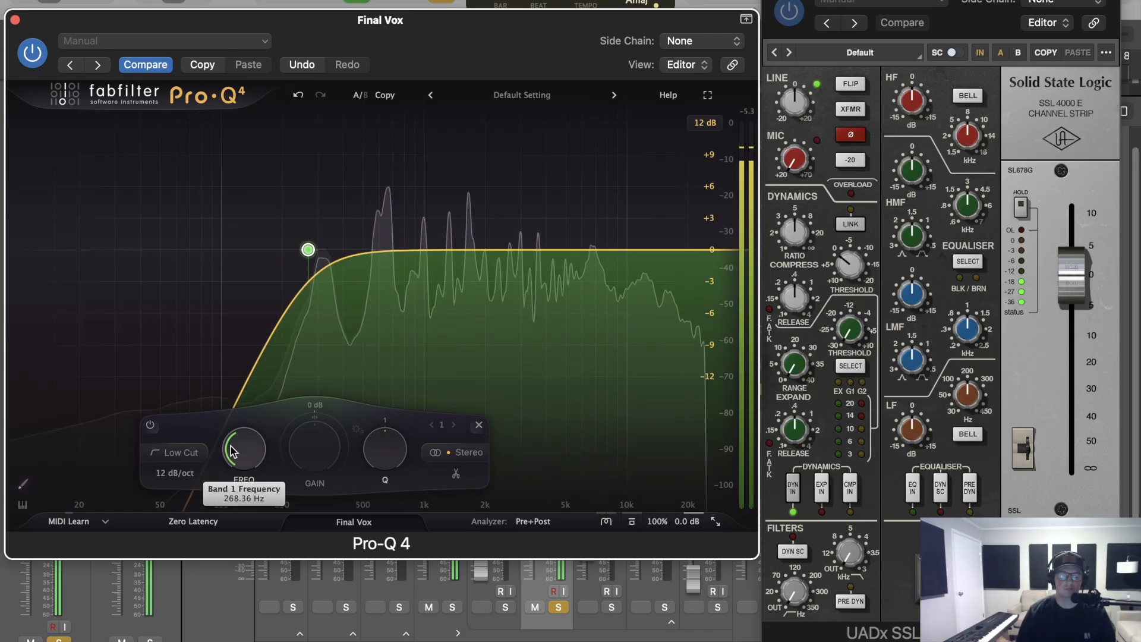
left_click(174, 472)
left_click(185, 402)
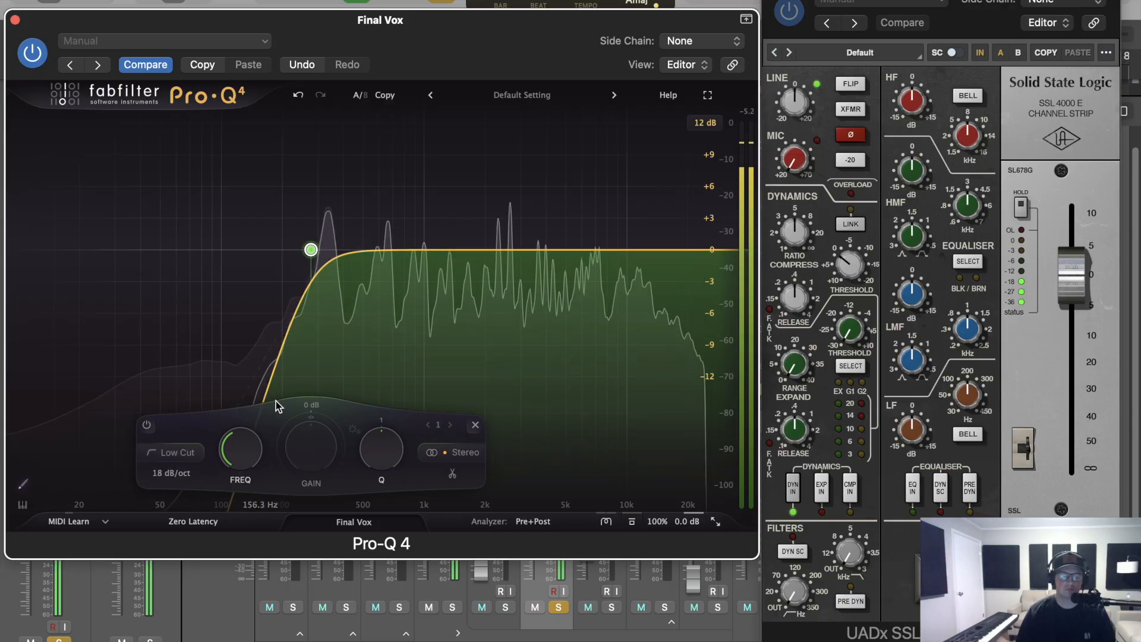
left_click_drag(239, 454, 236, 443)
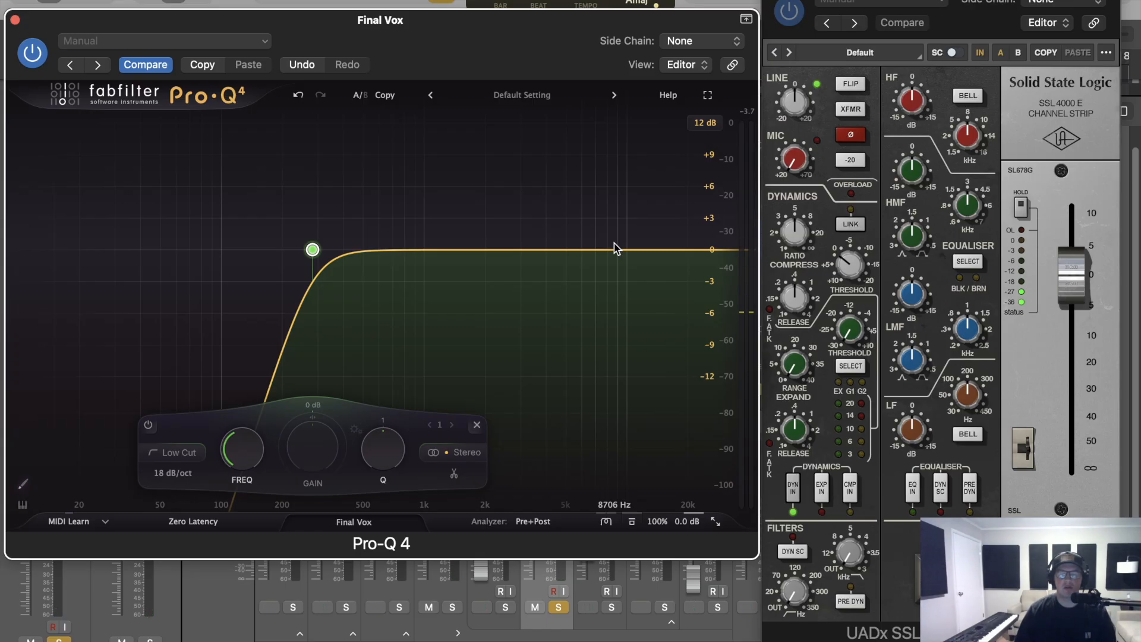
Try a midrange cut and a high shelf of about +1 dB at 14560 Hz in Pro-Q 4, removing both bands
left_click_drag(604, 250, 445, 309)
left_click(493, 334)
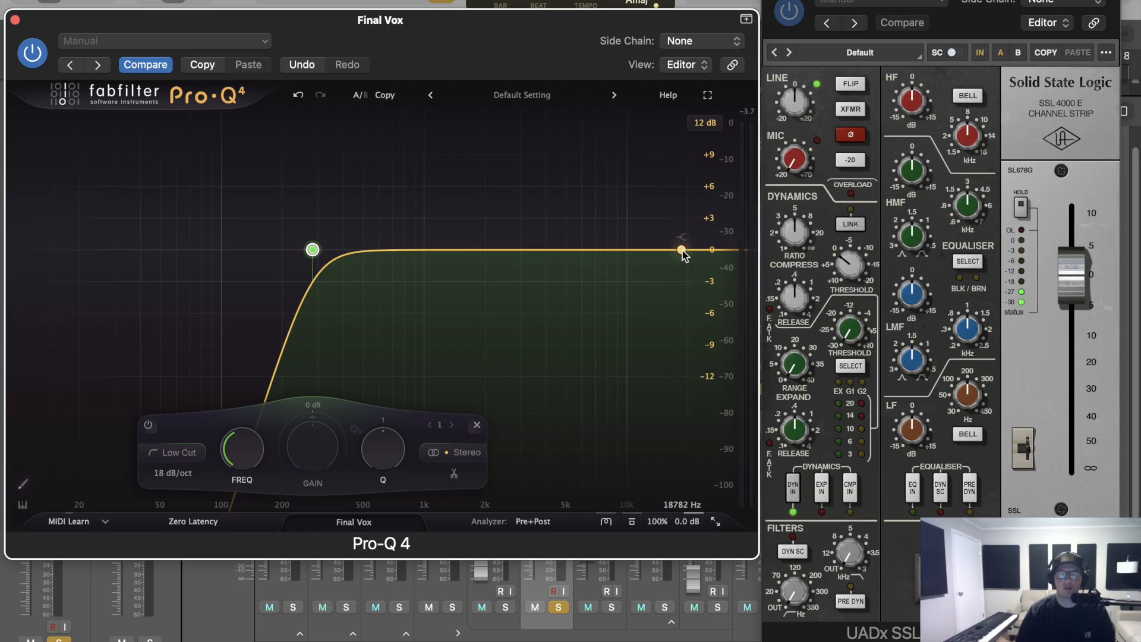
left_click_drag(684, 249, 660, 246)
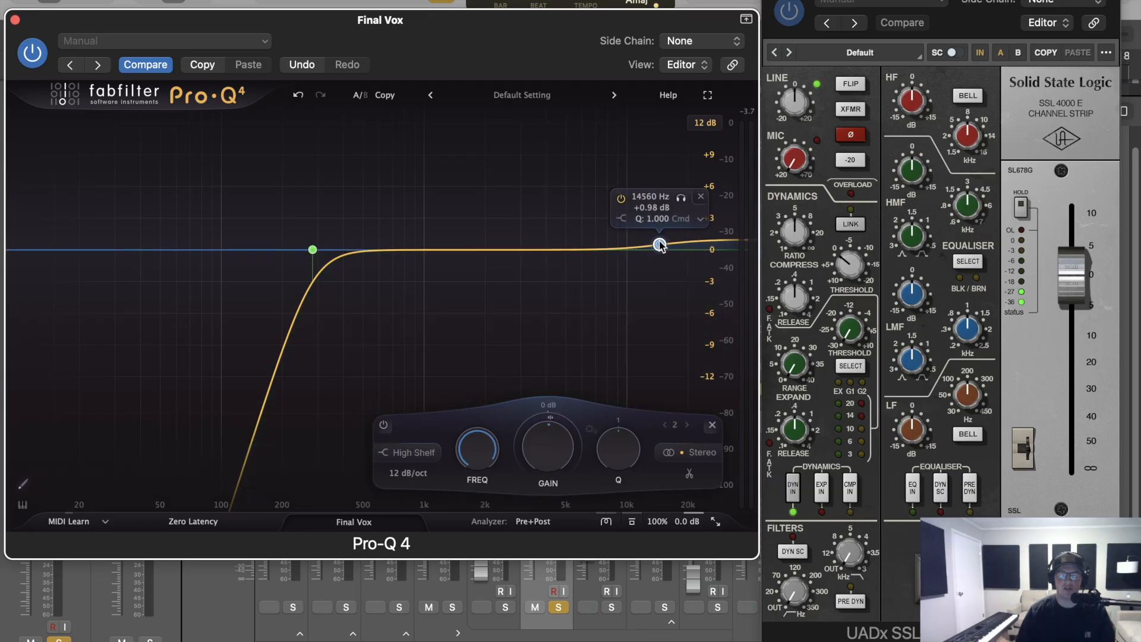
left_click(700, 200)
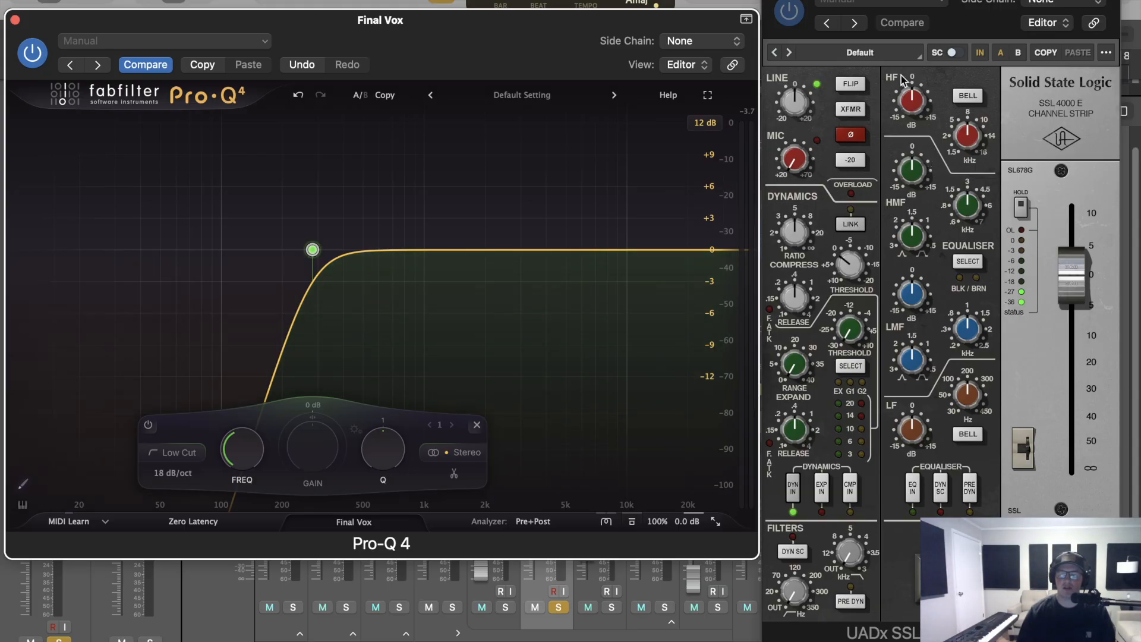
Boost the SSL channel strip's HF band during playback, sweep its frequency to just above 8 kHz, and settle its gain
left_click(920, 111)
key("space")
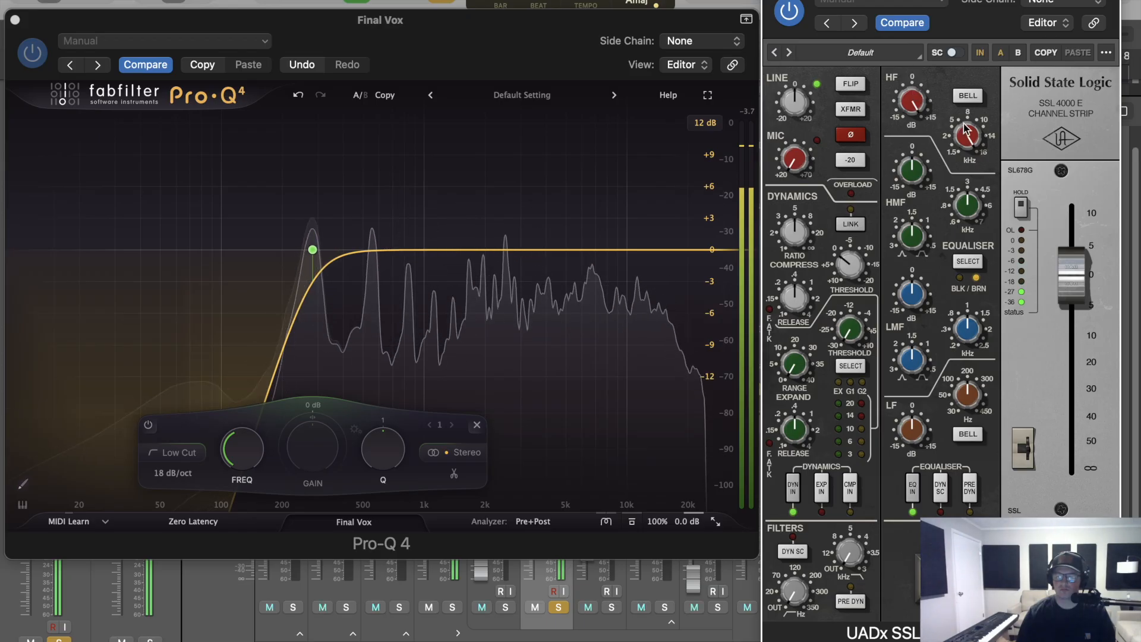
left_click_drag(958, 138, 962, 187)
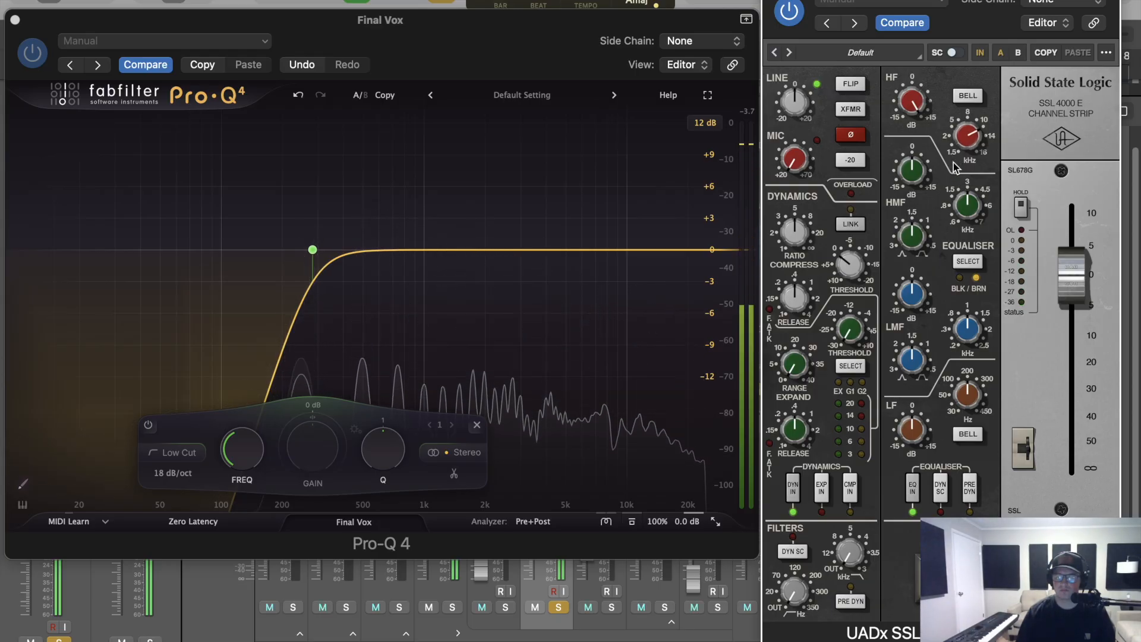
left_click_drag(904, 95, 900, 133)
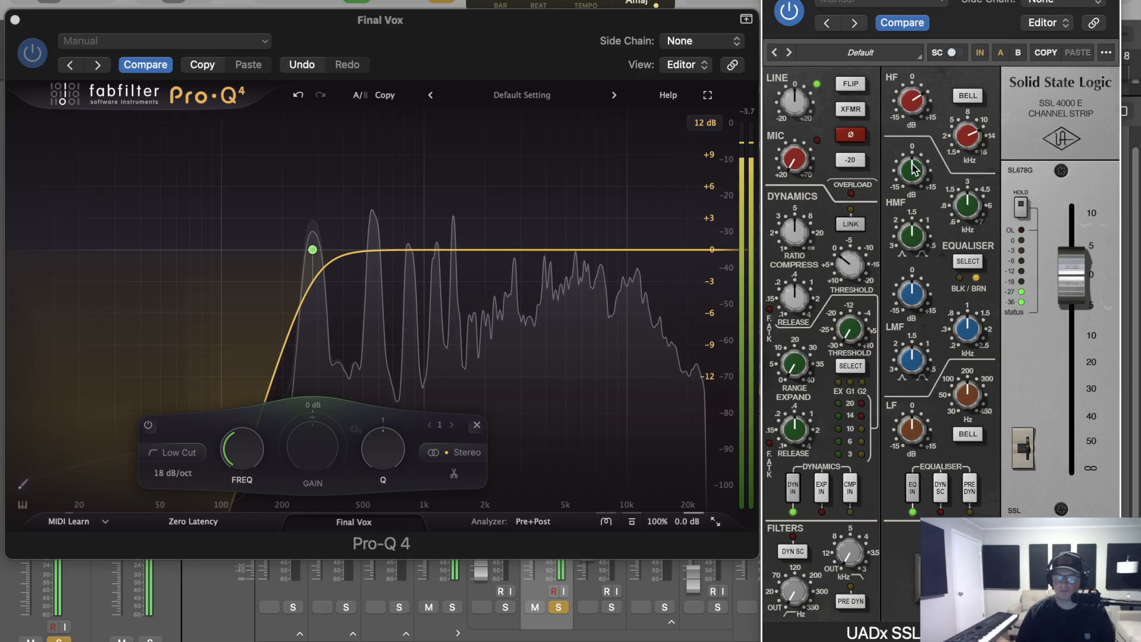
left_click_drag(976, 138, 966, 153)
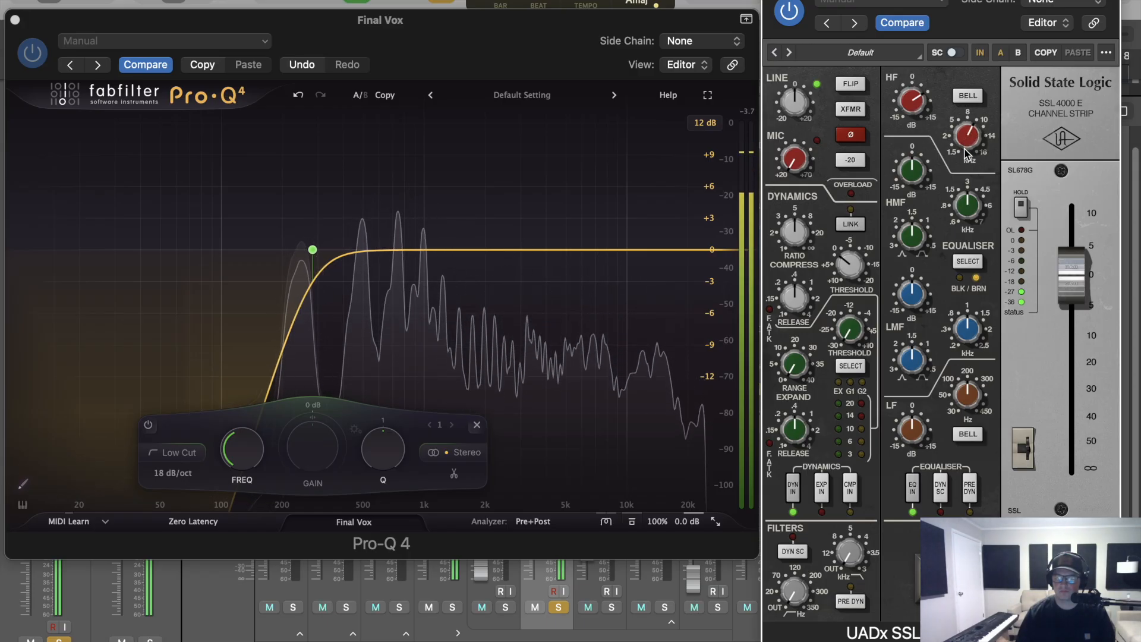
key("space")
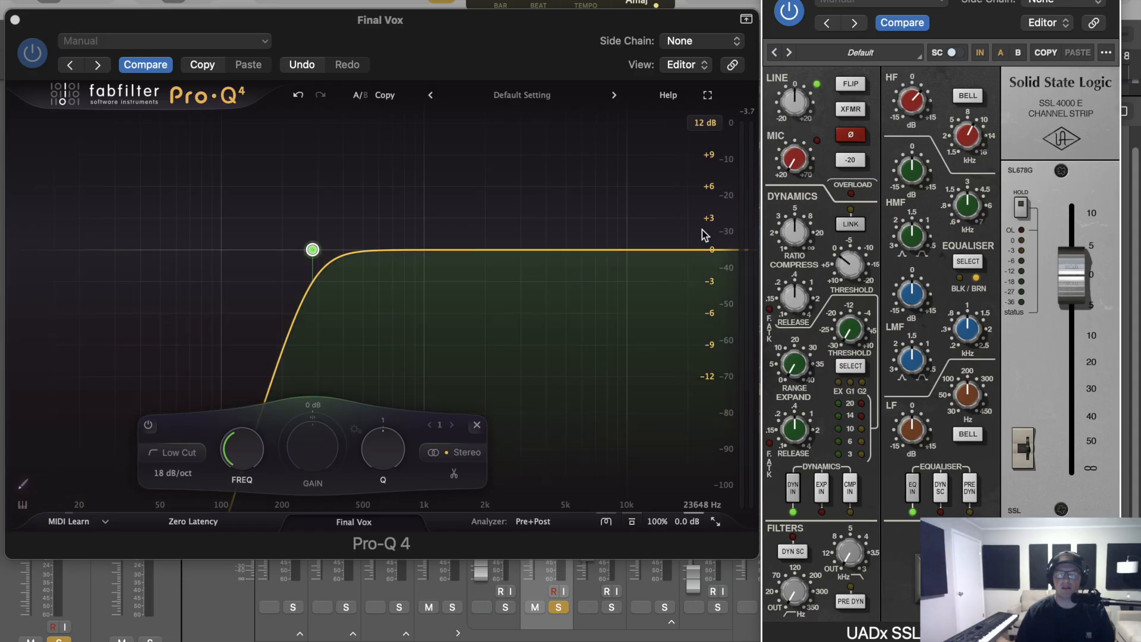
Try a high shelf at 10000 Hz with about +2.4 dB gain in Pro-Q 4, and remove it
left_click_drag(662, 250, 608, 237)
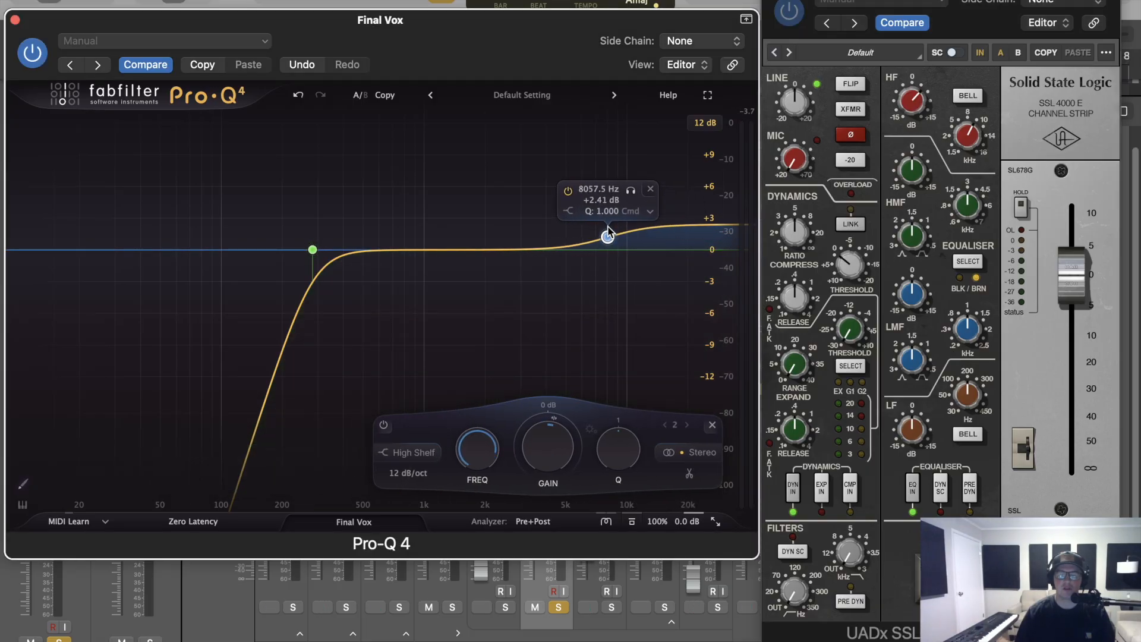
double_click(481, 449)
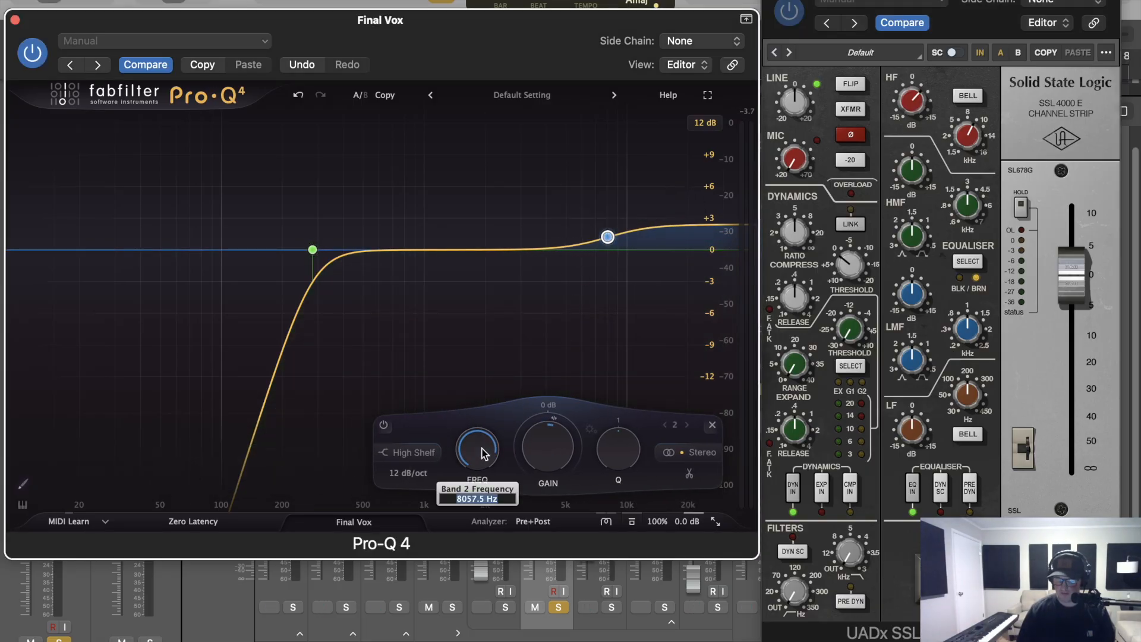
type("10000")
key("Return")
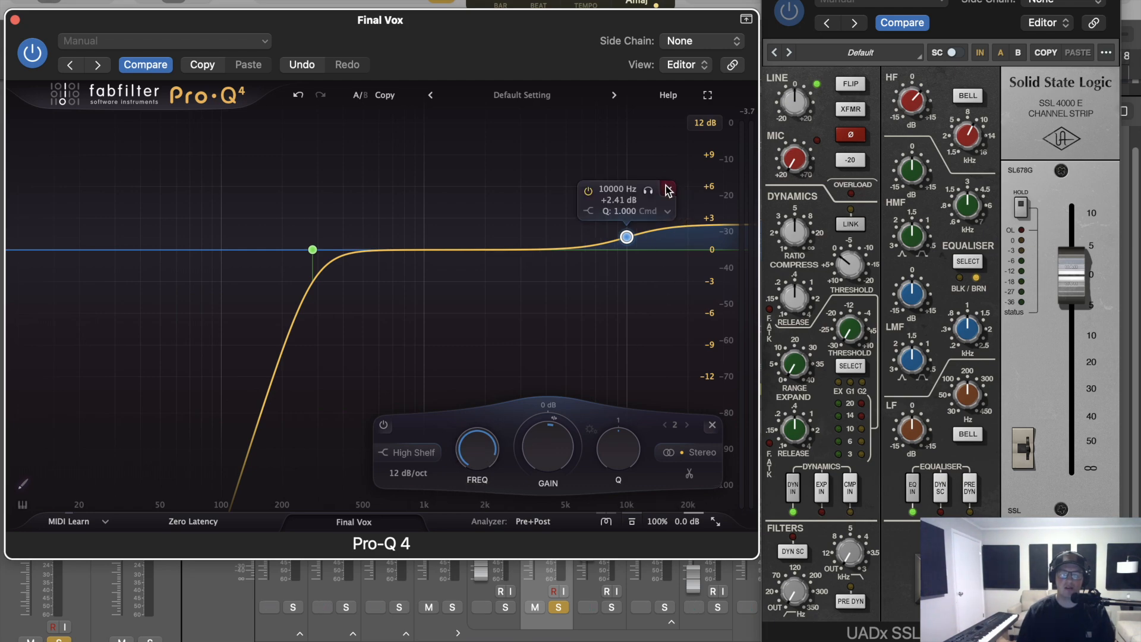
left_click(668, 189)
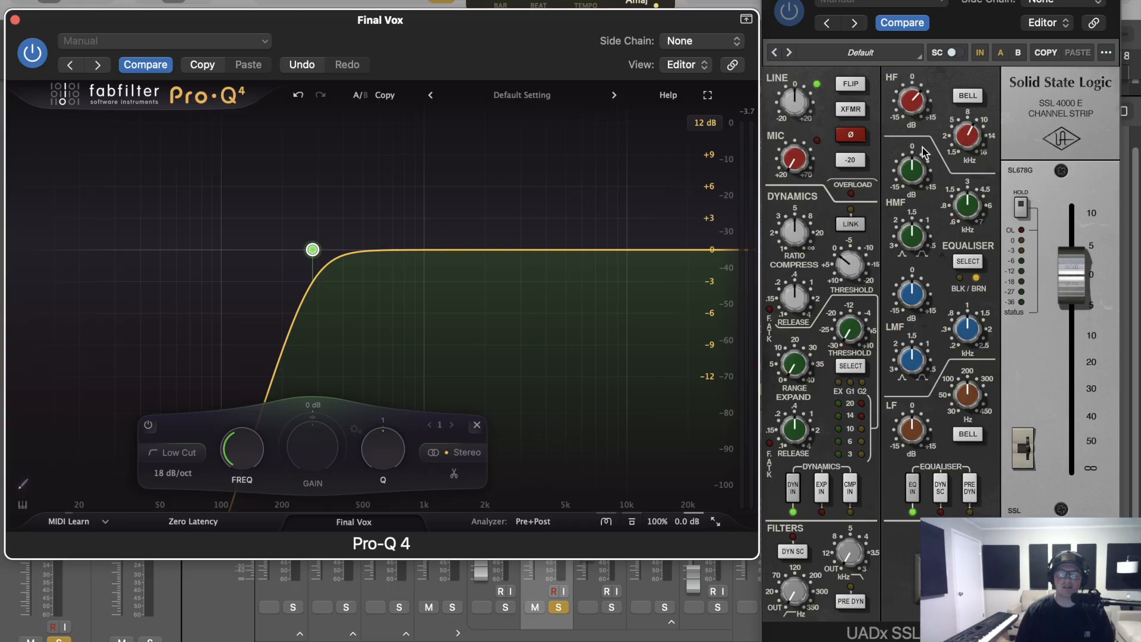
Compare Final Vox with the SSL channel strip bypassed and enabled during playback
key("space")
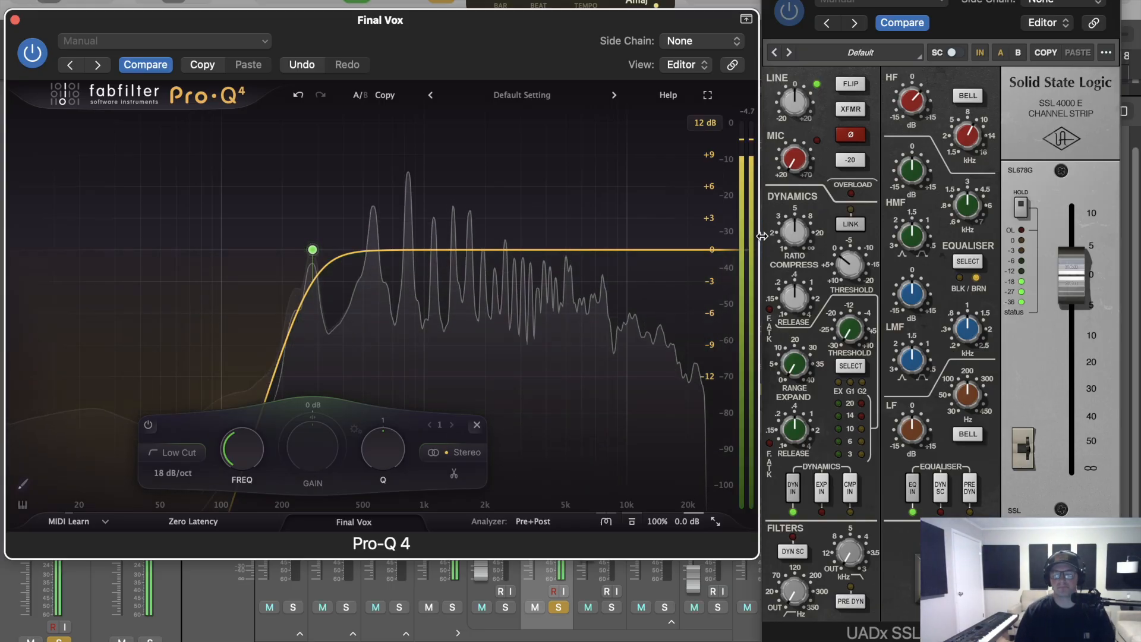
left_click(793, 17)
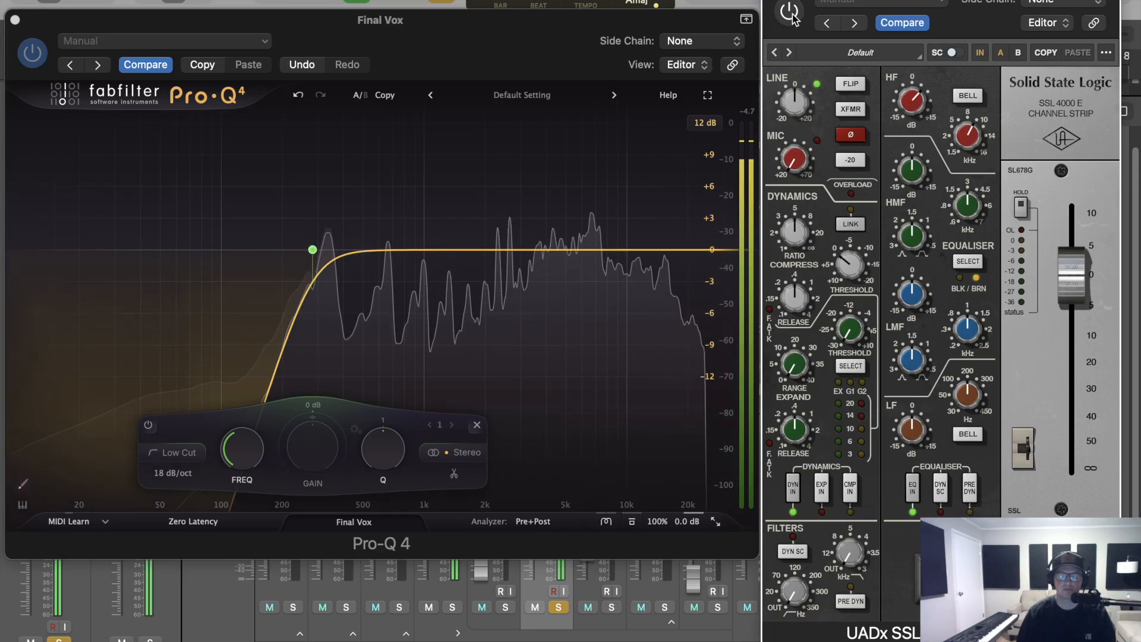
left_click(791, 13)
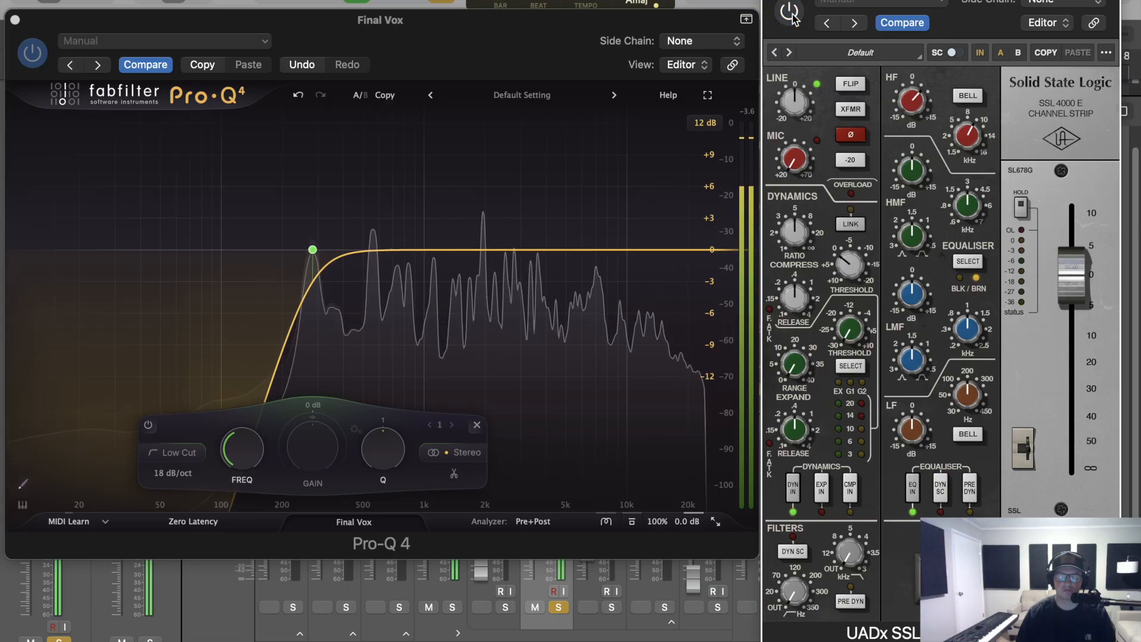
key("space")
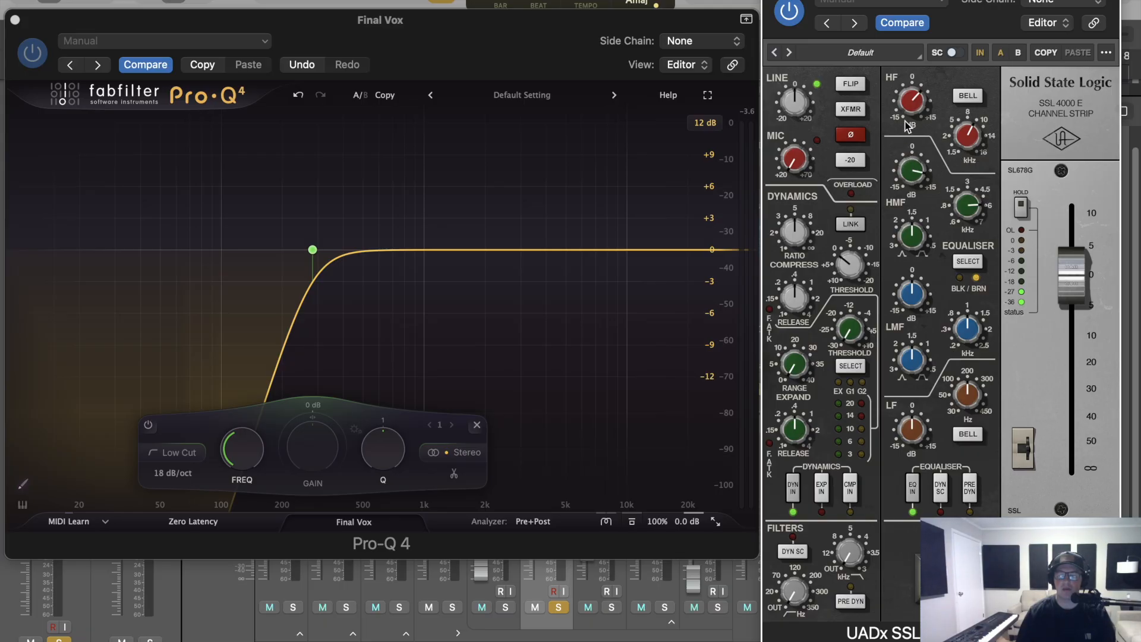
Try a bell boost at 4577 Hz and a high shelf of about +3.8 dB at 15734 Hz in Pro-Q 4, removing both bands
left_click_drag(558, 251, 558, 151)
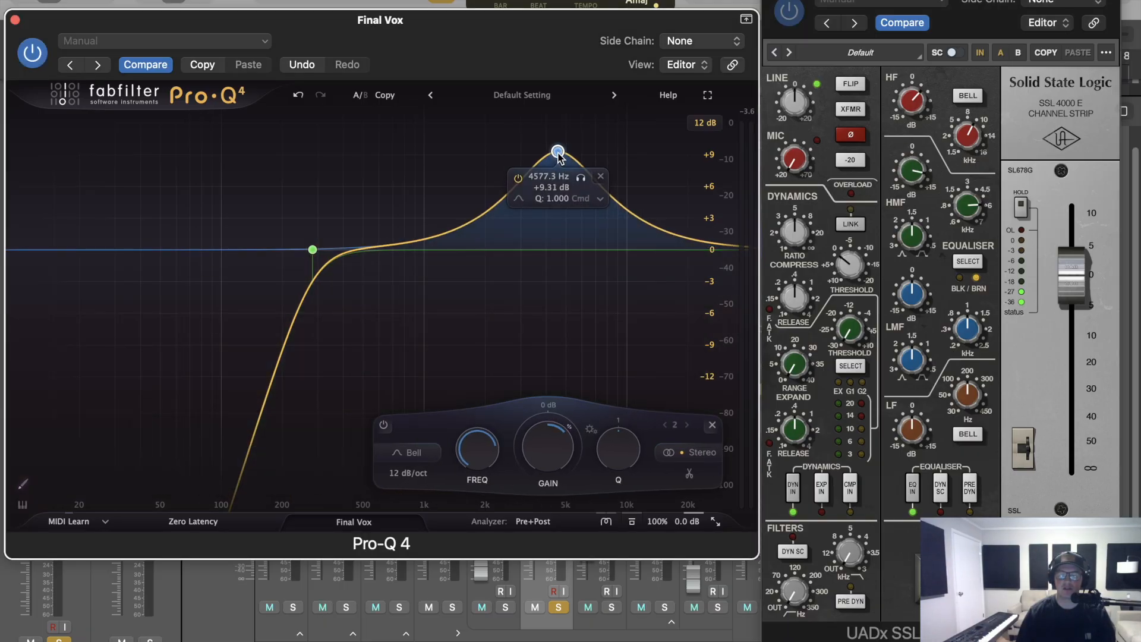
left_click(597, 183)
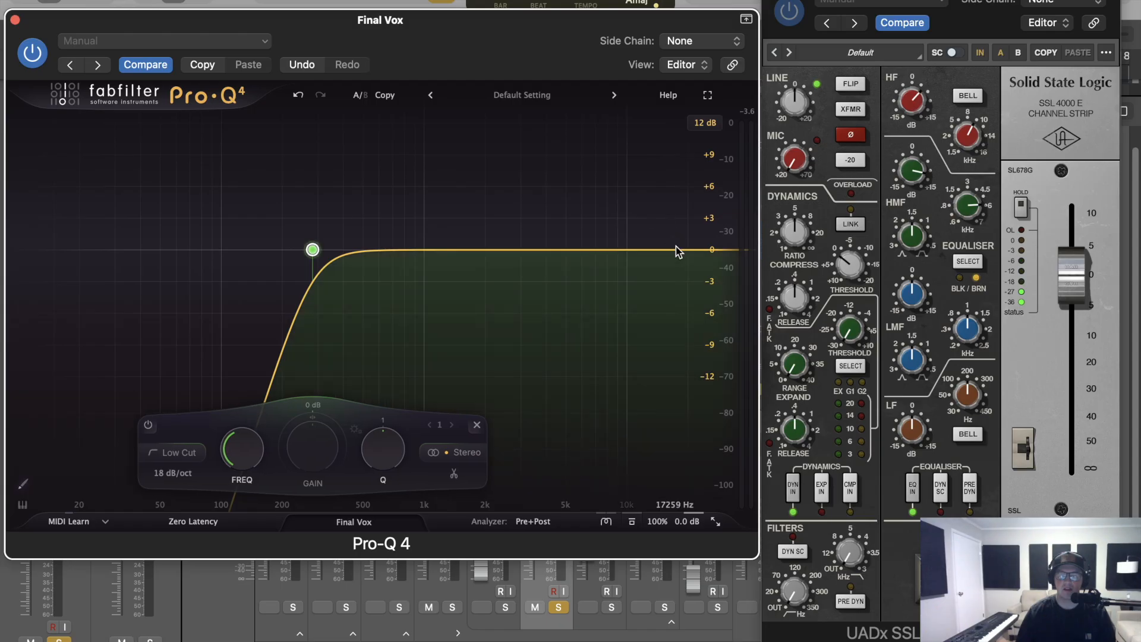
left_click_drag(682, 250, 666, 229)
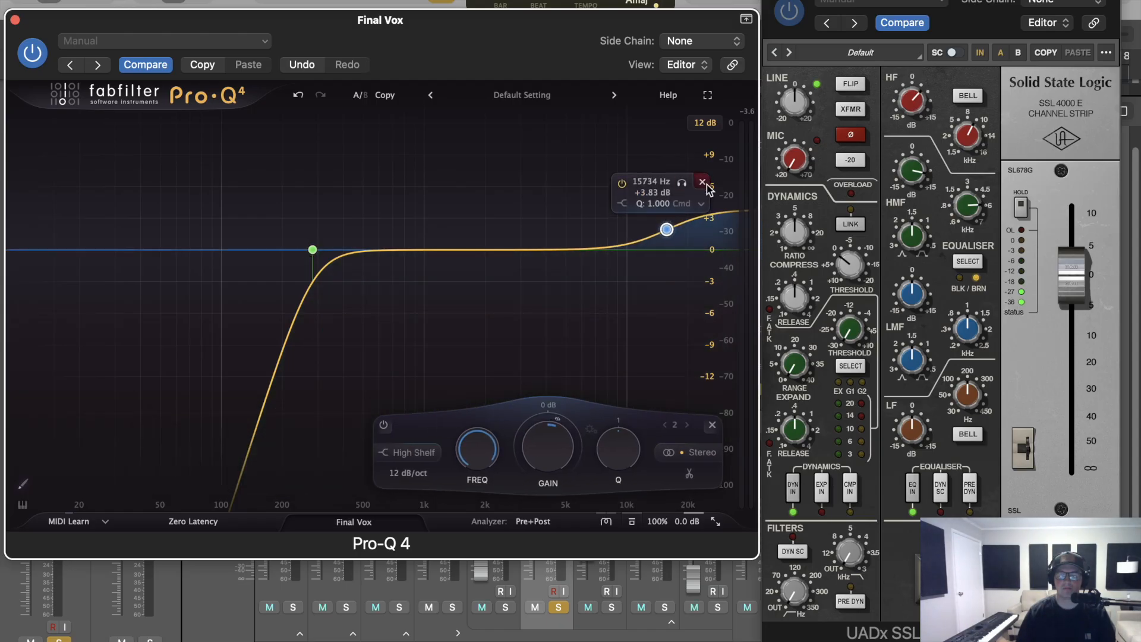
left_click(704, 183)
Sweep the SSL channel strip's HMF band with heavy gain during playback, settling on a small boost and adjusting its frequency and Q
key("space")
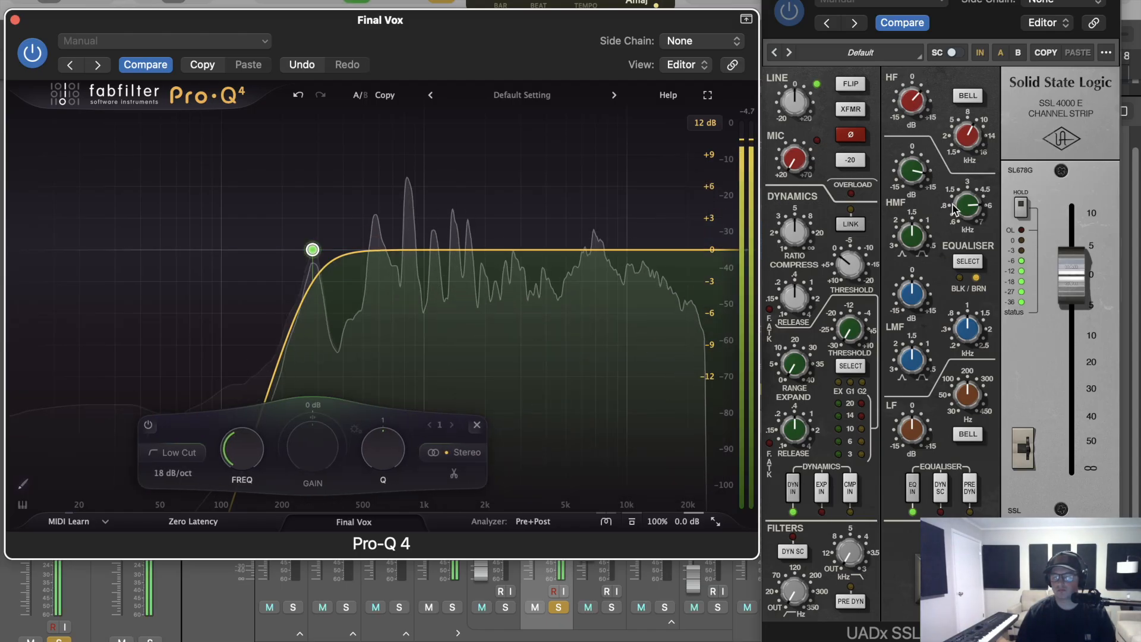
left_click_drag(909, 170, 906, 159)
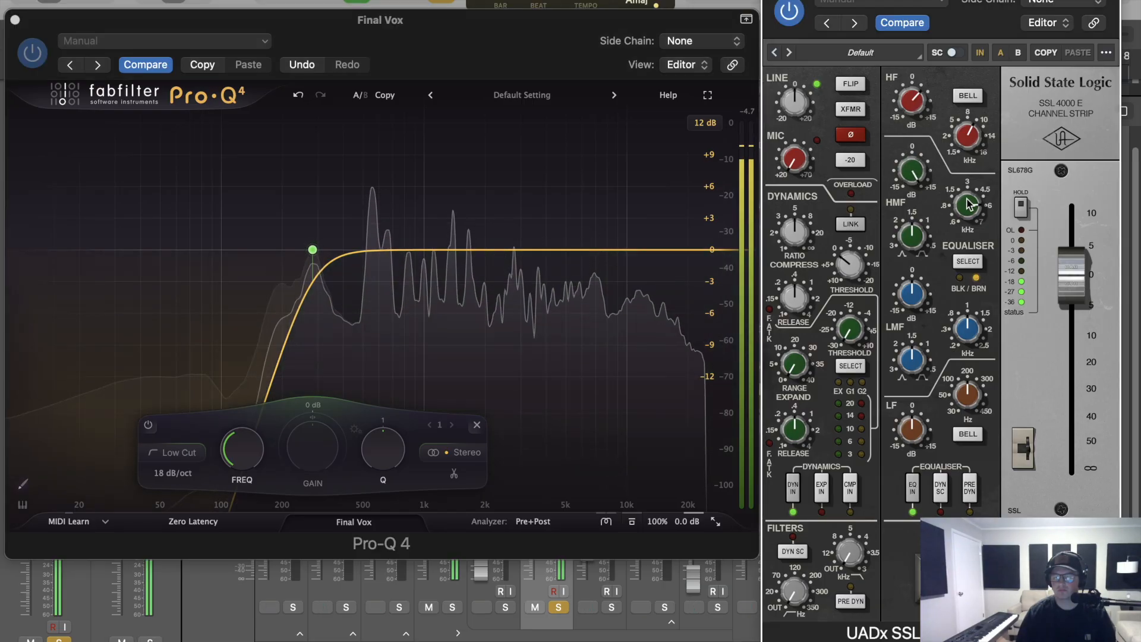
left_click_drag(967, 208, 967, 227)
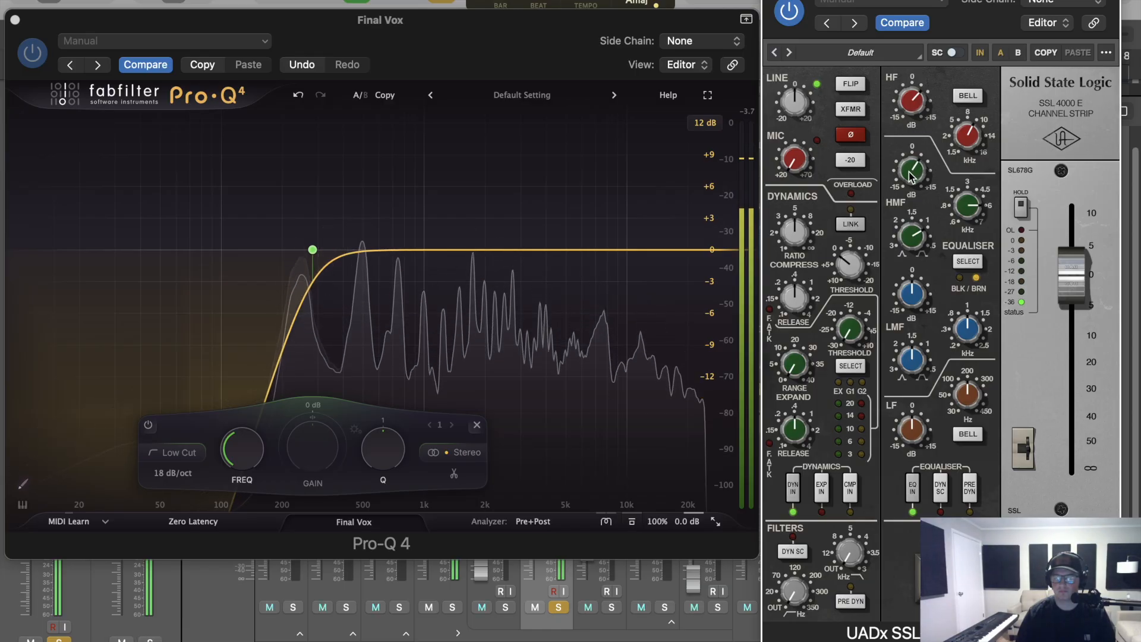
Audition the vocal with the SSL channel strip bypassed and re-enabled, and fine-tune its HF gain
left_click(791, 10)
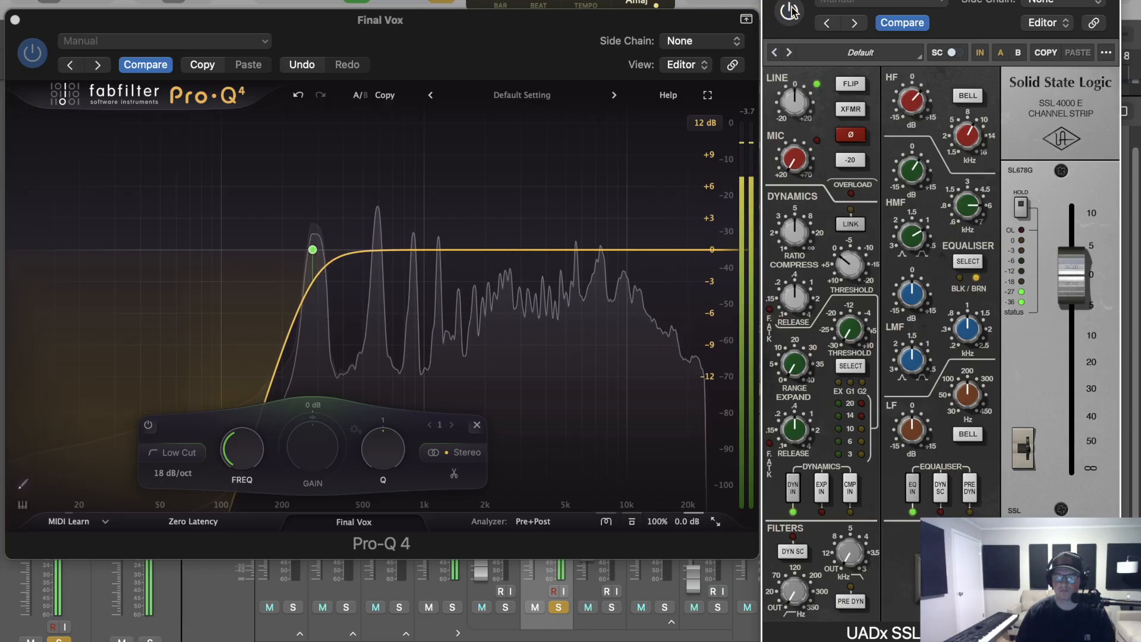
left_click(791, 11)
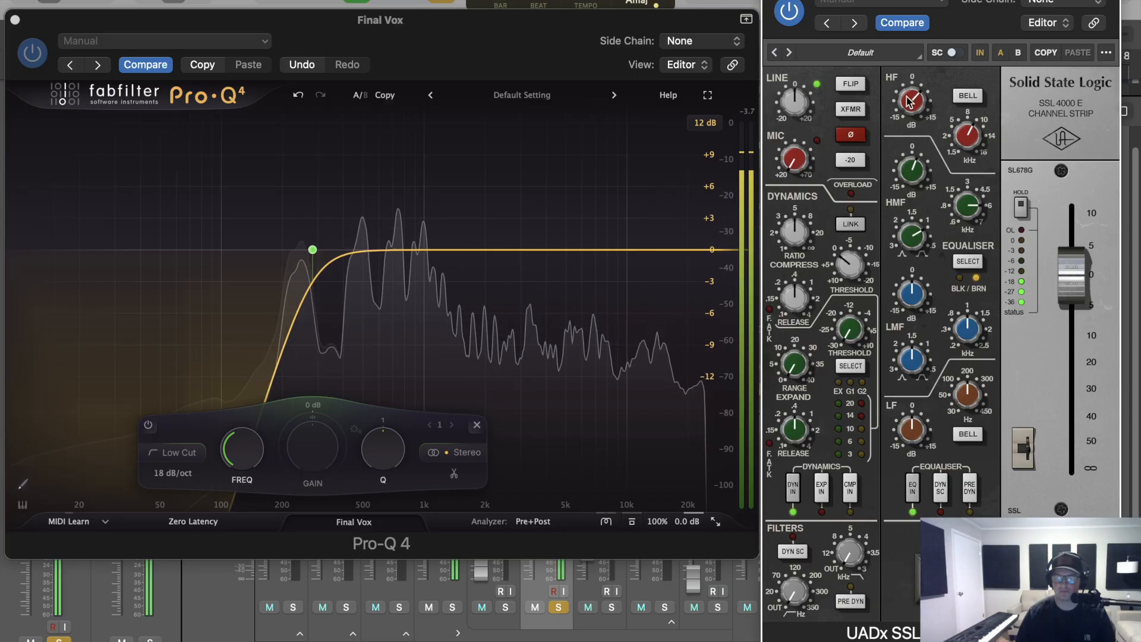
left_click_drag(909, 102, 909, 105)
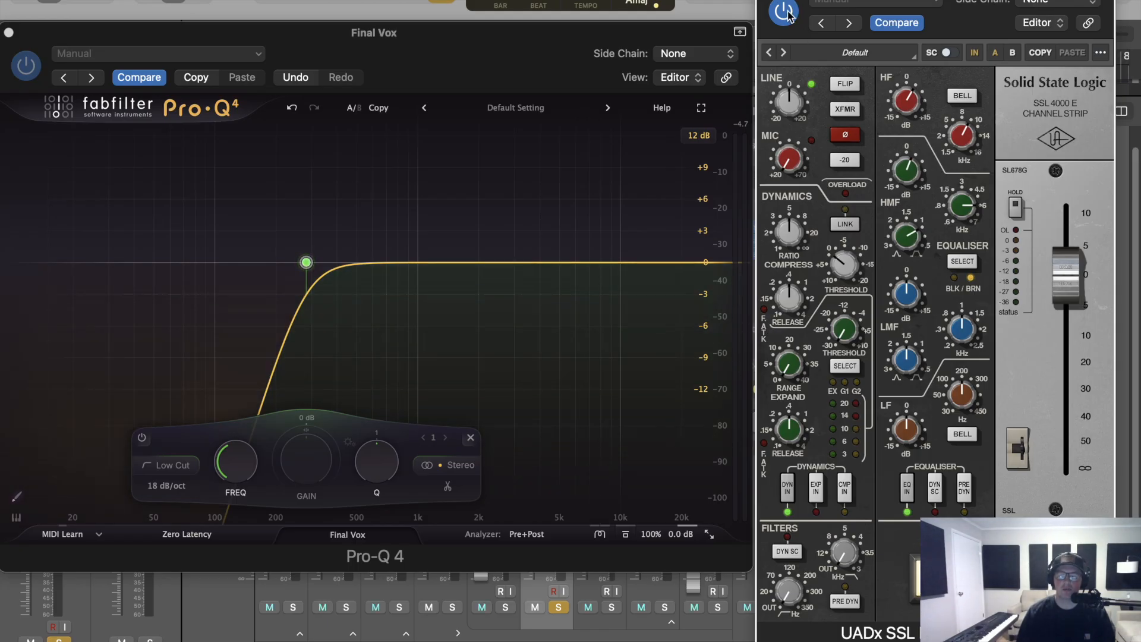
Play Final Vox and compare it with the SSL channel strip on, bypassed and back on
key("space")
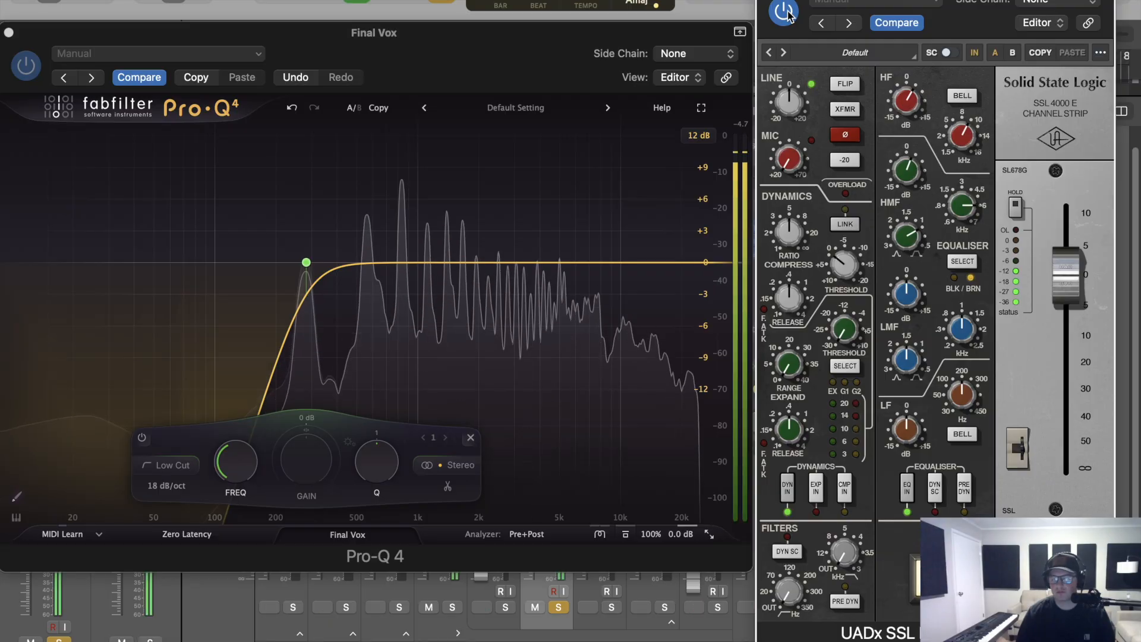
left_click(785, 12)
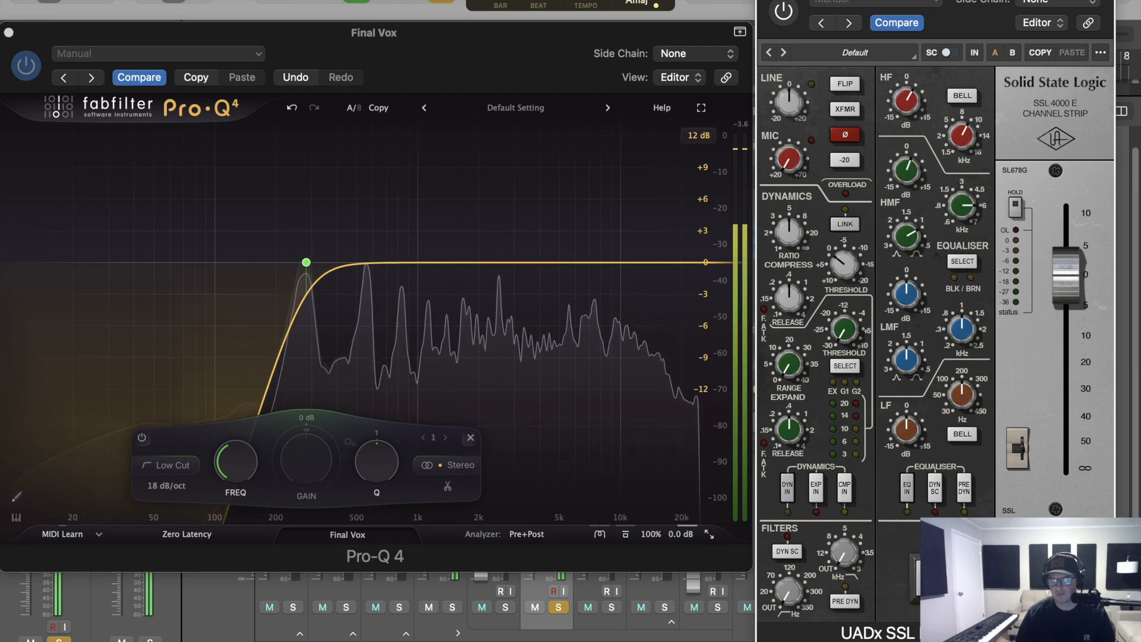
left_click(791, 23)
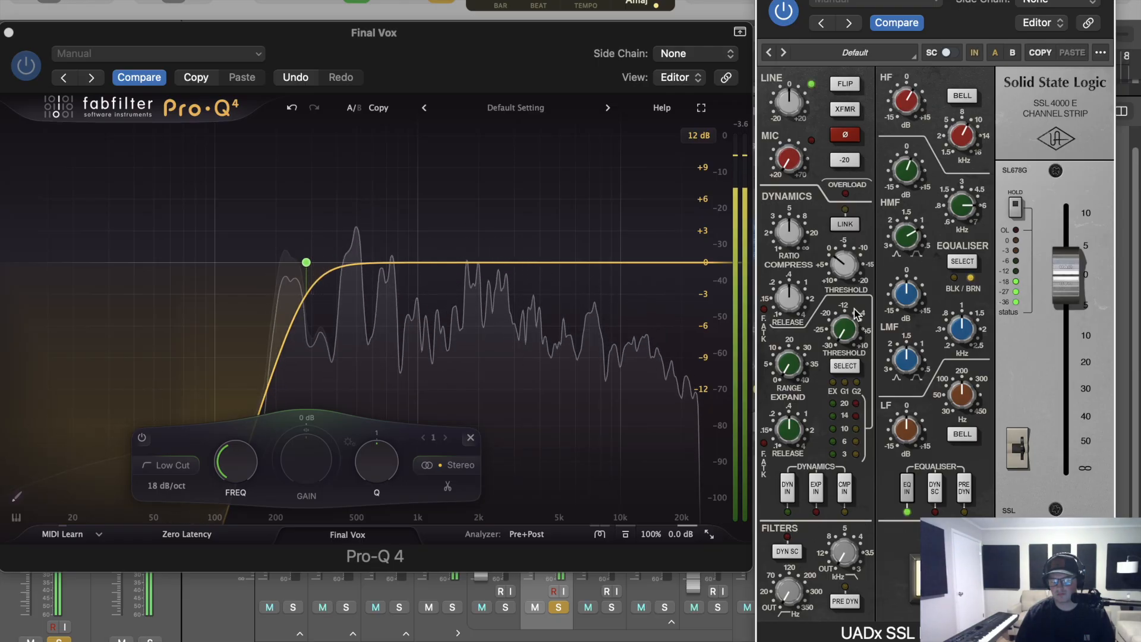
key("space")
Add a bell boost of about +2.4 dB near 700 Hz in Pro-Q 4 with a Q of about 1.67, tuning it during playback
left_click_drag(511, 33, 525, 26)
left_click_drag(446, 255, 502, 256)
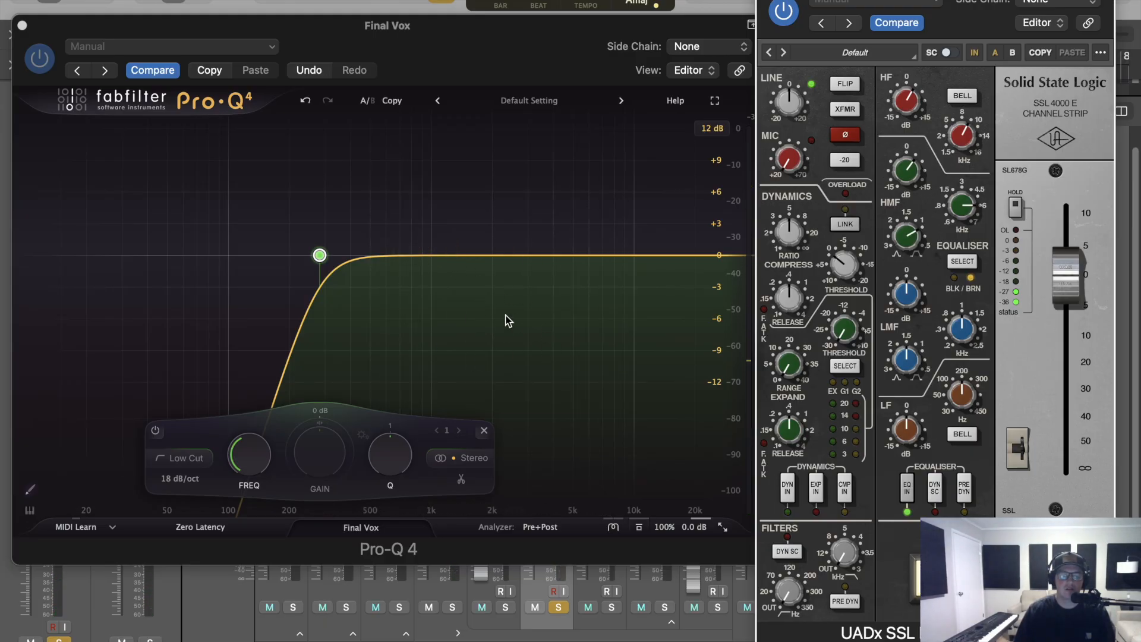
left_click_drag(416, 255, 415, 238)
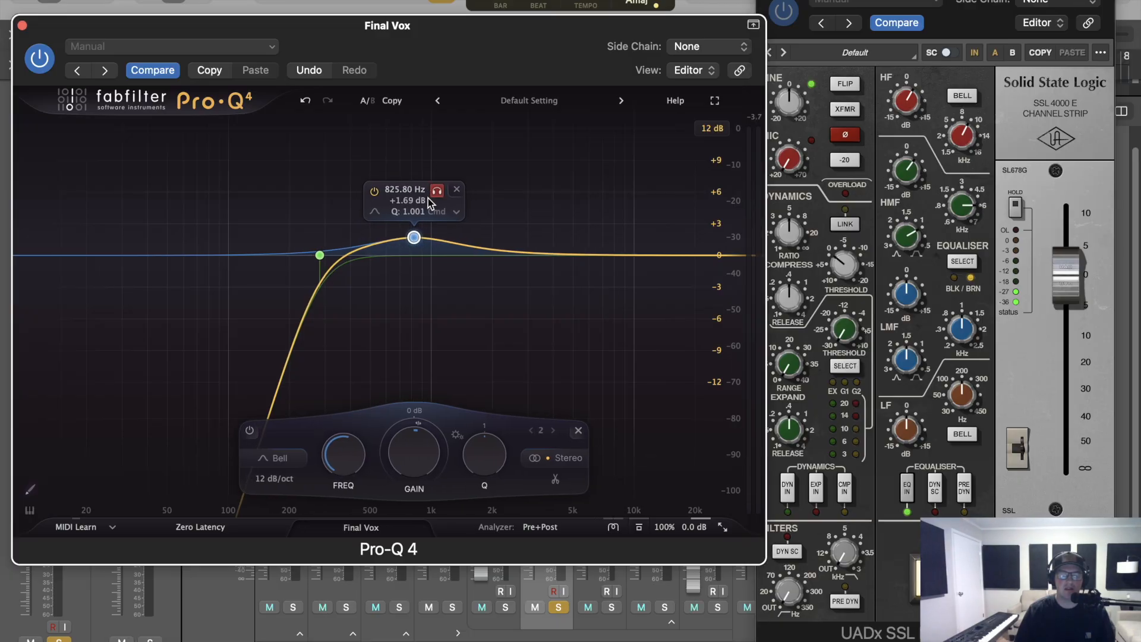
key("space")
mouse_move(414, 237)
left_mouse_down()
mouse_move(438, 229)
mouse_move(399, 228)
left_mouse_up()
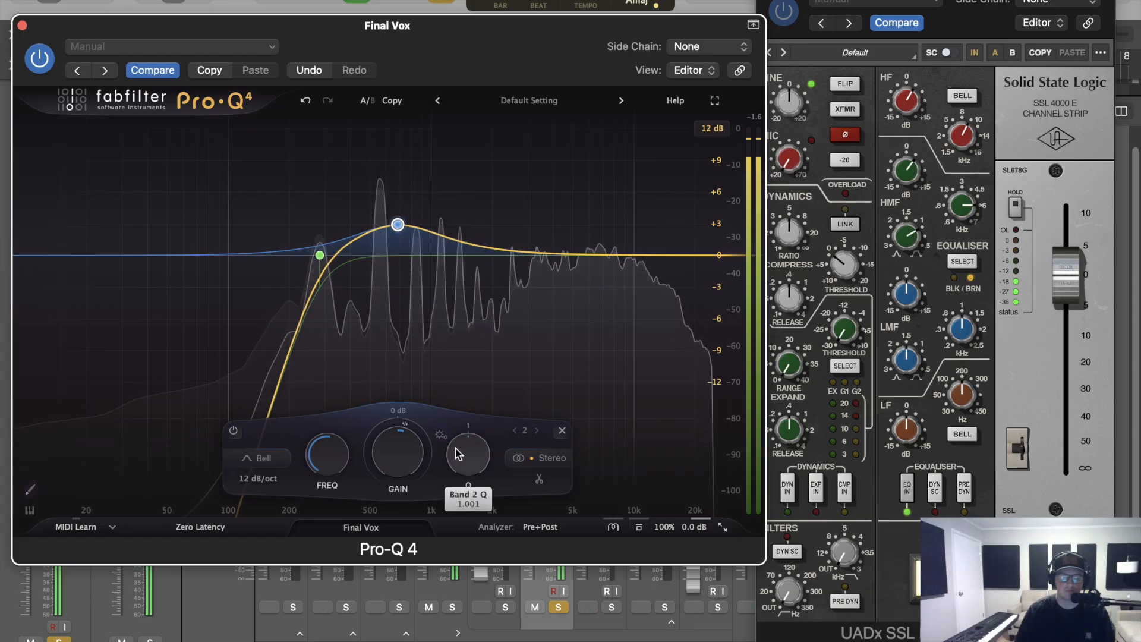
left_click_drag(456, 448, 456, 464)
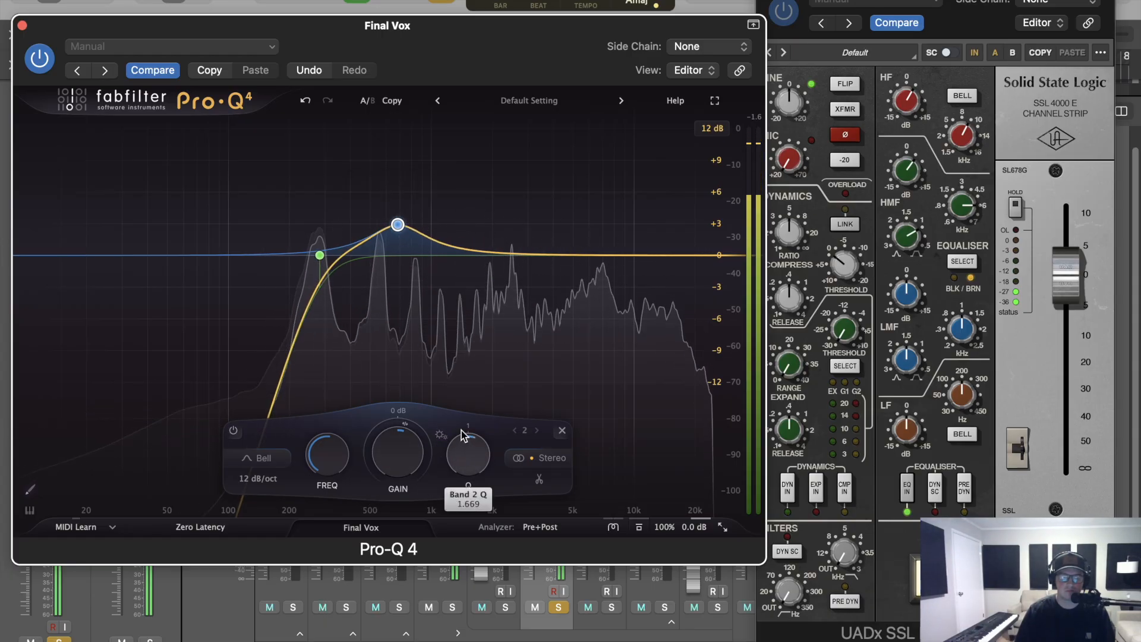
scroll(386, 456, "down", 2)
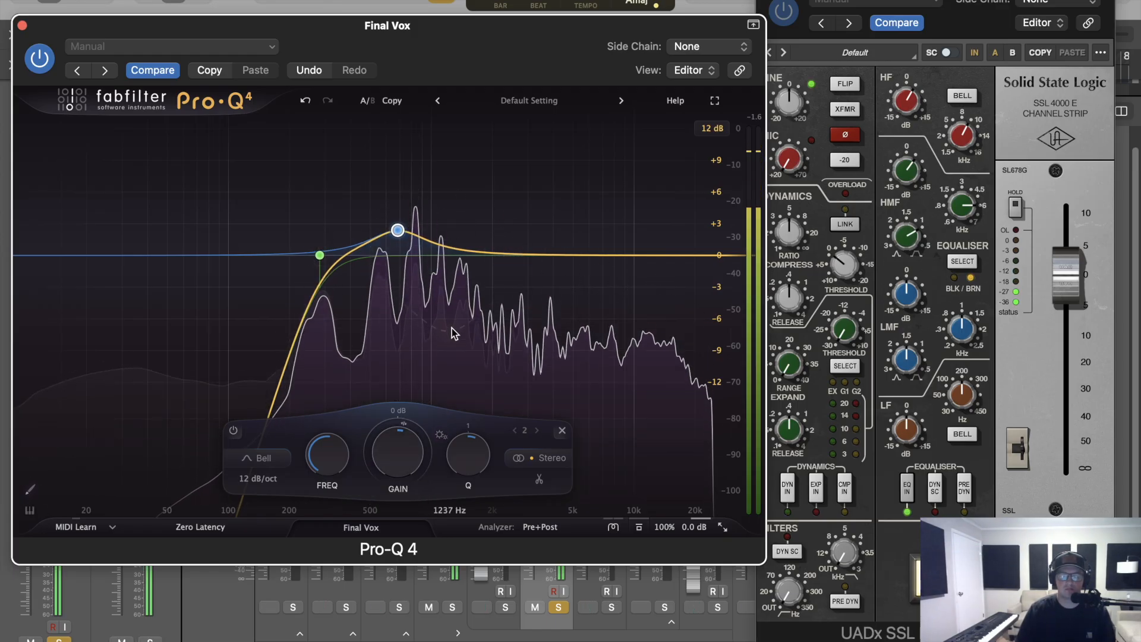
key("space")
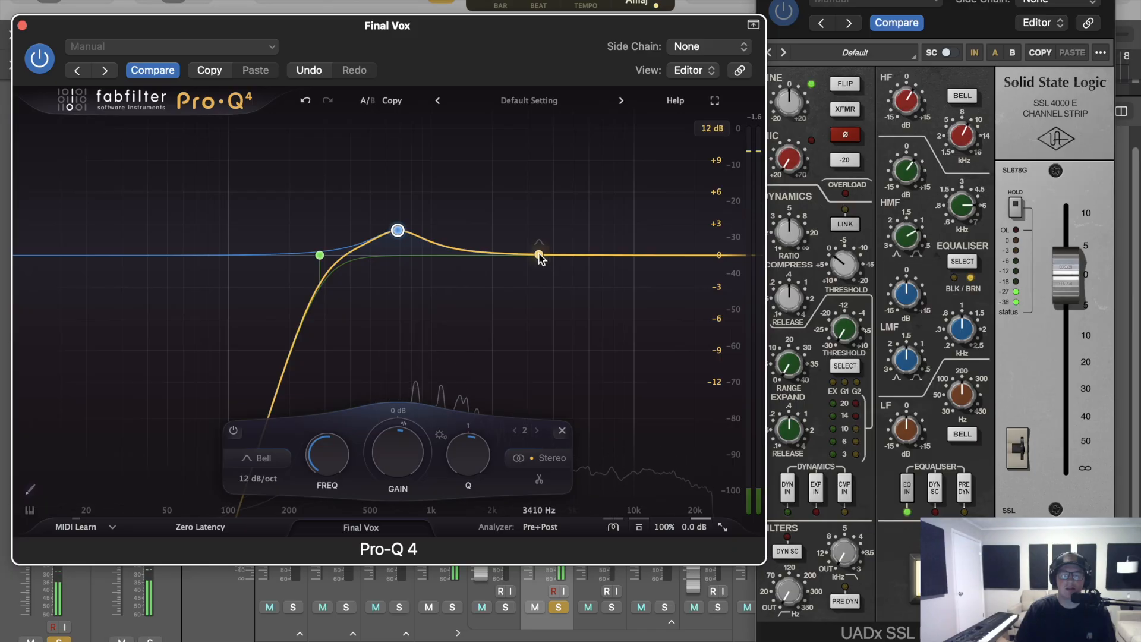
Add a bell cut of about -1.3 dB in Pro-Q 4 and set its frequency to 2000 Hz
mouse_move(558, 257)
left_mouse_down()
mouse_move(580, 266)
mouse_move(559, 270)
left_mouse_up()
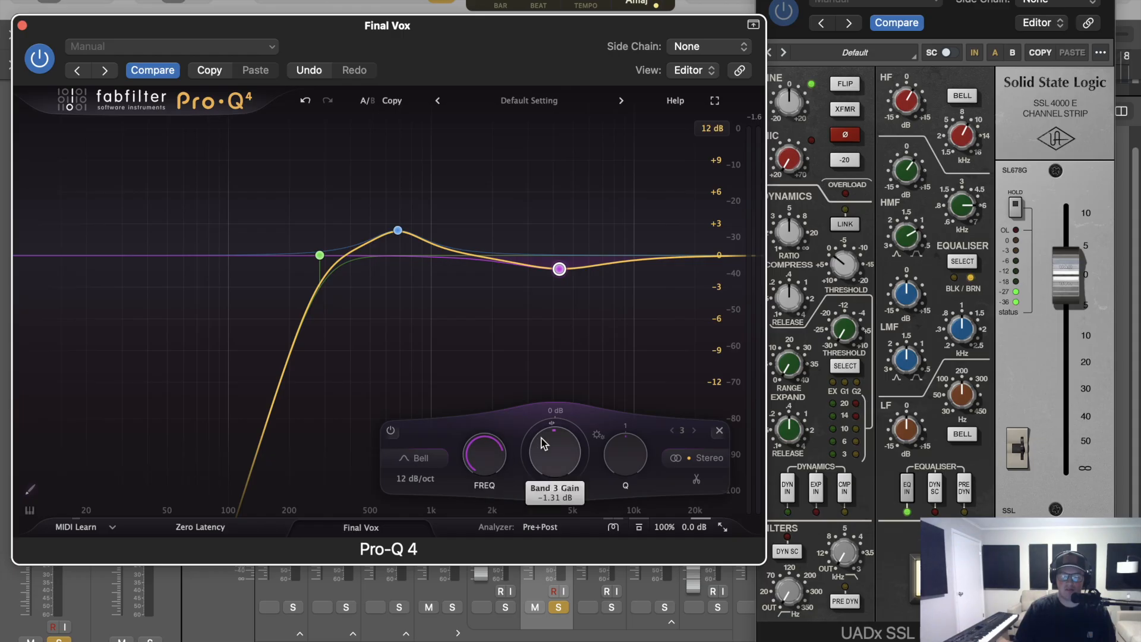
double_click(480, 453)
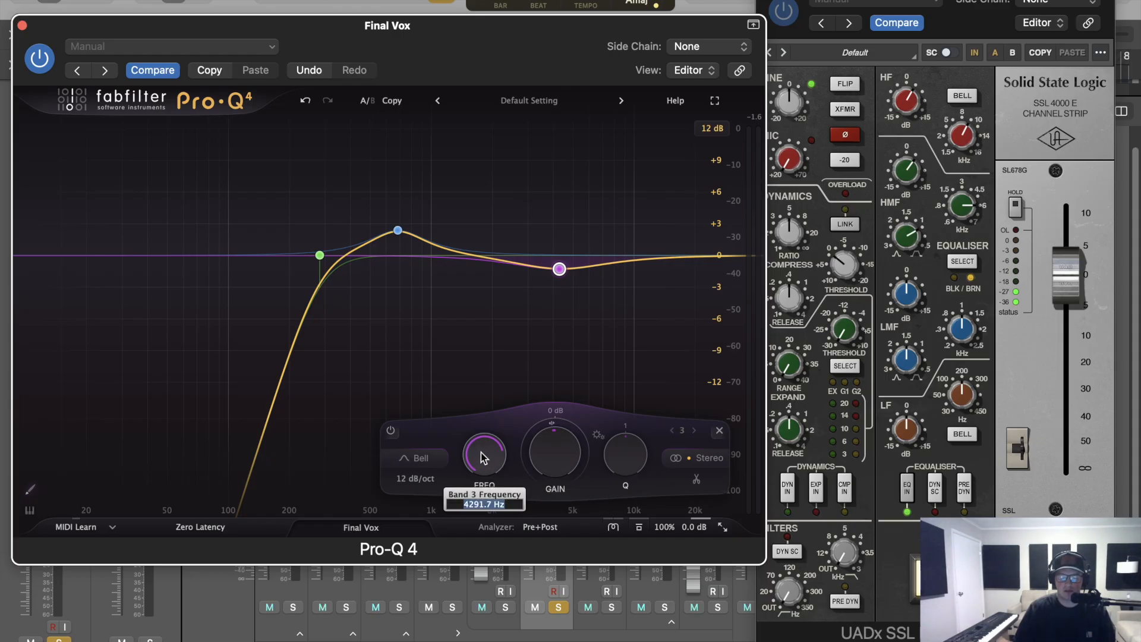
type("2000")
key("Return")
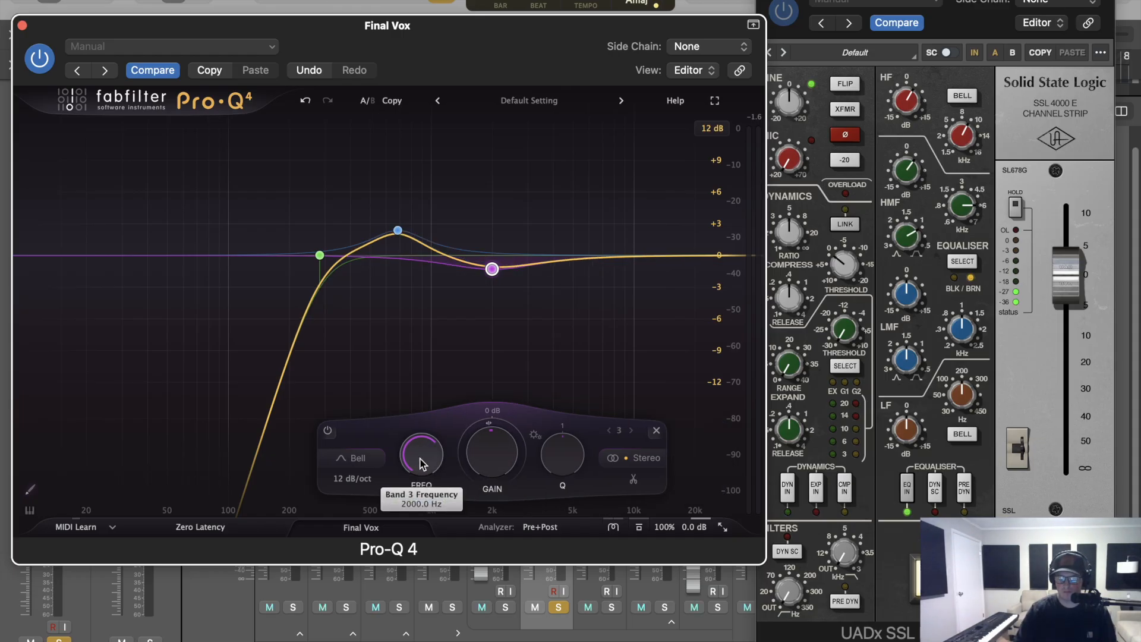
Refine the bell cut during playback to about -1.57 dB with a Q of about 2.32 near 2400 Hz, and close Pro-Q 4
key("space")
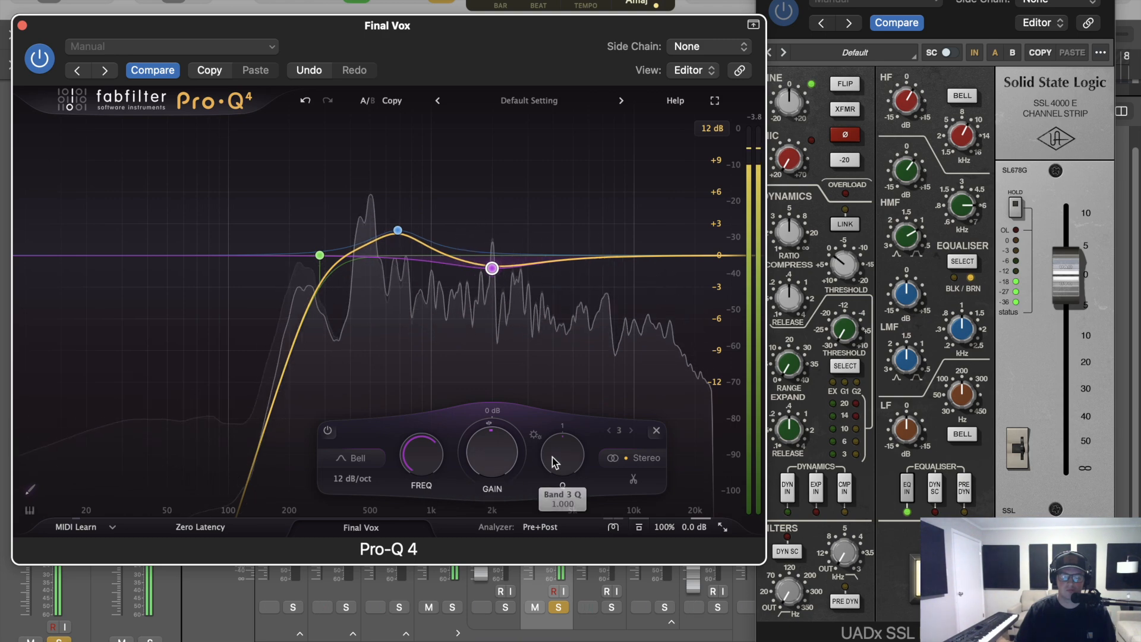
left_click_drag(481, 439, 473, 460)
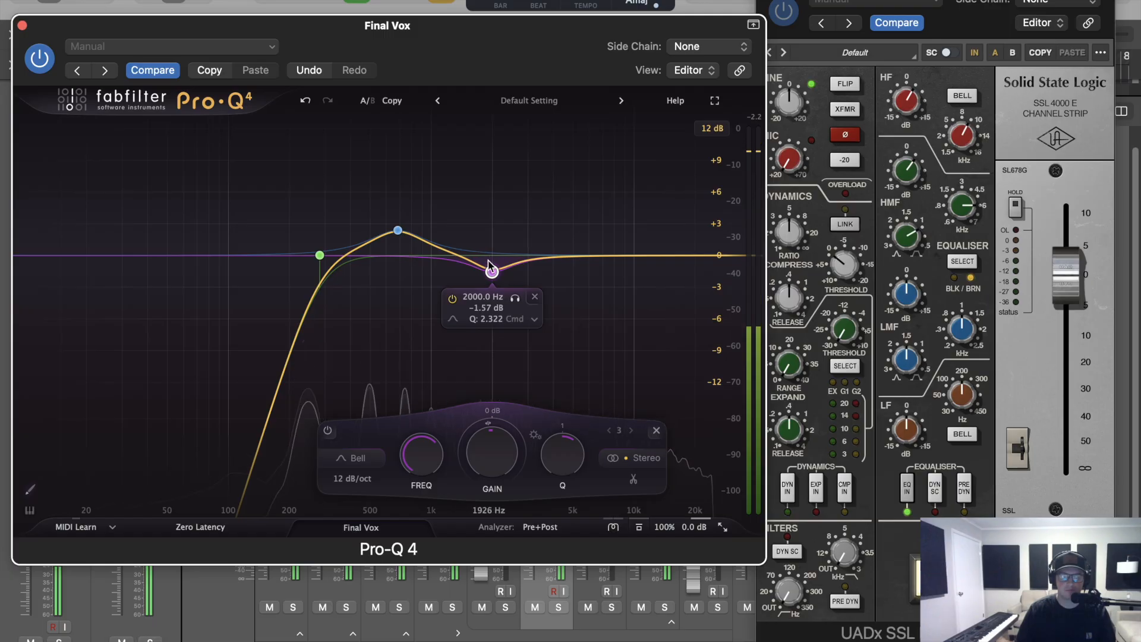
left_click_drag(416, 457, 412, 430)
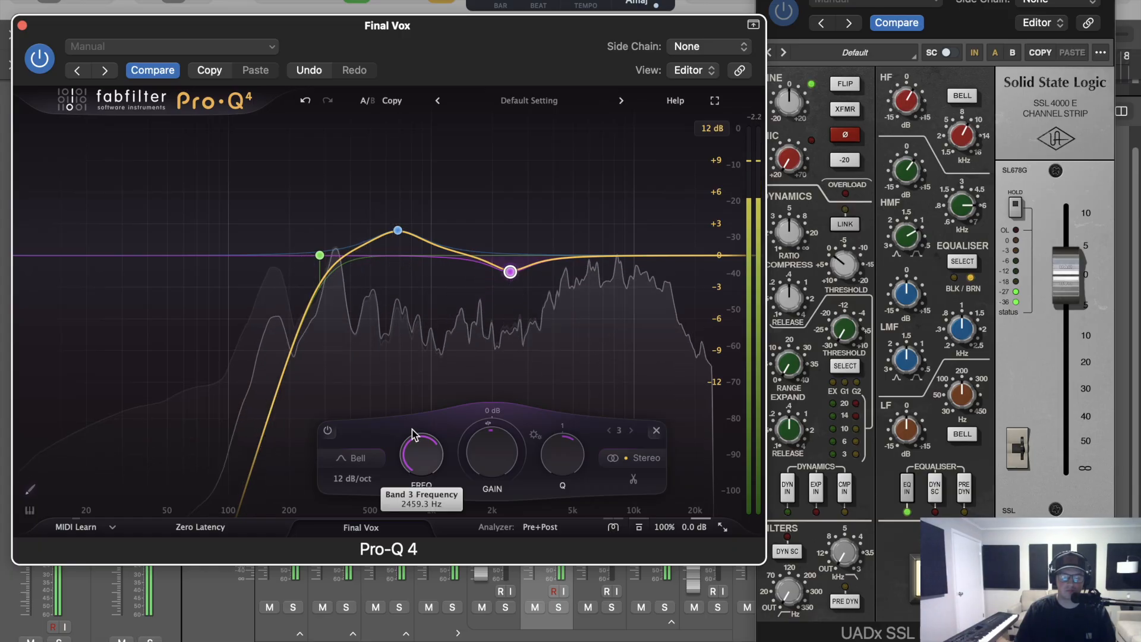
left_click_drag(412, 429, 419, 439)
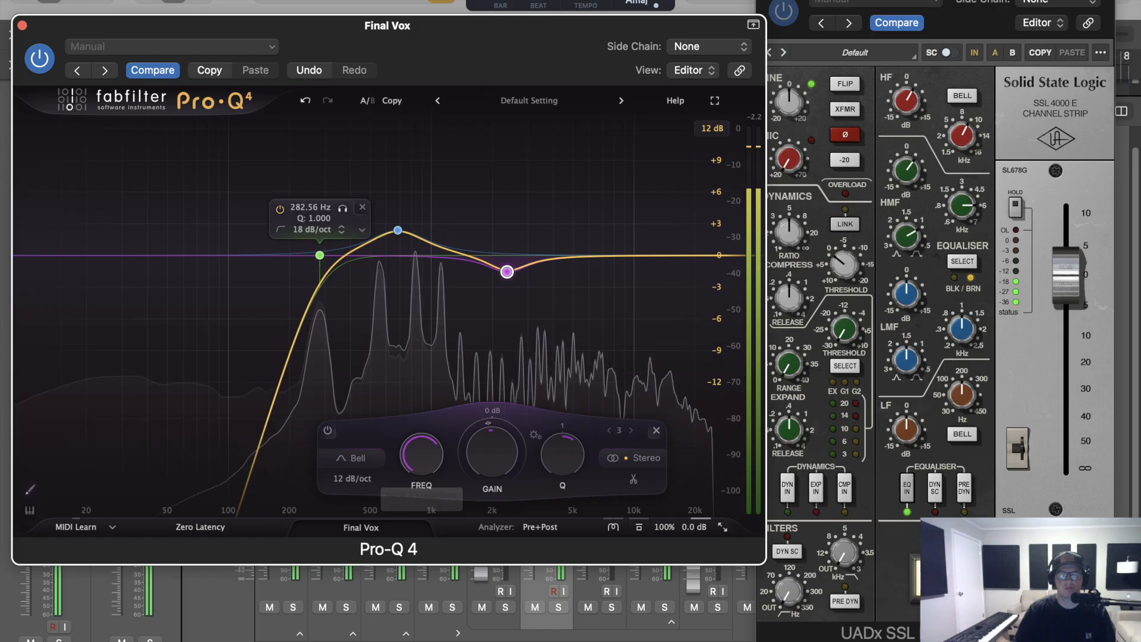
left_click(22, 25)
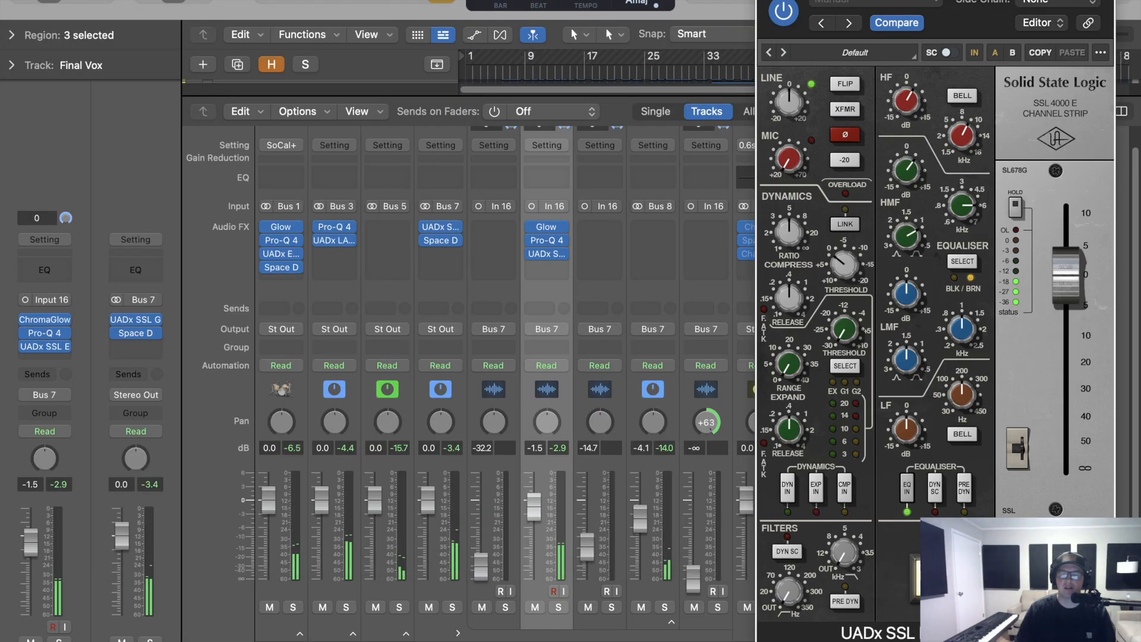
Insert the UADx 1176 FET Compressor after the SSL channel strip on Final Vox and close its window
left_click(547, 267)
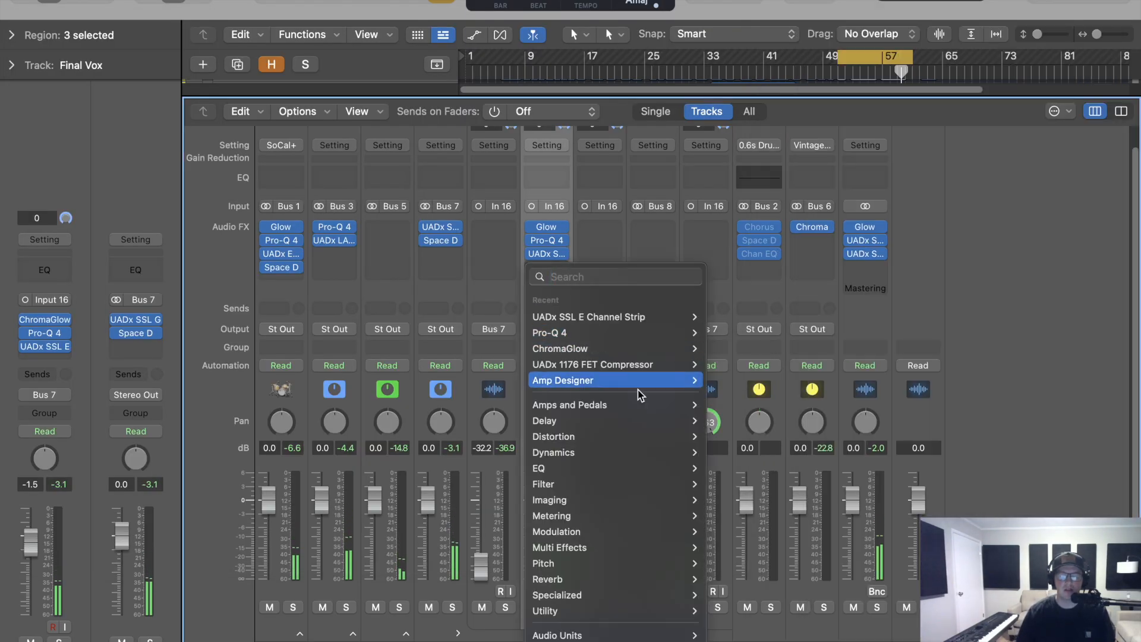
left_click(581, 224)
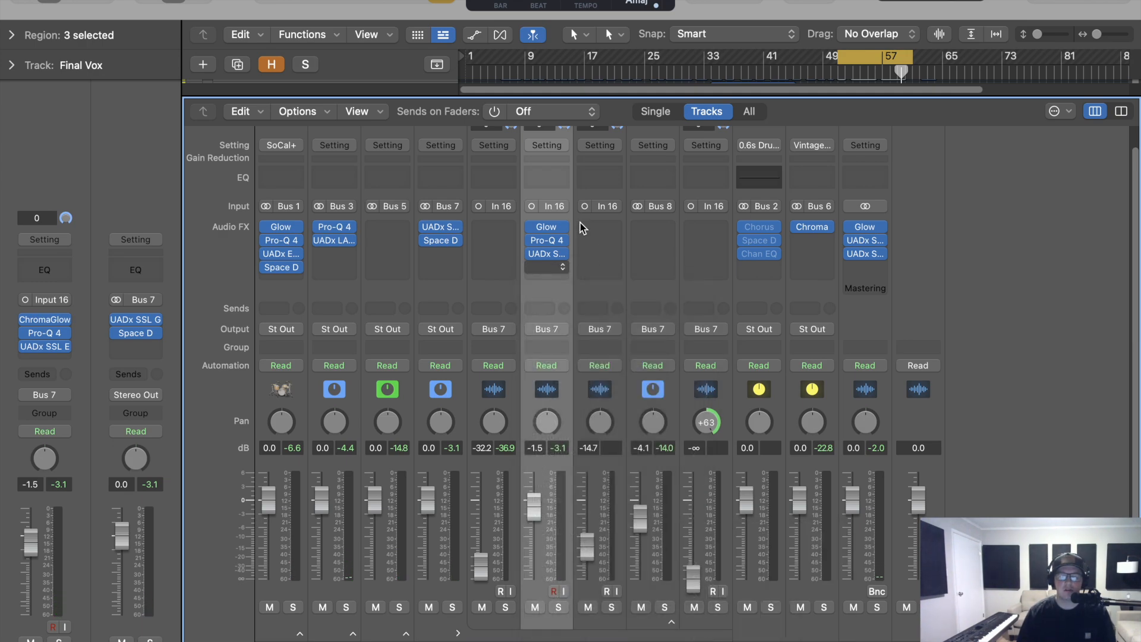
left_click(561, 268)
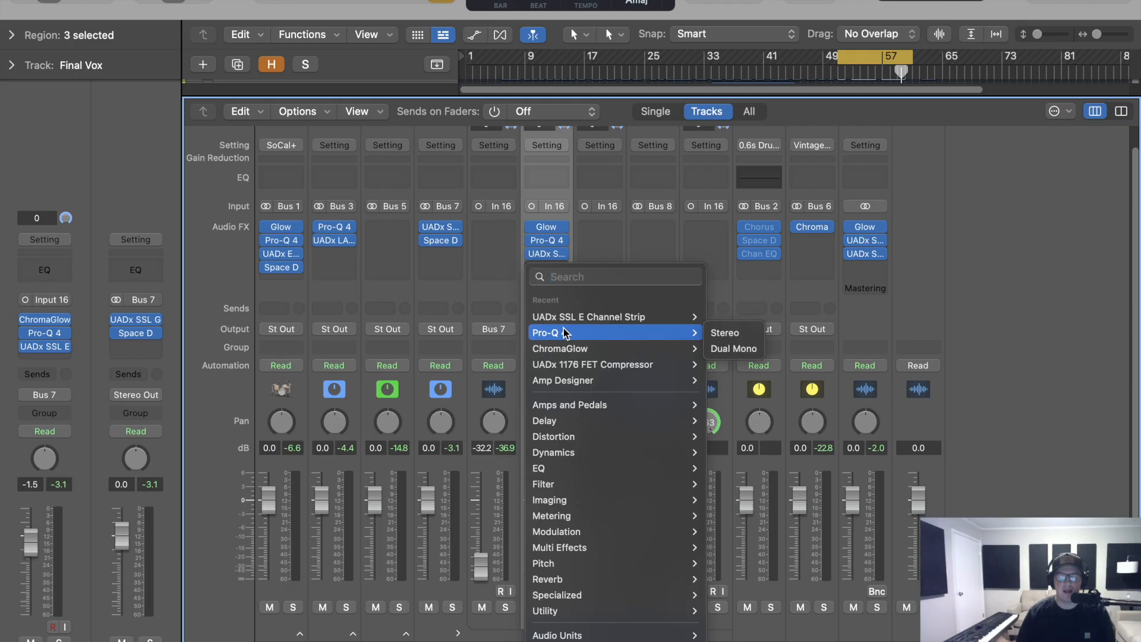
mouse_move(681, 635)
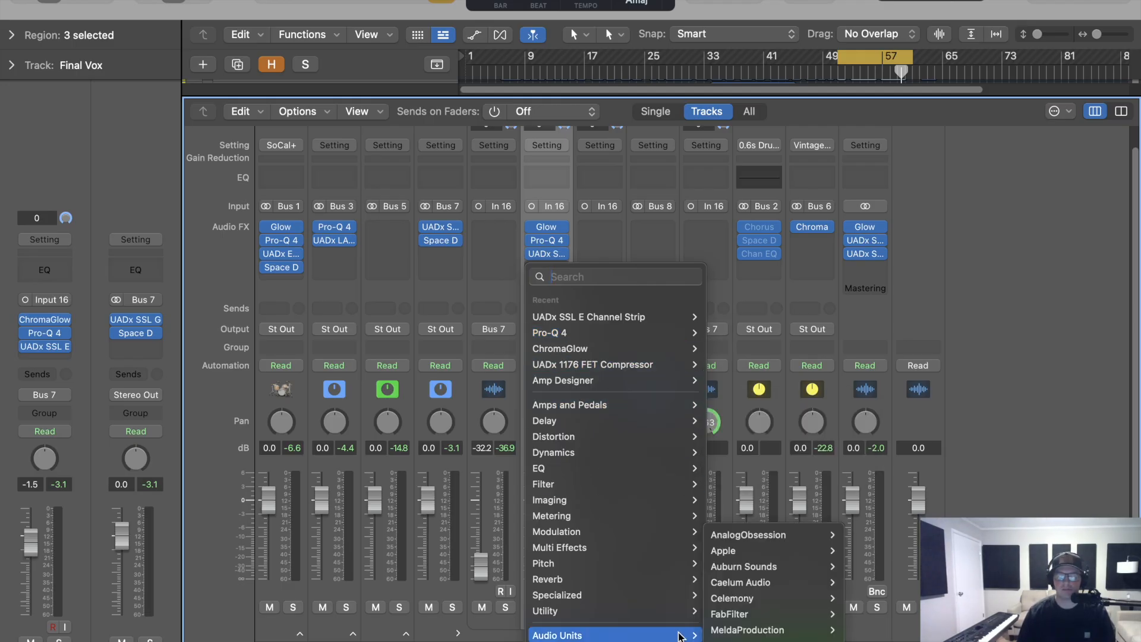
mouse_move(767, 641)
left_click(919, 536)
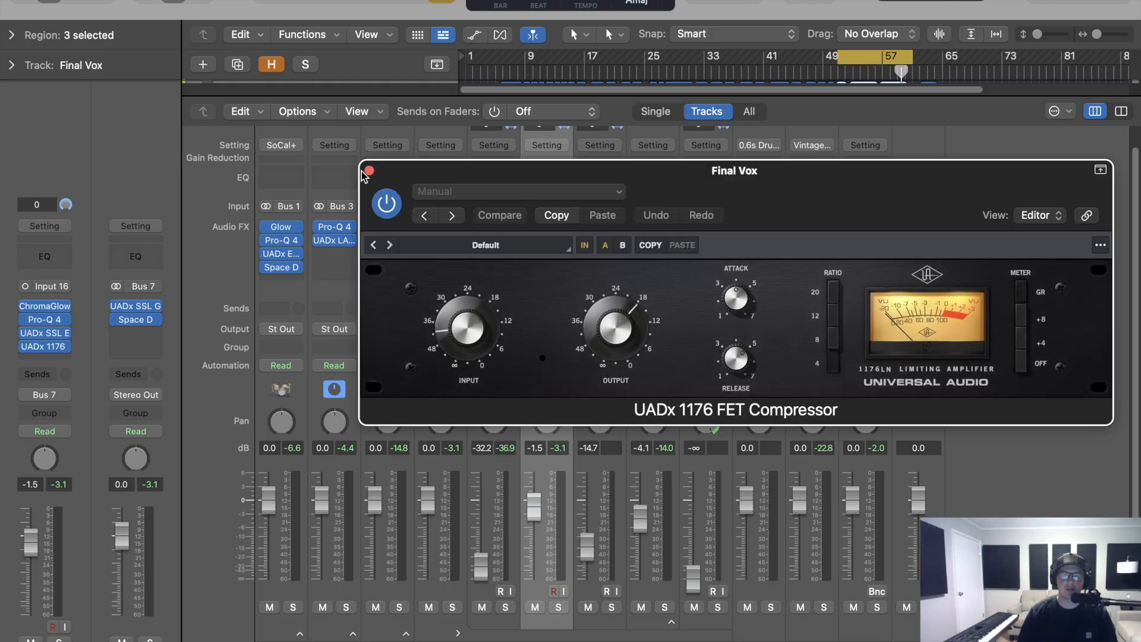
left_click(368, 171)
Insert the UADx LA-2A compressor below the 1176 on Final Vox
left_click(547, 280)
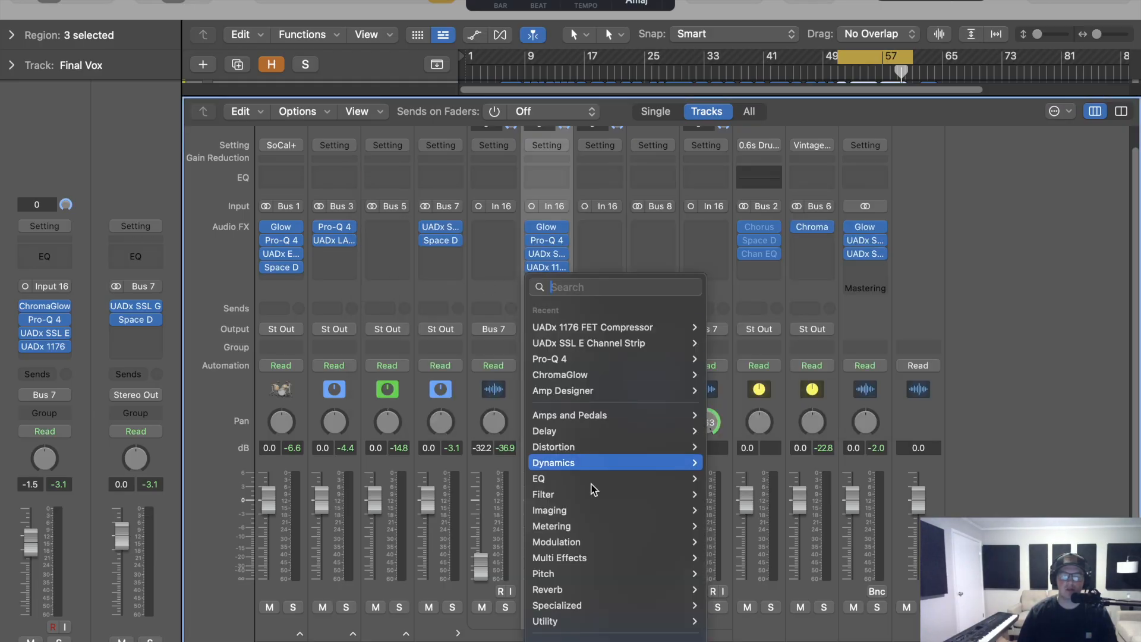
mouse_move(606, 637)
mouse_move(820, 616)
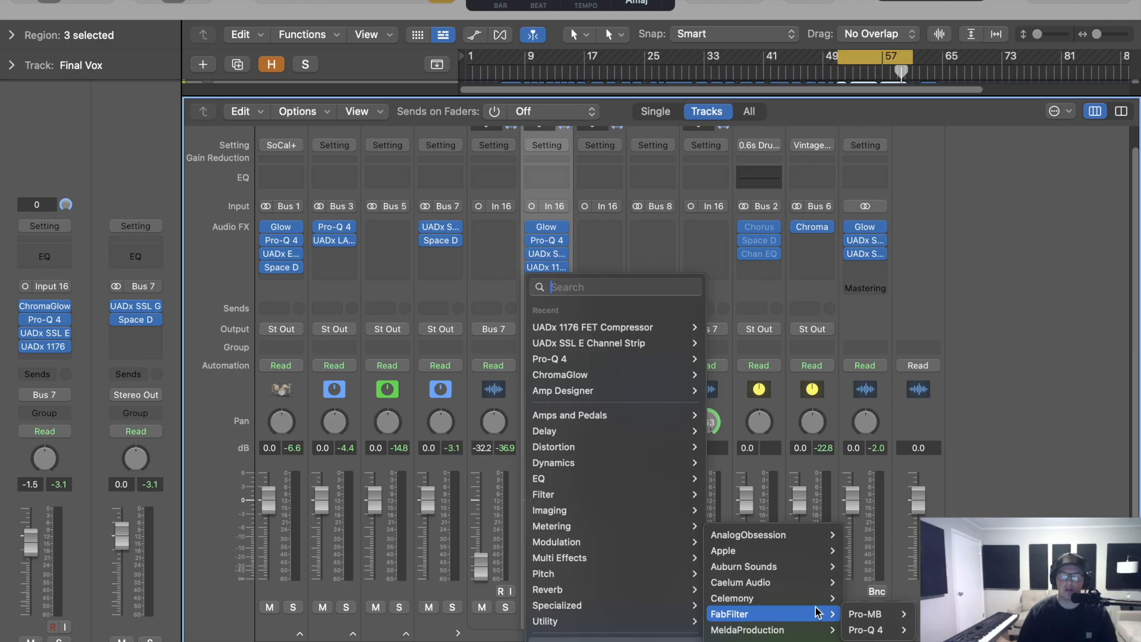
mouse_move(773, 639)
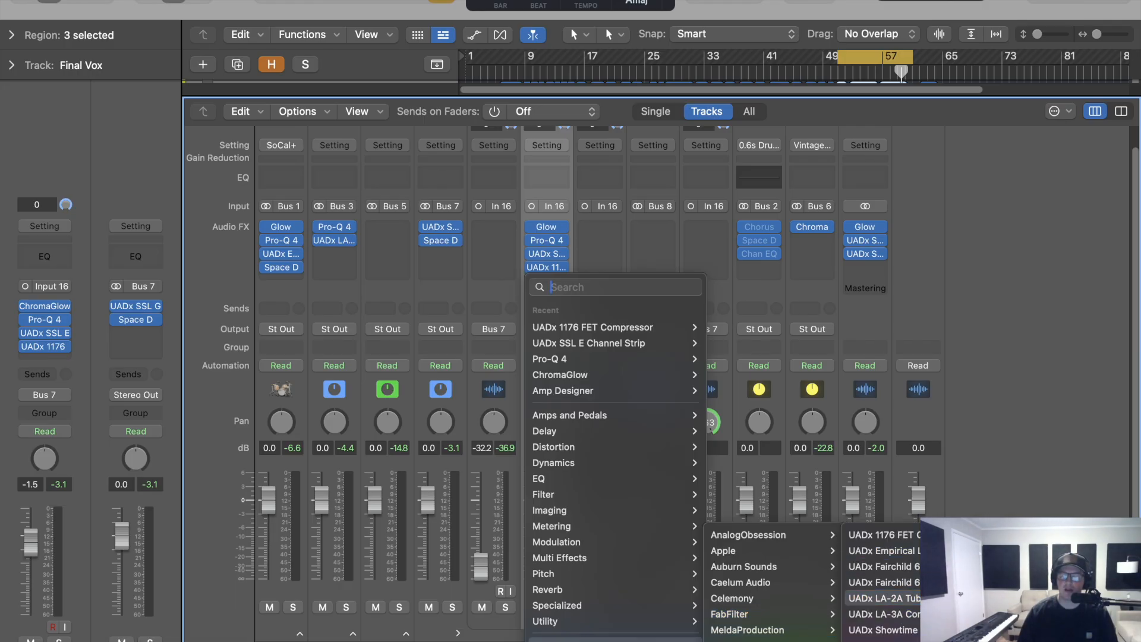
left_click(885, 598)
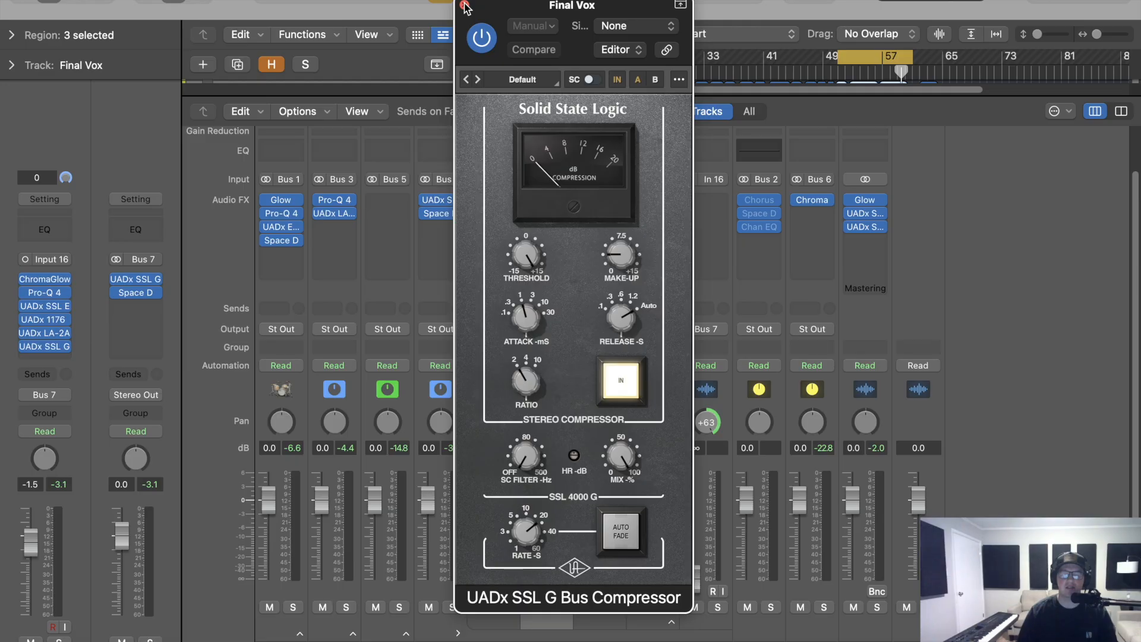
Close the SSL G Bus Compressor, bypass it and the LA-2A on Final Vox, and bring up the 1176
left_click(466, 6)
left_click(544, 240)
left_click_drag(768, 173, 823, 23)
left_click(531, 253)
left_click(531, 267)
left_click_drag(813, 5, 675, 45)
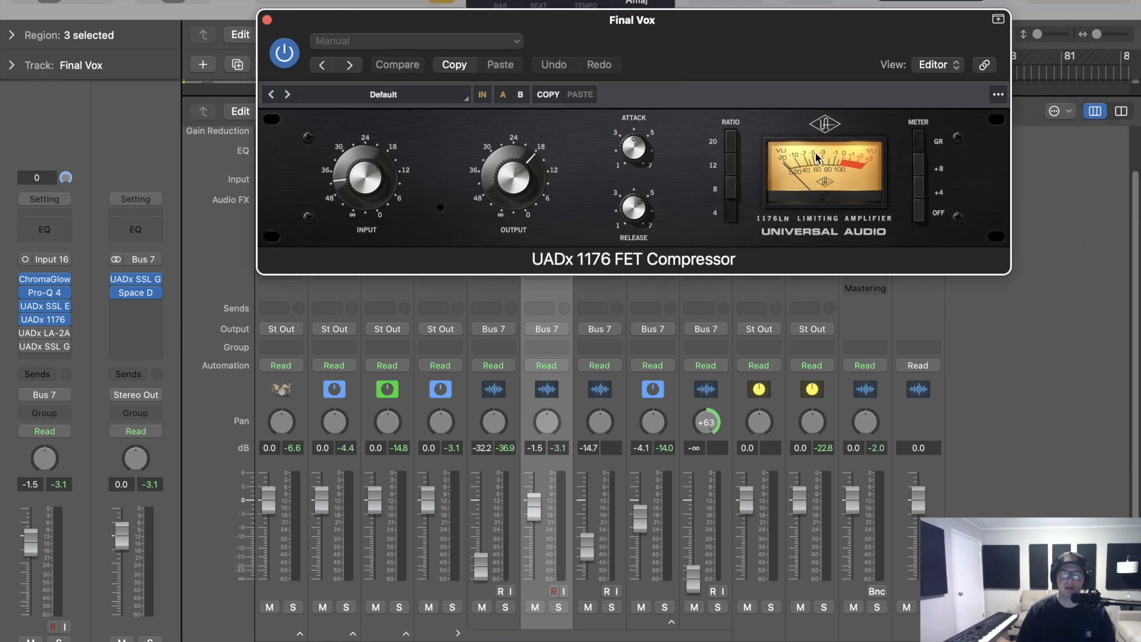
Dial in the 1176 during playback with attack near 3, release near 7, slightly less input and output at about 12
left_click_drag(640, 205, 640, 149)
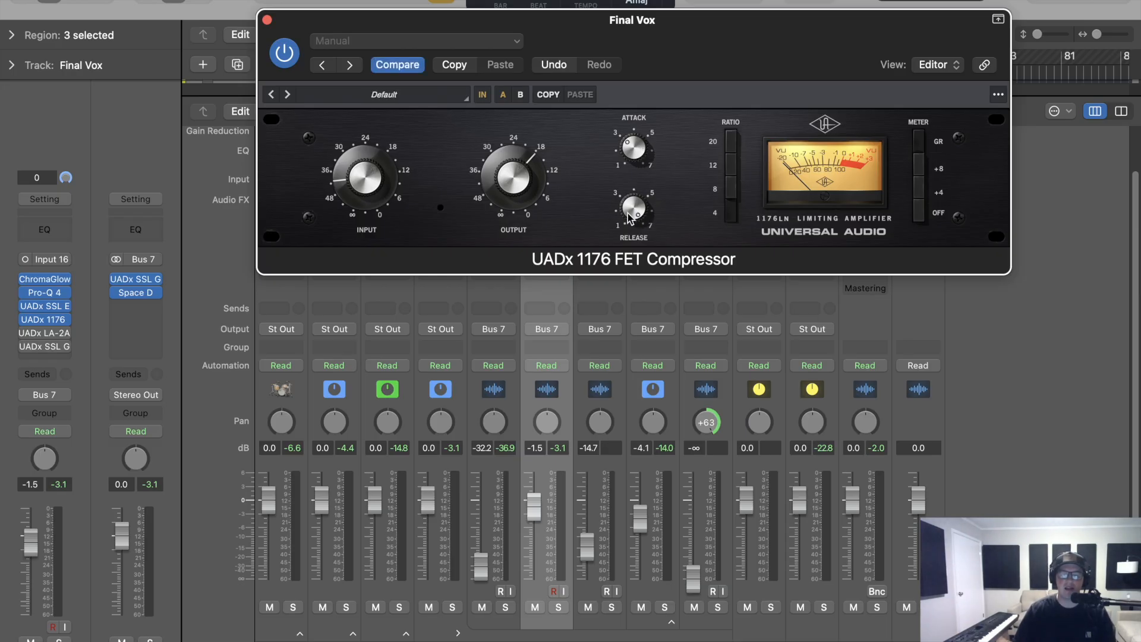
key("space")
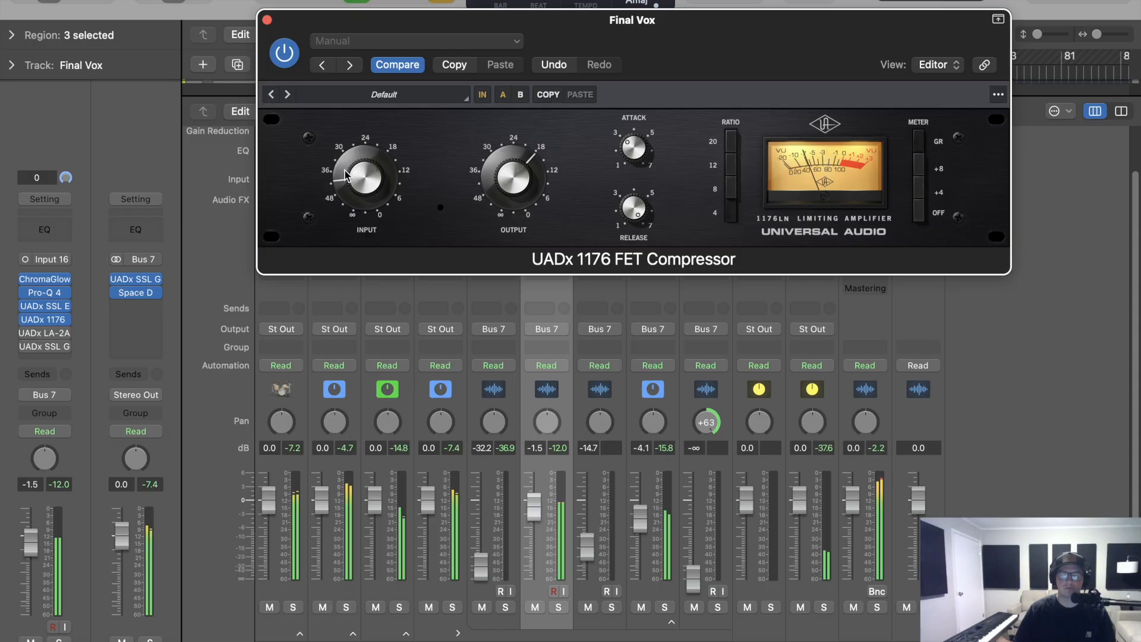
left_click_drag(343, 170, 346, 180)
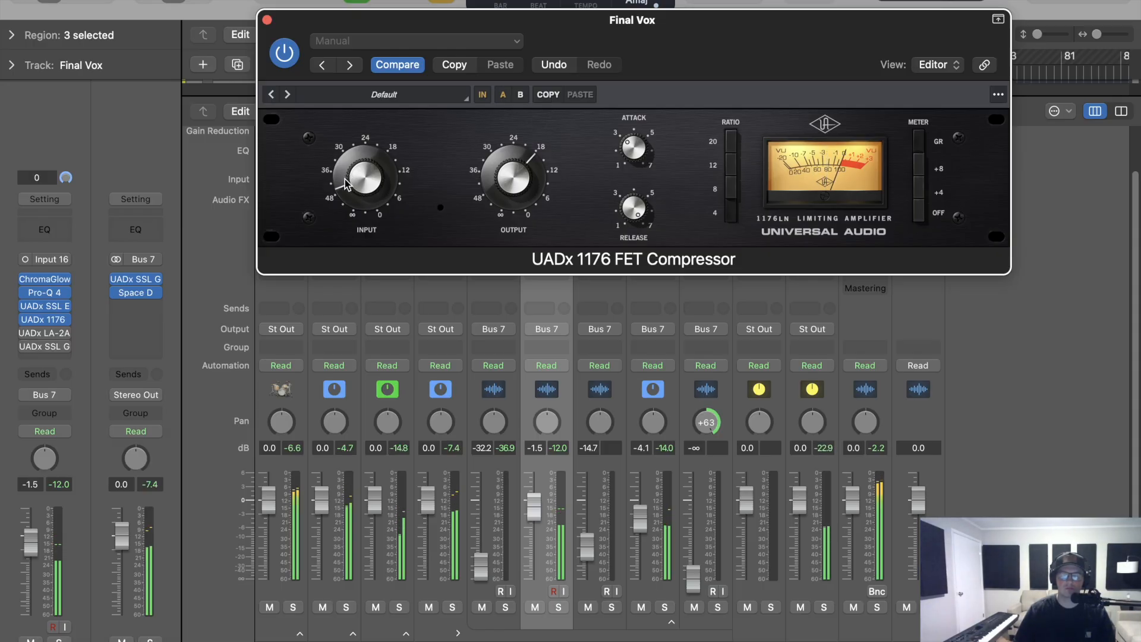
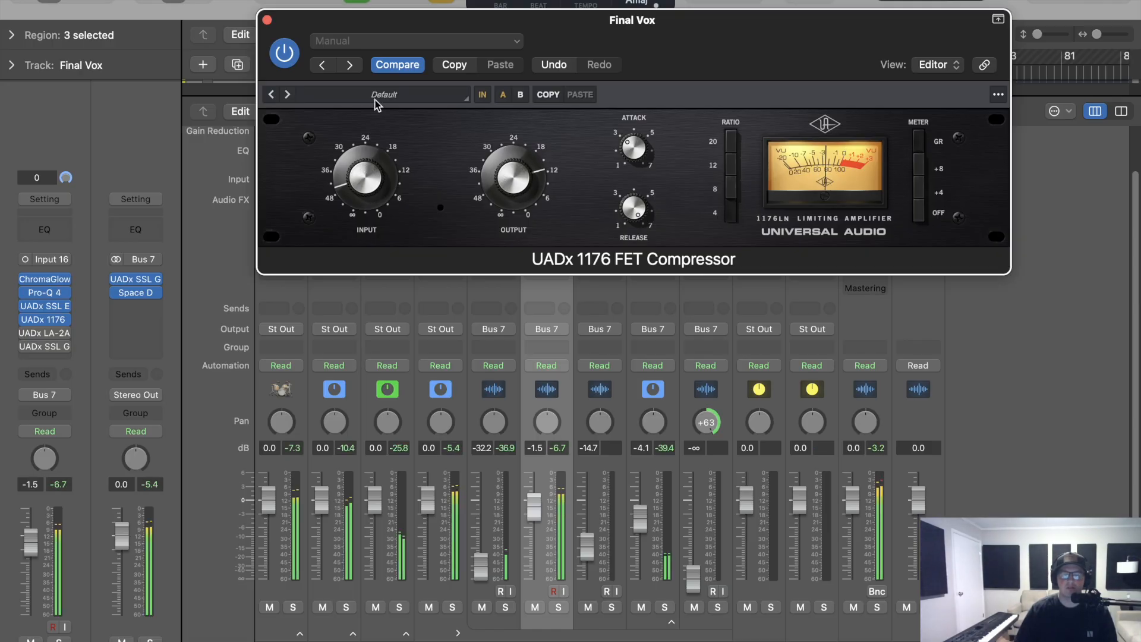
Compare the vocal with the 1176 bypassed and active during playback, and close its window
left_click(284, 54)
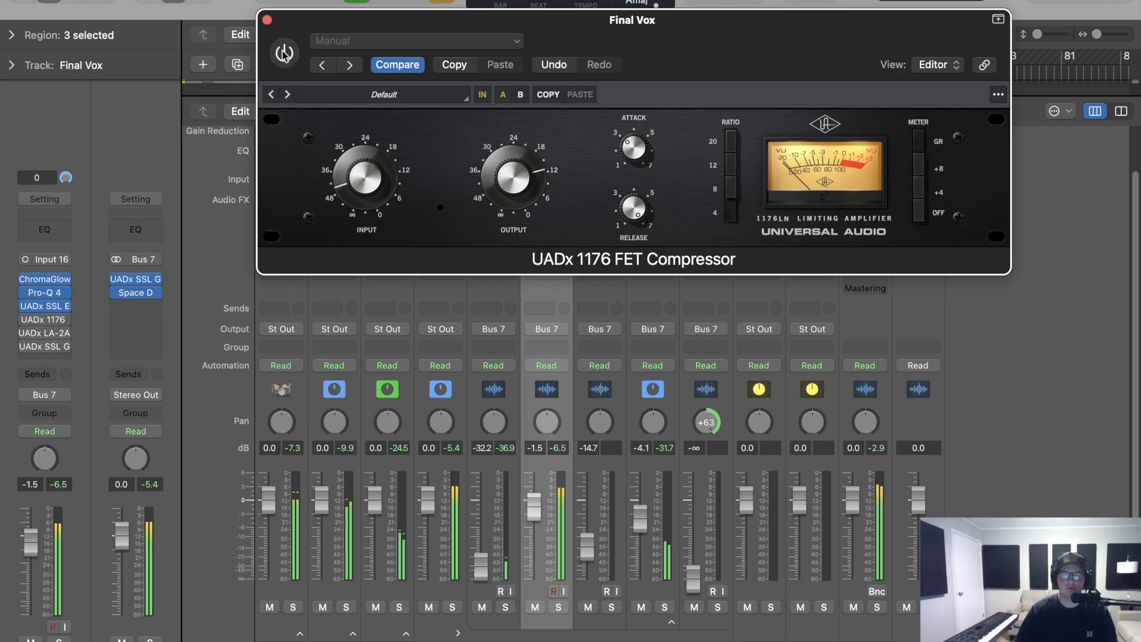
left_click(286, 54)
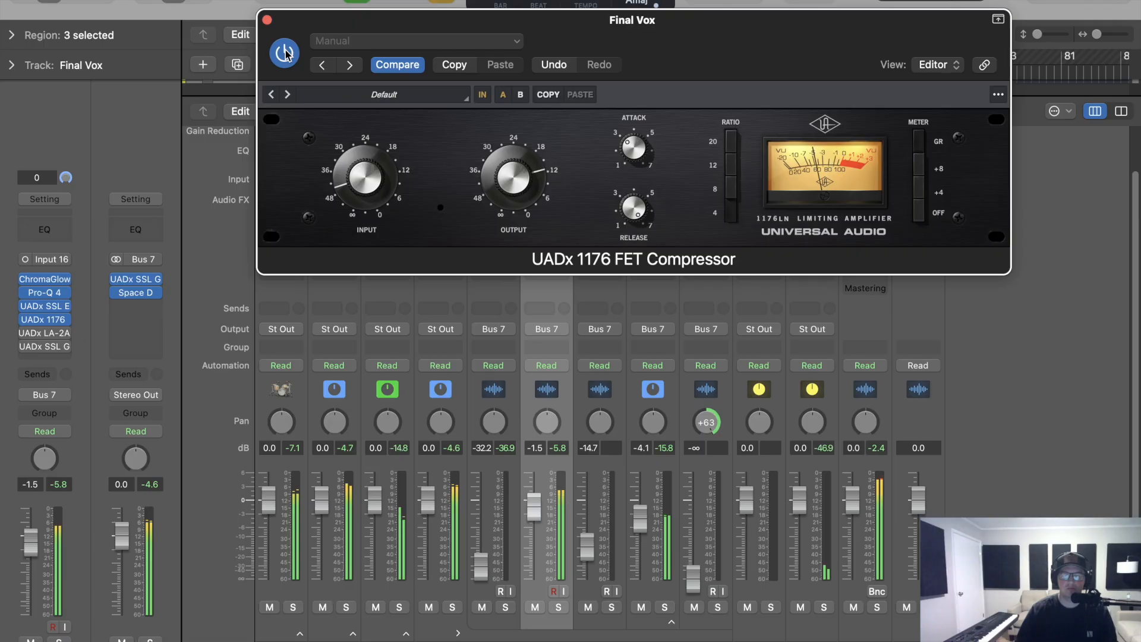
left_click(285, 54)
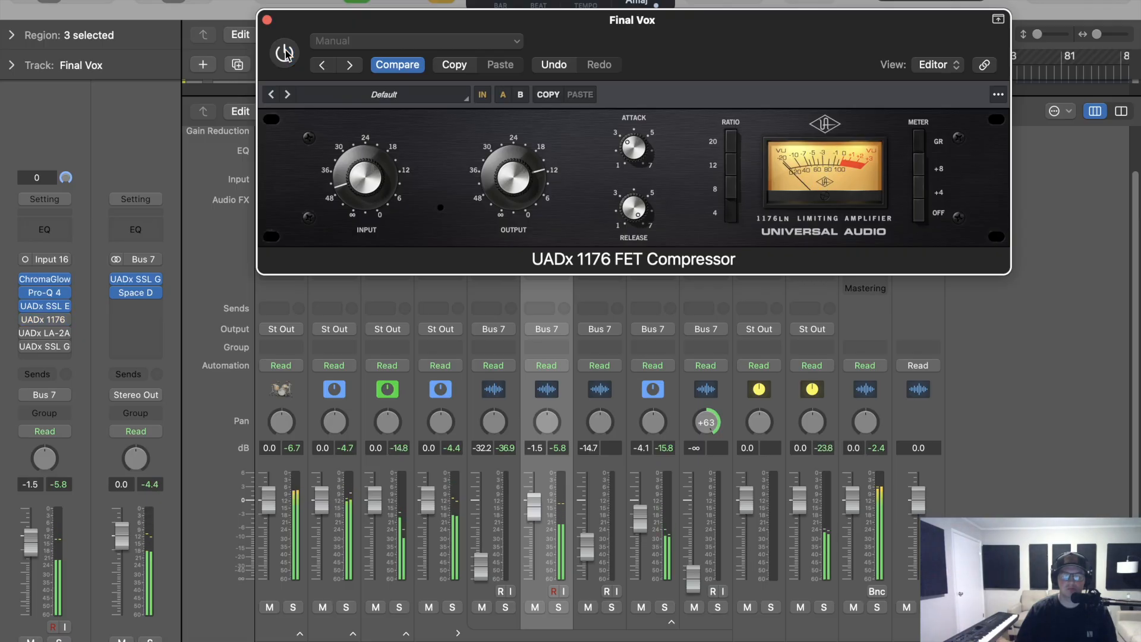
left_click(285, 54)
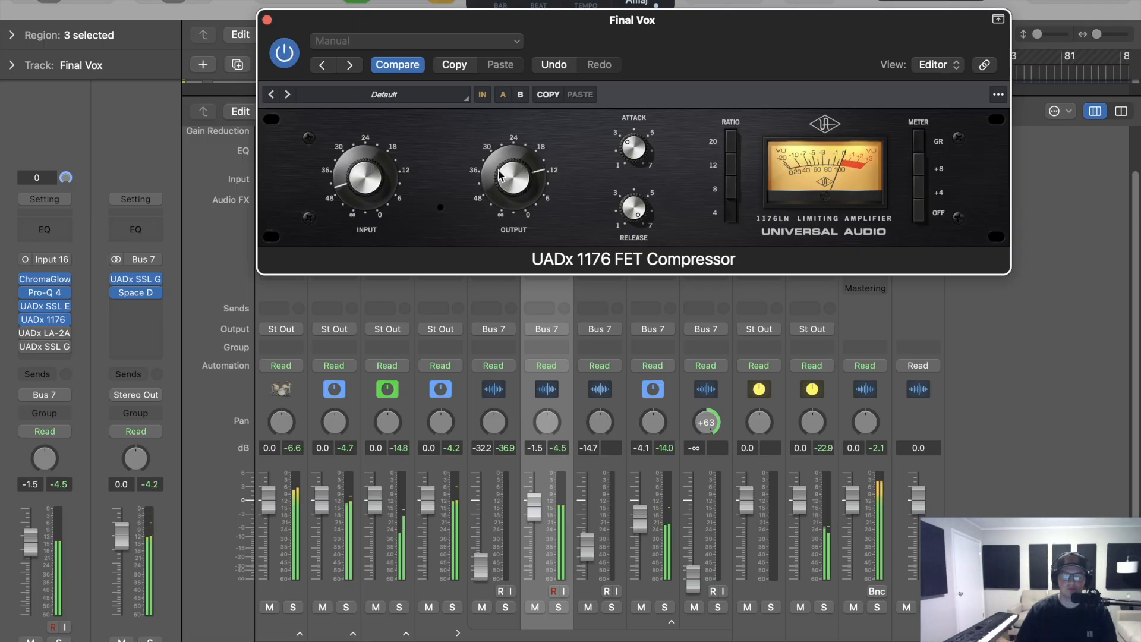
left_click(285, 53)
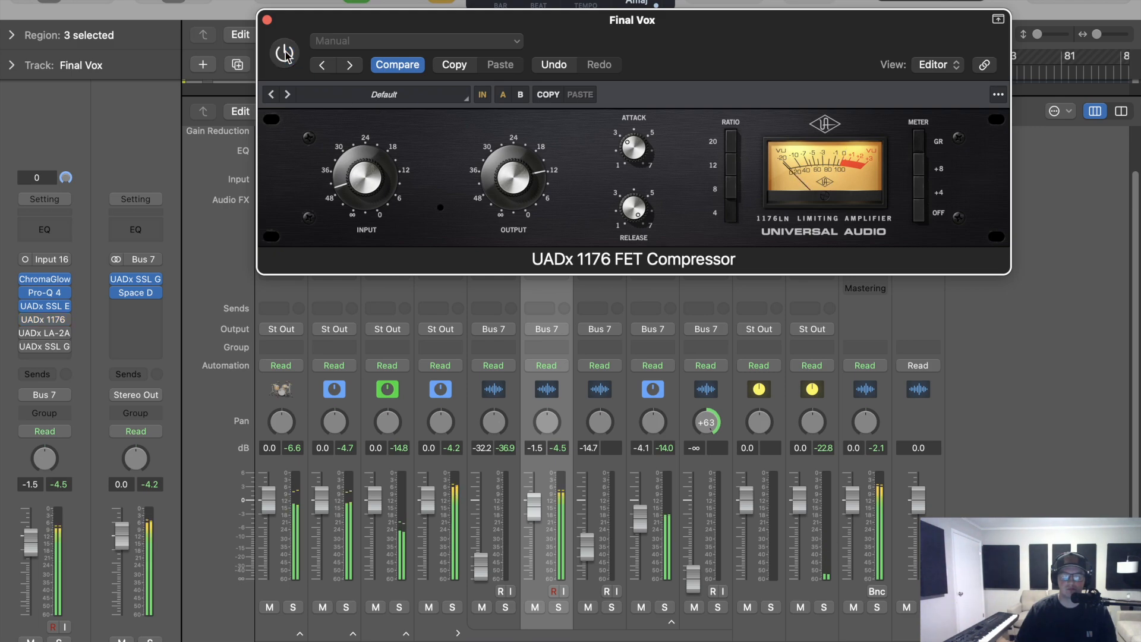
left_click(286, 53)
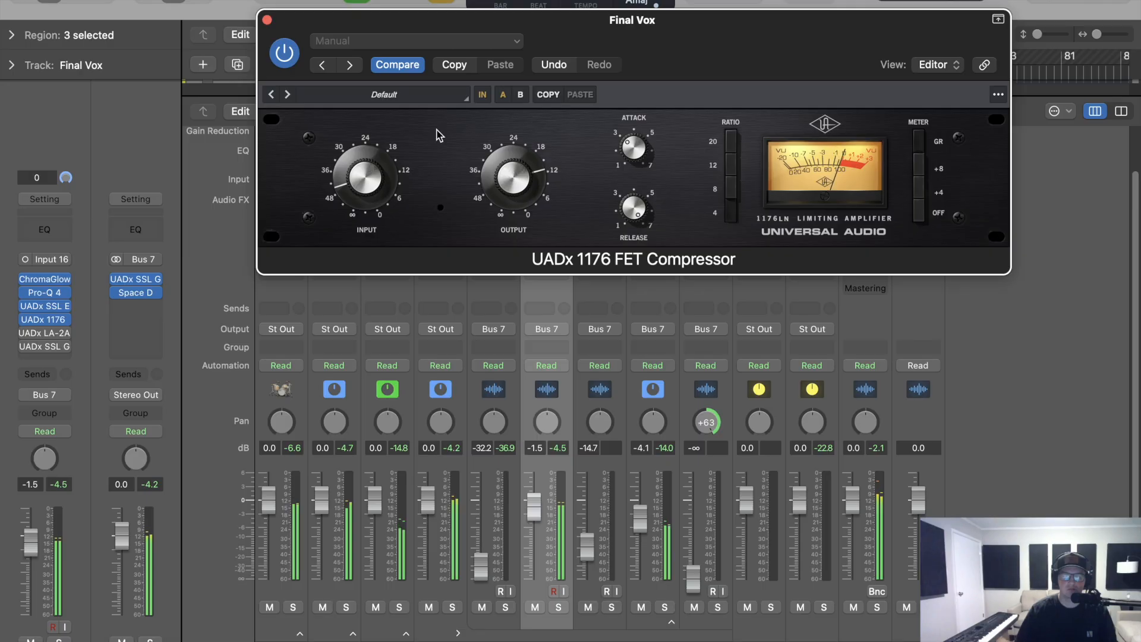
left_click(285, 53)
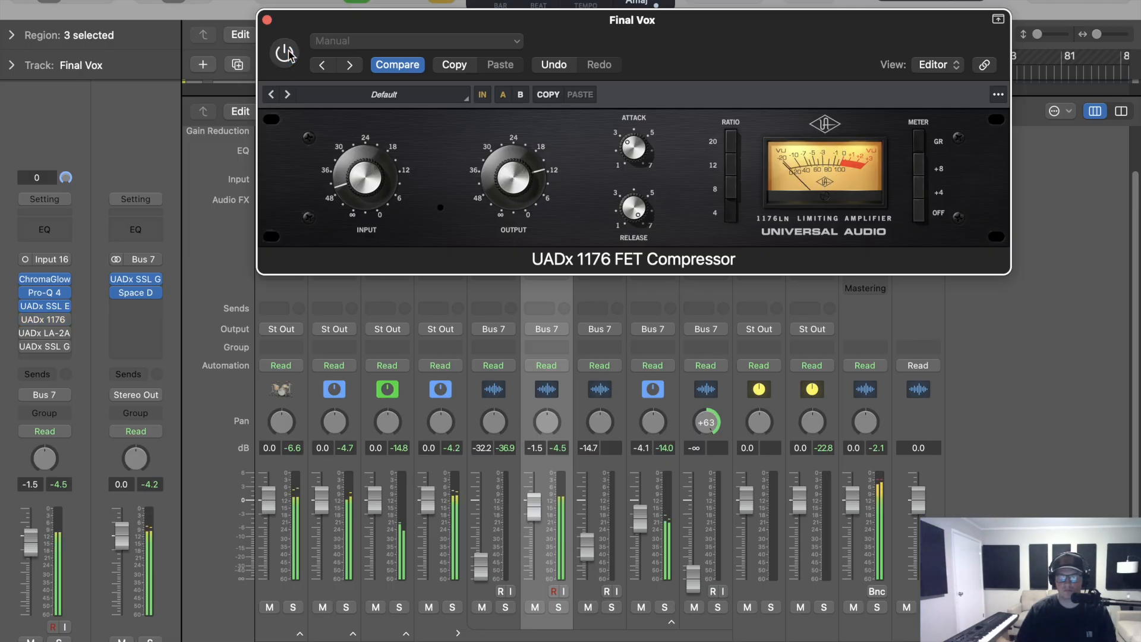
left_click(286, 53)
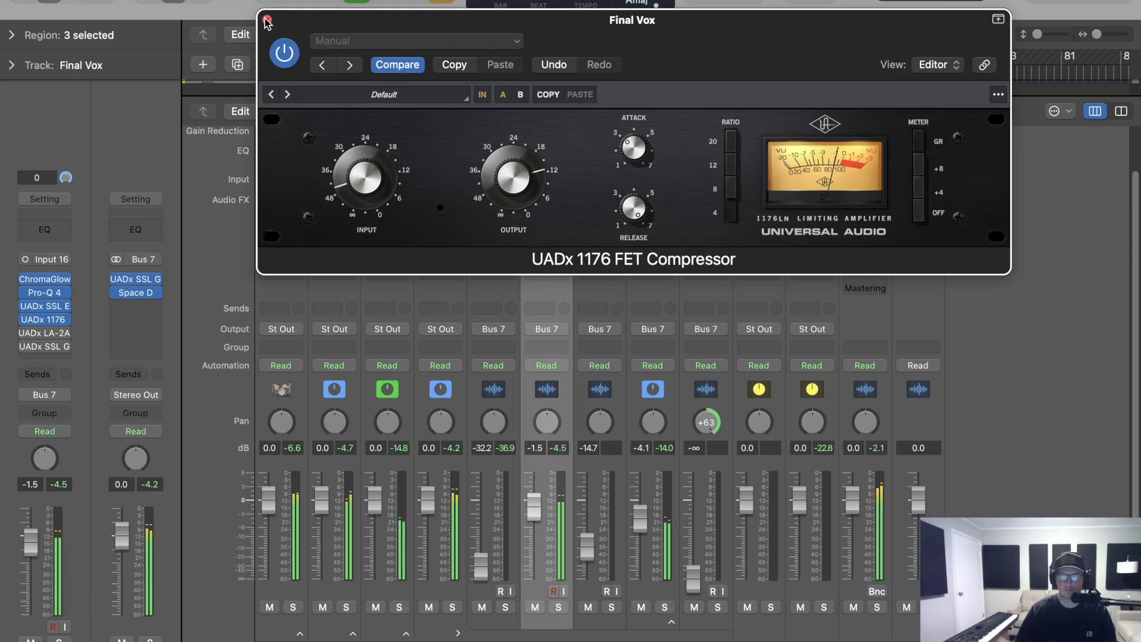
left_click(285, 52)
left_click(286, 51)
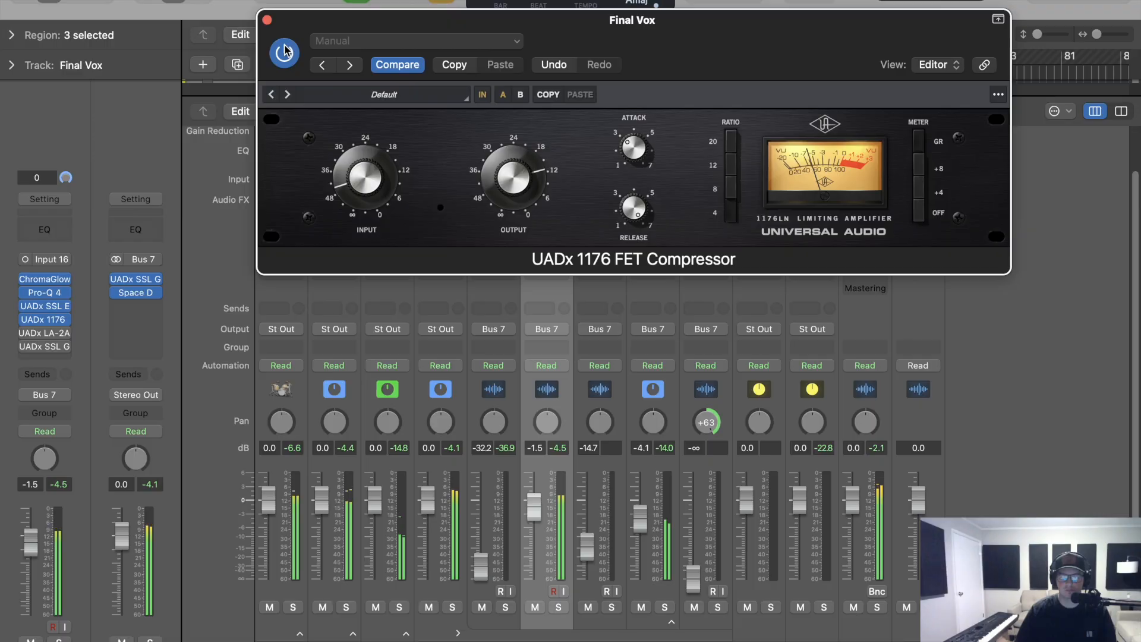
left_click(267, 20)
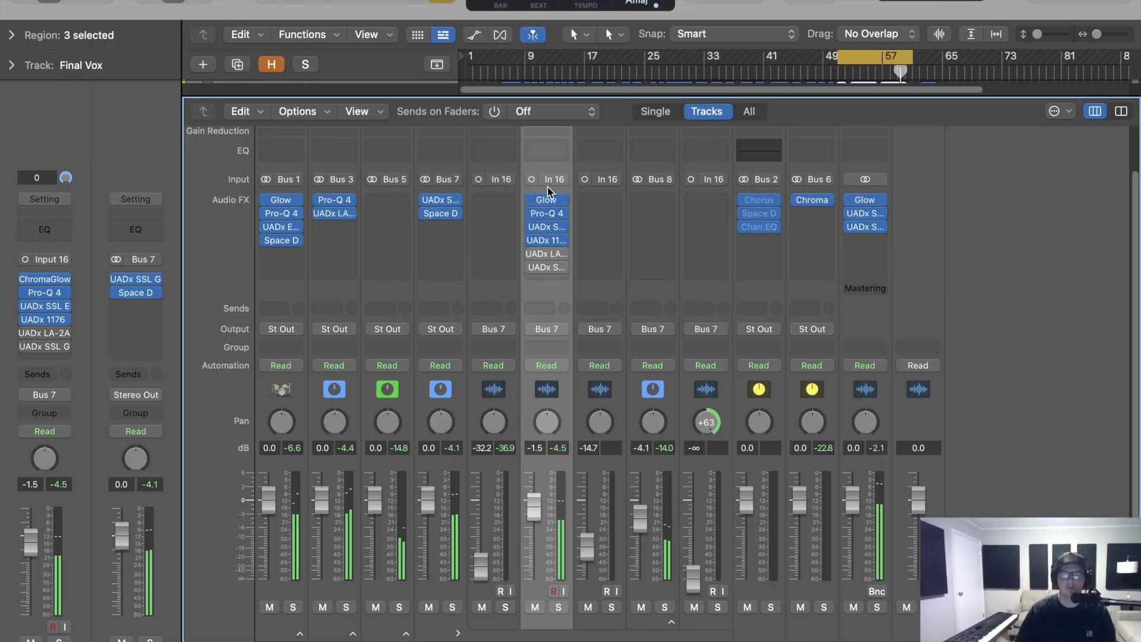
Show the LA-2A and 1176 from Final Vox together, with the 1176 window above the LA-2A
left_click(552, 255)
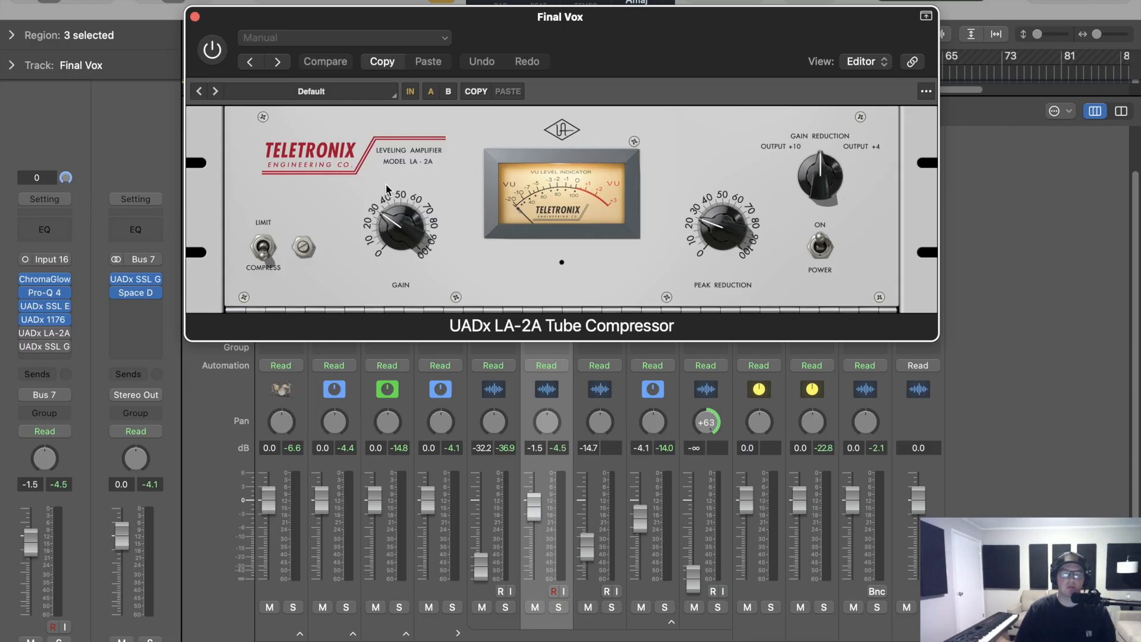
left_click_drag(583, 30, 557, 384)
left_click(545, 246)
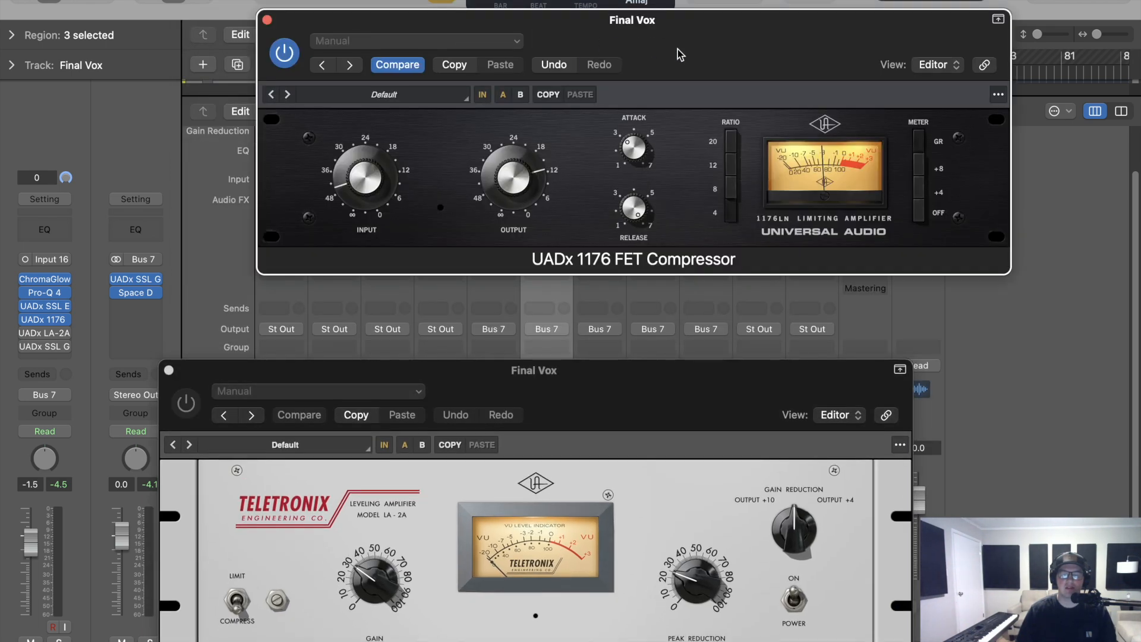
left_click_drag(674, 55, 624, 11)
left_click_drag(596, 417, 639, 268)
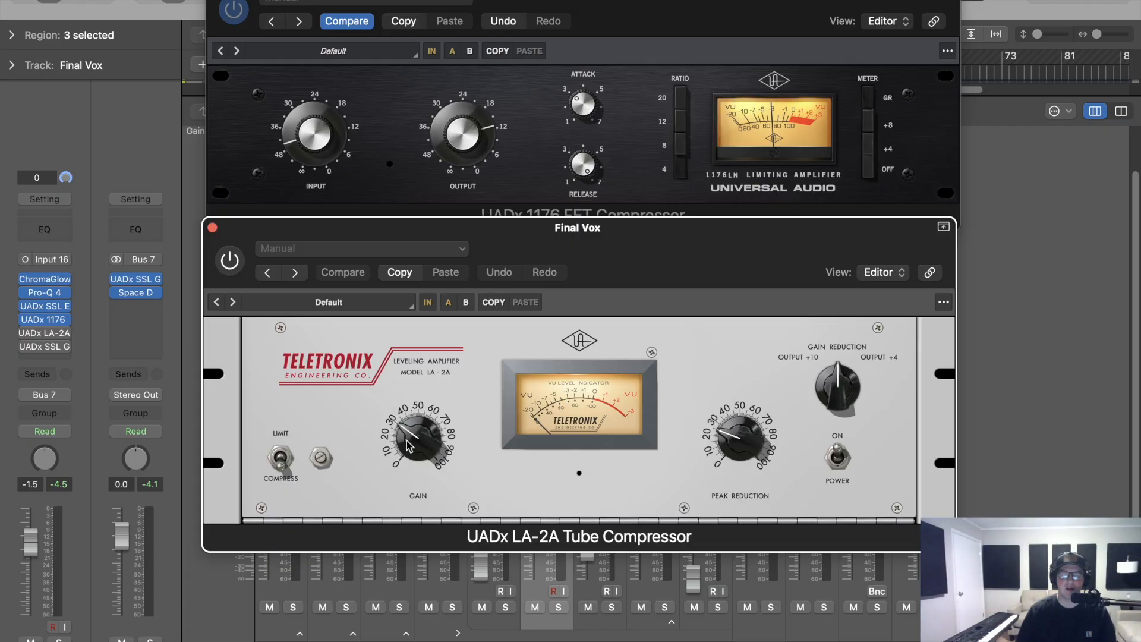
Activate the LA-2A and set its peak reduction to just under 40 and its gain to about 25 during playback
left_click_drag(727, 443, 731, 417)
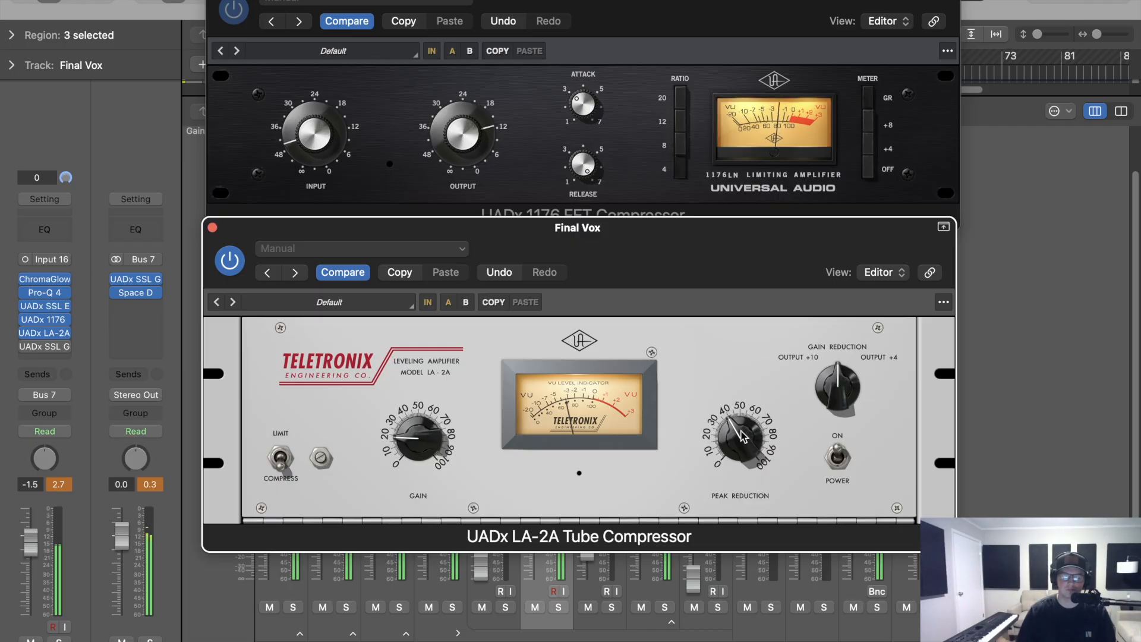
left_click(235, 261)
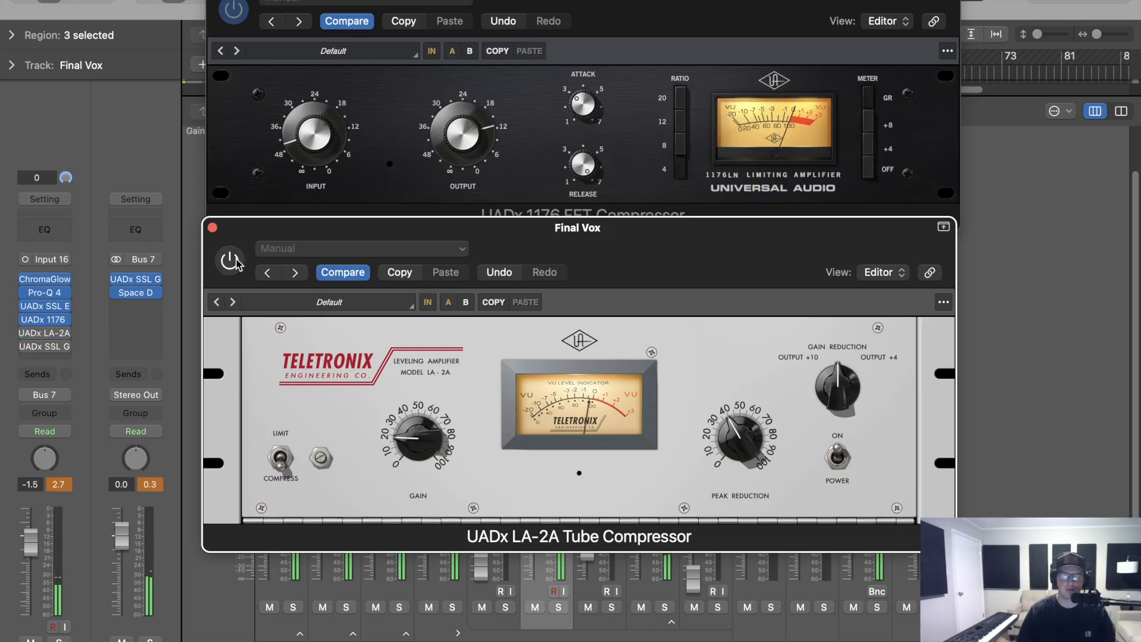
left_click_drag(397, 443, 388, 424)
left_click(231, 261)
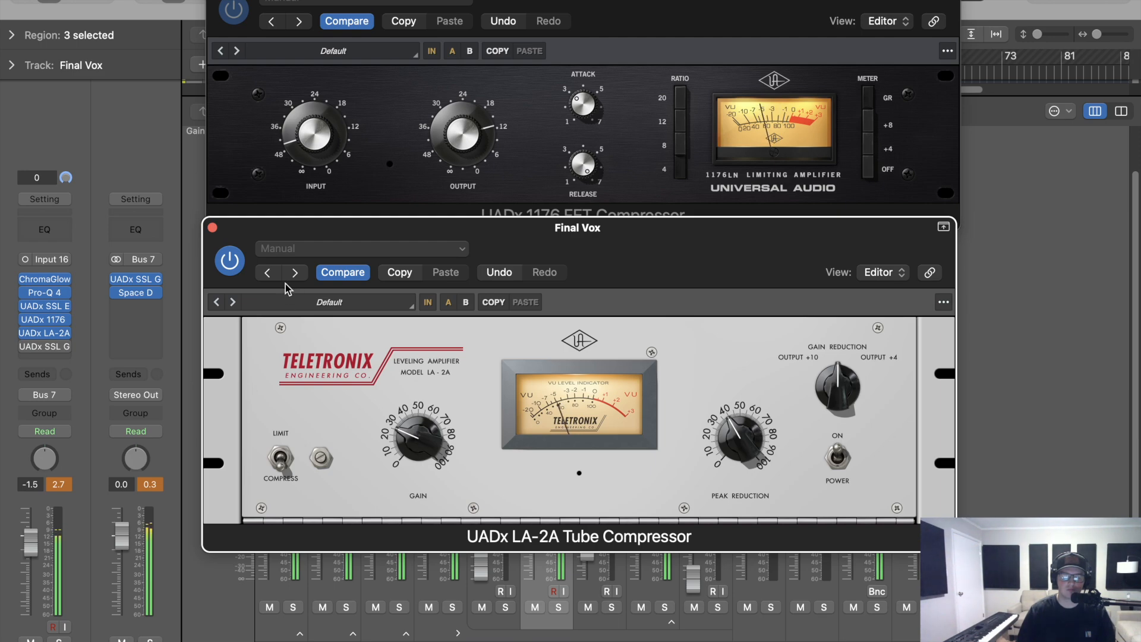
Compare the vocal with the LA-2A bypassed and active during playback, and close both compressor windows
left_click(231, 261)
left_click(231, 262)
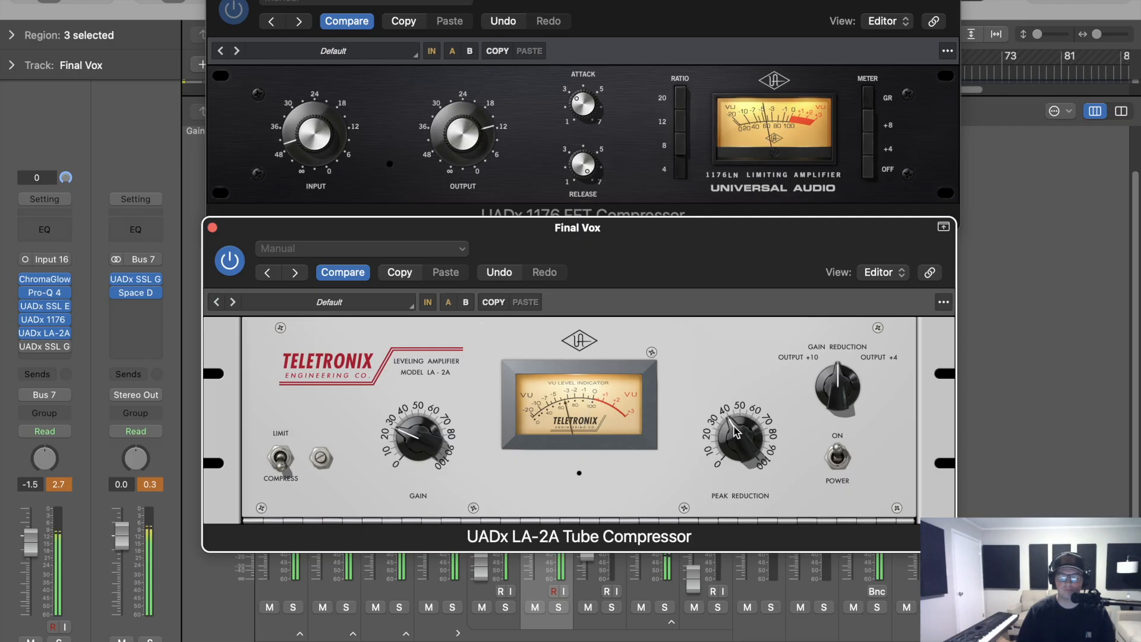
left_click(229, 260)
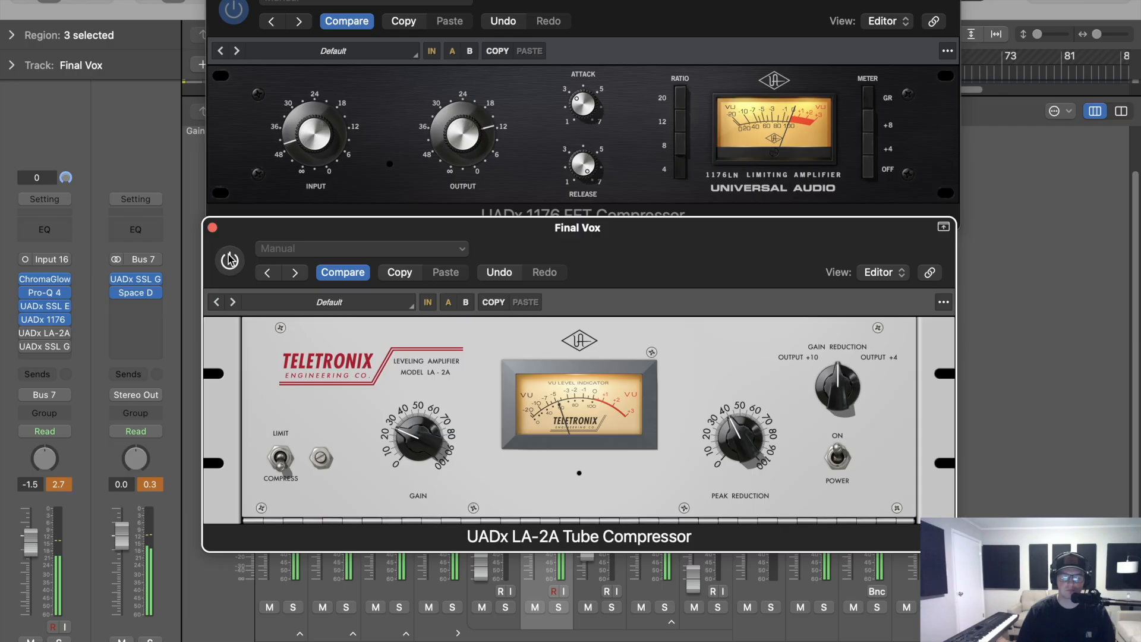
left_click(228, 259)
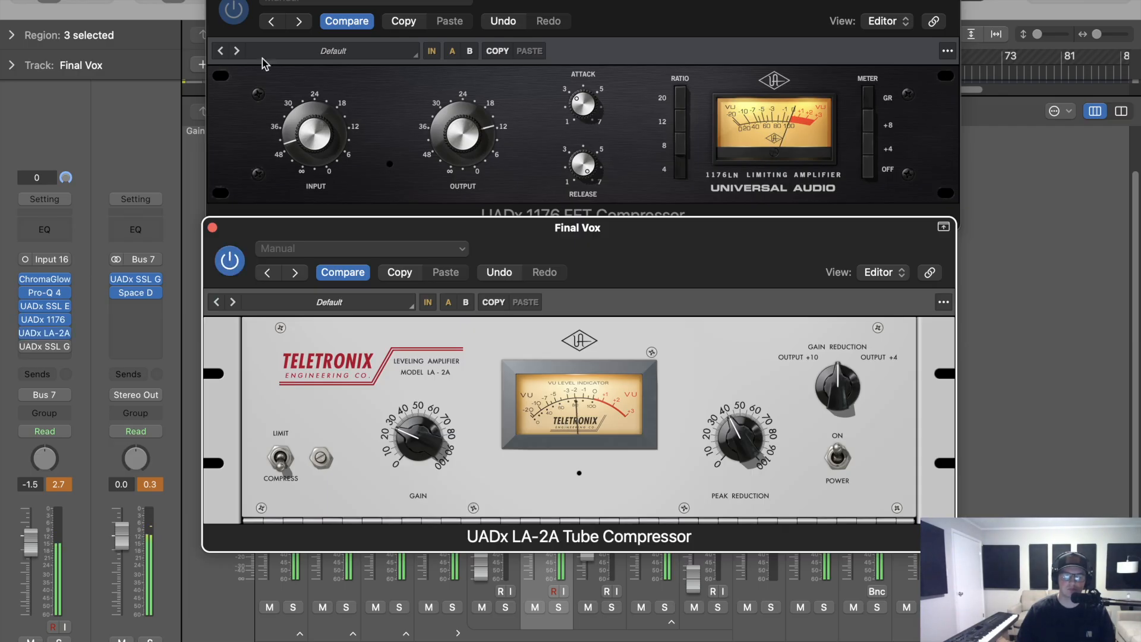
left_click(239, 8)
key("cmd+w")
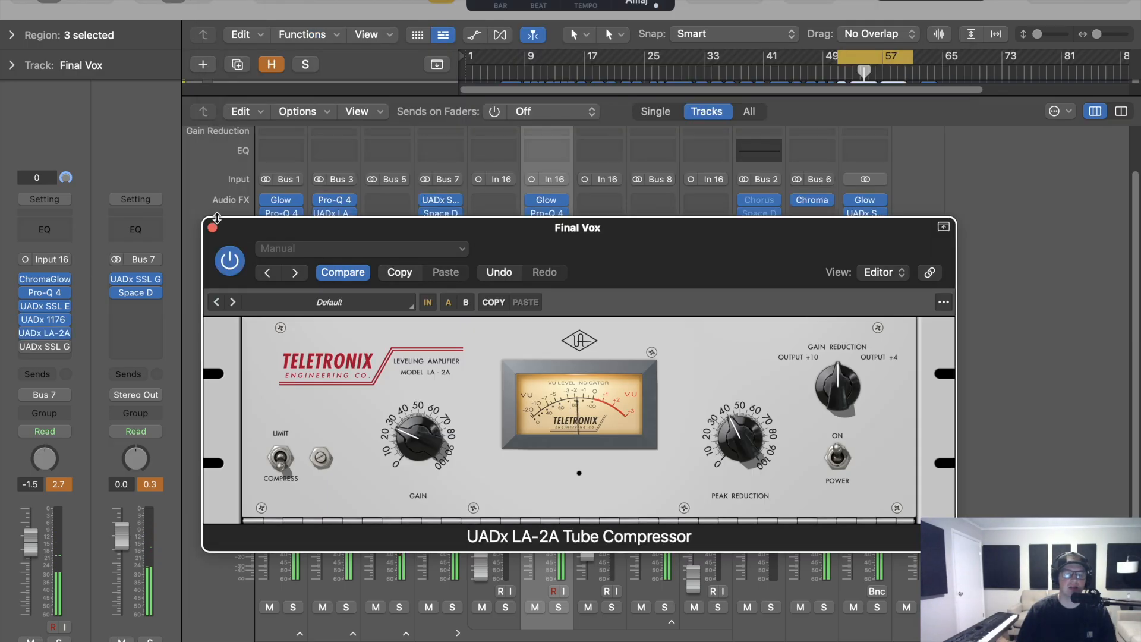
left_click(213, 227)
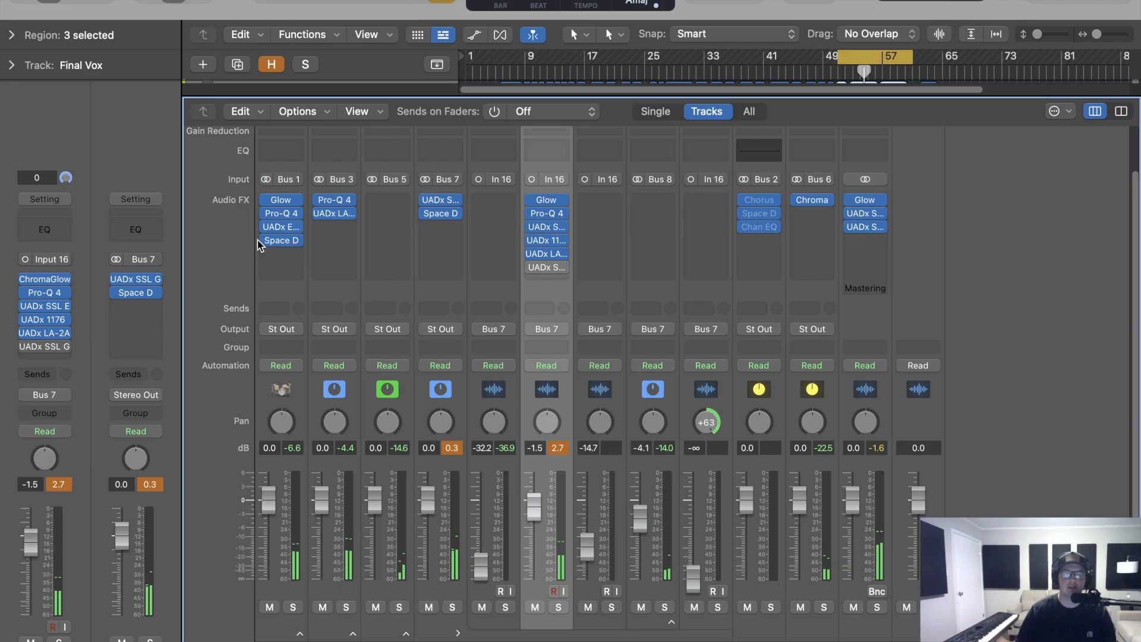
Set the SSL G Bus Compressor on Final Vox to 3 ms attack, 0.3 s release and a ratio of 4
left_click(554, 267)
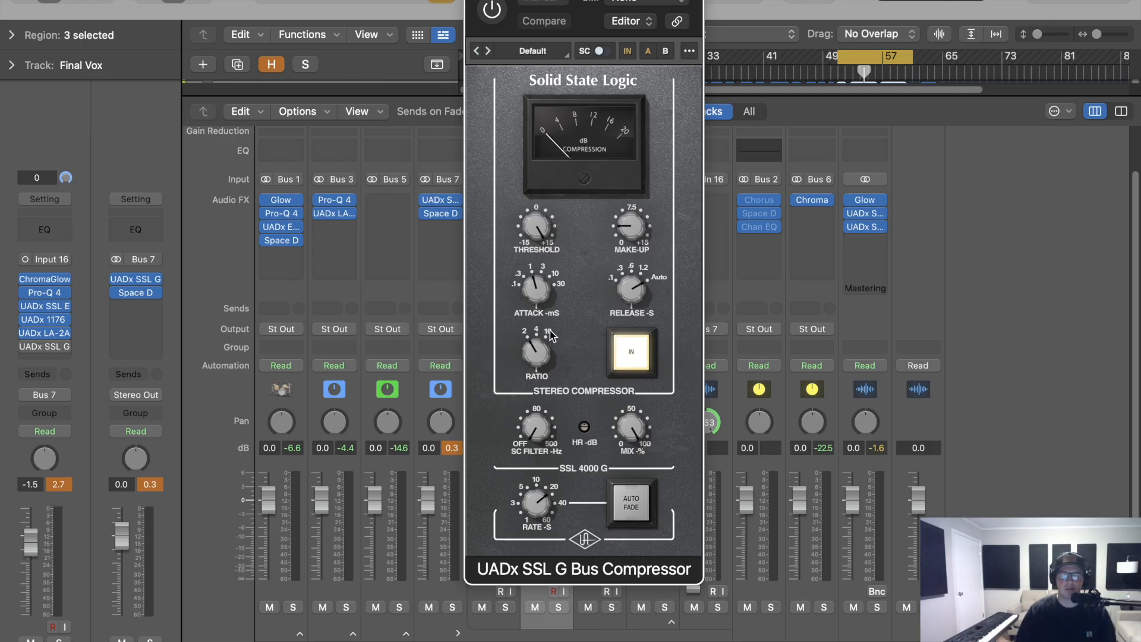
left_click_drag(525, 320, 524, 300)
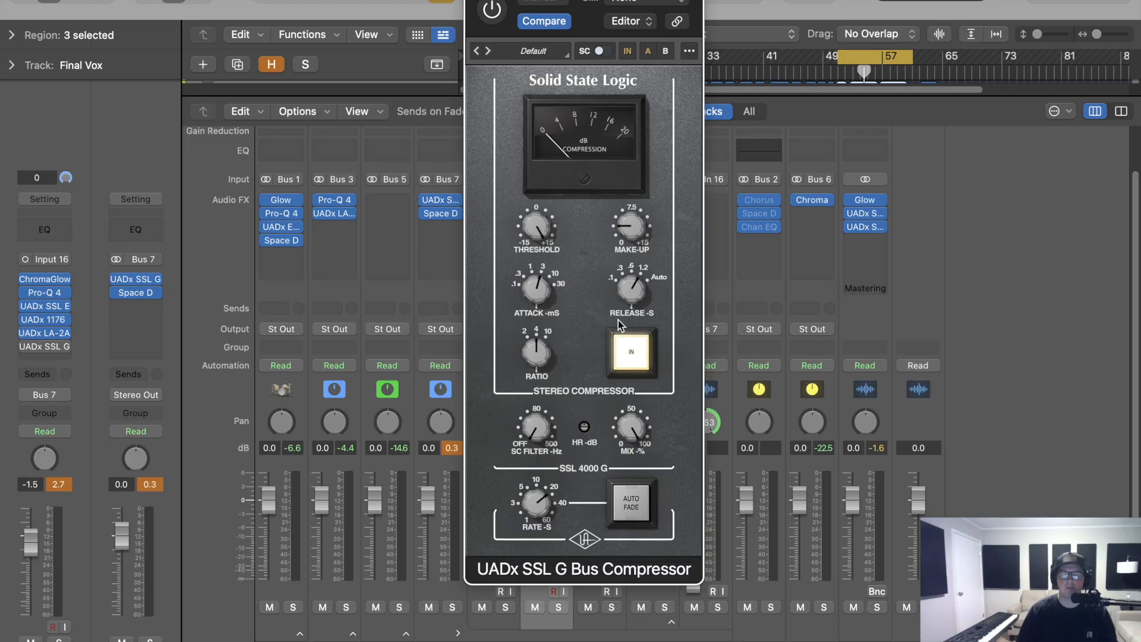
left_click_drag(616, 329, 612, 343)
left_click_drag(628, 300, 626, 312)
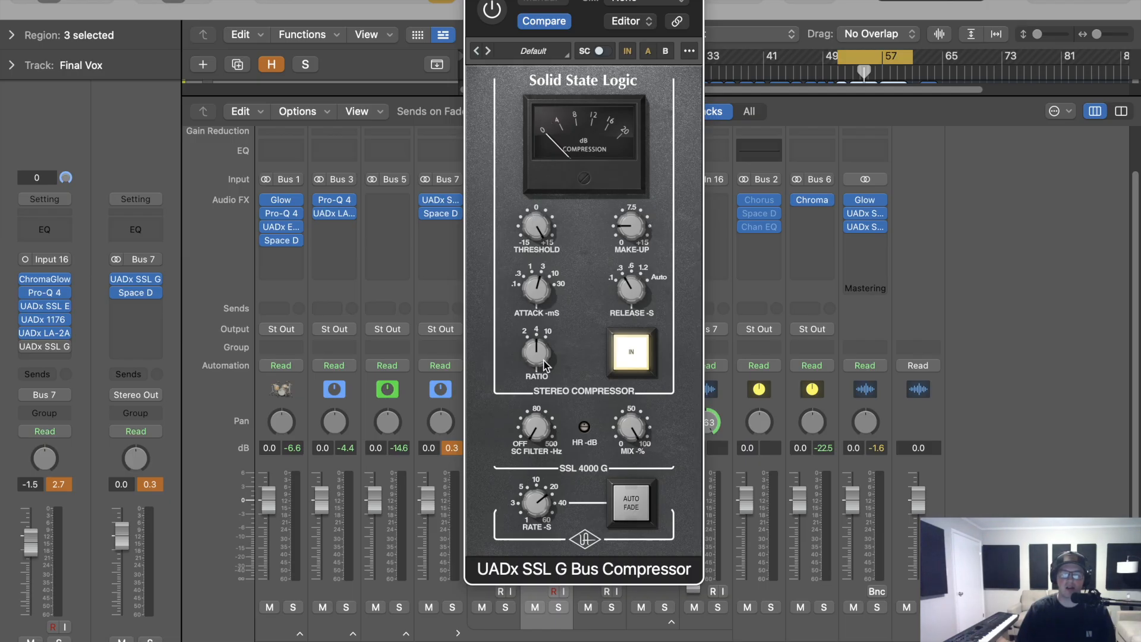
Activate the SSL G Bus Compressor during playback and set its threshold moderately above 0
key("space")
left_click_drag(529, 220, 519, 269)
left_click_drag(527, 214, 531, 227)
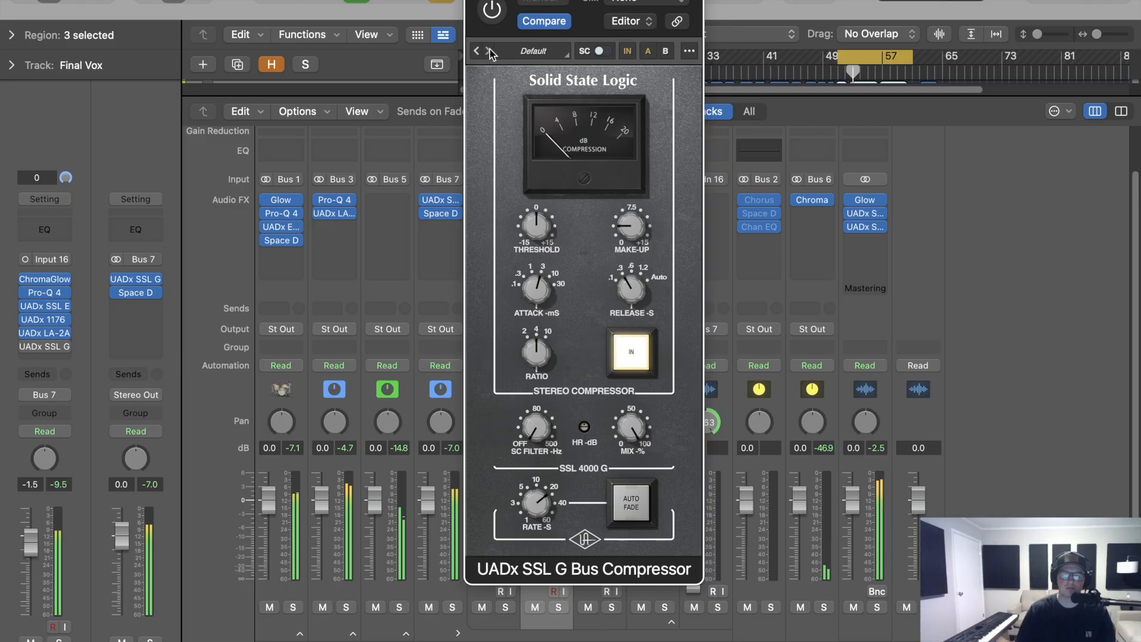
left_click(493, 17)
left_click_drag(528, 227, 529, 208)
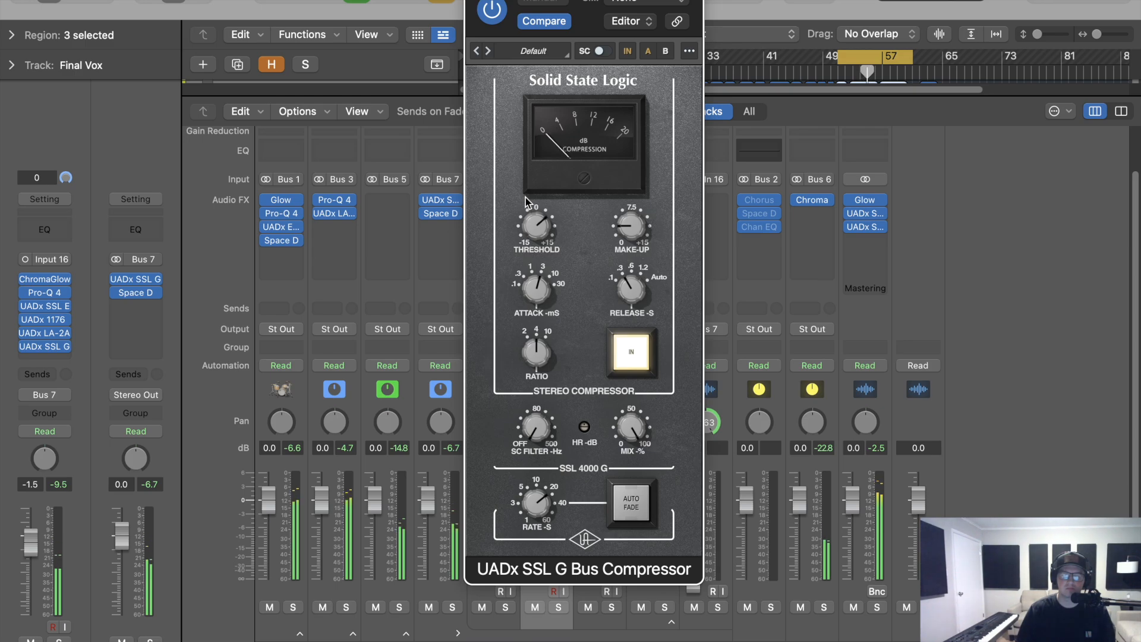
left_click_drag(531, 219, 532, 208)
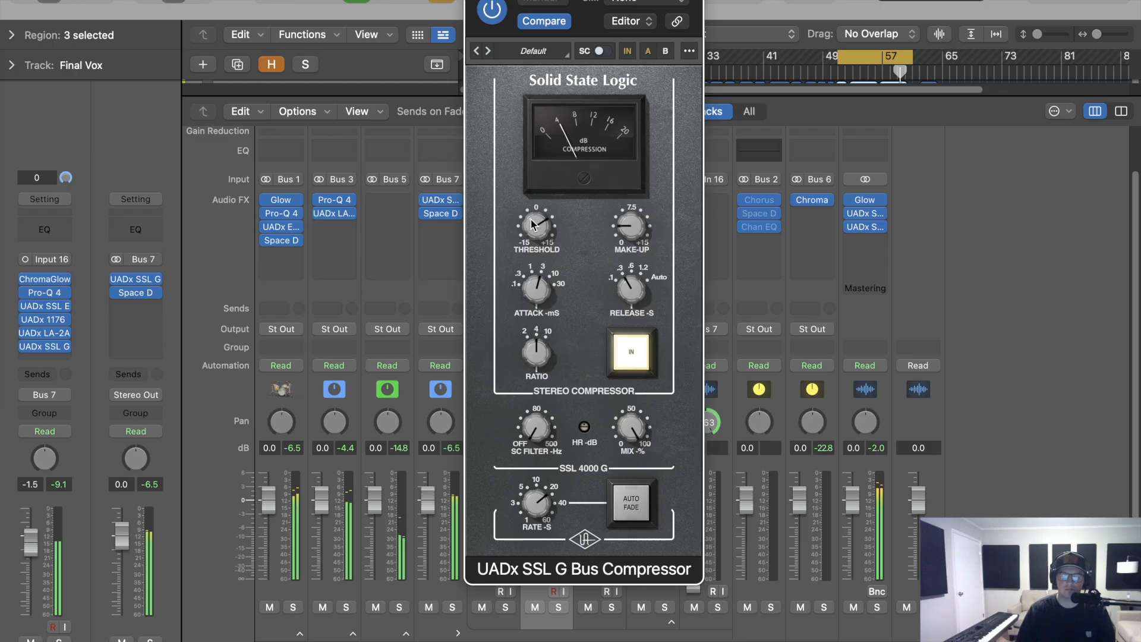
Compare the vocal with the SSL G Bus Compressor bypassed and active during playback, raising its make-up gain slightly
left_click(498, 14)
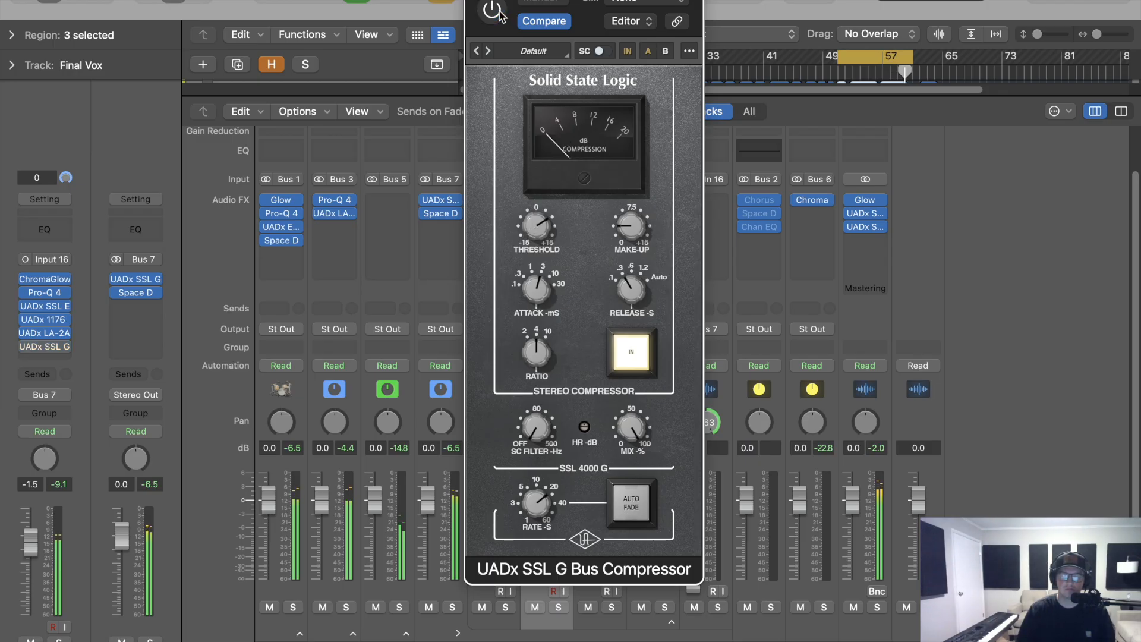
left_click(500, 13)
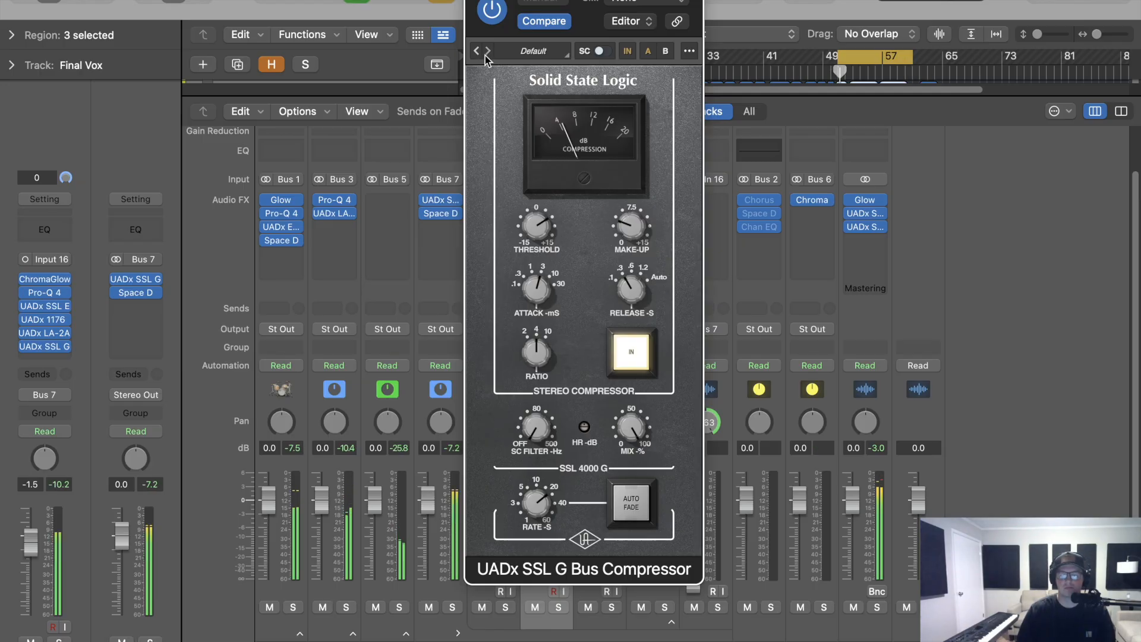
left_click(493, 7)
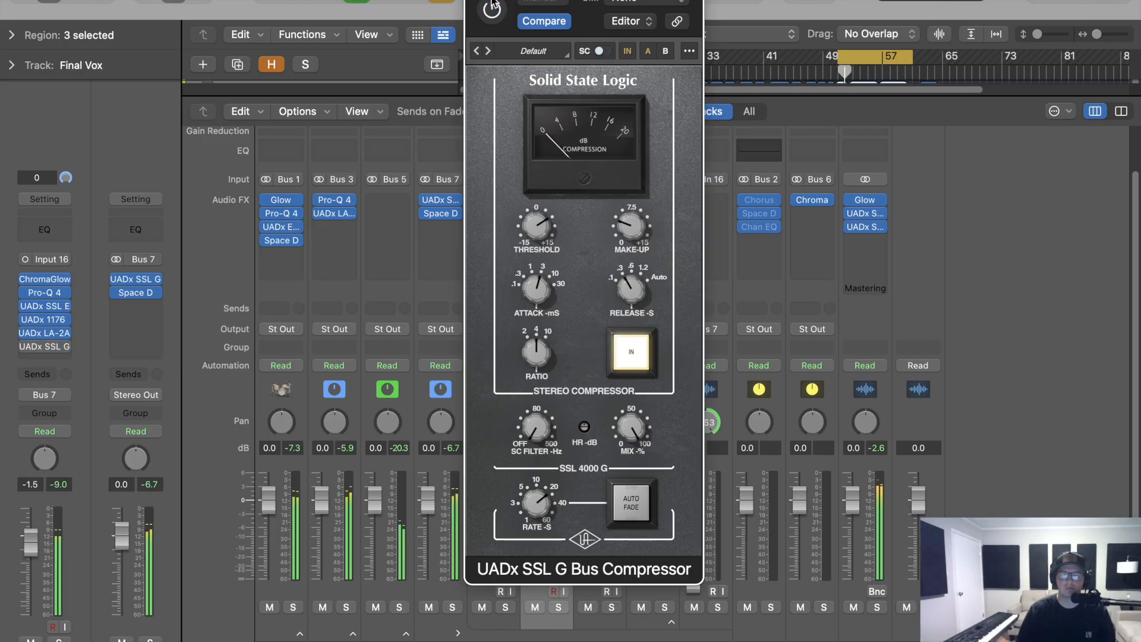
left_click(493, 7)
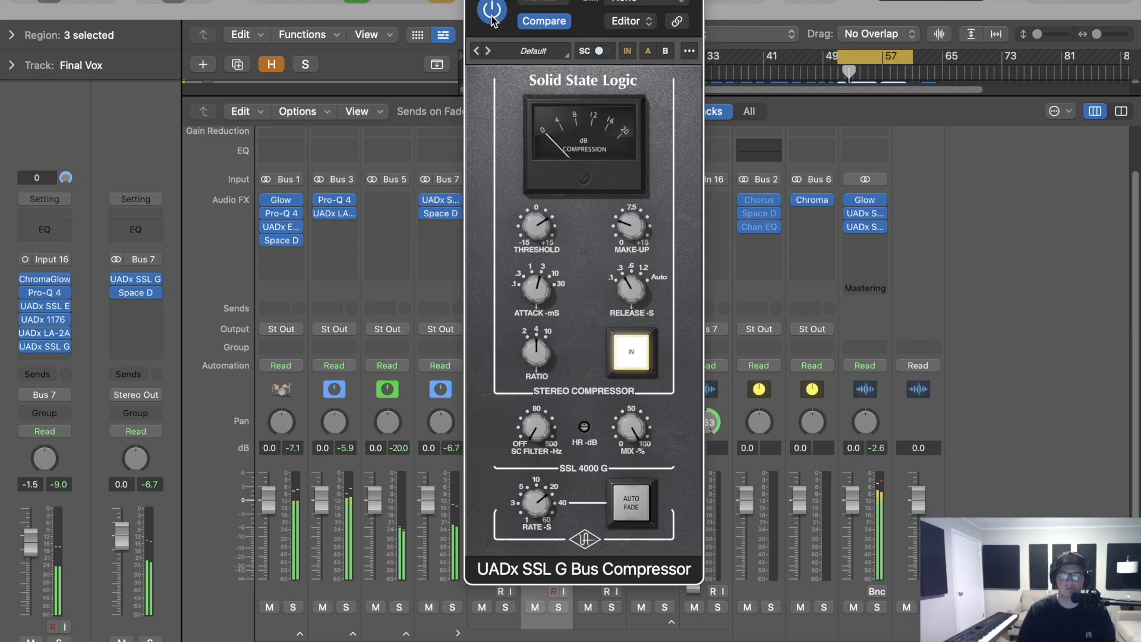
Raise the make-up gain to about 4 while comparing the compressor circuit in and out, and close the compressor window
left_click(634, 352)
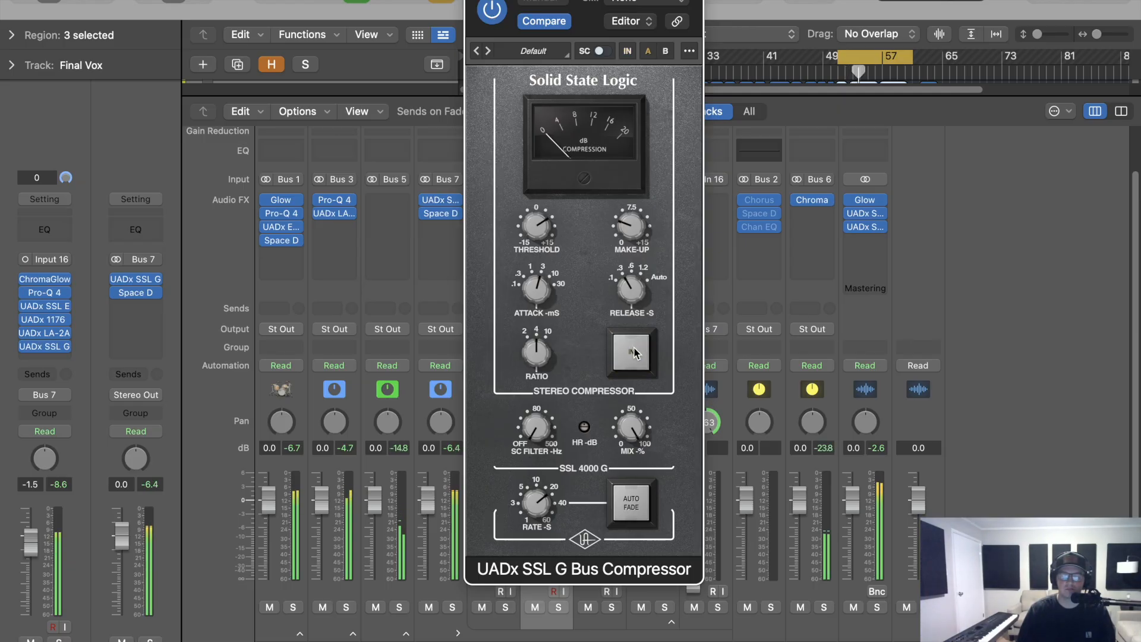
left_click(634, 352)
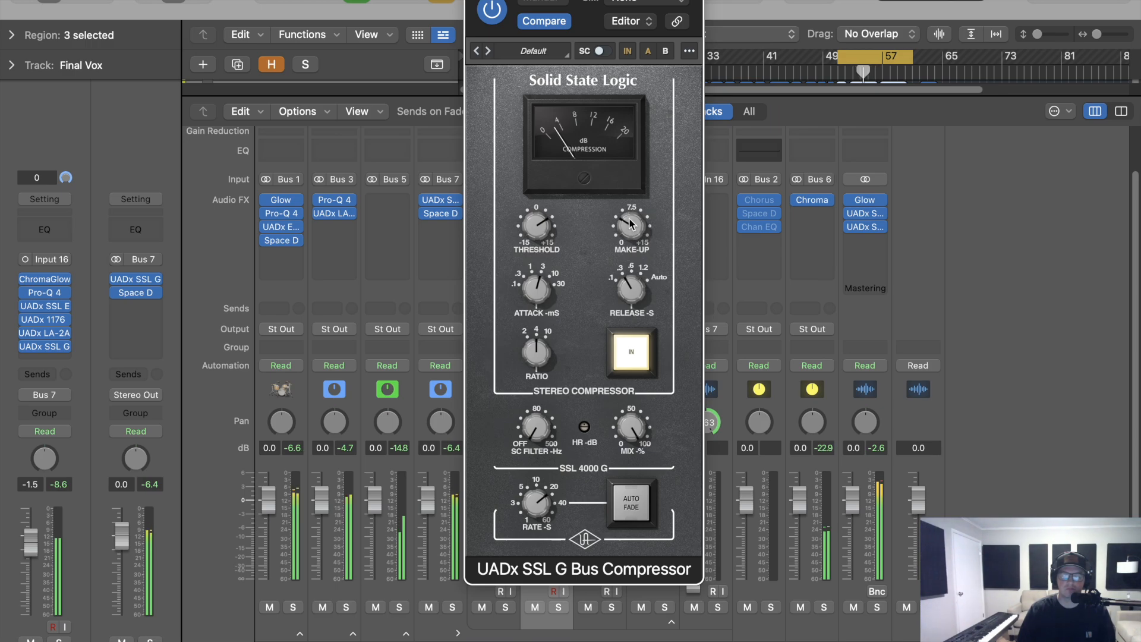
left_click(634, 351)
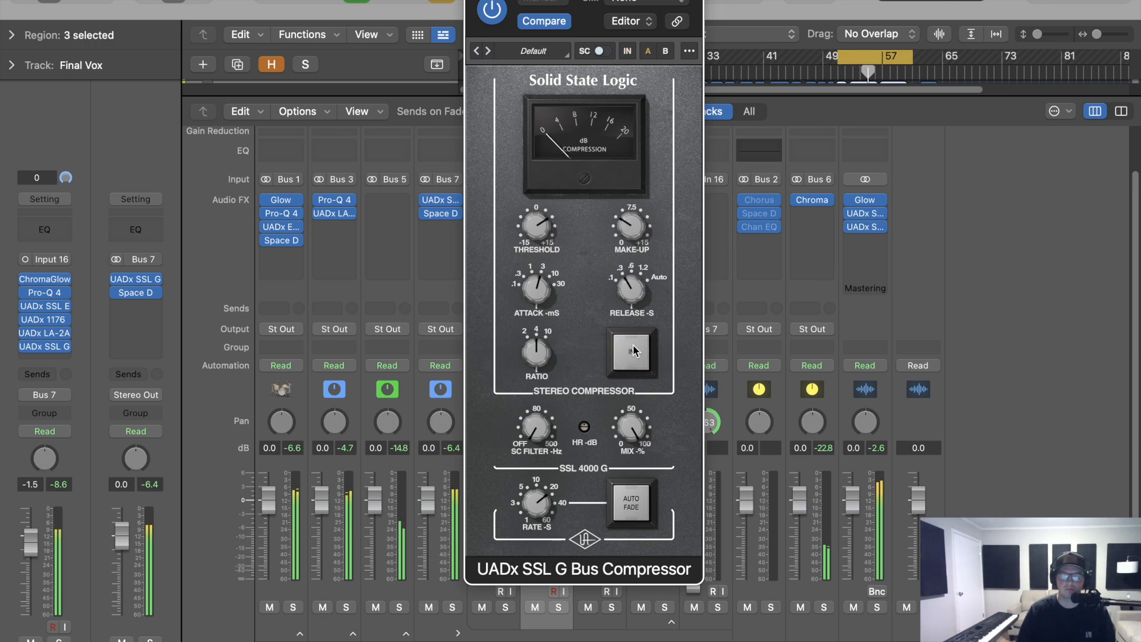
left_click(633, 351)
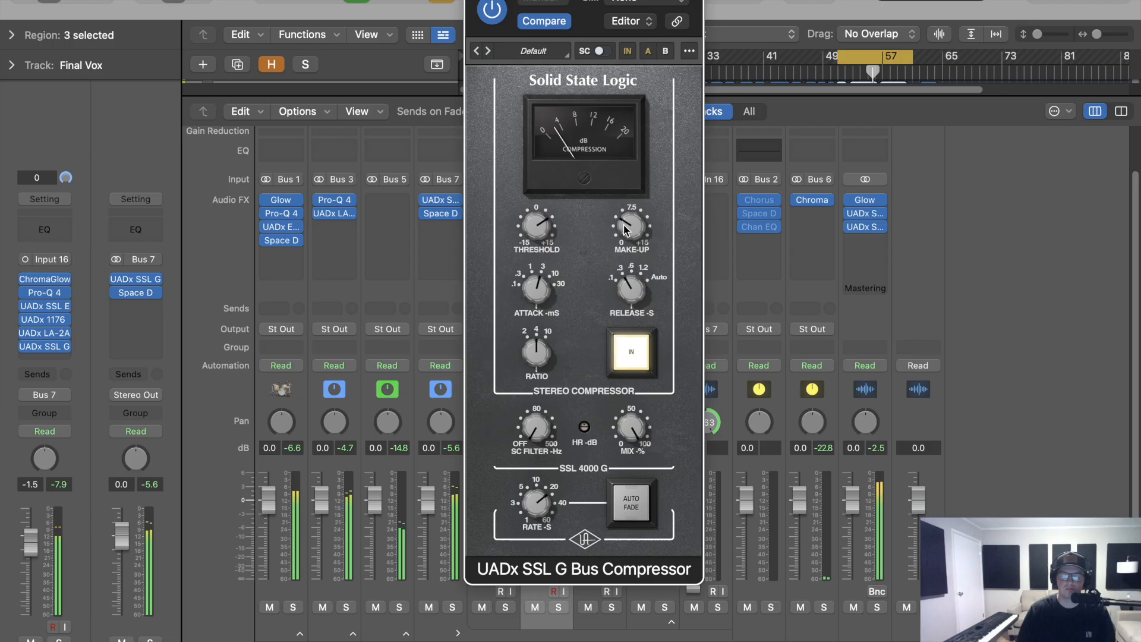
left_click(637, 345)
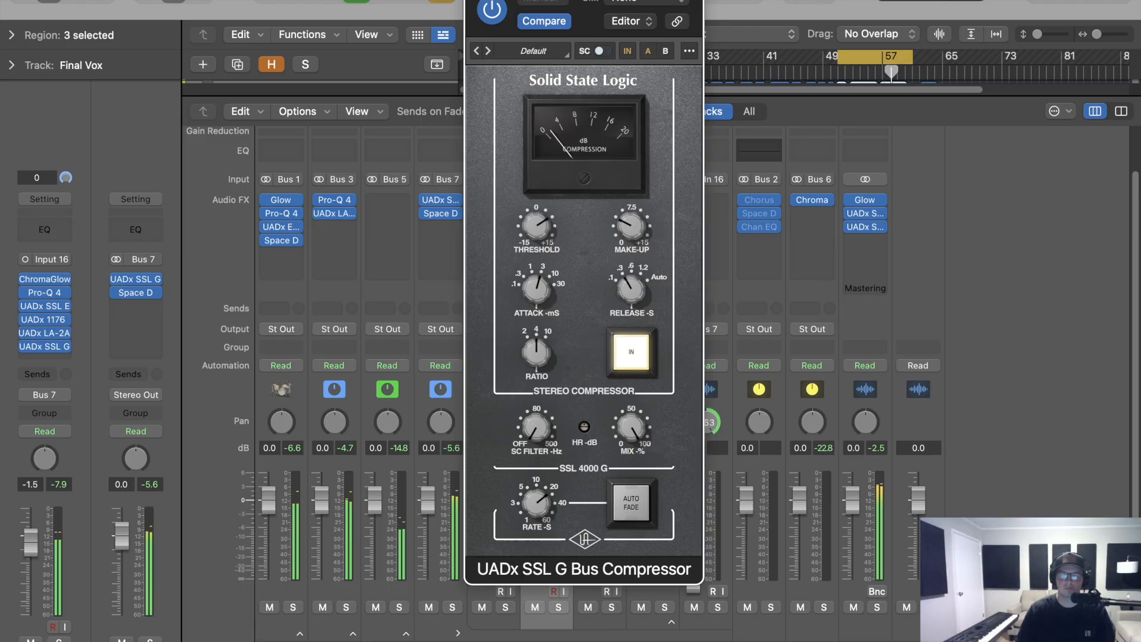
left_click(473, 0)
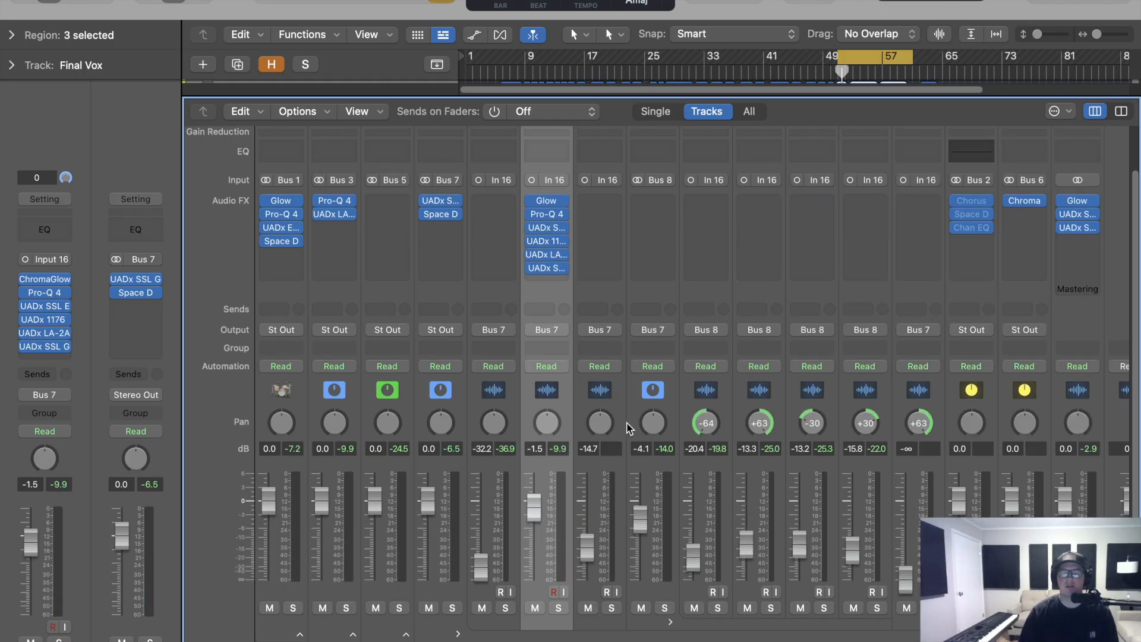
Copy the channel strip setting of Final Vox
scroll(628, 428, "up", 2)
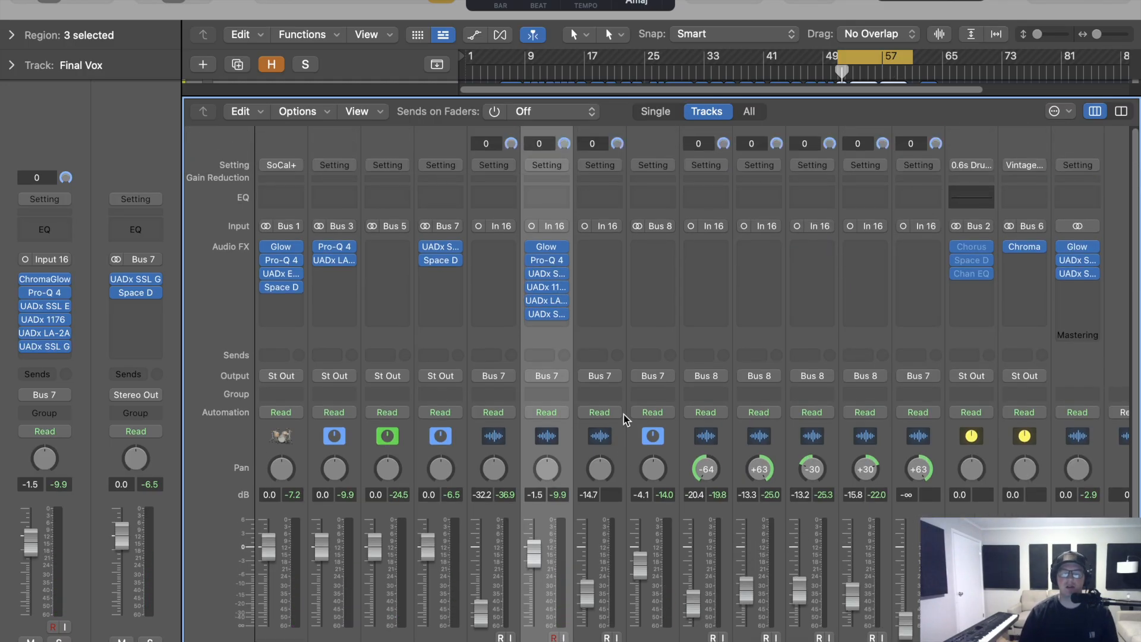
left_click(552, 169)
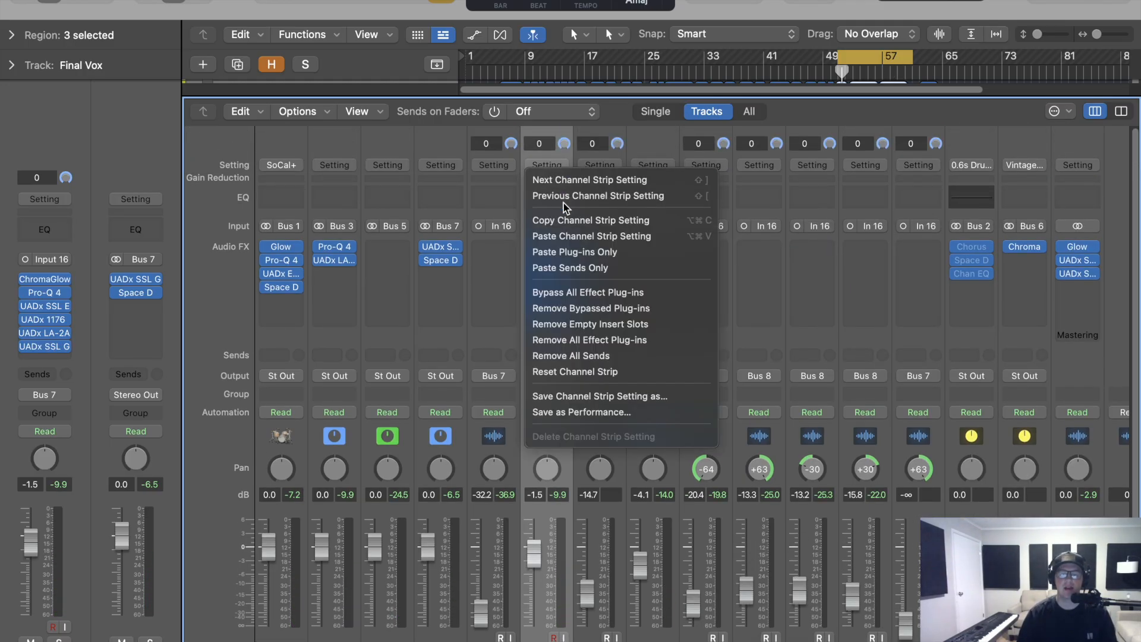
left_click(617, 221)
scroll(611, 359, "down", 2)
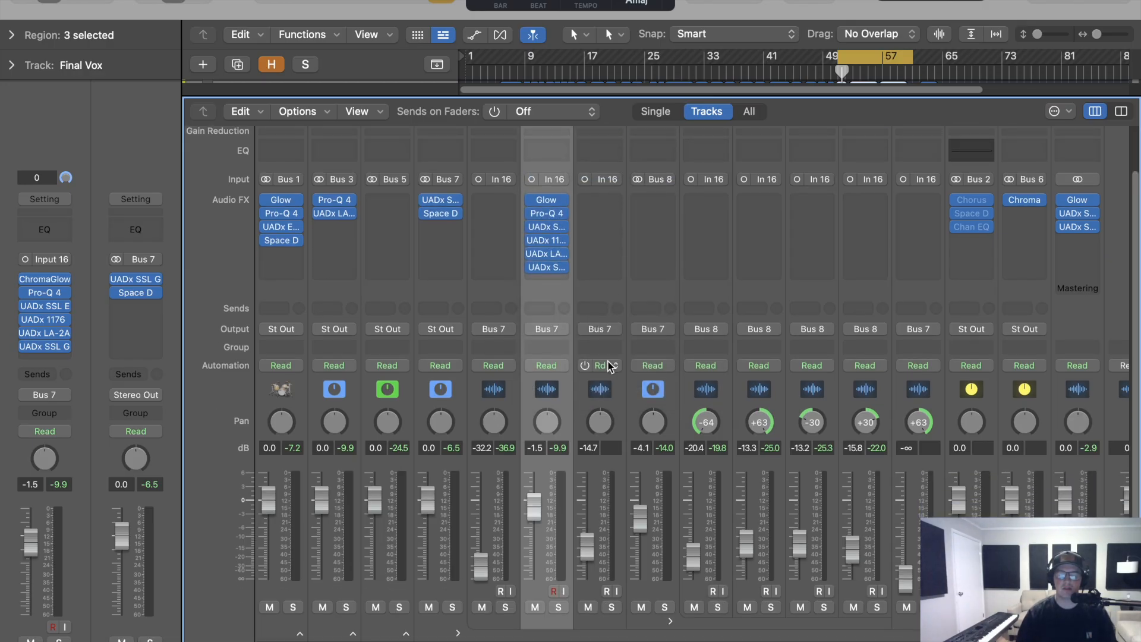
Paste only the copied plug-ins onto both the BGVs channel and the vocal channel between it and Final Vox
left_click(660, 497)
left_click(608, 505)
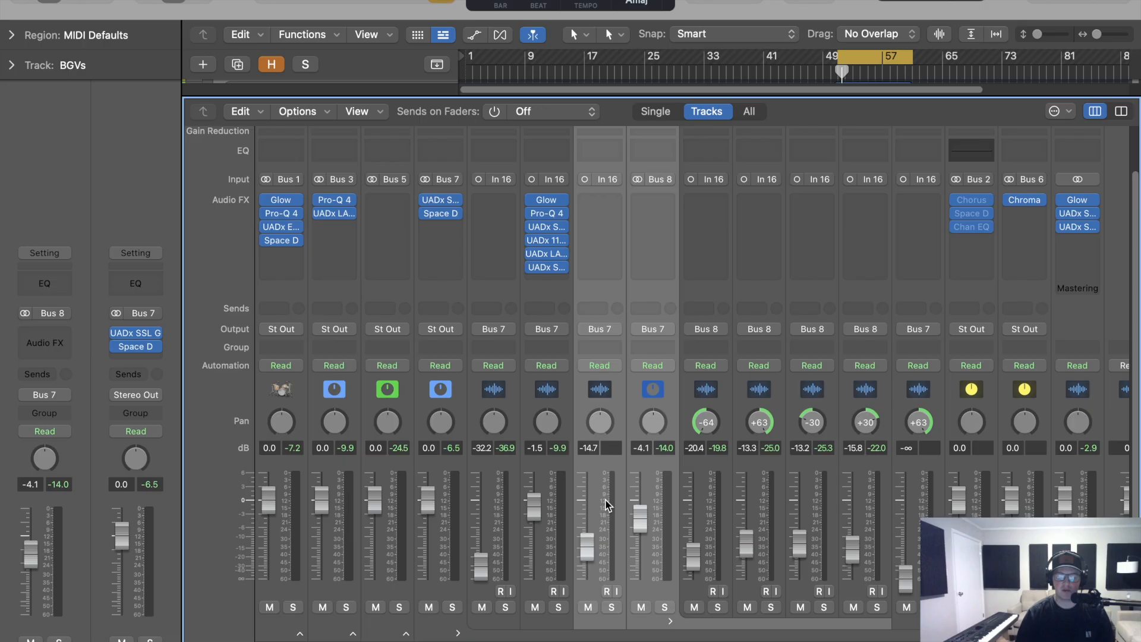
left_click(618, 202)
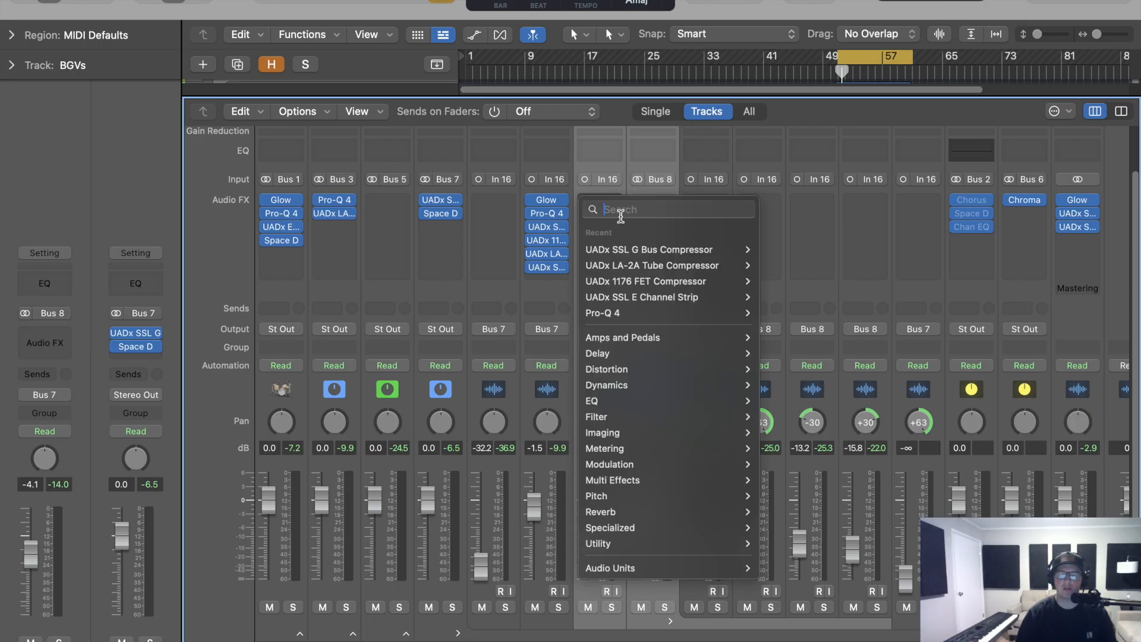
left_click(666, 193)
scroll(665, 196, "up", 2)
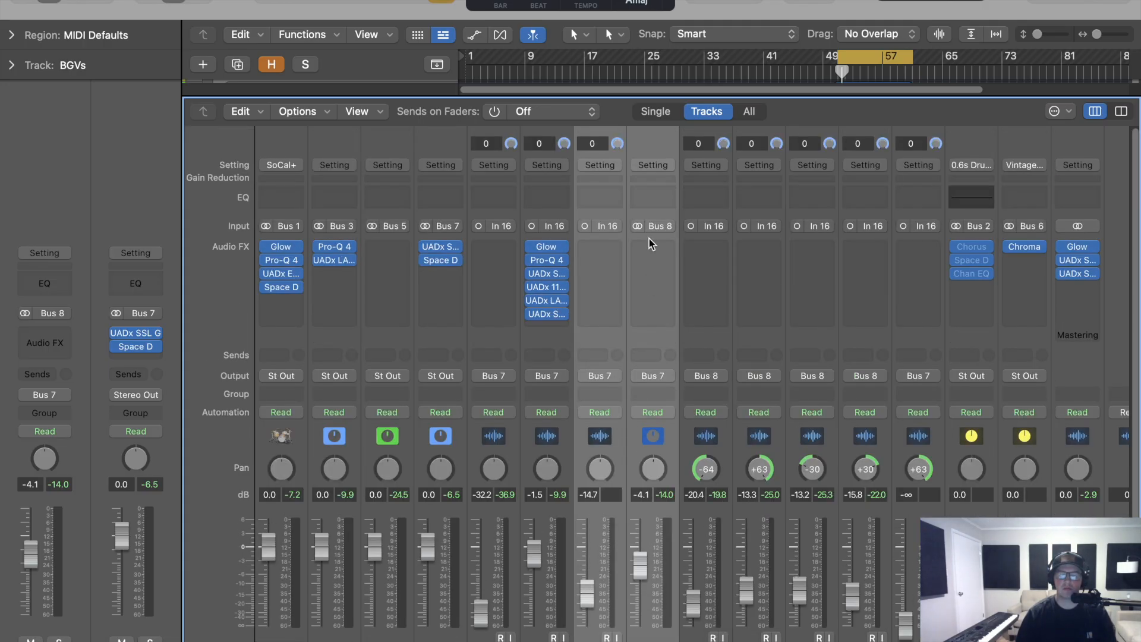
left_click(657, 166)
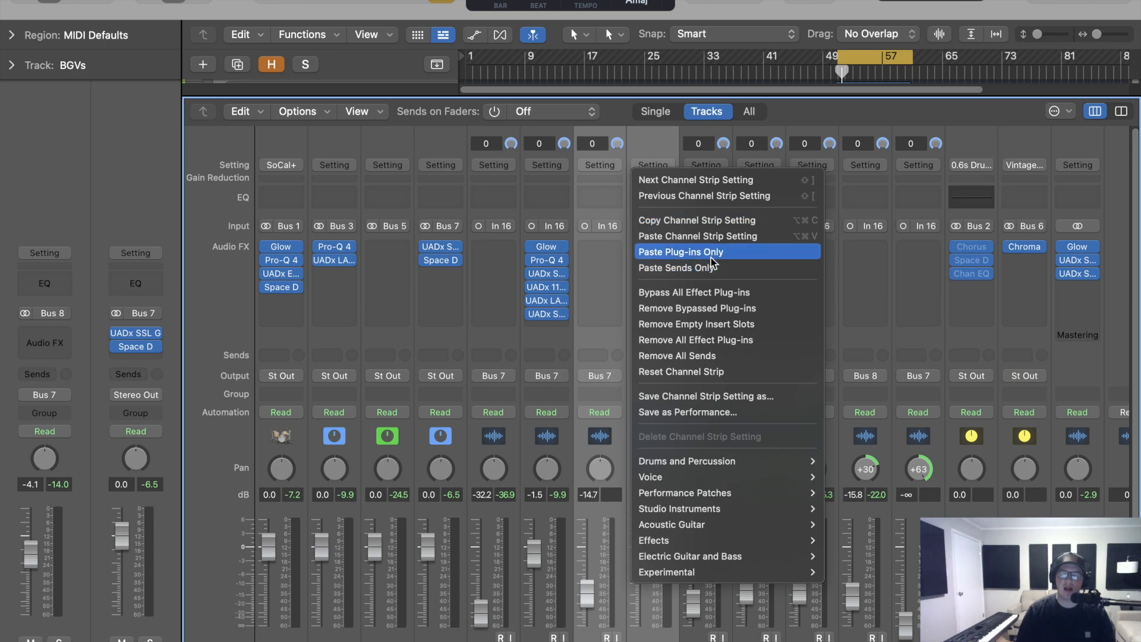
left_click(711, 253)
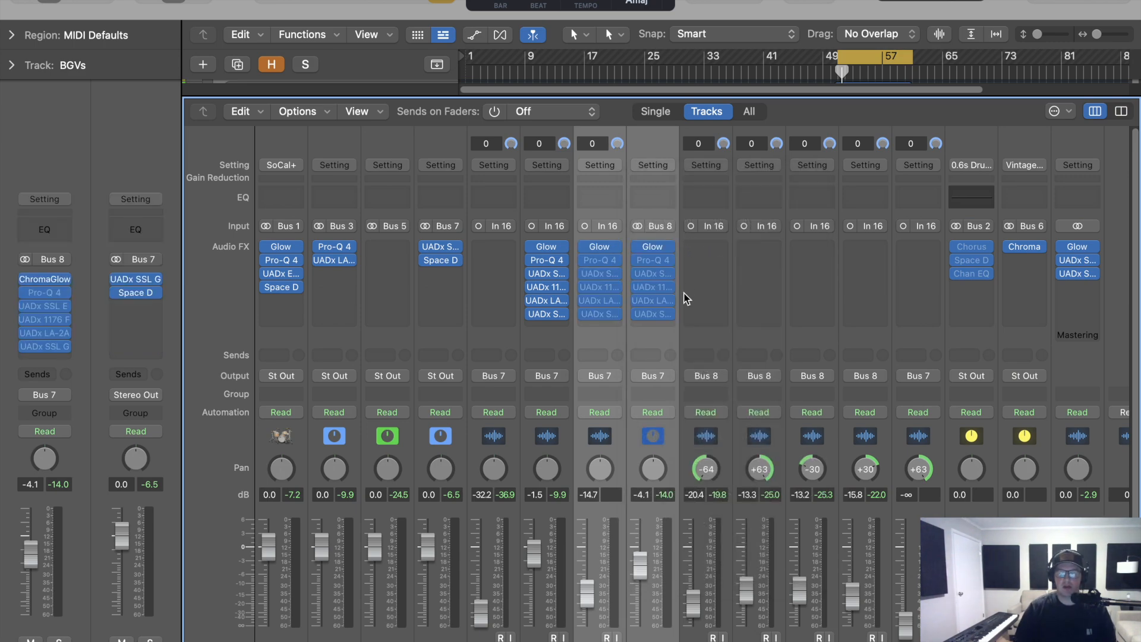
scroll(706, 372, "down", 2)
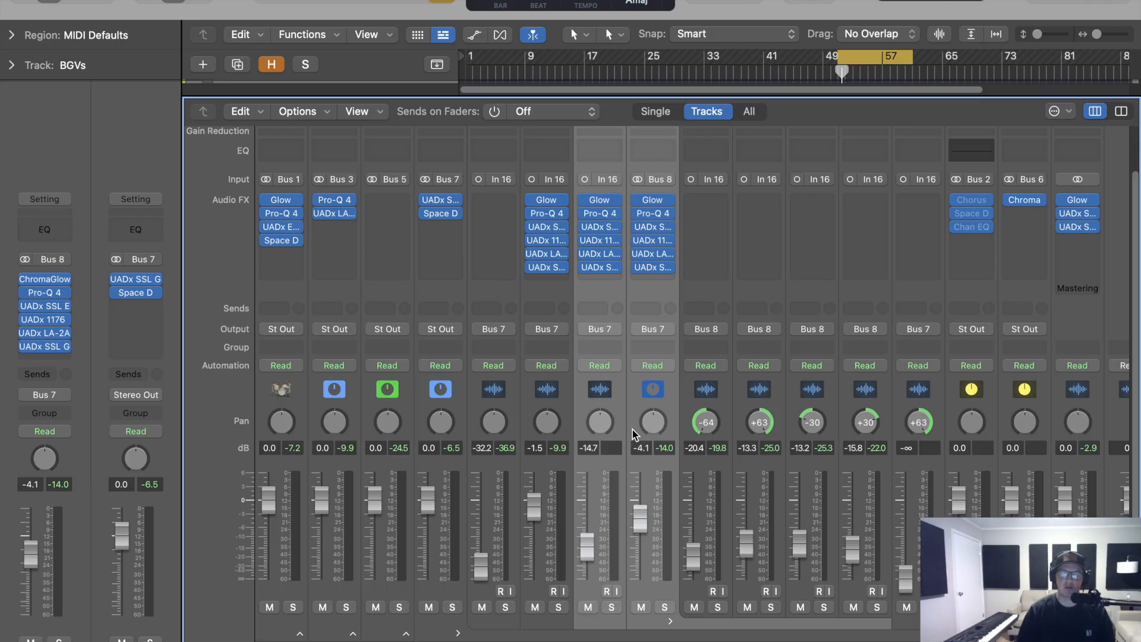
Select only the BGVs channel and collapse its stack of background vocal tracks
left_click(669, 621)
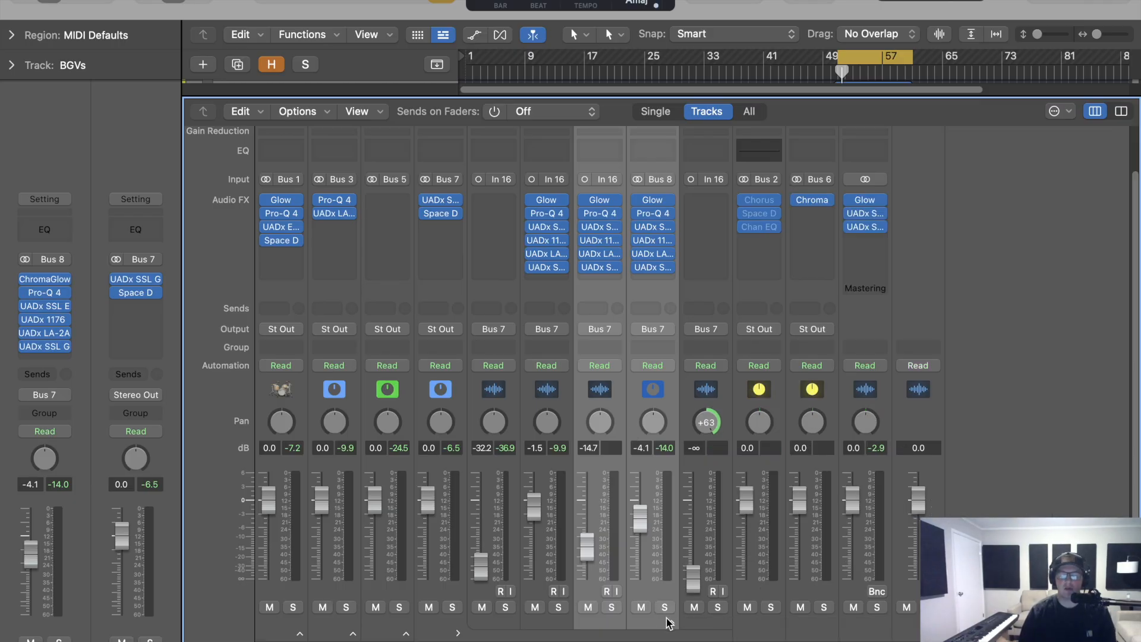
left_click(669, 509)
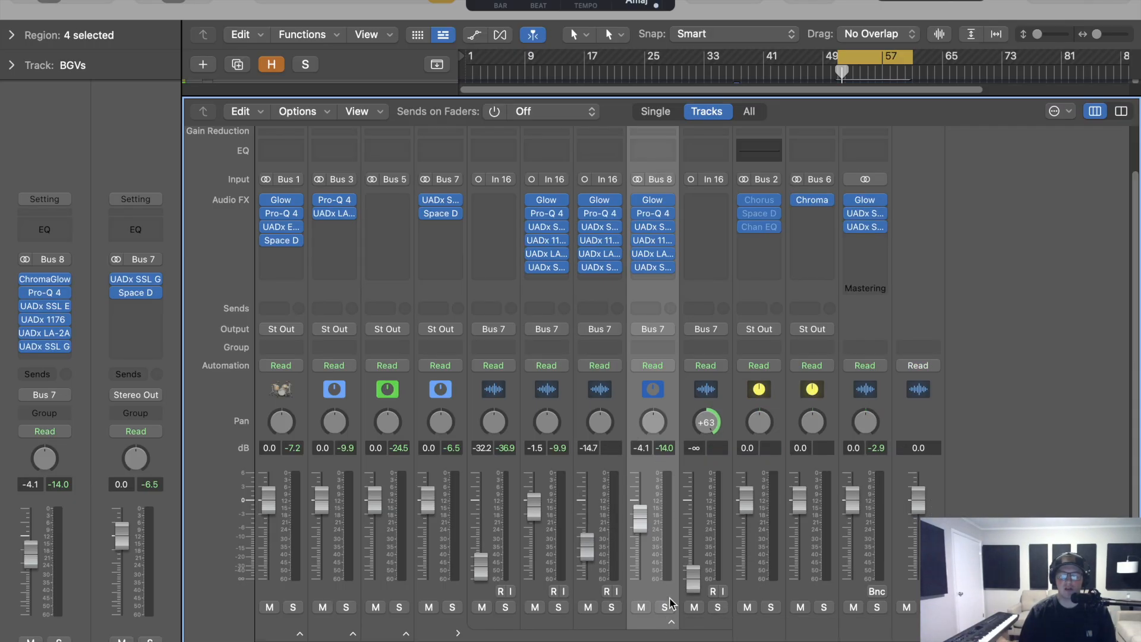
left_click(670, 621)
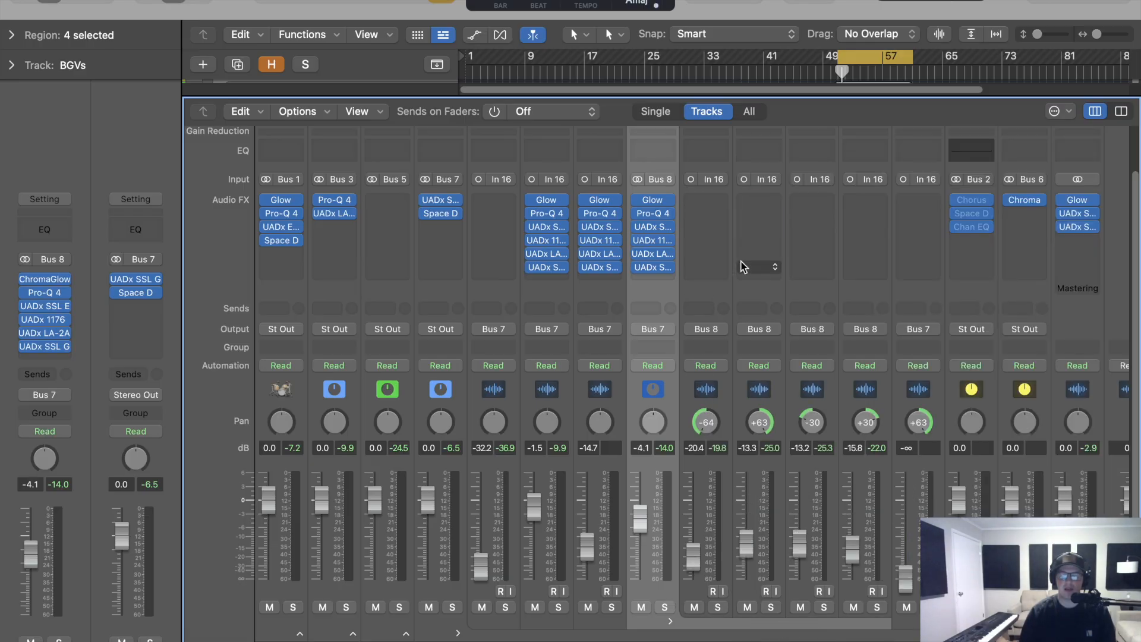
left_click(670, 622)
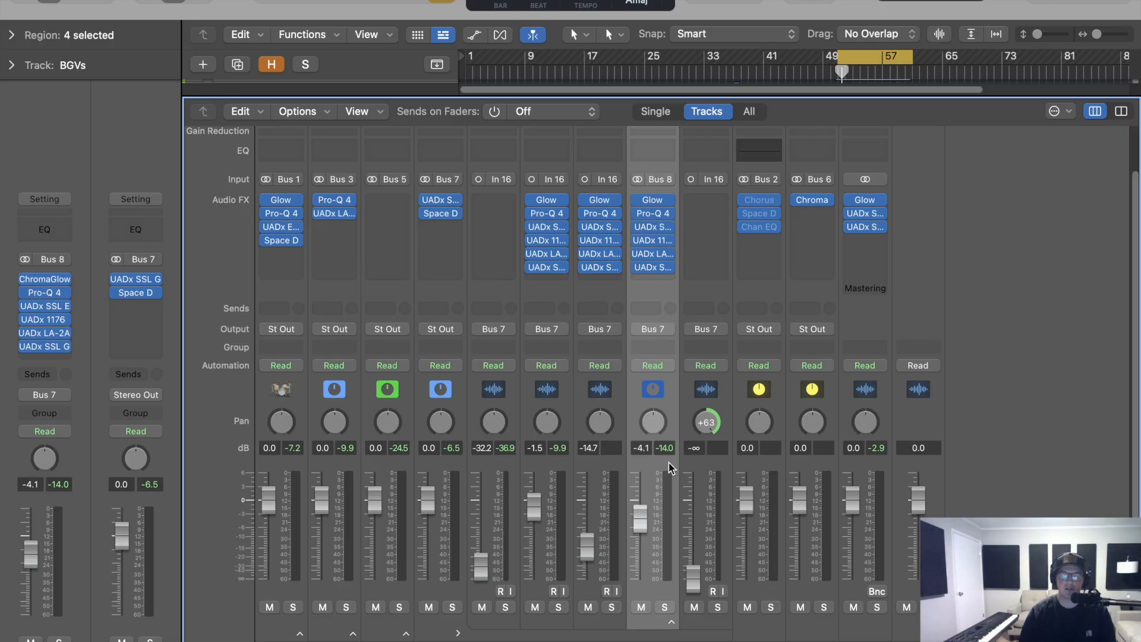
left_click(670, 623)
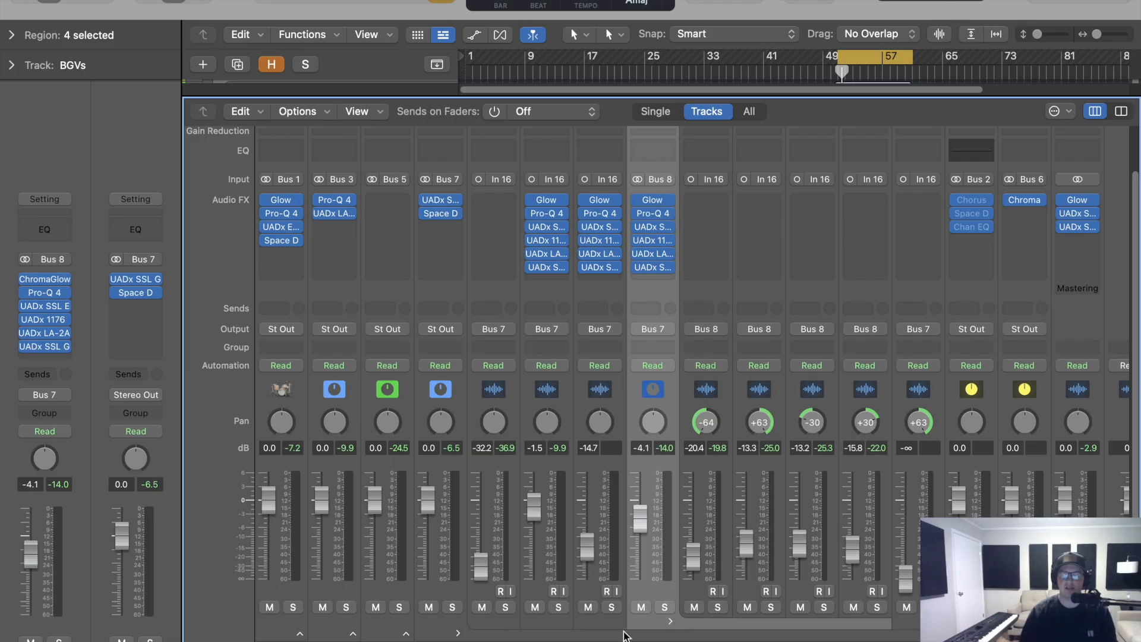
left_click(671, 623)
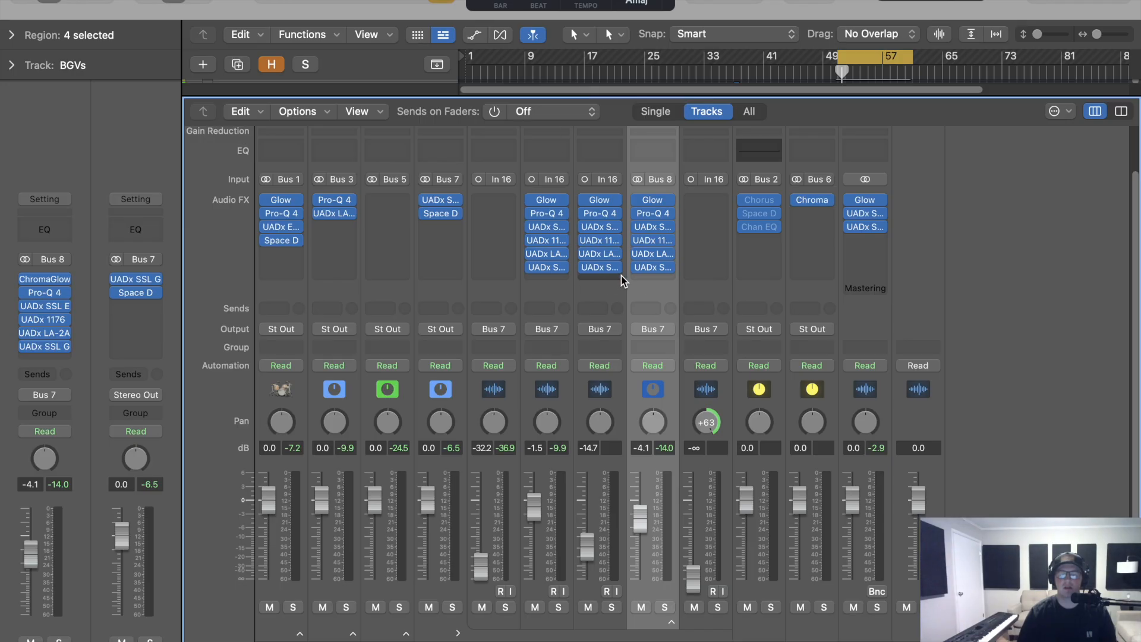
left_click(654, 279)
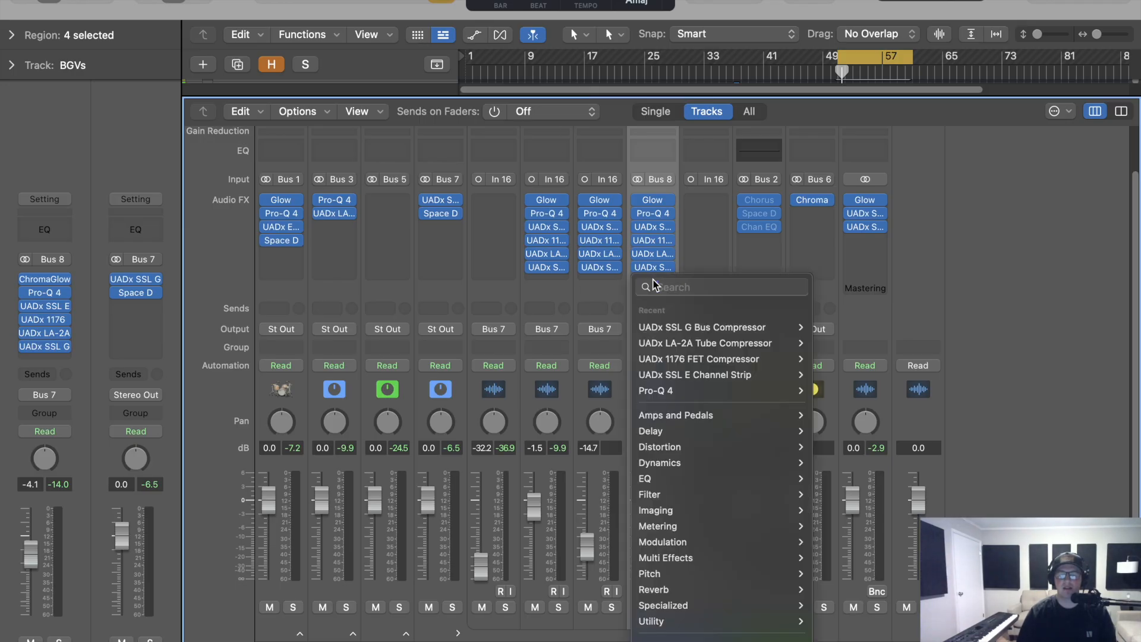
mouse_move(708, 438)
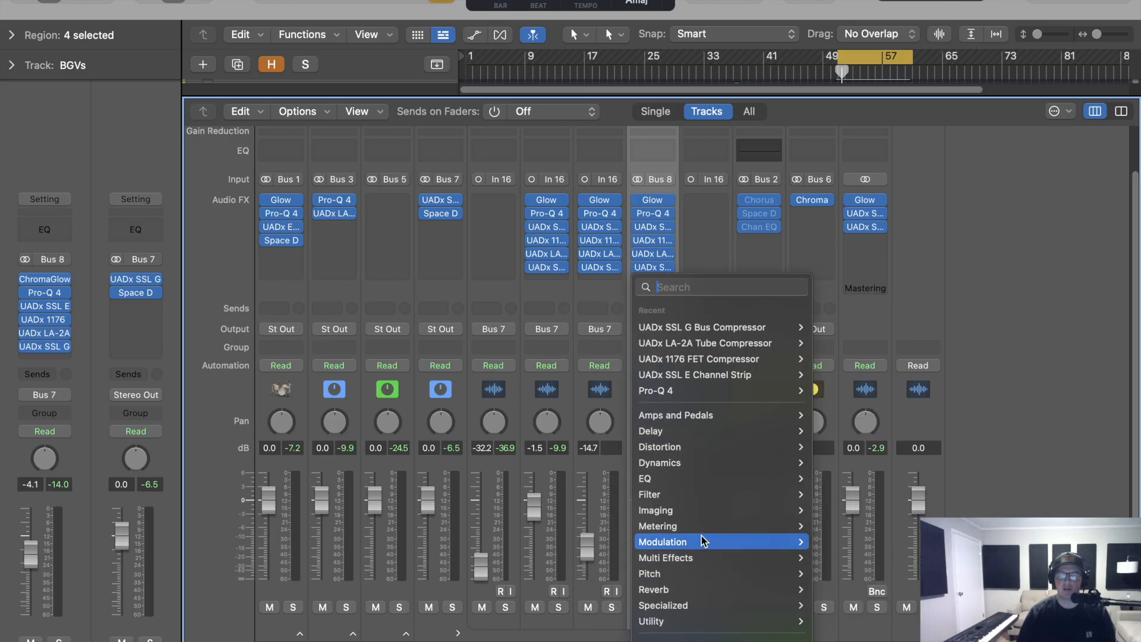
left_click(683, 247)
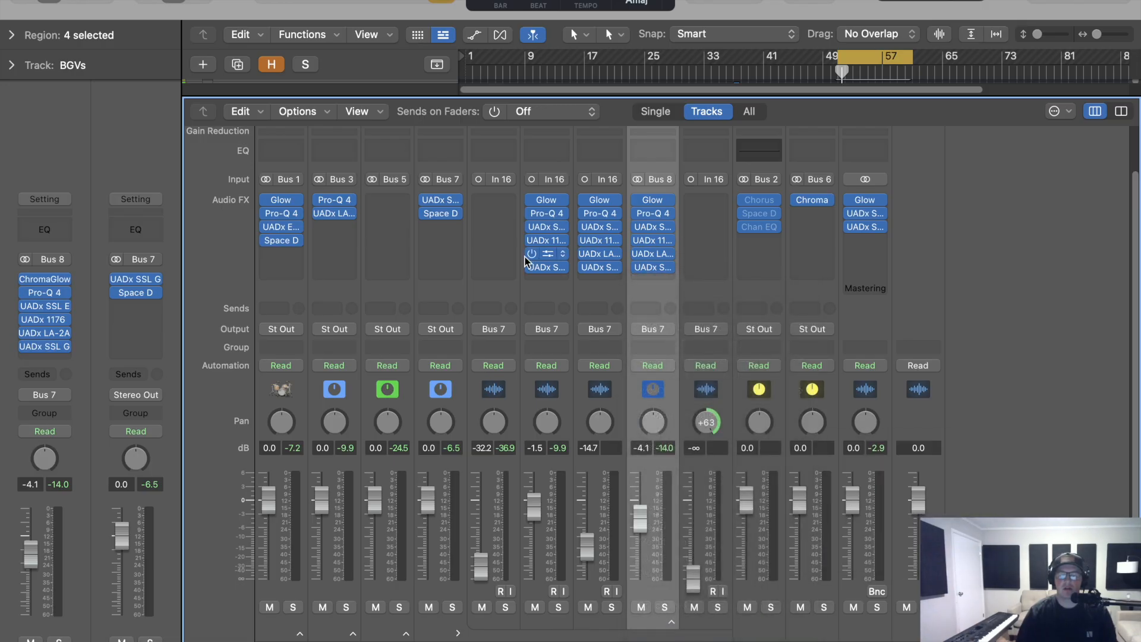
Copy the Space Designer settings from the Vox bus and close its window
left_click(447, 216)
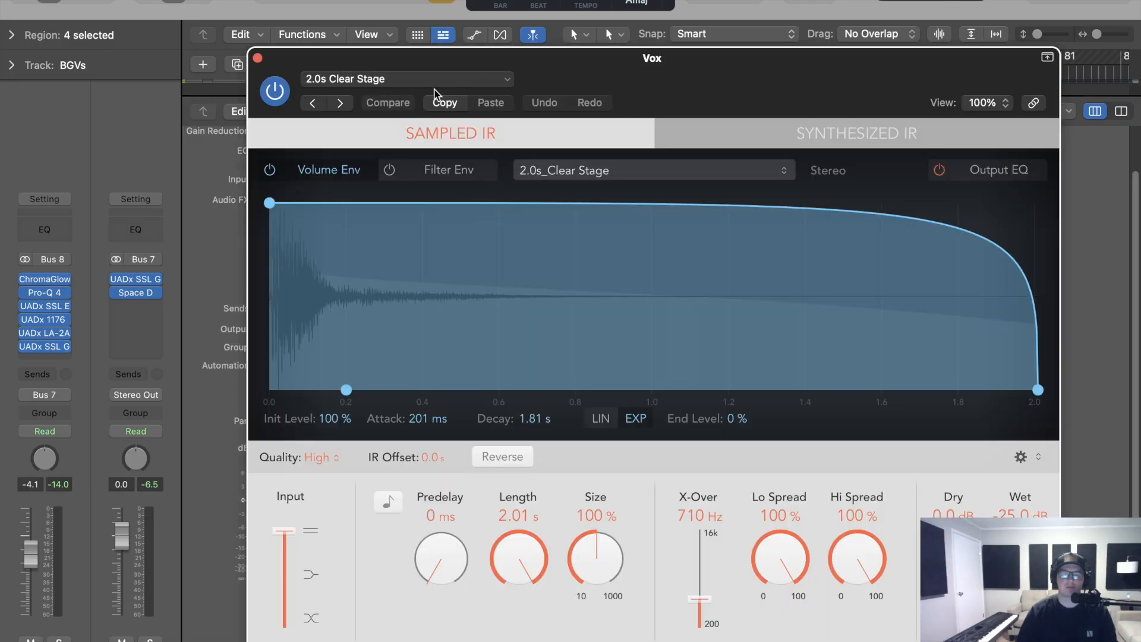
left_click(440, 104)
left_click(257, 59)
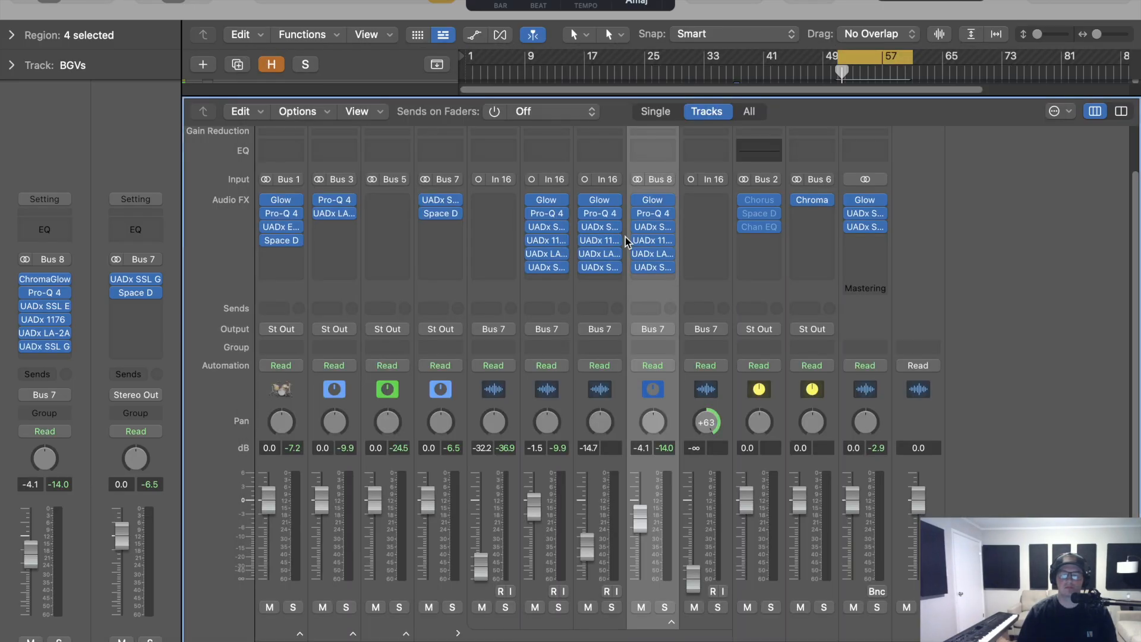
Add Space Designer after the last insert on BGVs, paste the copied 2.0s Clear Stage settings and raise the wet level slightly
left_click(653, 281)
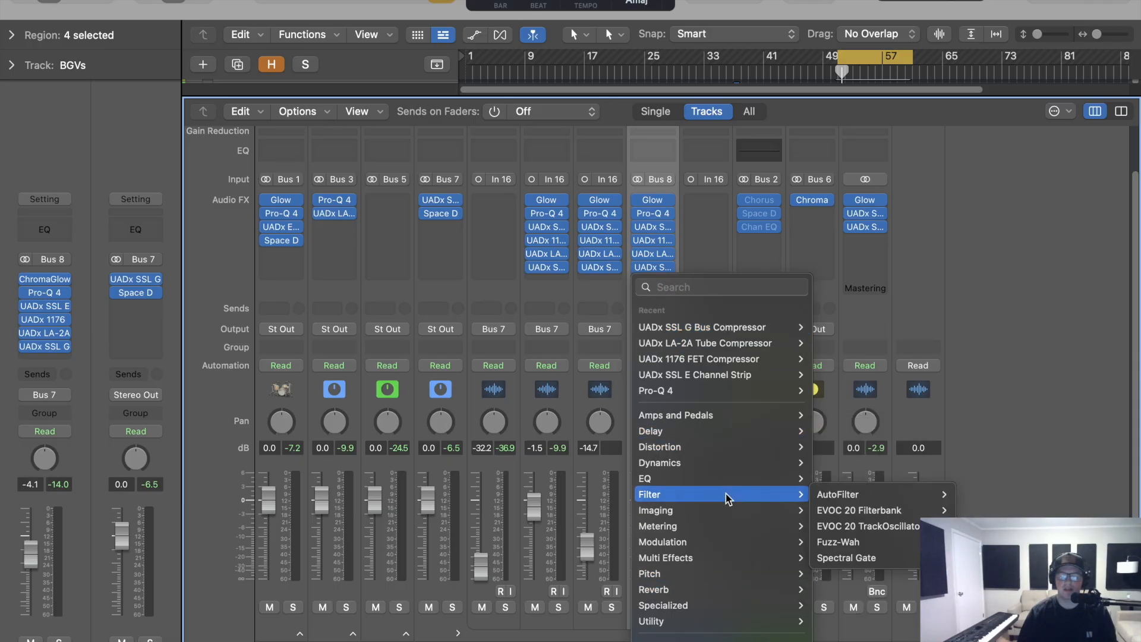
mouse_move(731, 590)
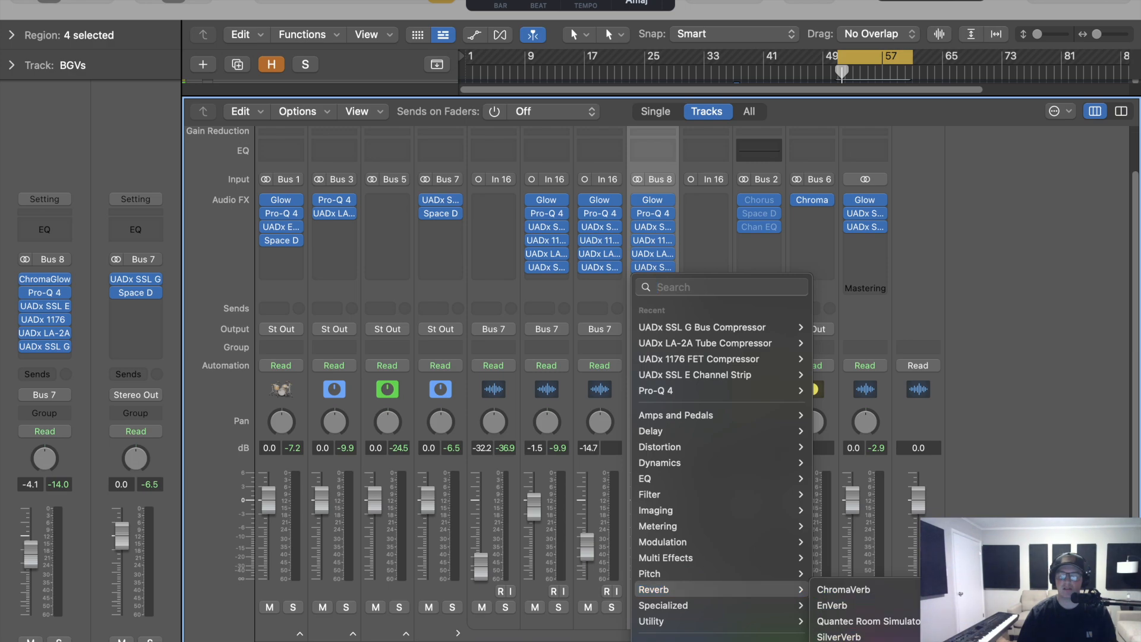
left_click(842, 641)
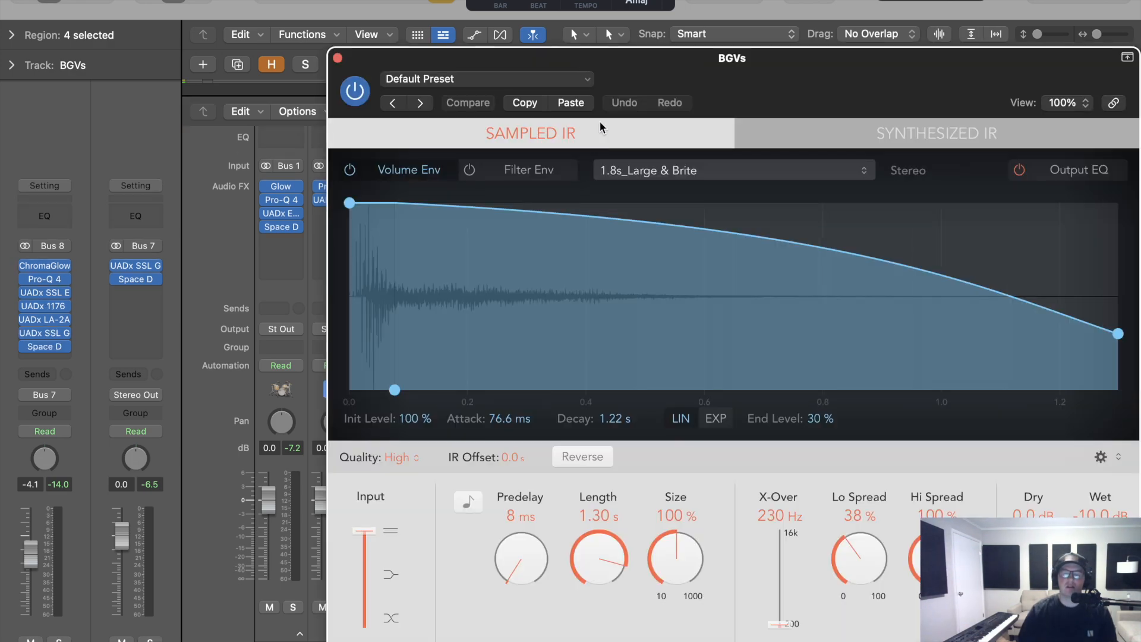
left_click(562, 103)
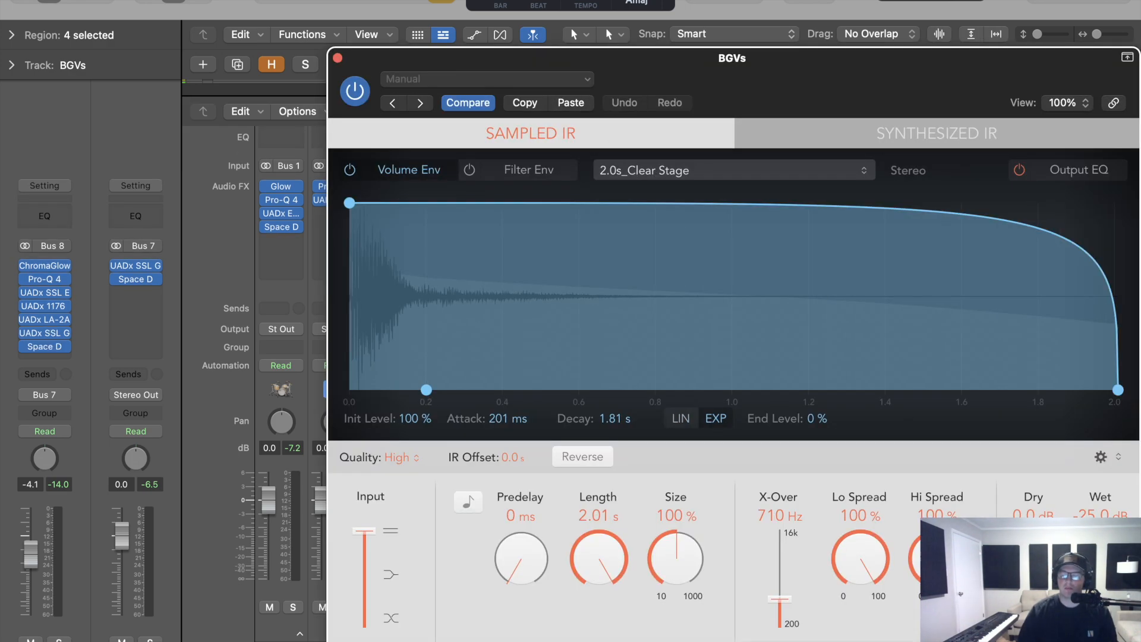
left_click_drag(1100, 583, 1100, 566)
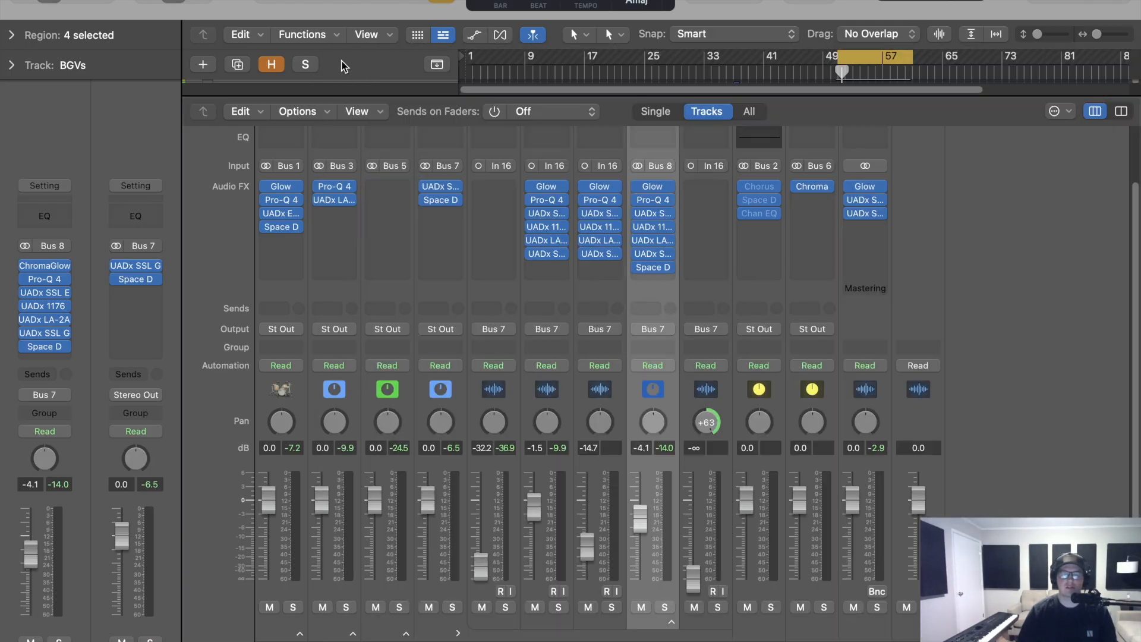
Add Space Designer after the last insert on BGV High and paste the 2.0s Clear Stage settings from BGVs into it
left_click(337, 57)
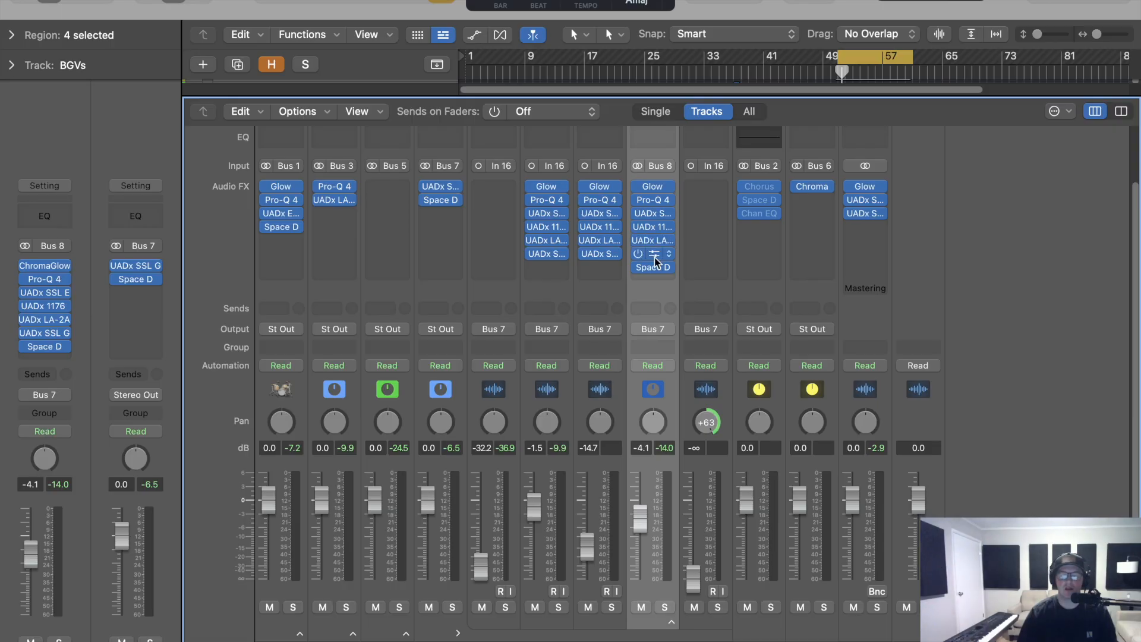
left_click(654, 269)
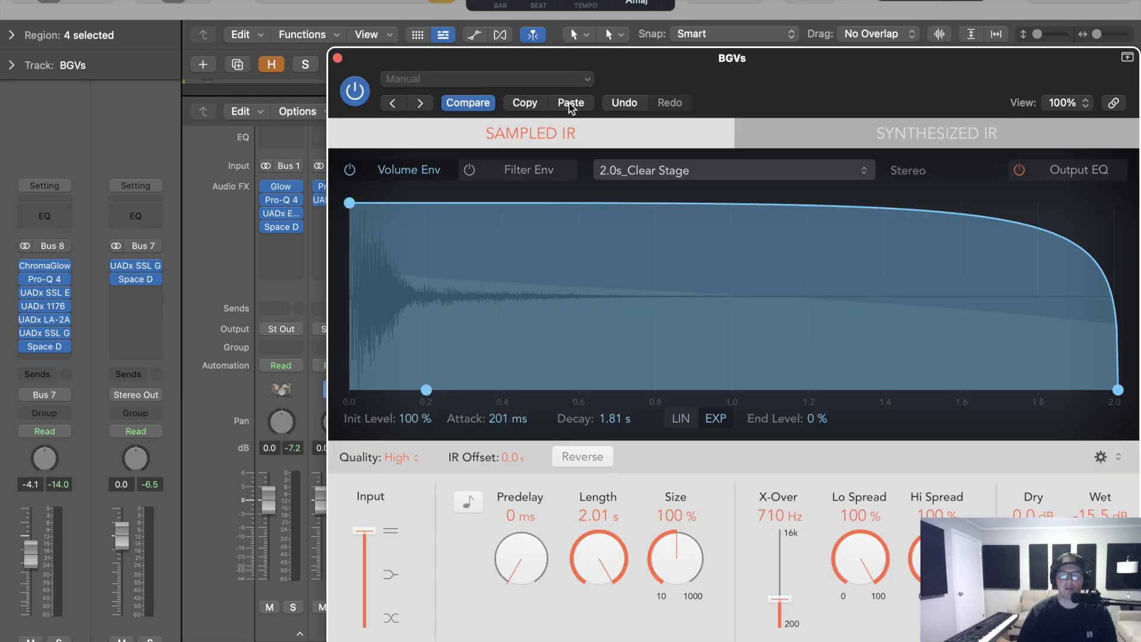
left_click(338, 57)
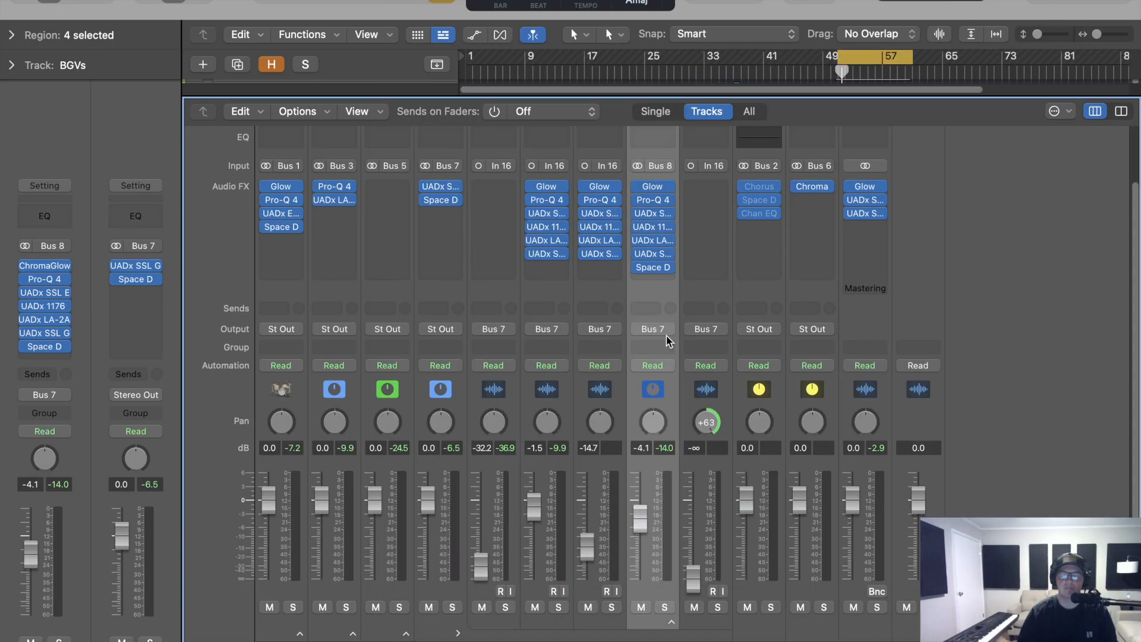
left_click(613, 273)
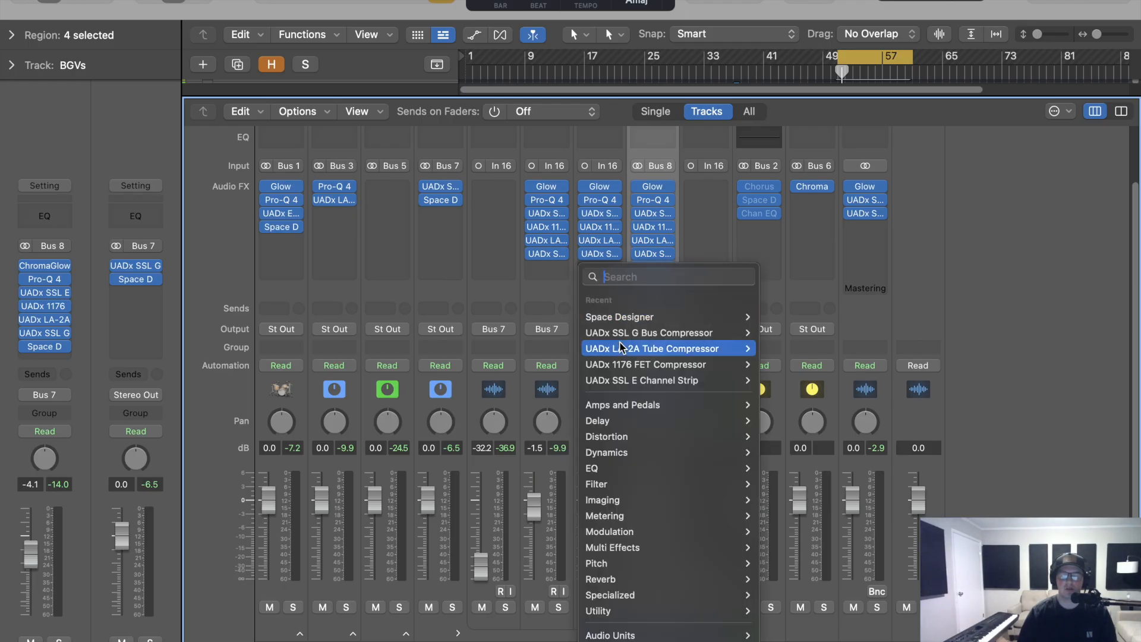
mouse_move(653, 578)
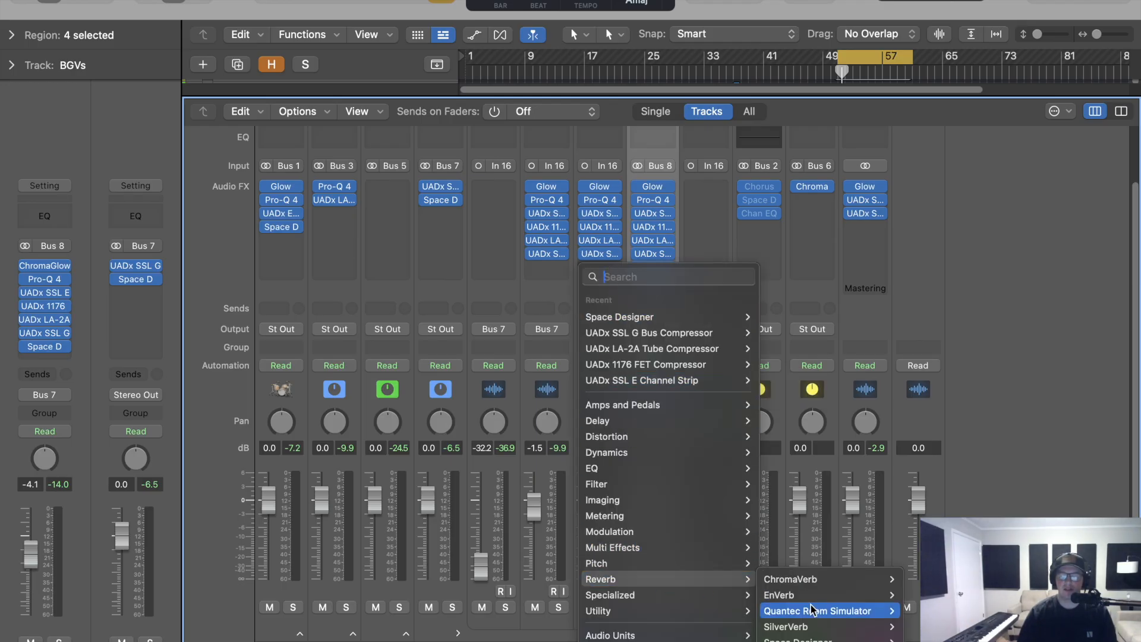
left_click(796, 639)
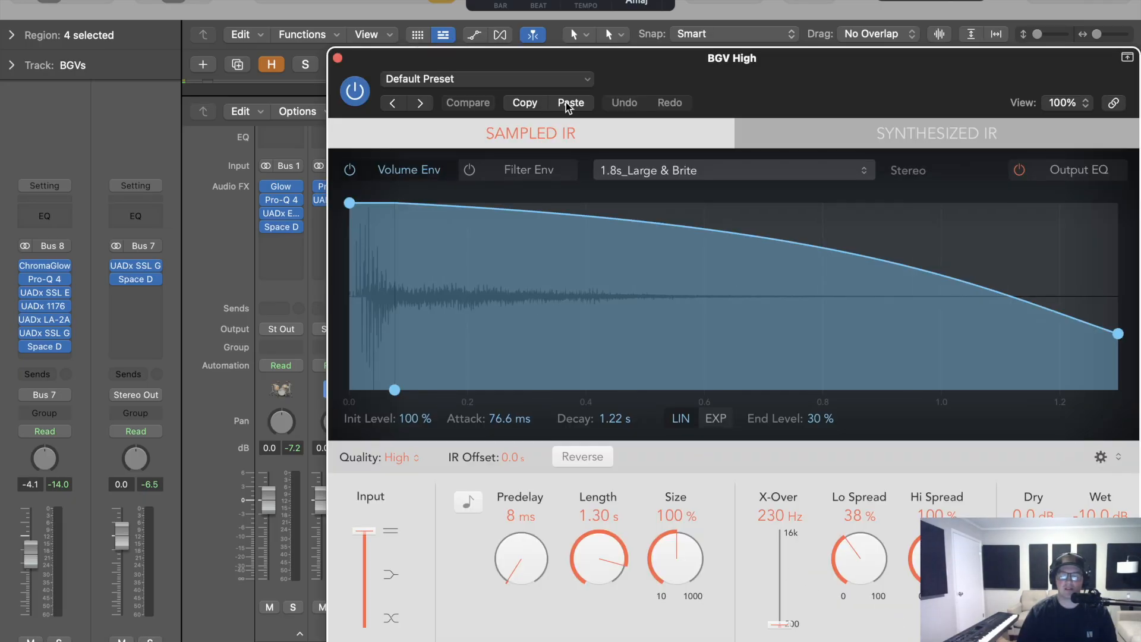
left_click(567, 104)
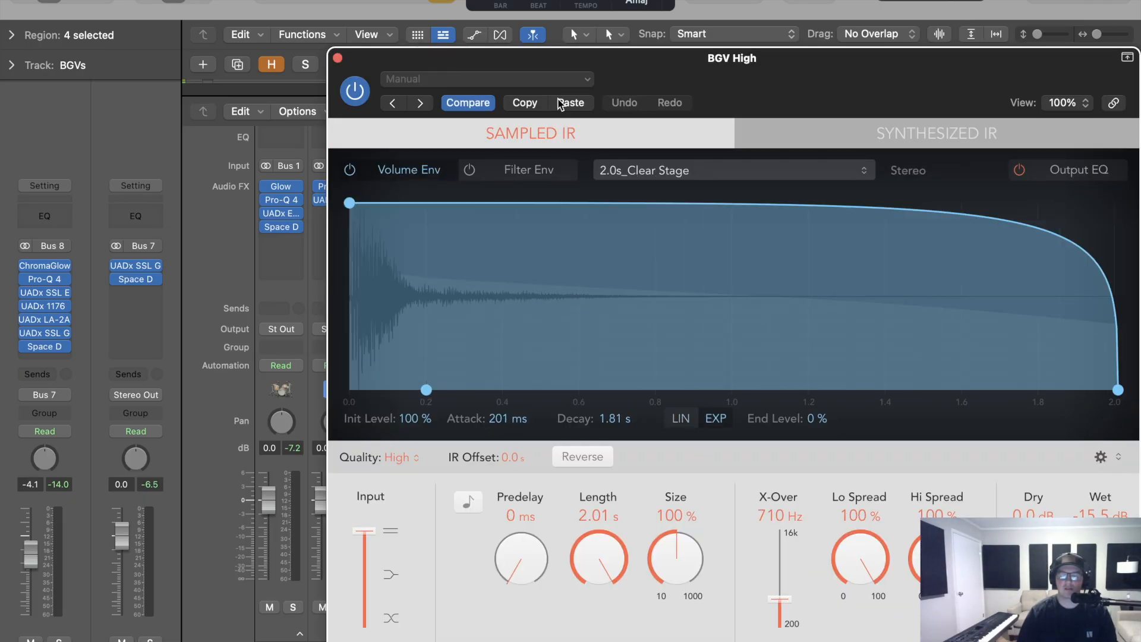
left_click(337, 58)
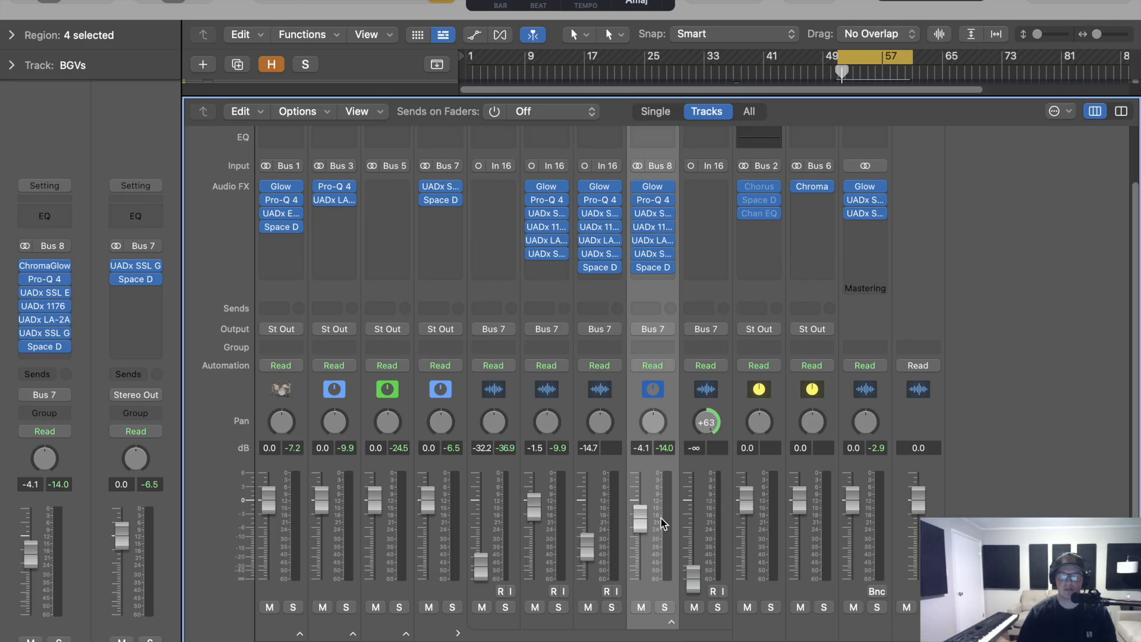
Select the BGV High channel, solo the Vox bus and play back the cycled section
left_click(603, 473)
left_click(662, 475)
left_click(602, 491)
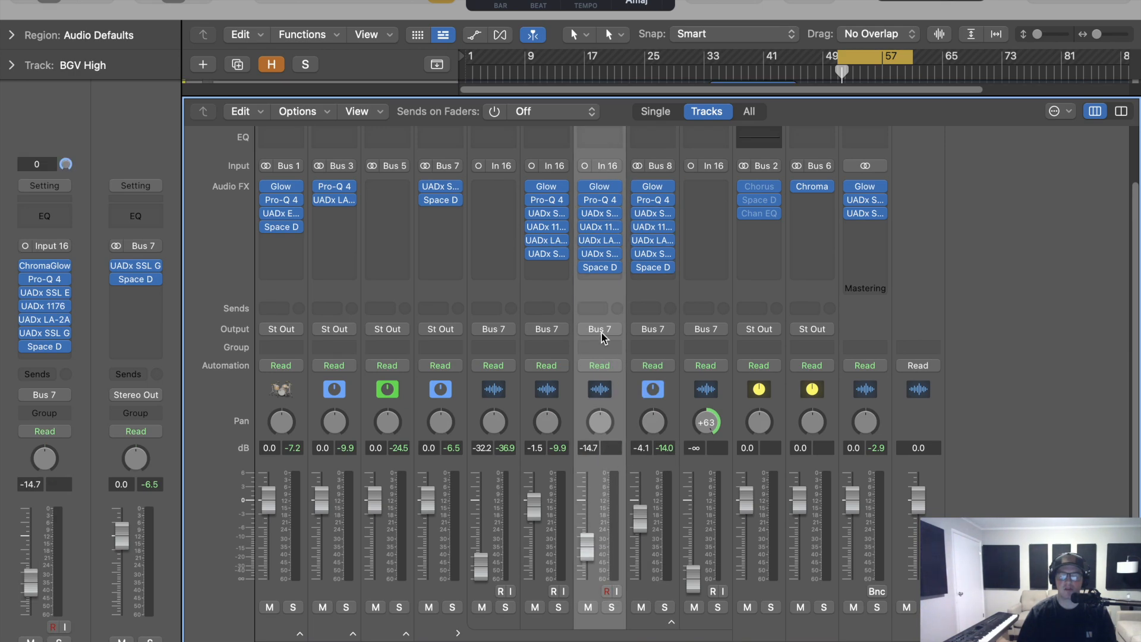
left_click(453, 608)
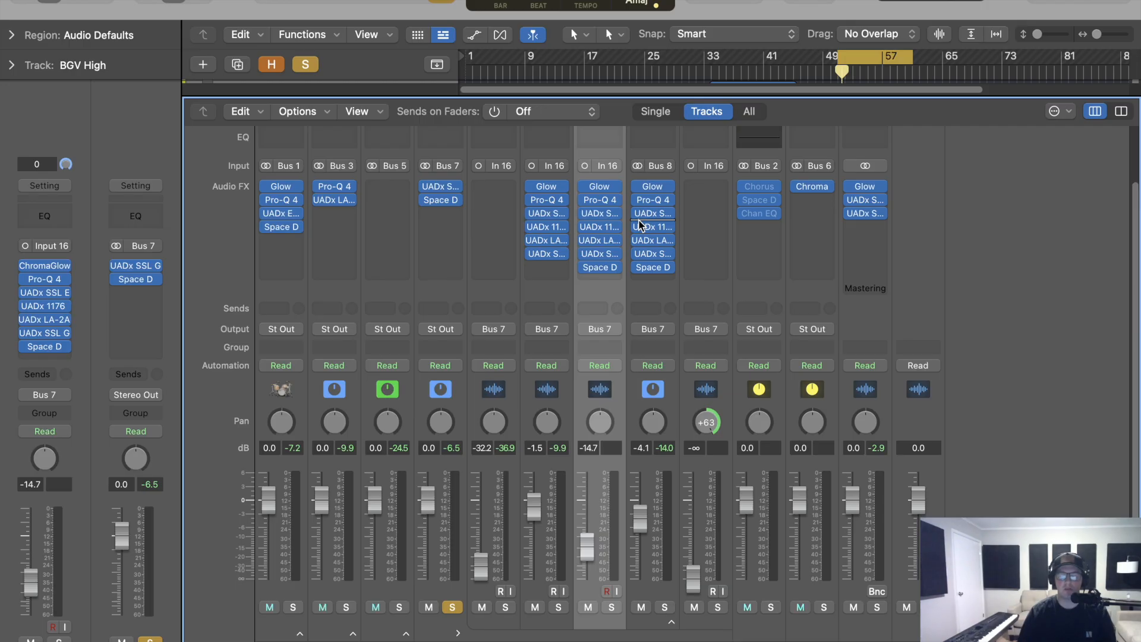
mouse_move(653, 272)
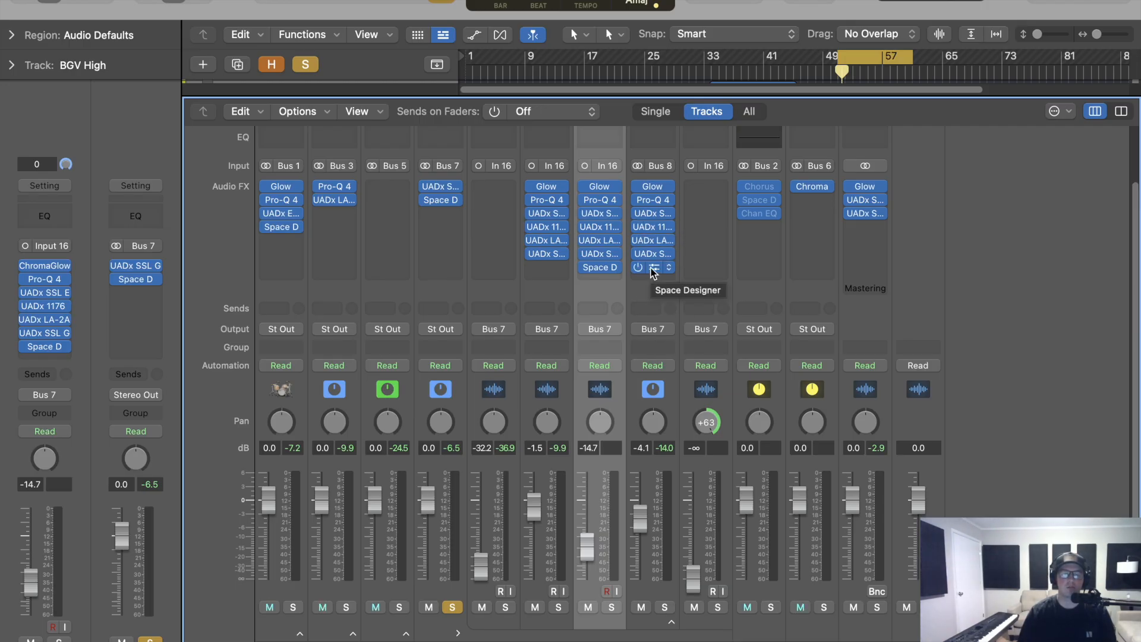
key("space")
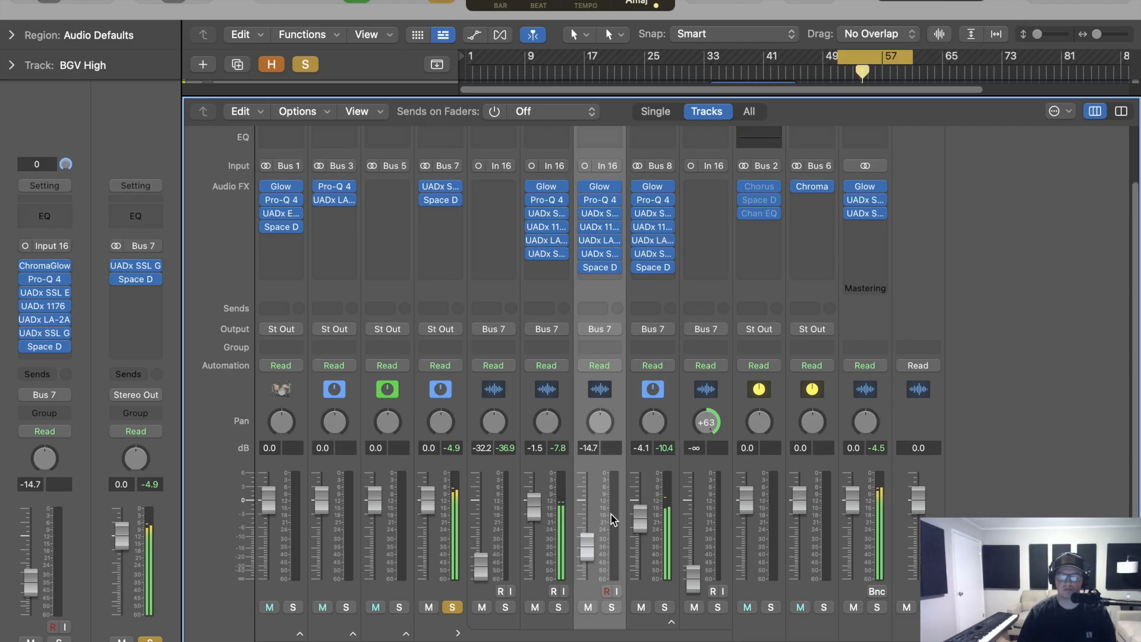
Lower the Space Designer wet level to -17.0 dB on both BGVs and BGV High
left_click(647, 267)
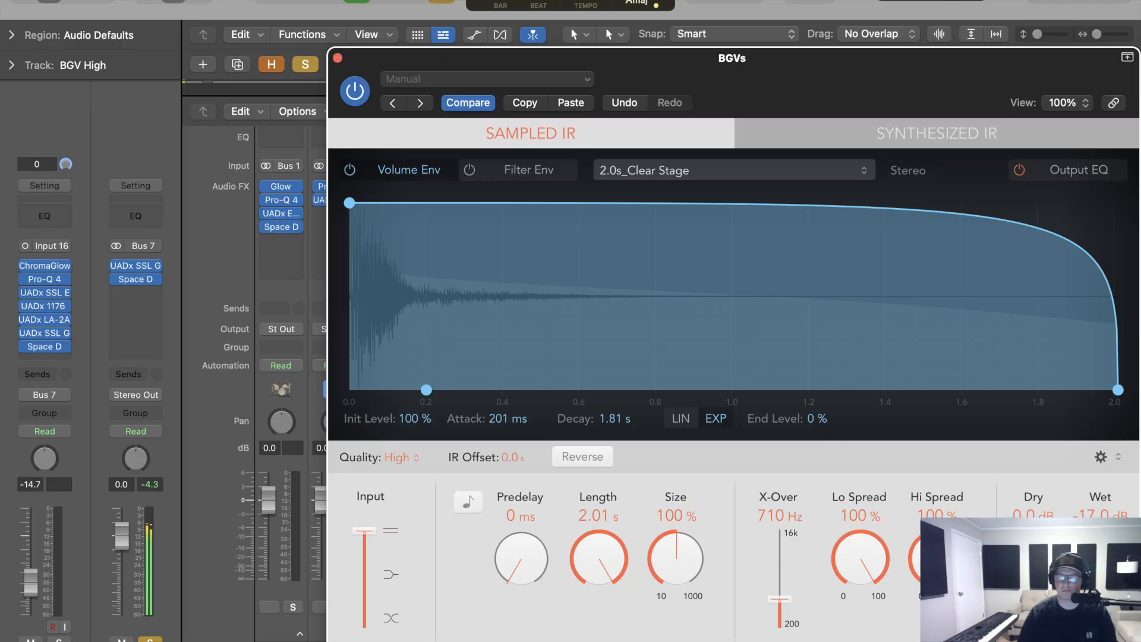
left_click(337, 58)
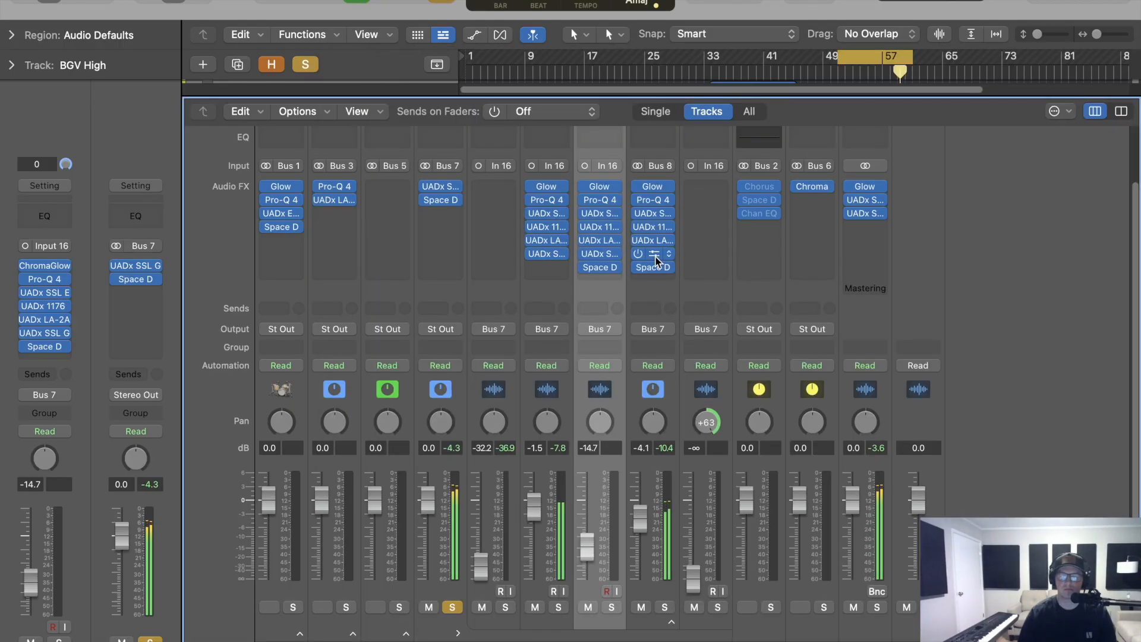
left_click(600, 268)
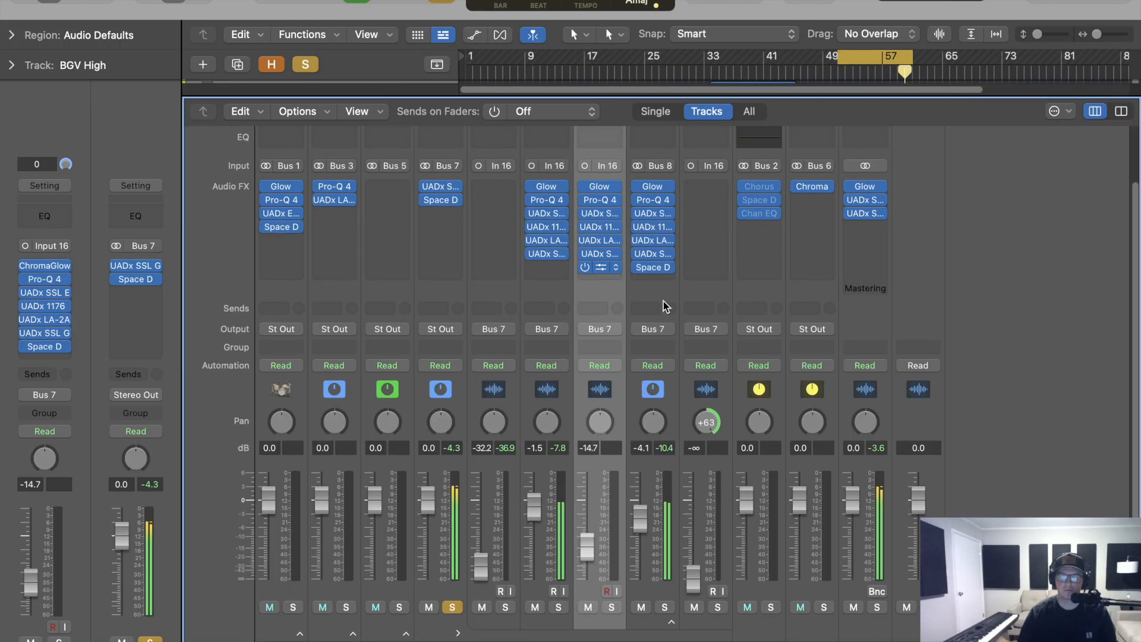
left_click_drag(1100, 560, 1100, 564)
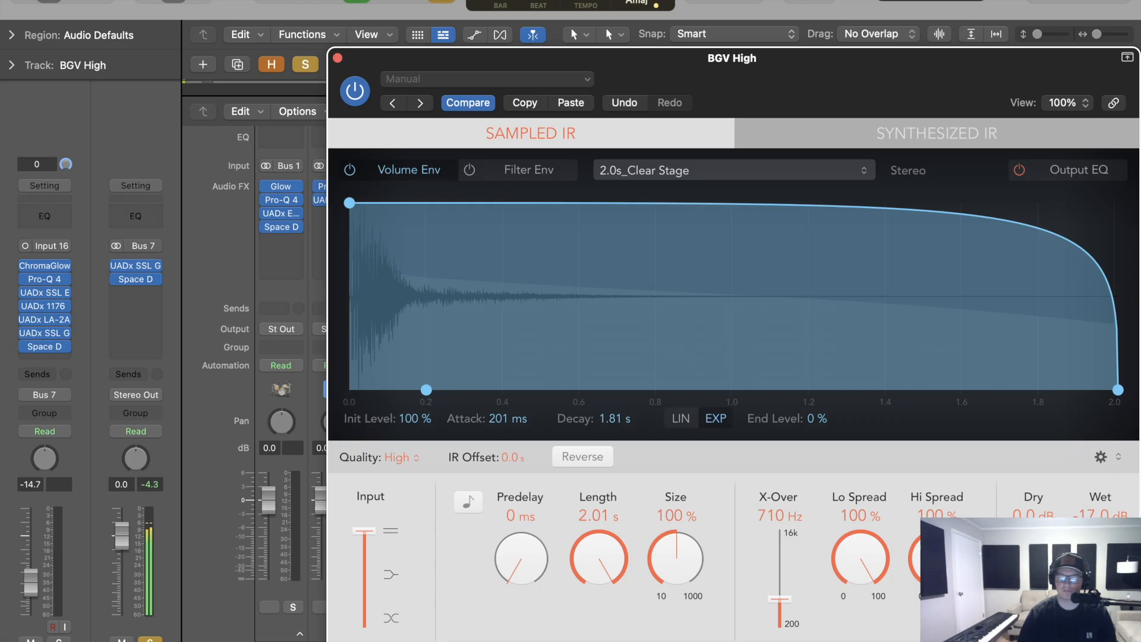
left_click(338, 59)
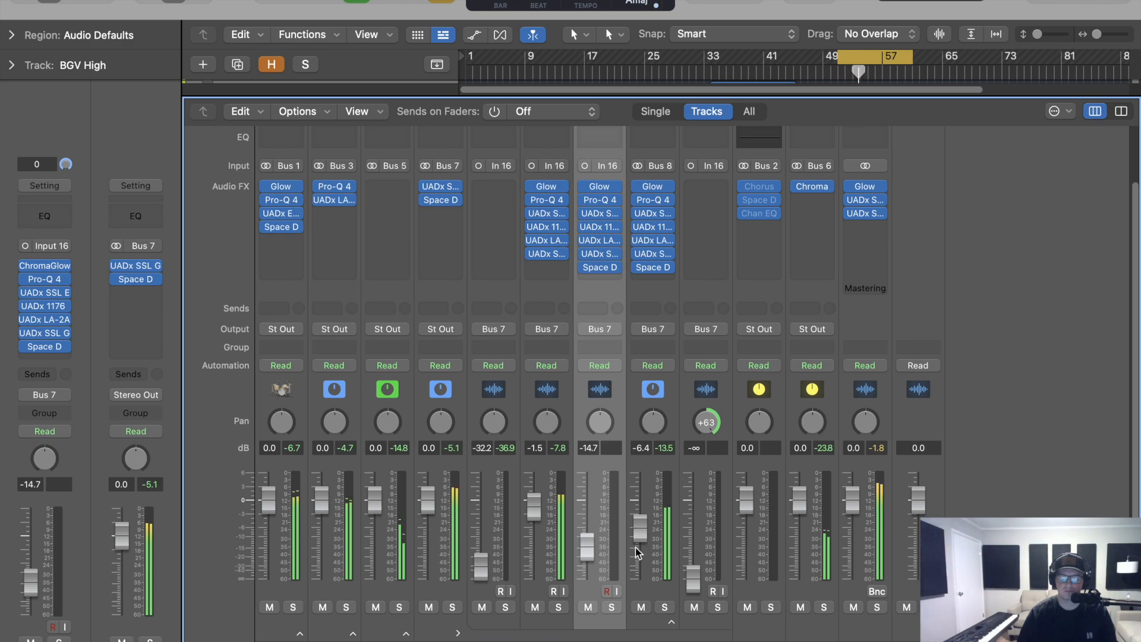
Solo Final Vox and BGVs together and compare them with the full mix during playback
left_click(559, 607)
left_click(664, 608)
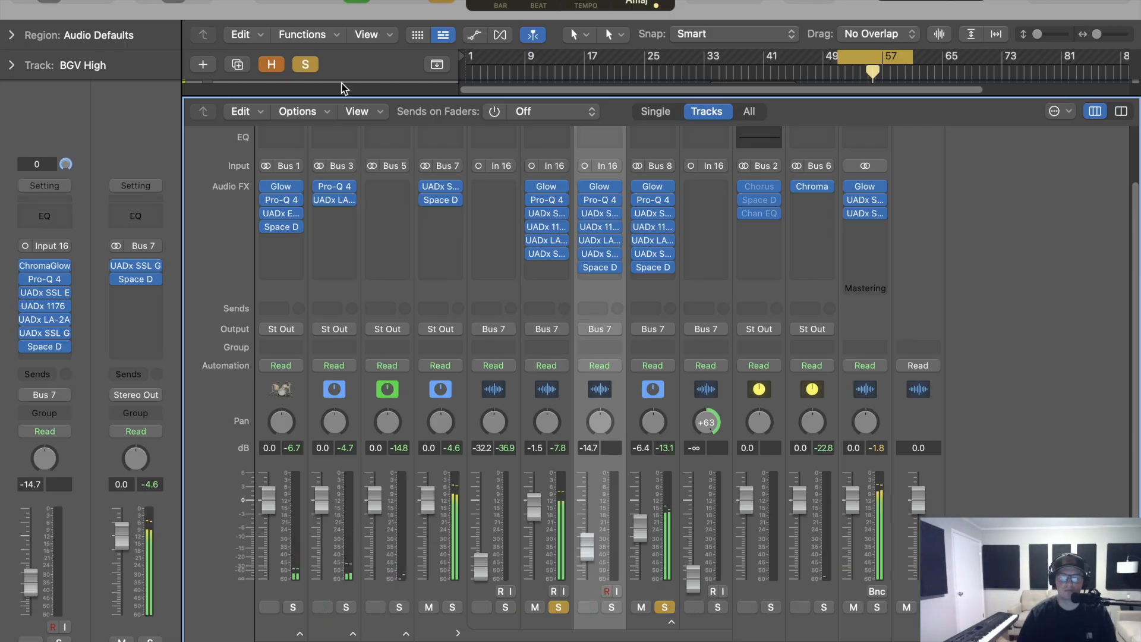
left_click(307, 65)
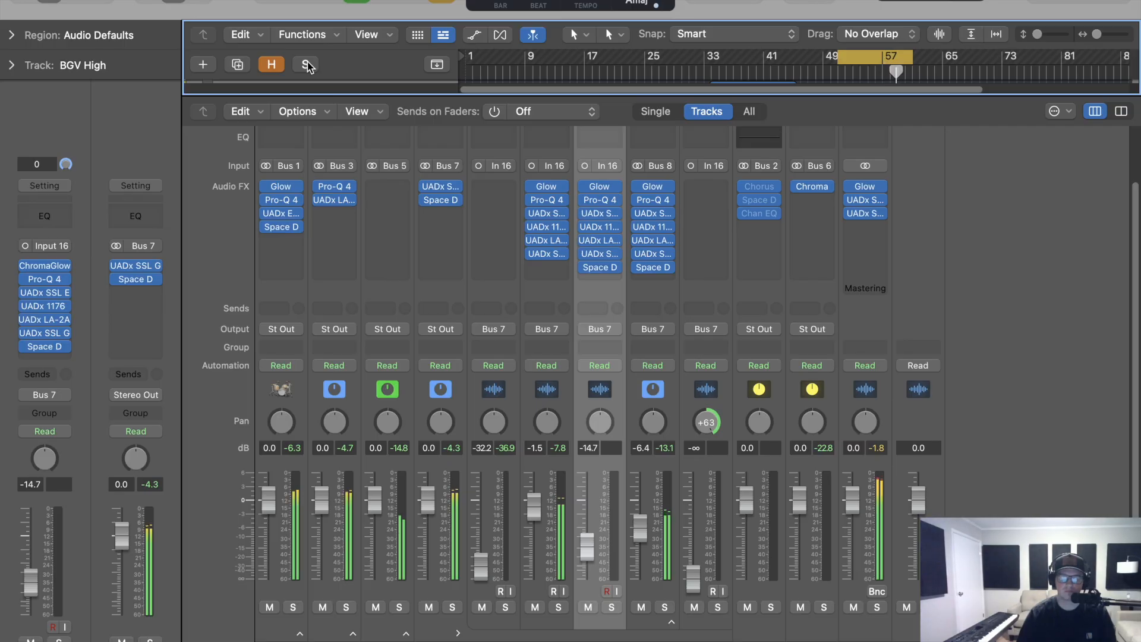
left_click(307, 65)
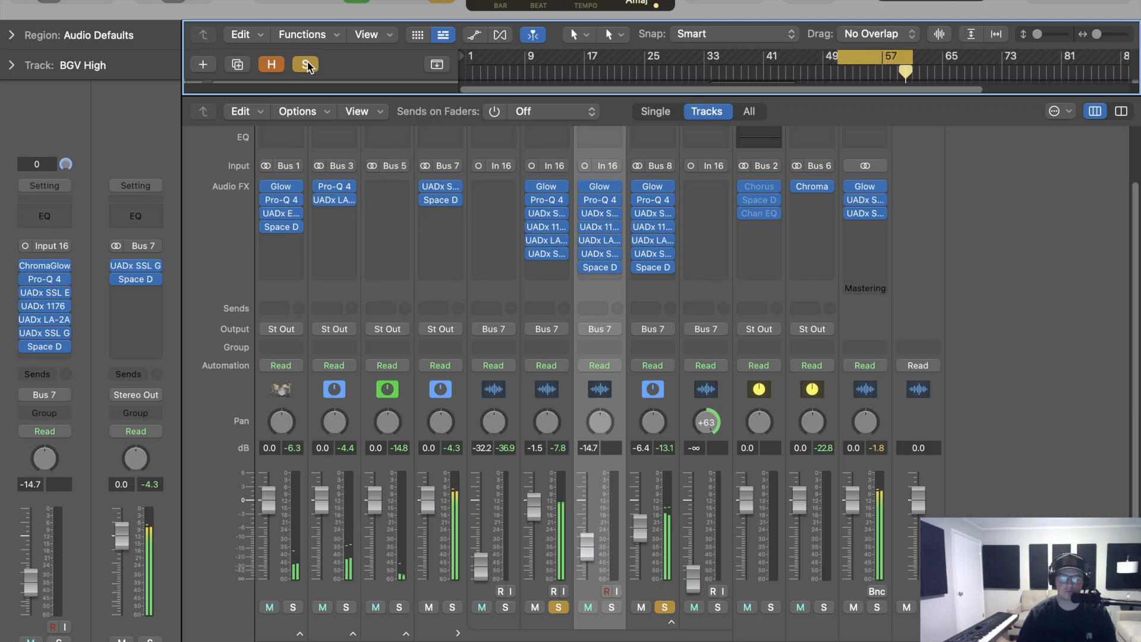
left_click(307, 65)
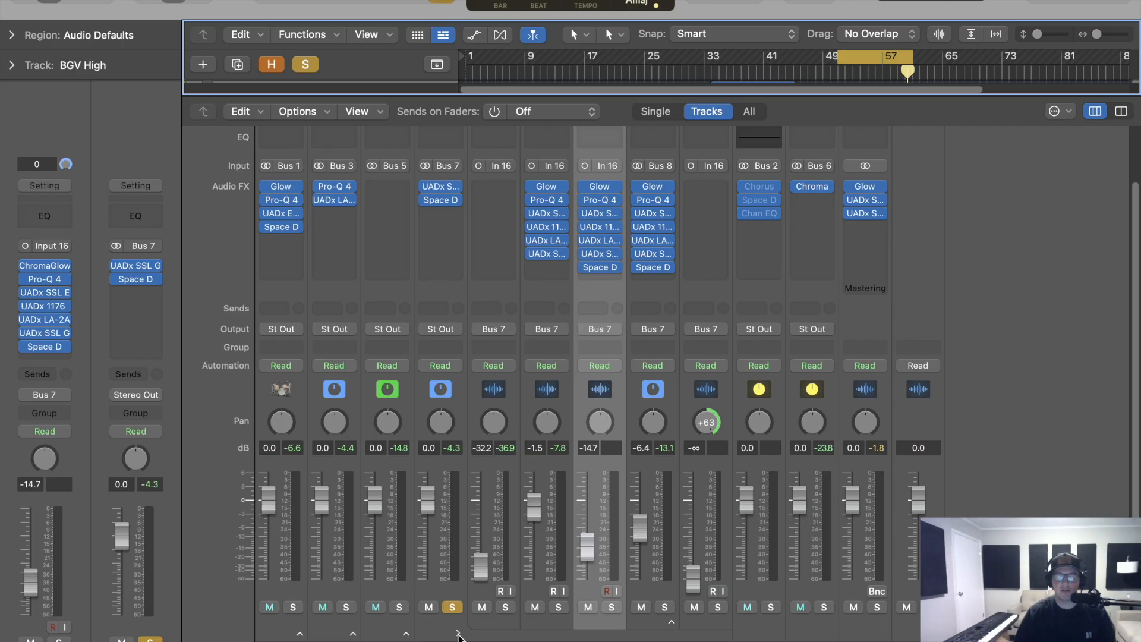
Insert the UADx LA-2A Tube Compressor on the empty vocal channel between the Vox bus and Final Vox
left_click(510, 513)
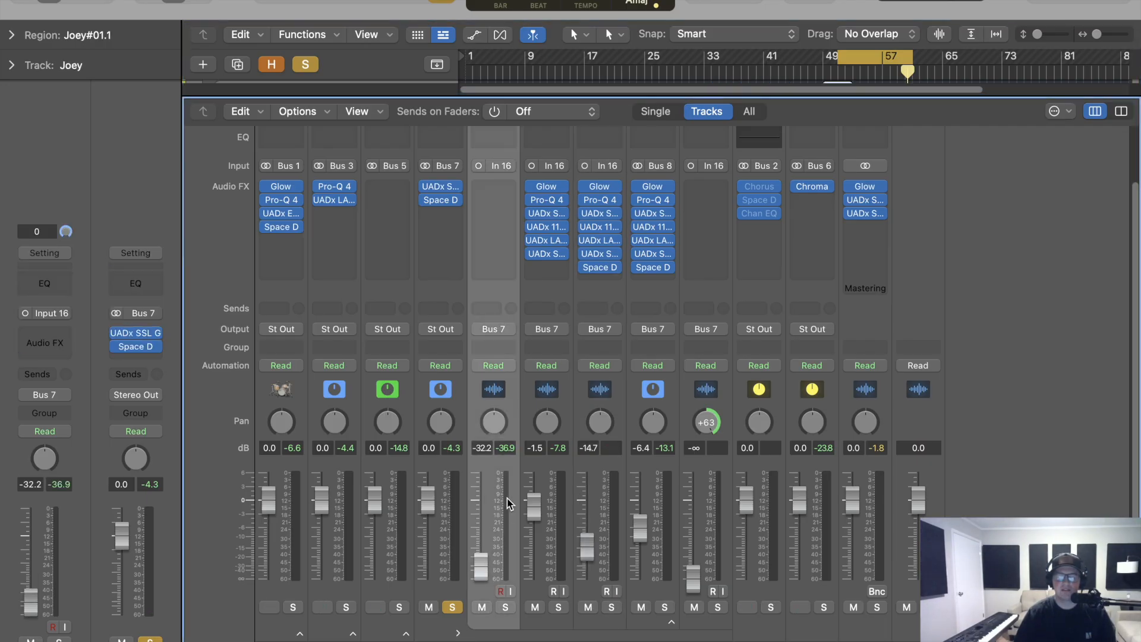
left_click(497, 187)
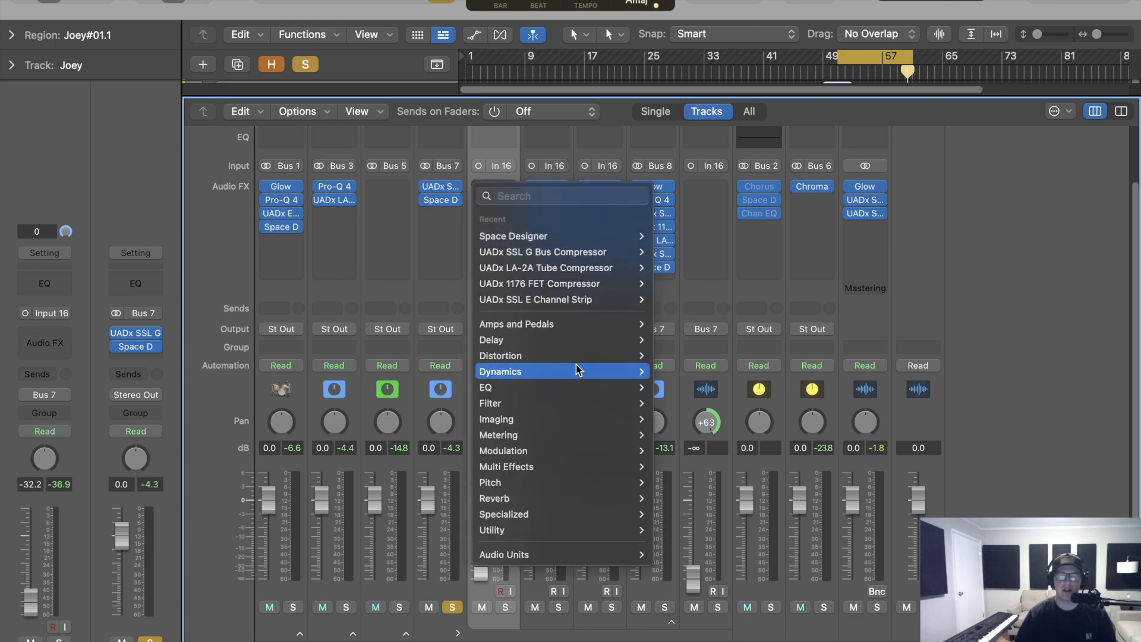
mouse_move(562, 467)
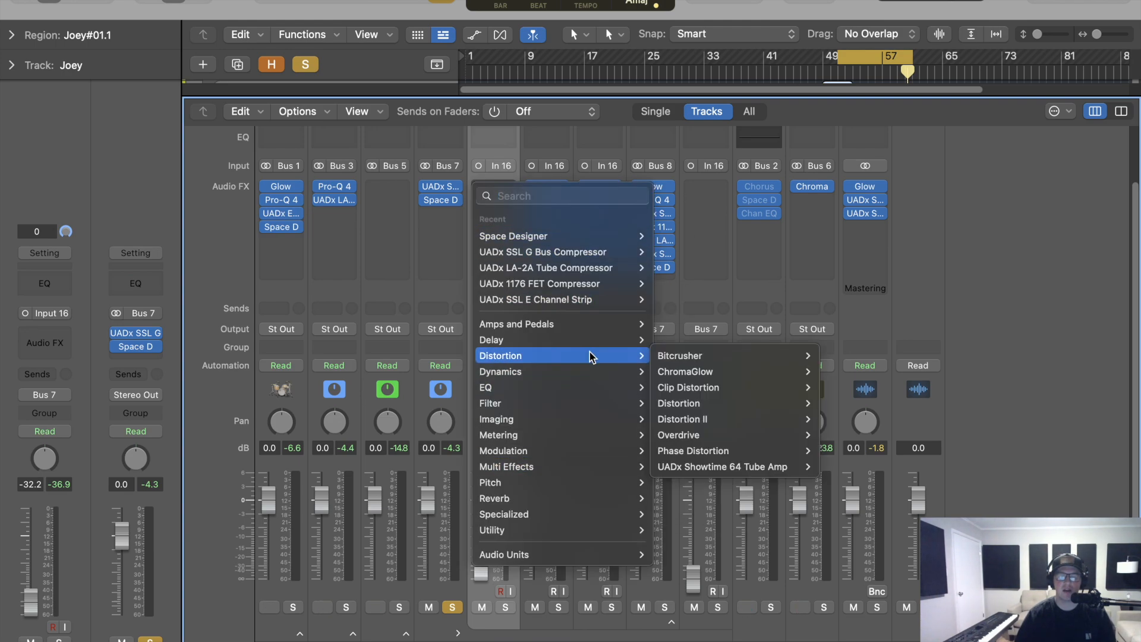
mouse_move(580, 260)
left_click(672, 268)
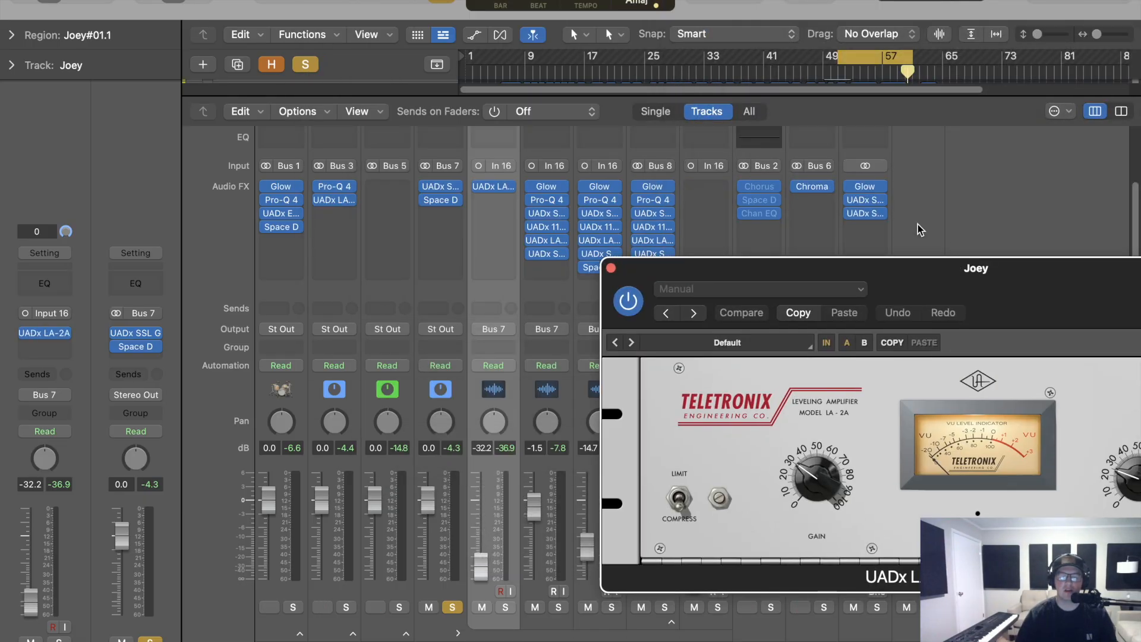
Add Space Designer directly below the LA-2A on the same vocal channel
left_click(494, 200)
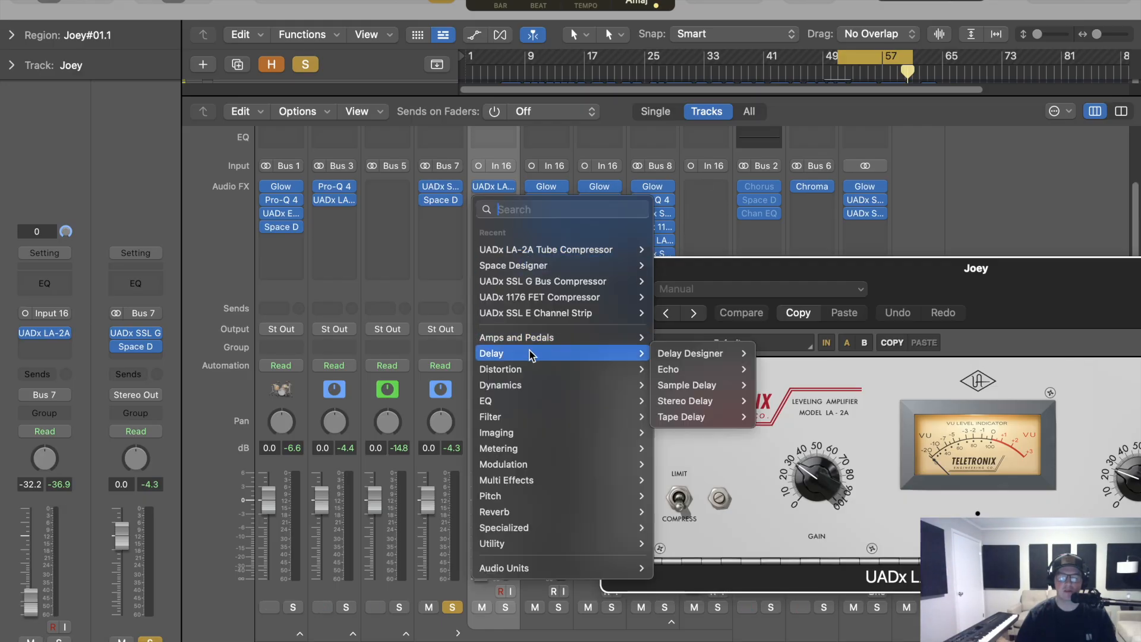
mouse_move(512, 515)
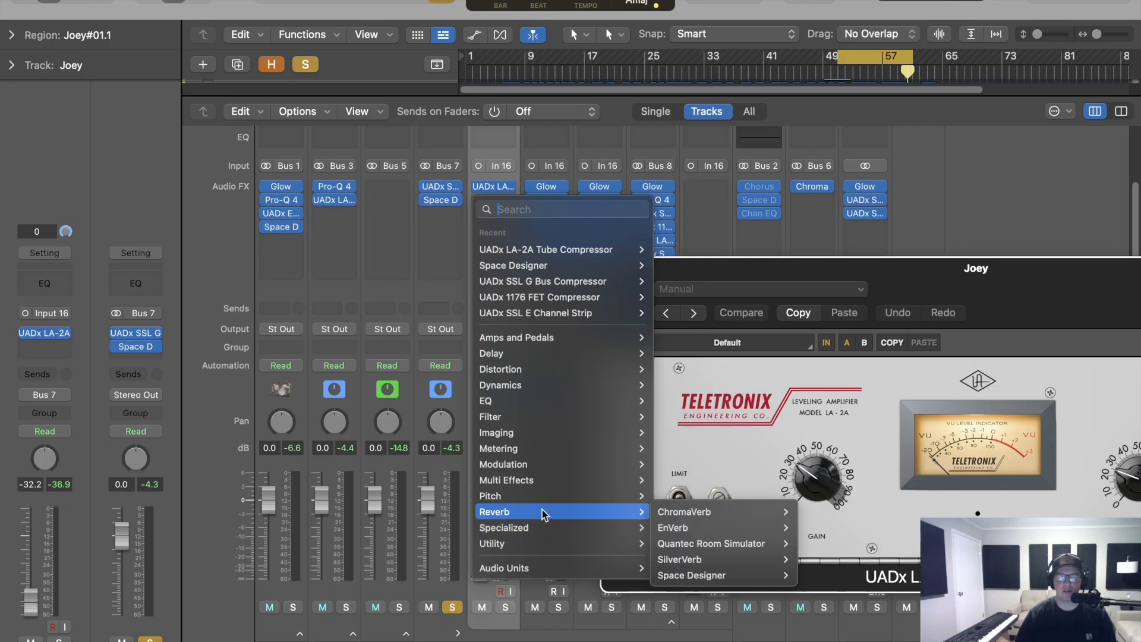
mouse_move(737, 587)
left_click(832, 591)
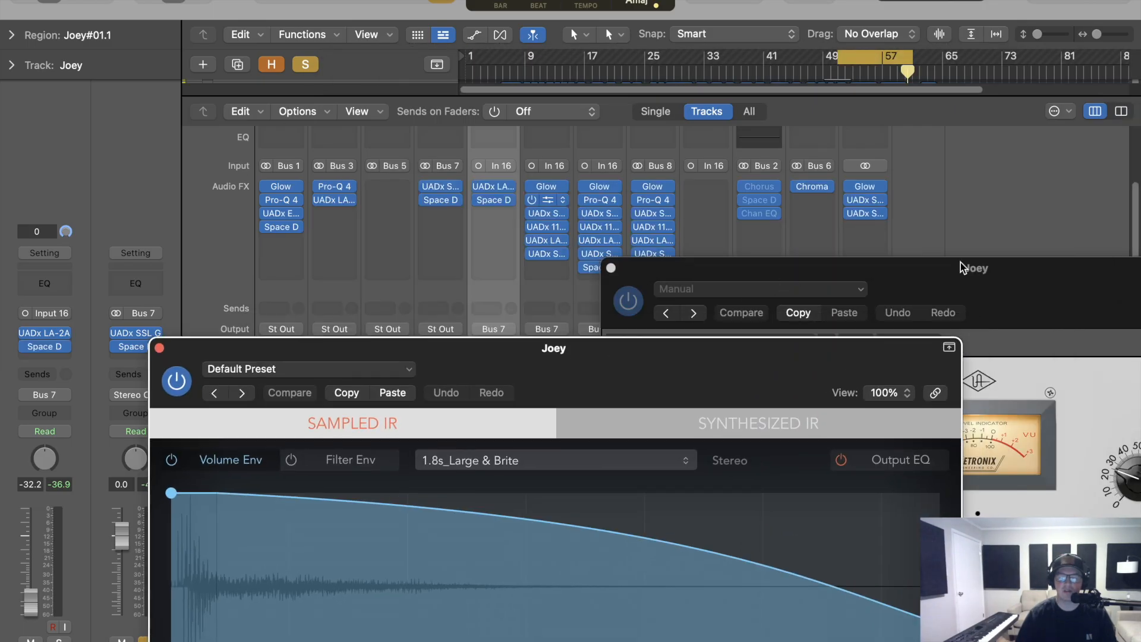
Set the LA-2A's peak reduction to about 45 and its gain to about 35 on this vocal channel
left_click_drag(963, 267, 557, 60)
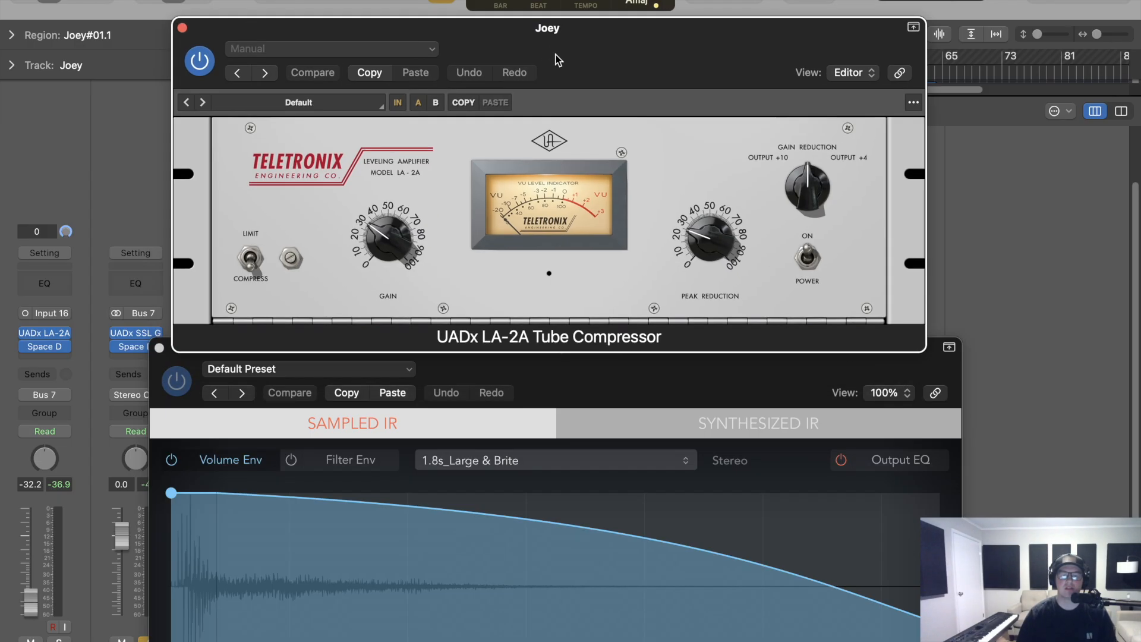
left_click_drag(382, 249, 377, 257)
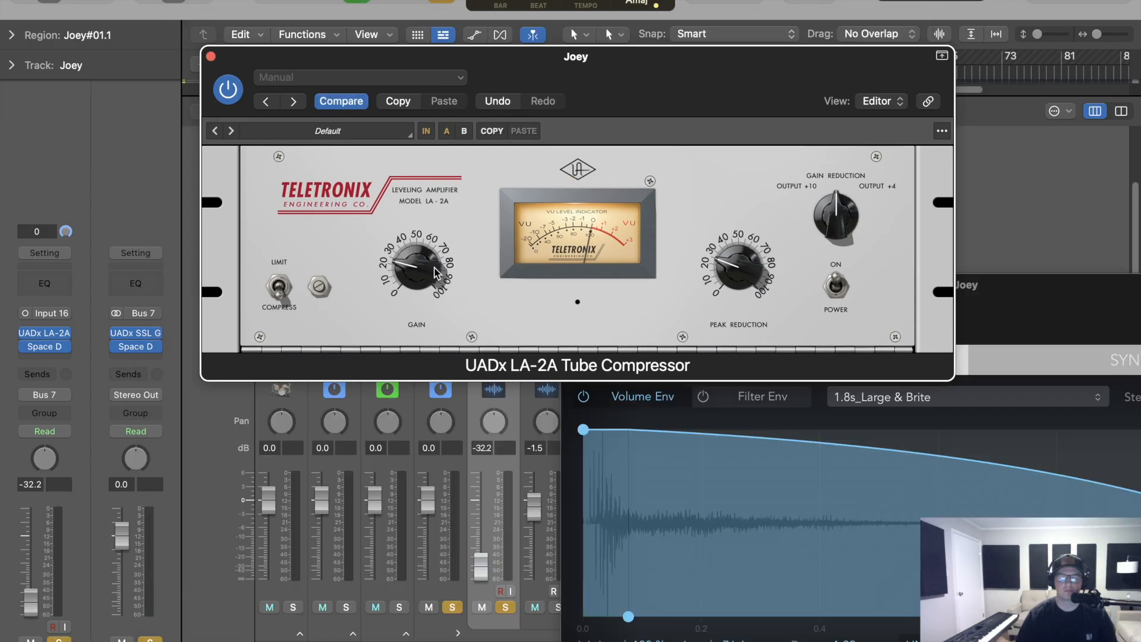
left_click_drag(737, 262, 736, 234)
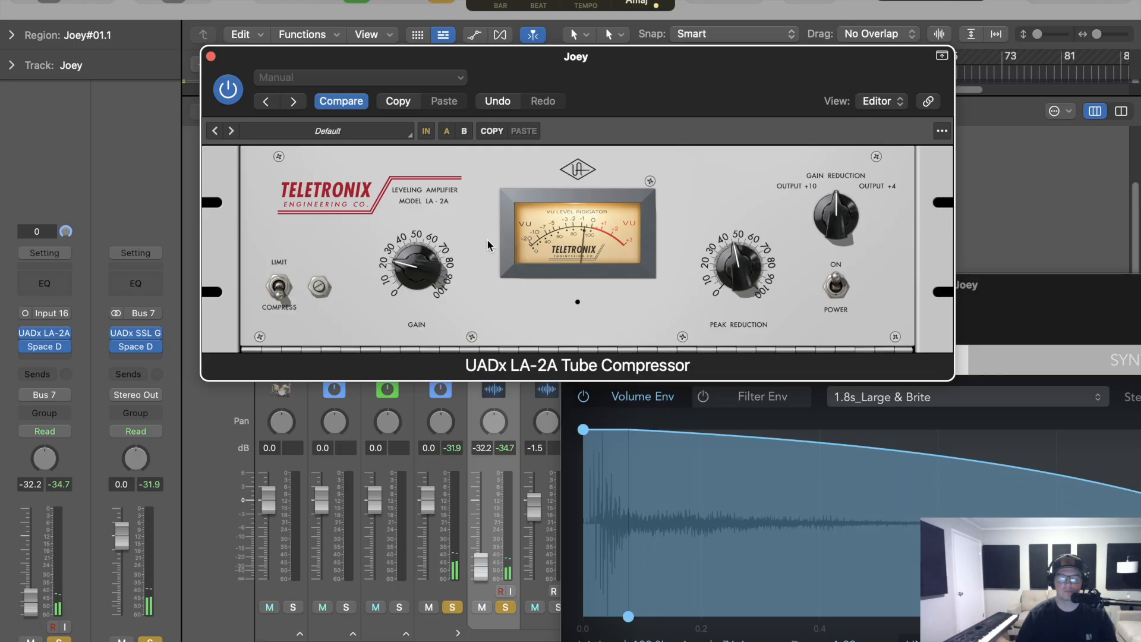
left_click_drag(400, 271, 400, 248)
Compare the vocal with the LA-2A bypassed and active during playback, leaving the compressor enabled
left_click(229, 90)
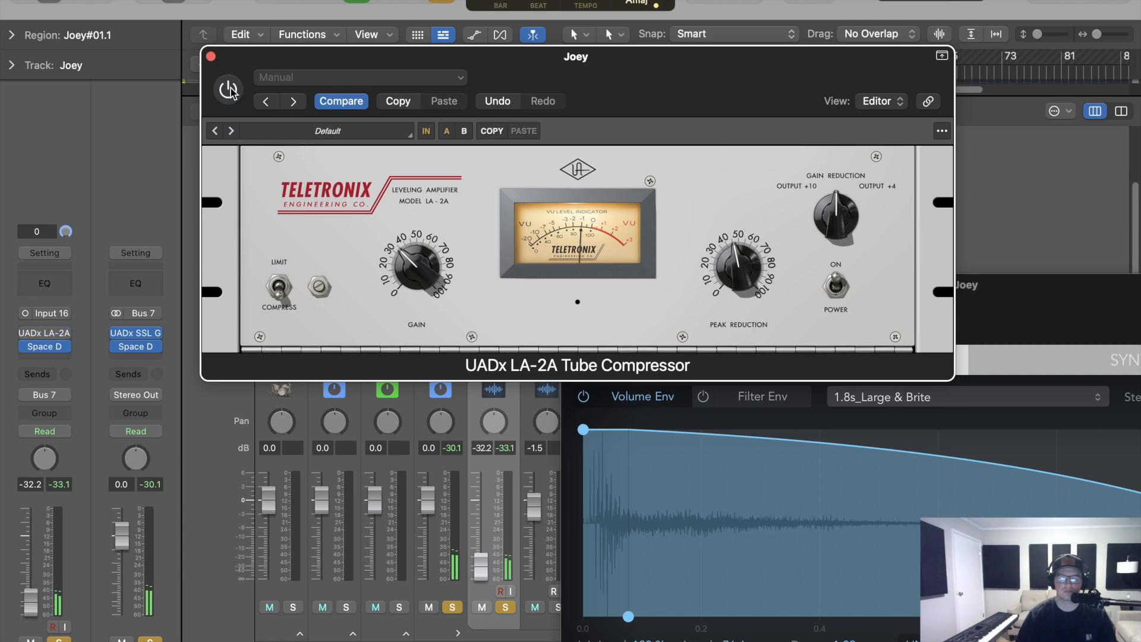
left_click(230, 90)
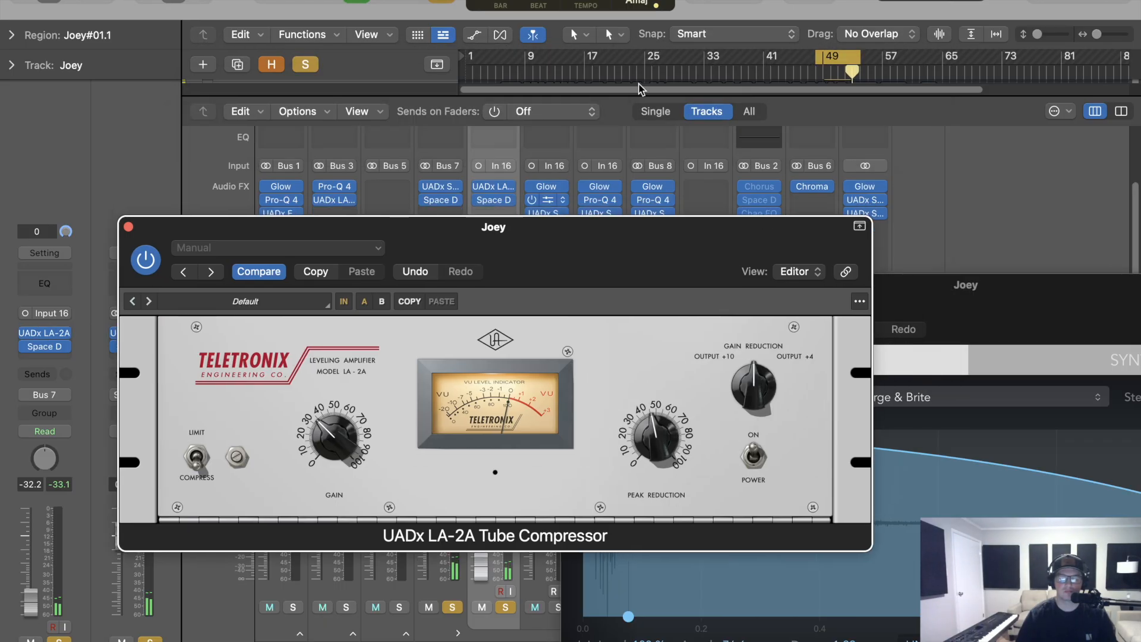
left_click_drag(509, 225, 616, 93)
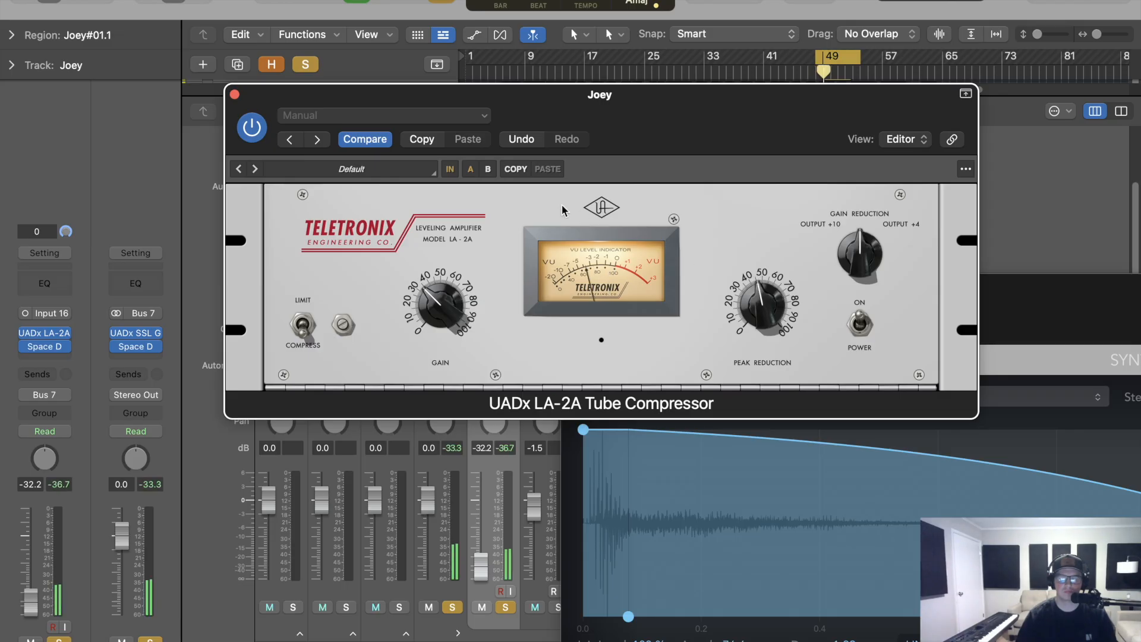
left_click(257, 123)
left_click(257, 124)
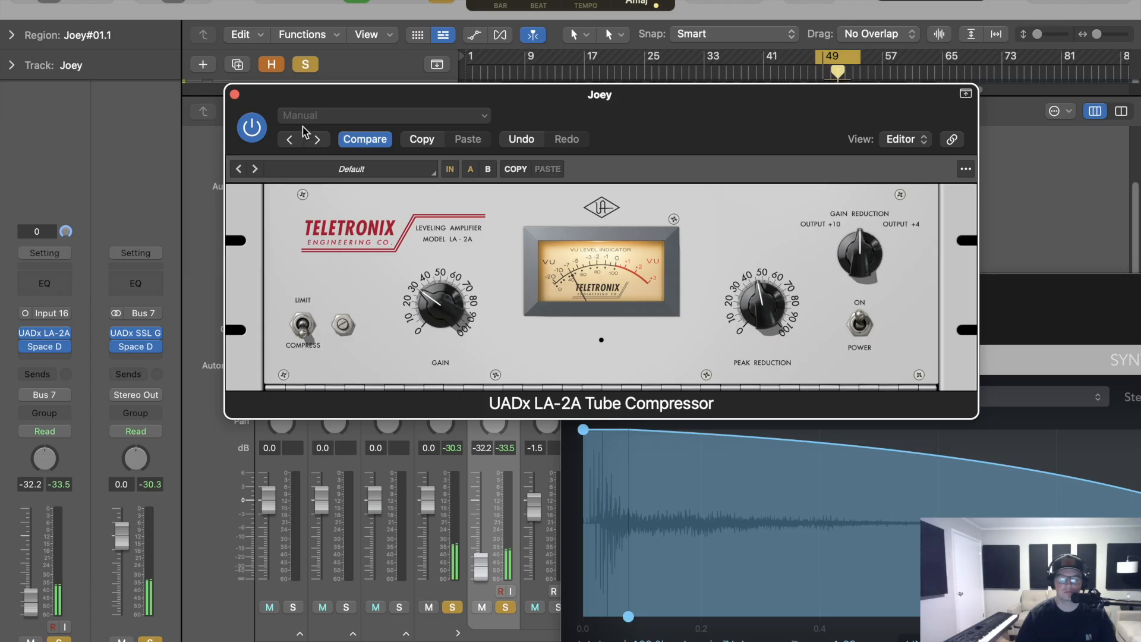
Compare the vocal once more with the LA-2A bypassed and re-enabled, and close the compressor
left_click(253, 126)
left_click(253, 126)
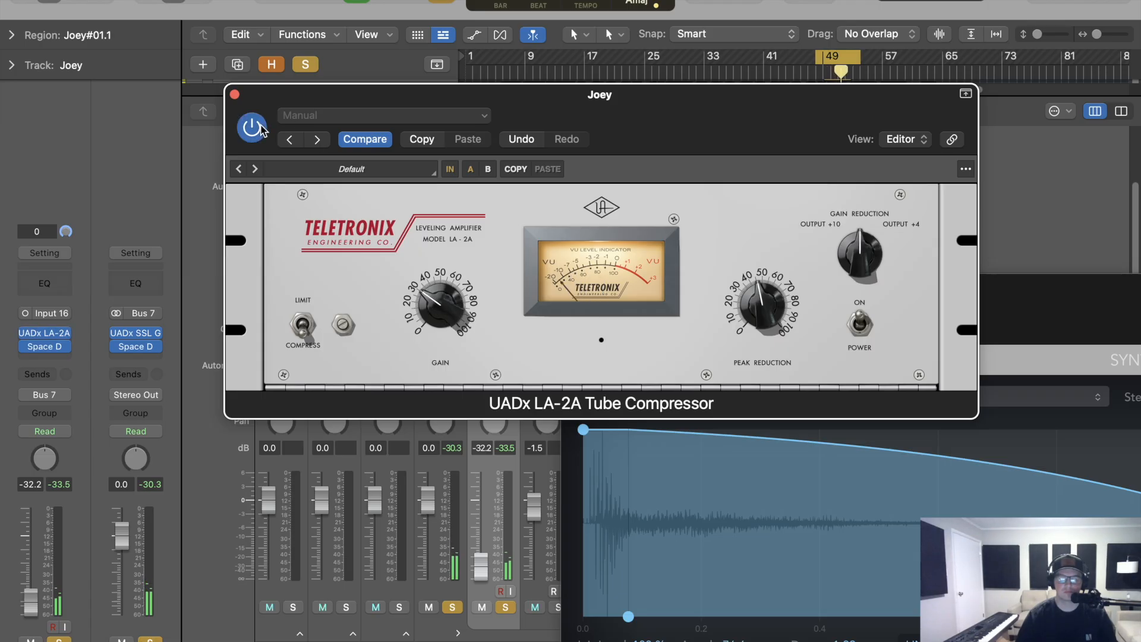
left_click(236, 95)
Load the 2.0s Clear Stage preset from the medium indoor spaces in the vocal channel's Space Designer
left_click_drag(919, 293, 519, 22)
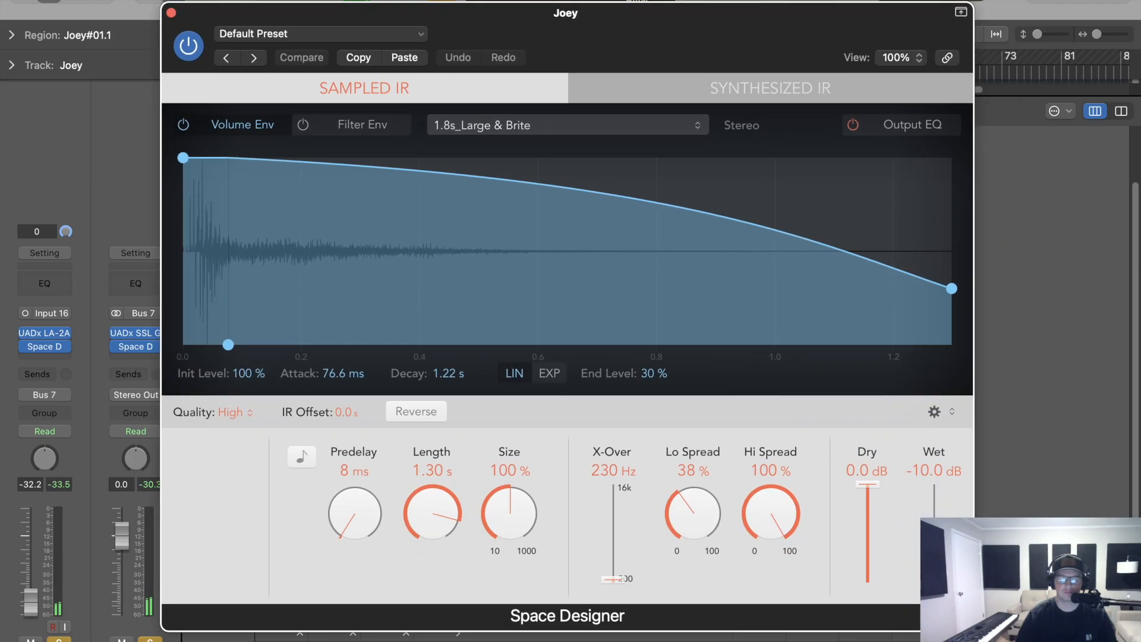
left_click(361, 39)
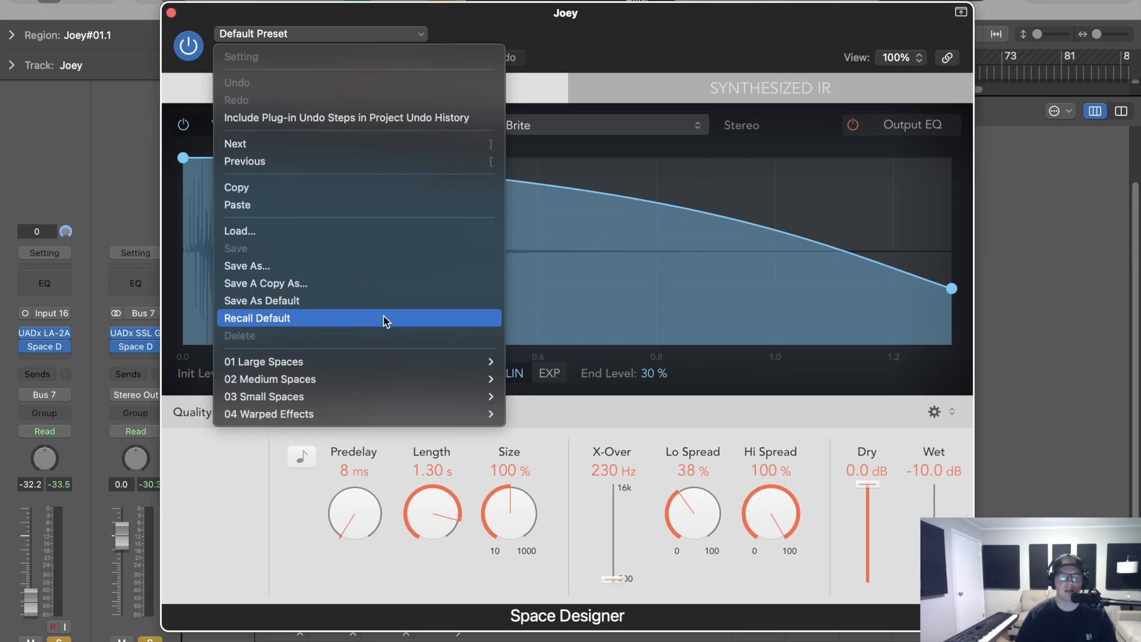
mouse_move(400, 383)
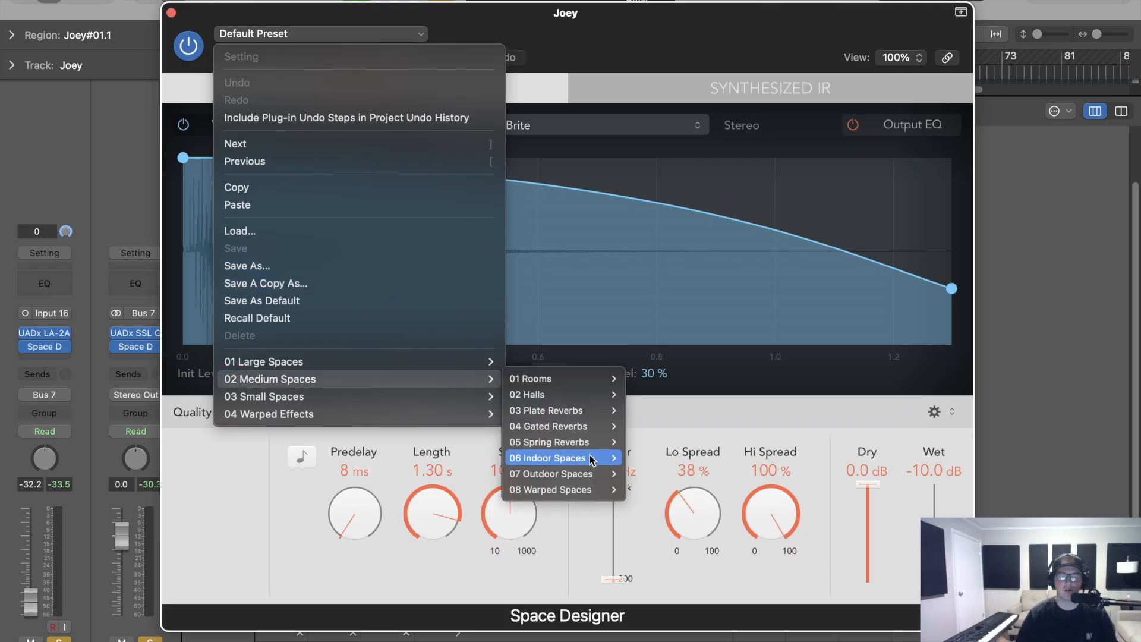
mouse_move(587, 474)
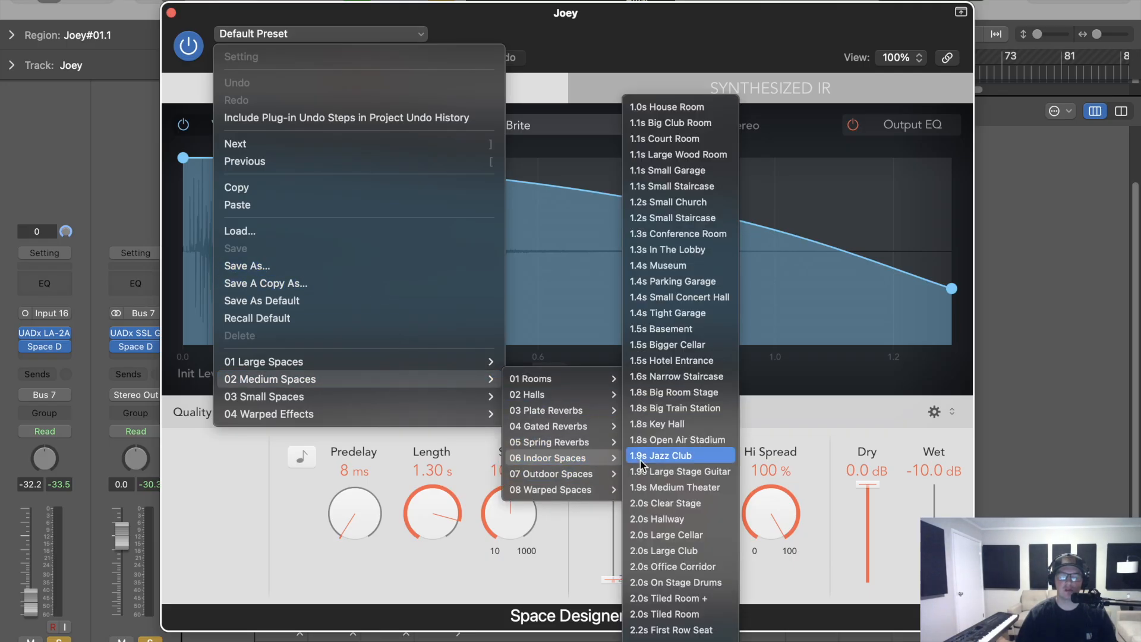
left_click(684, 504)
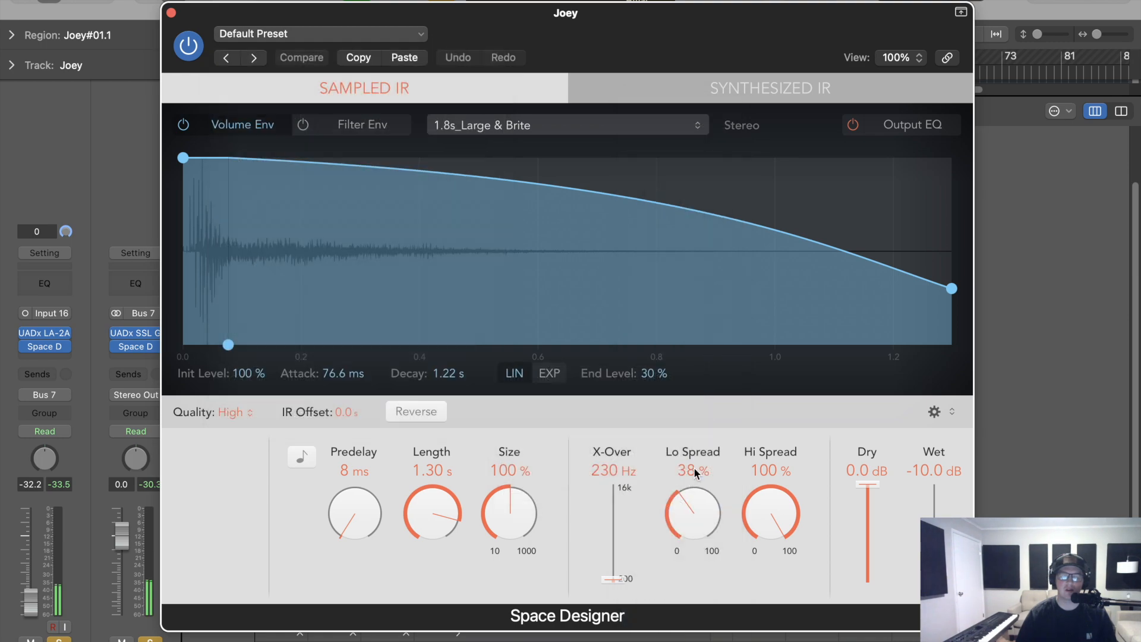
Set Space Designer's wet level to -4.0 dB on the vocal channel and close the reverb
left_click_drag(934, 529, 937, 509)
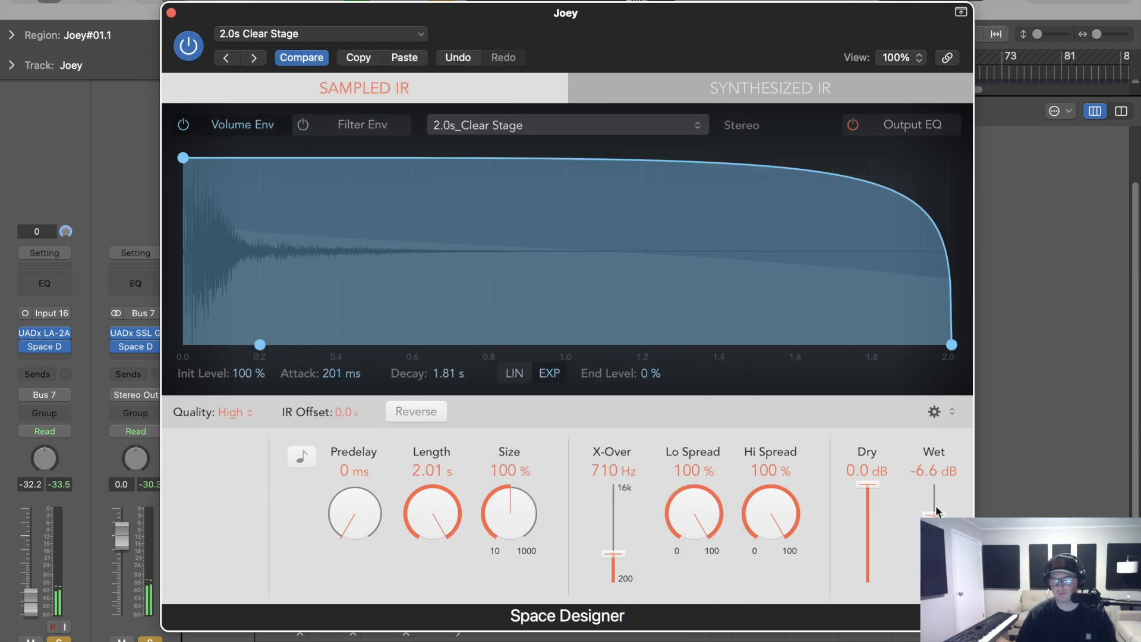
mouse_move(934, 511)
left_mouse_down()
mouse_move(935, 481)
mouse_move(934, 506)
left_mouse_up()
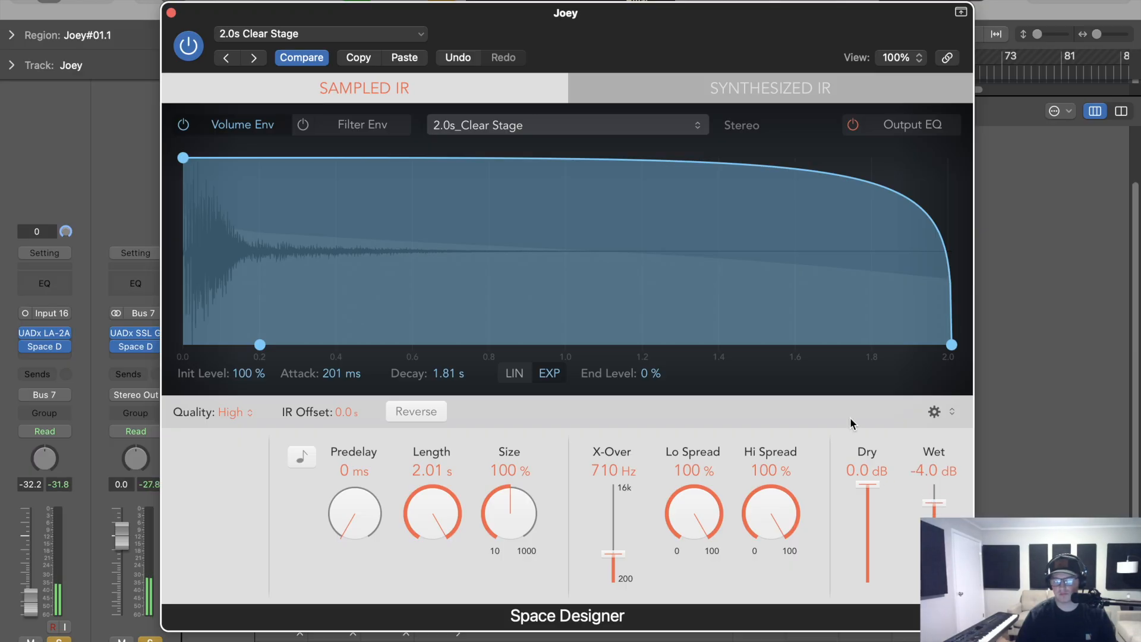
left_click(171, 13)
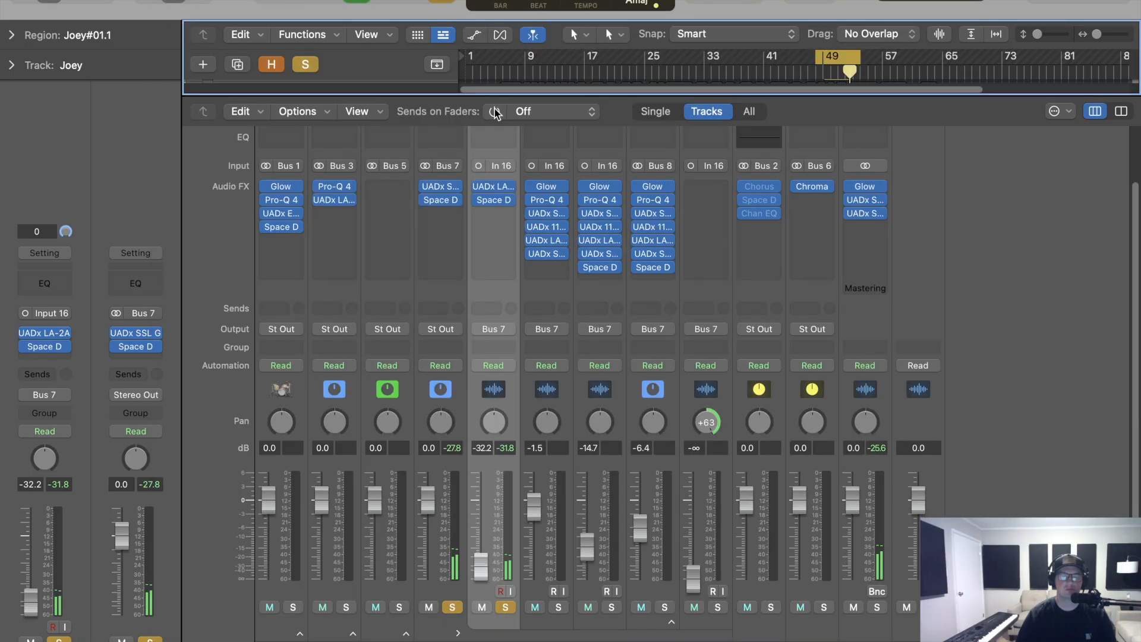
Unsolo the vocal channel, listen to the Bus 7 vocals soloed together, and clear all solos for the full mix
left_click(452, 607)
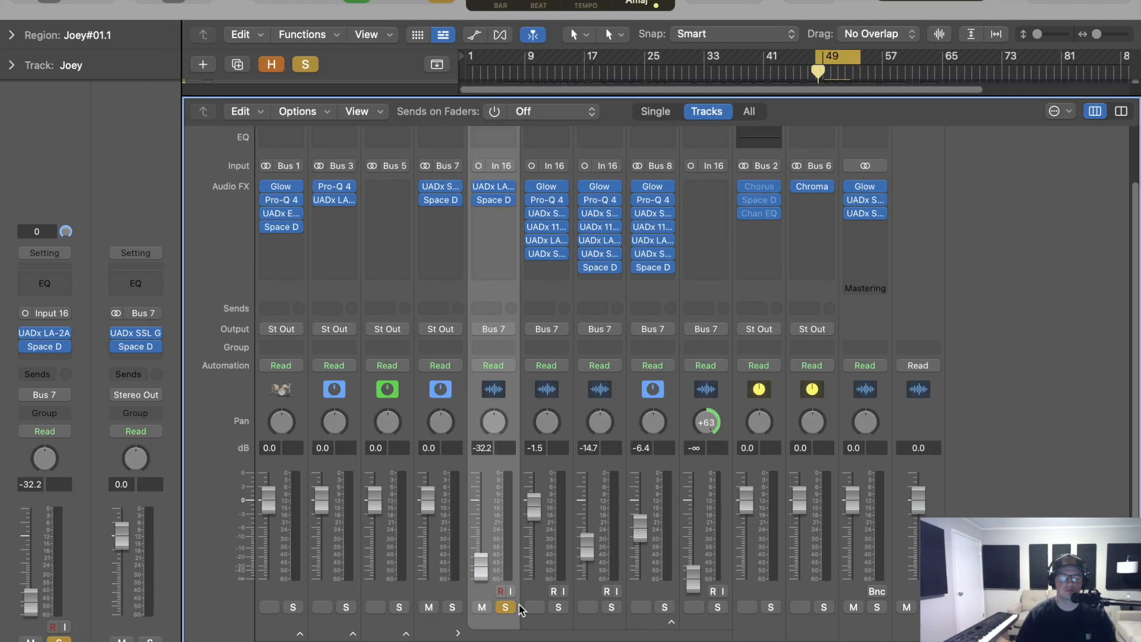
left_click(505, 607)
left_click(452, 607)
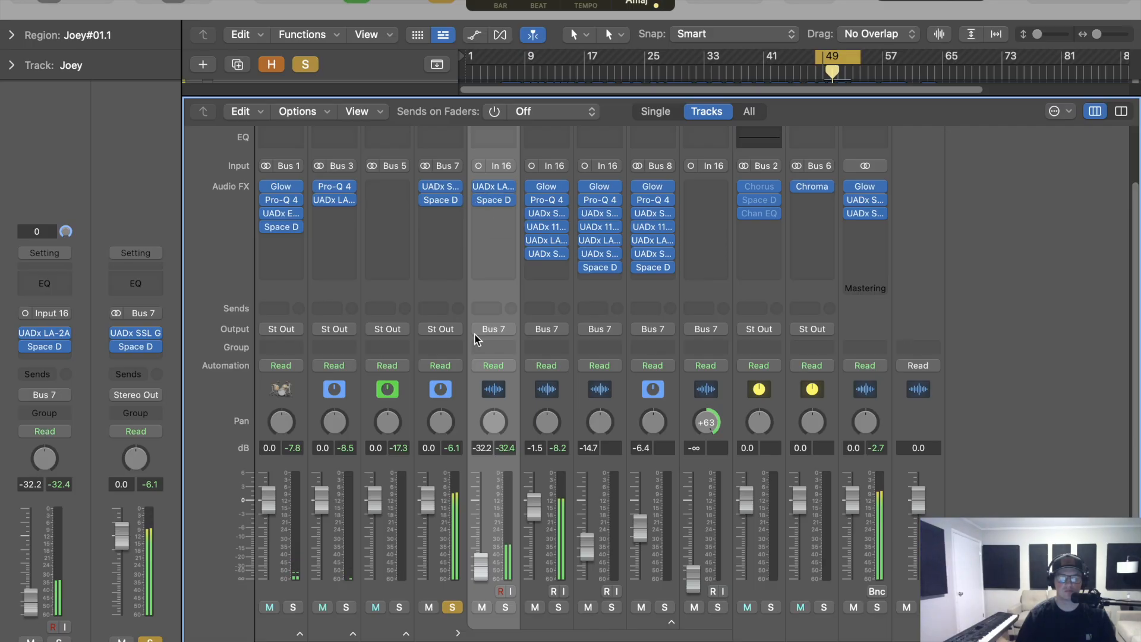
left_click(305, 64)
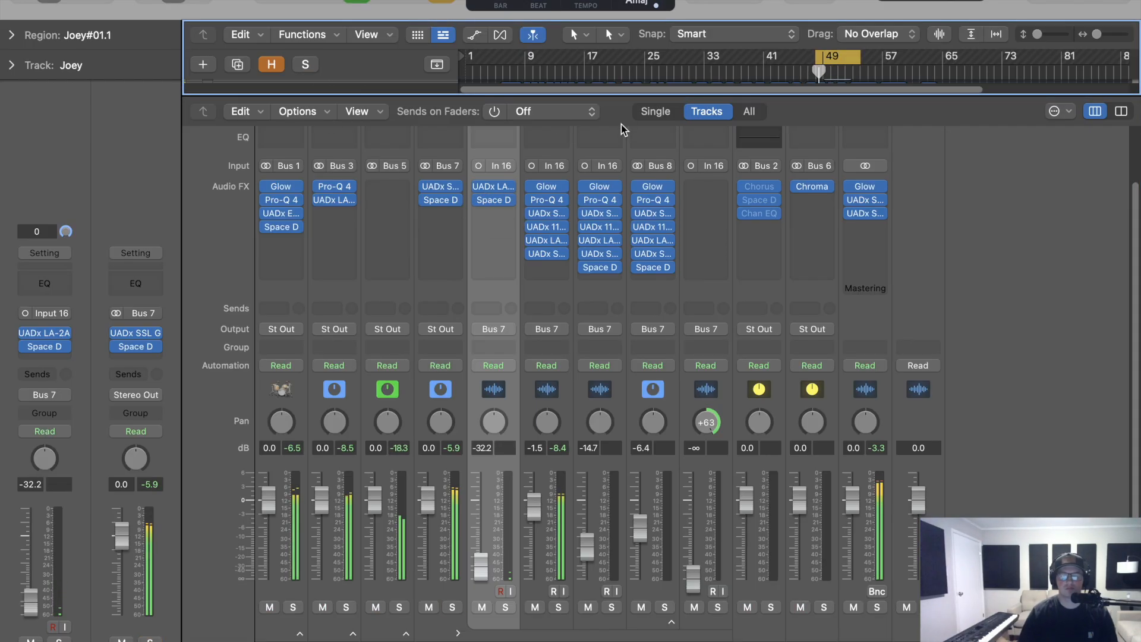
Check the vocal channel's LA-2A against the full mix during playback and close it
left_click(497, 187)
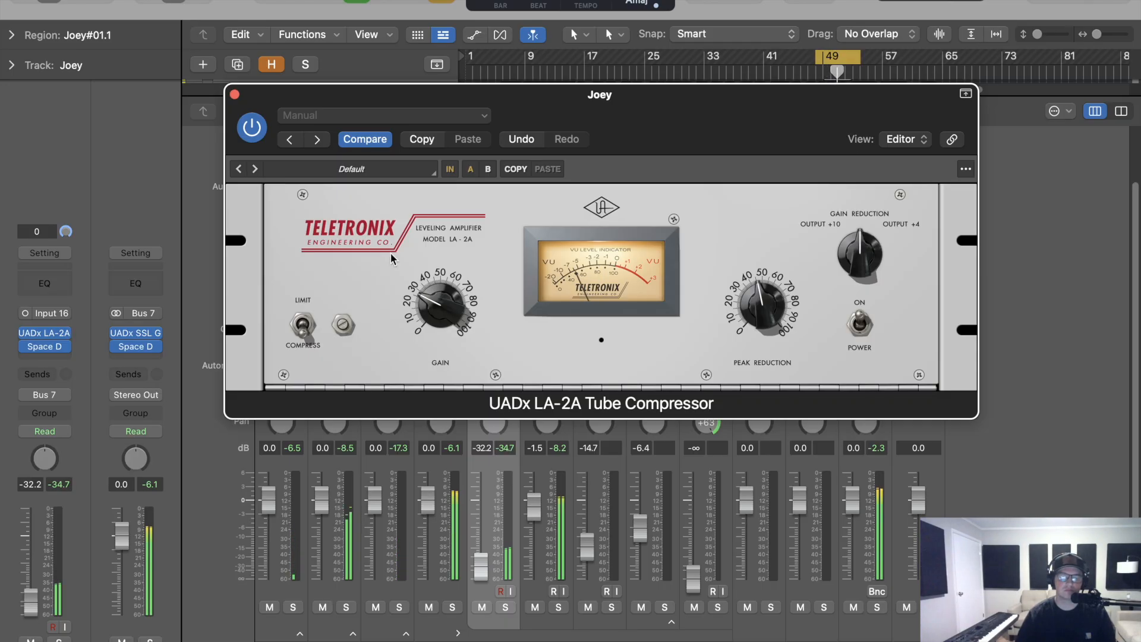
left_click(234, 94)
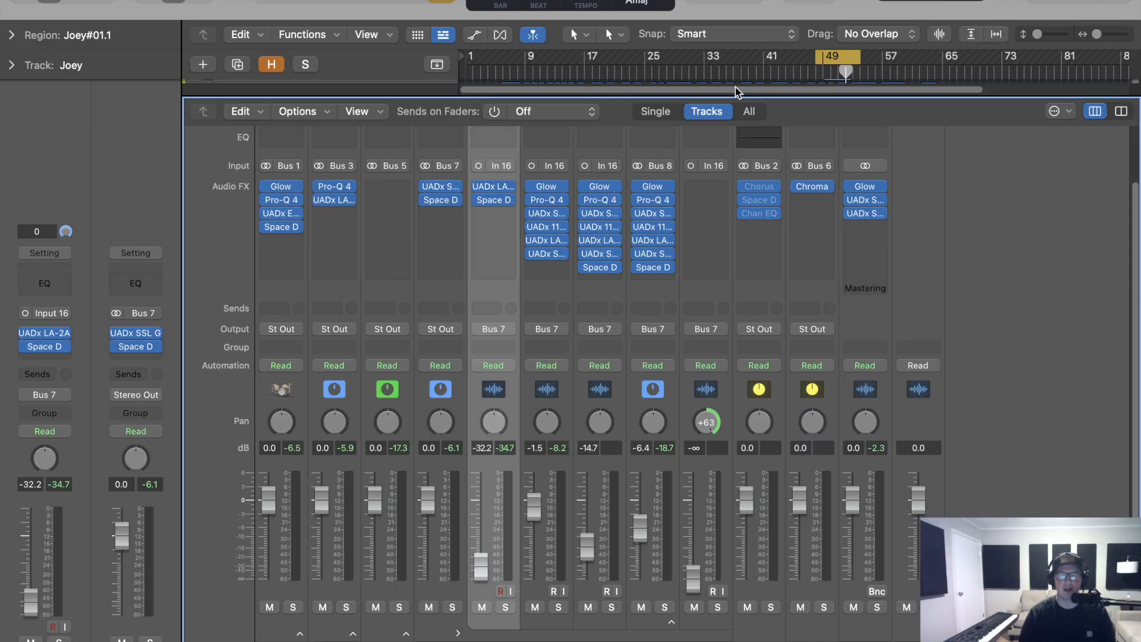
key("space")
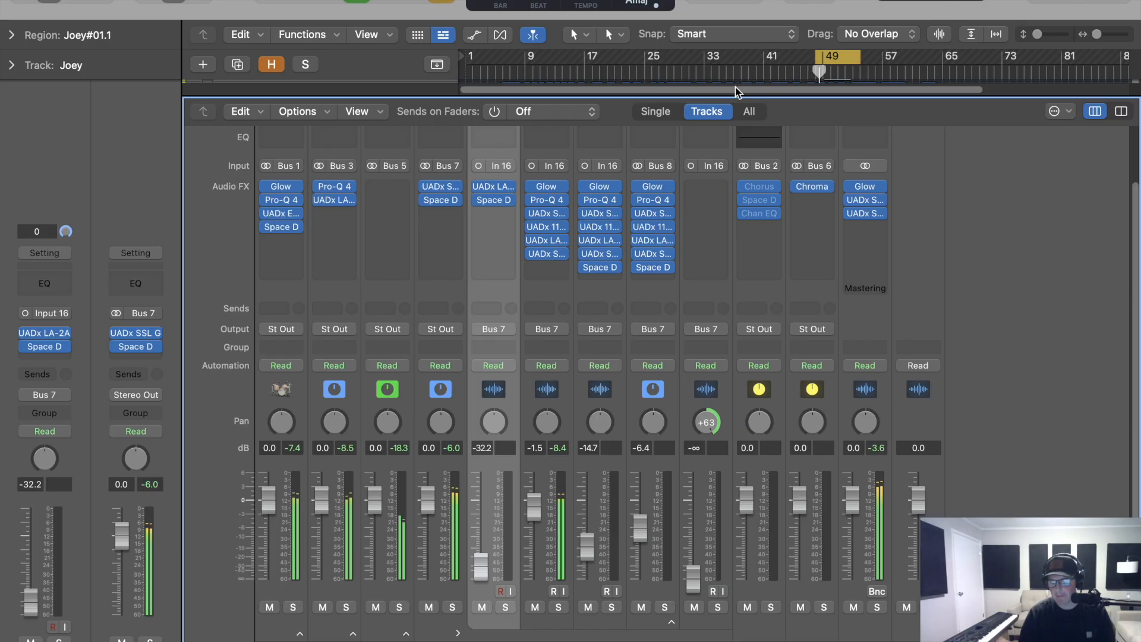